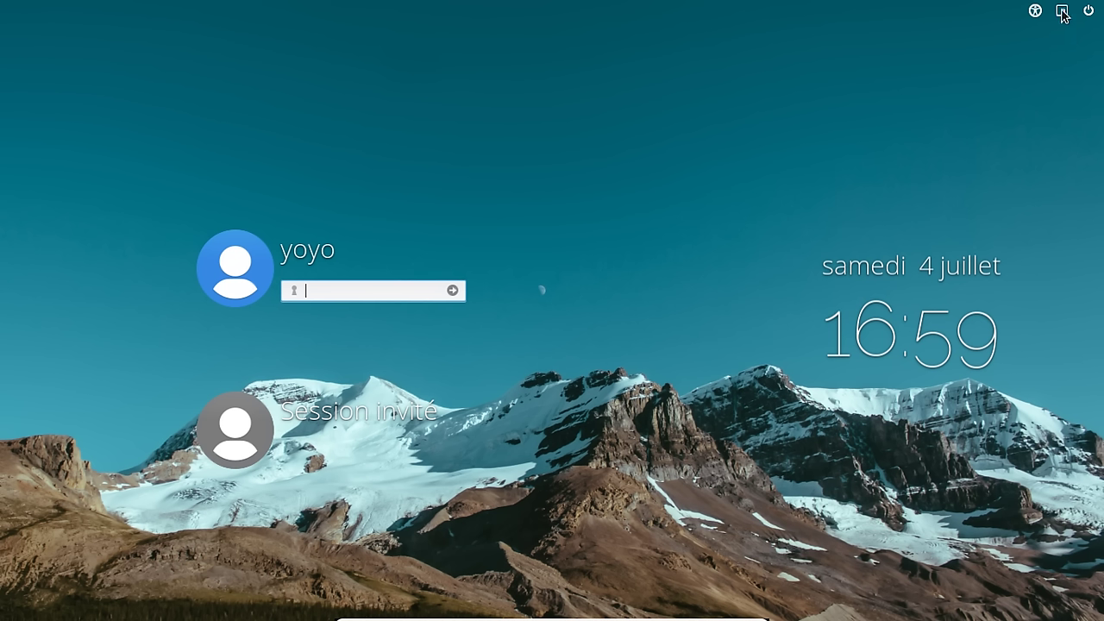
- Enter the account password for the main user and log in to the desktop session
text(****)
key(BackSpace)
key(BackSpace)
key(BackSpace)
key(BackSpace)
text(******)
key(Return)
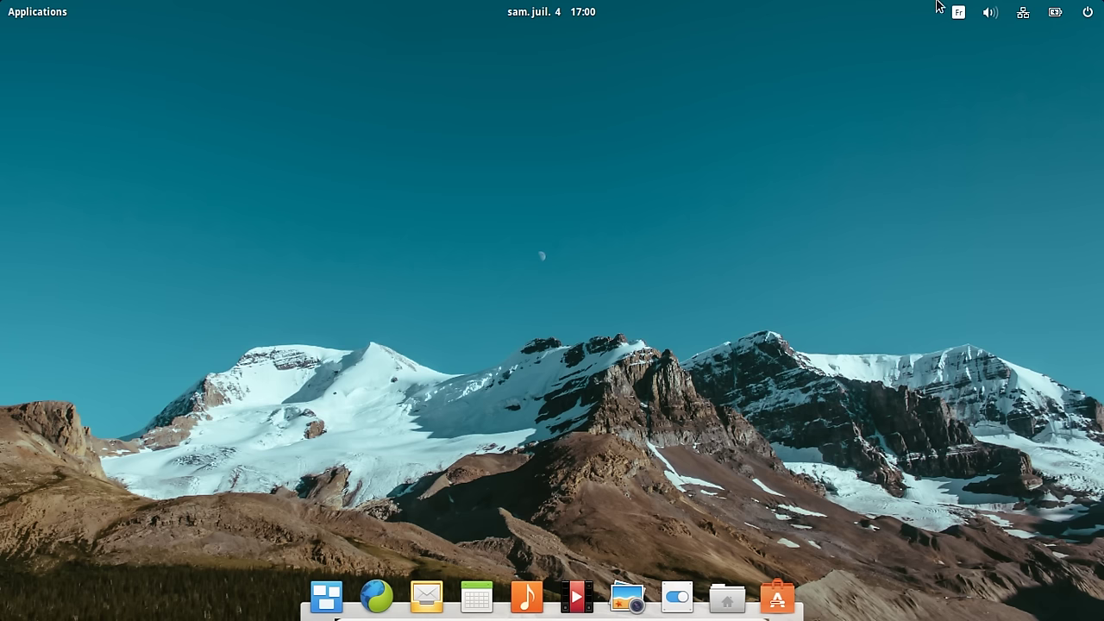
- Review the session and shutdown options, and close them without choosing any
click(1088, 13)
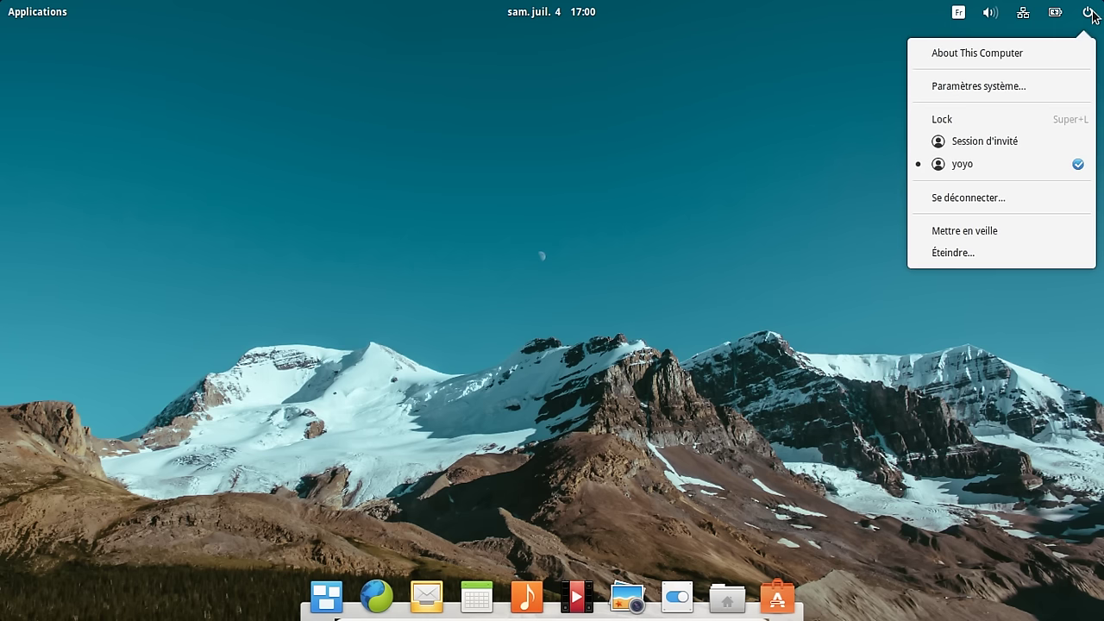
click(772, 177)
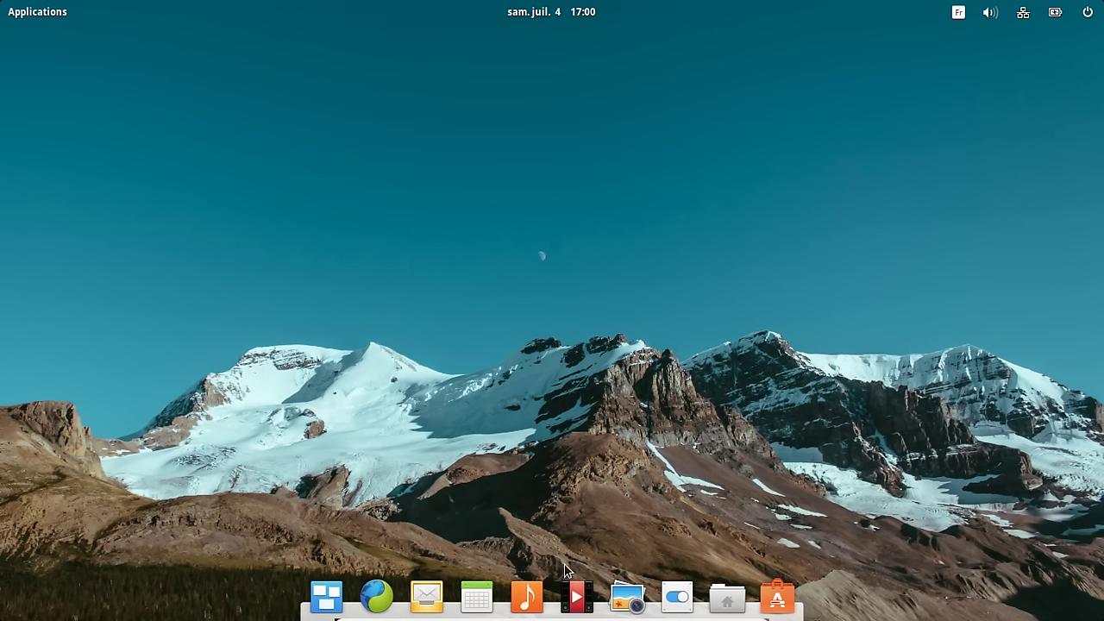
mouse_move(488, 592)
mouse_down()
mouse_move(473, 479)
mouse_move(478, 603)
mouse_up()
- Launch Terminal from the second page of the application launcher and run htop in it
key(super)
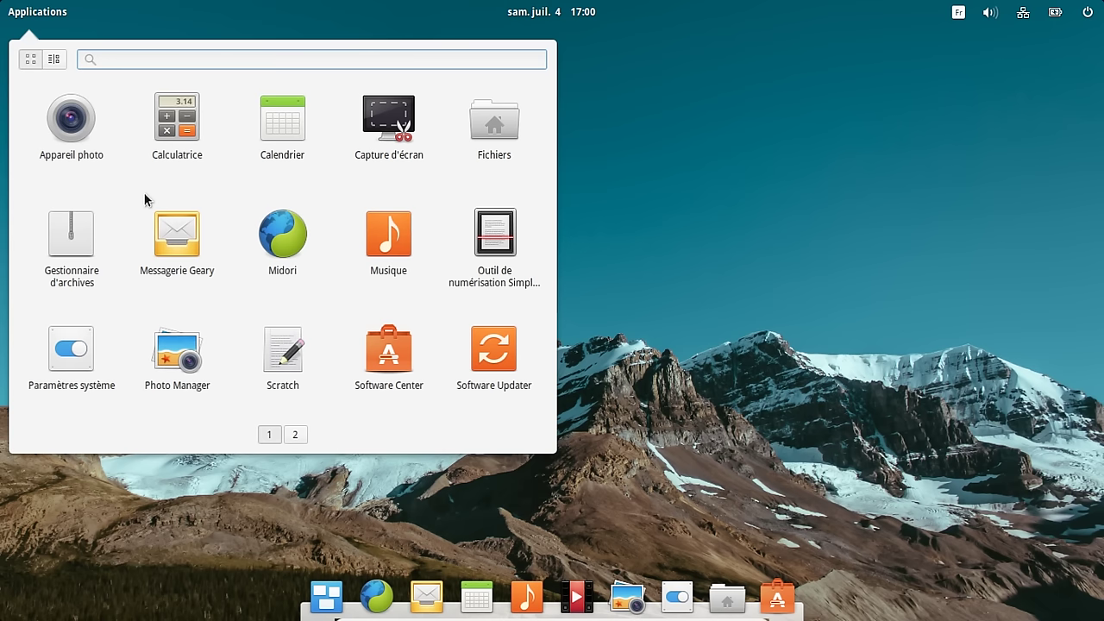
scroll(144, 192, down, 1)
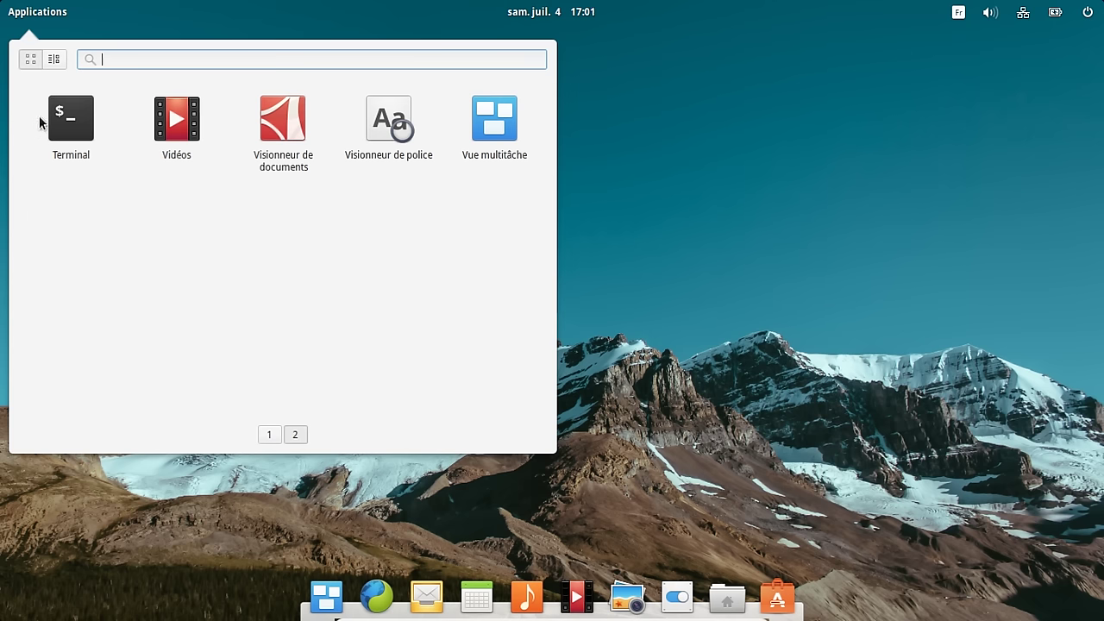
click(73, 129)
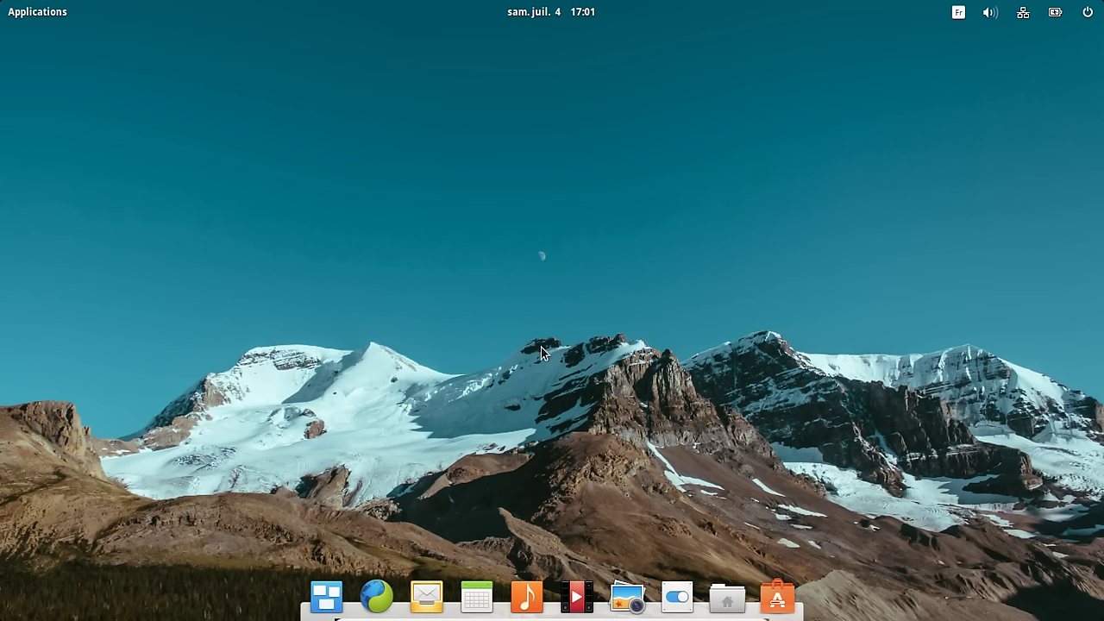
click(22, 17)
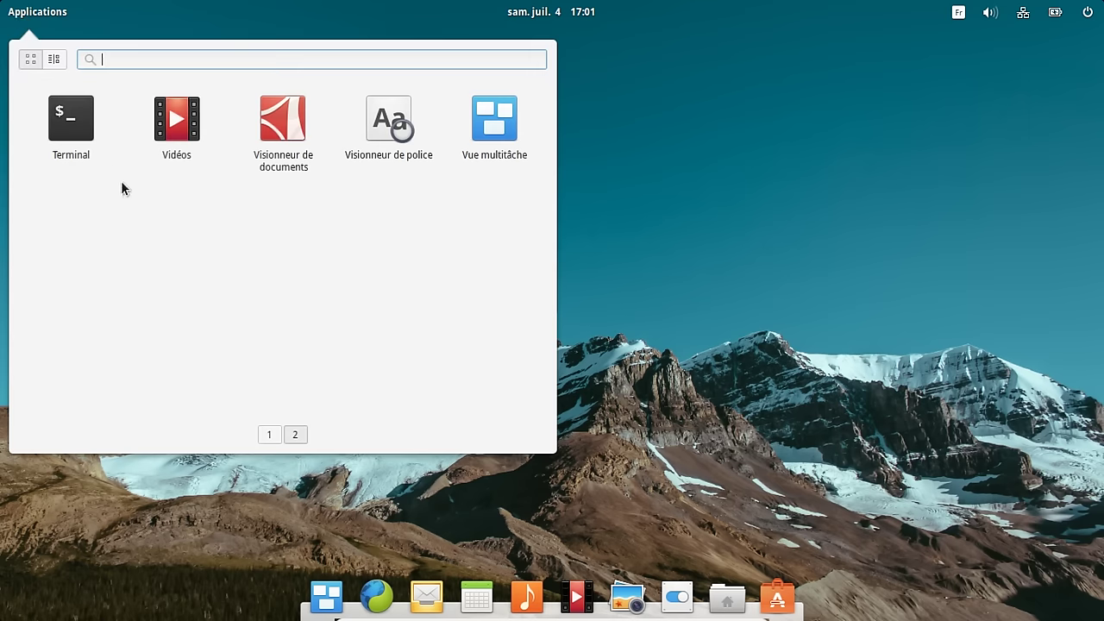
click(71, 120)
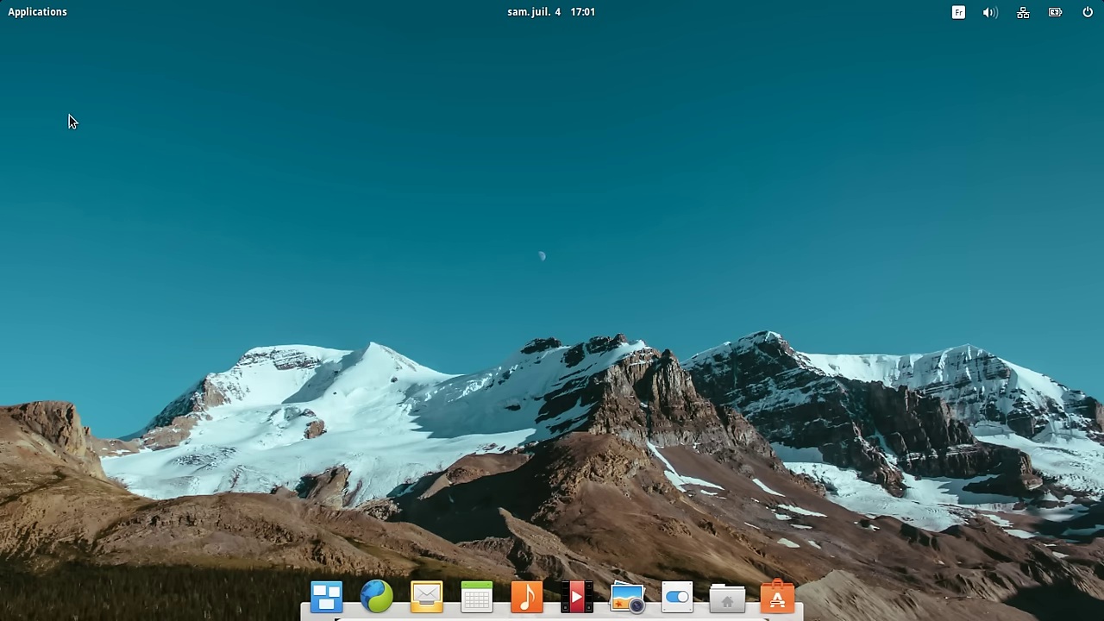
text(htop)
key(Return)
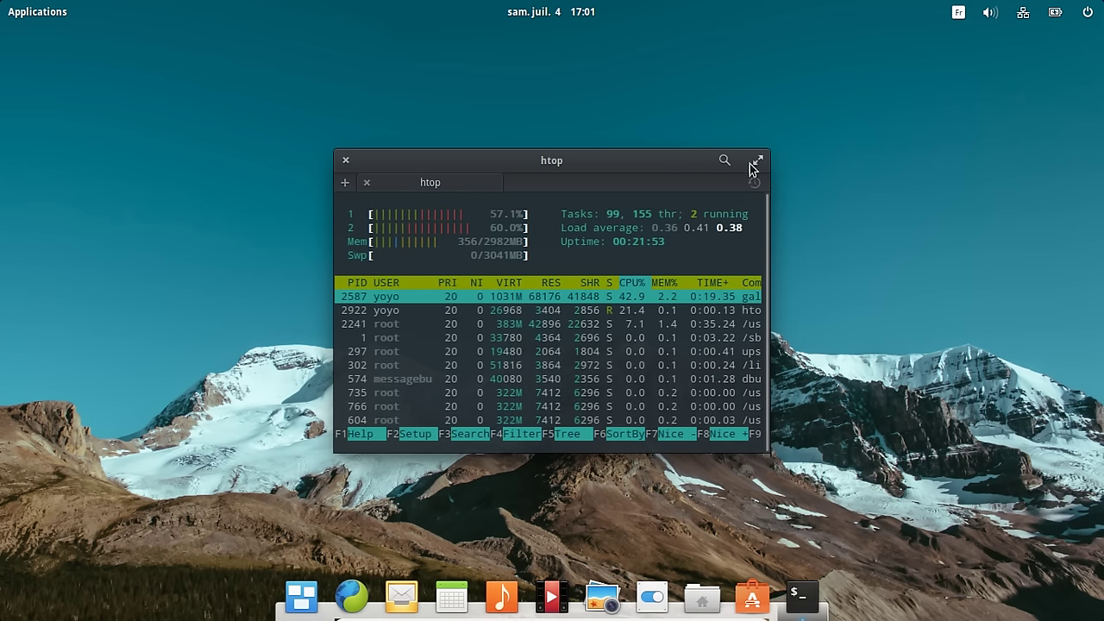
- Enlarge the htop terminal window until the full Command column fits, and reposition it on the desktop
drag(633, 157, 496, 83)
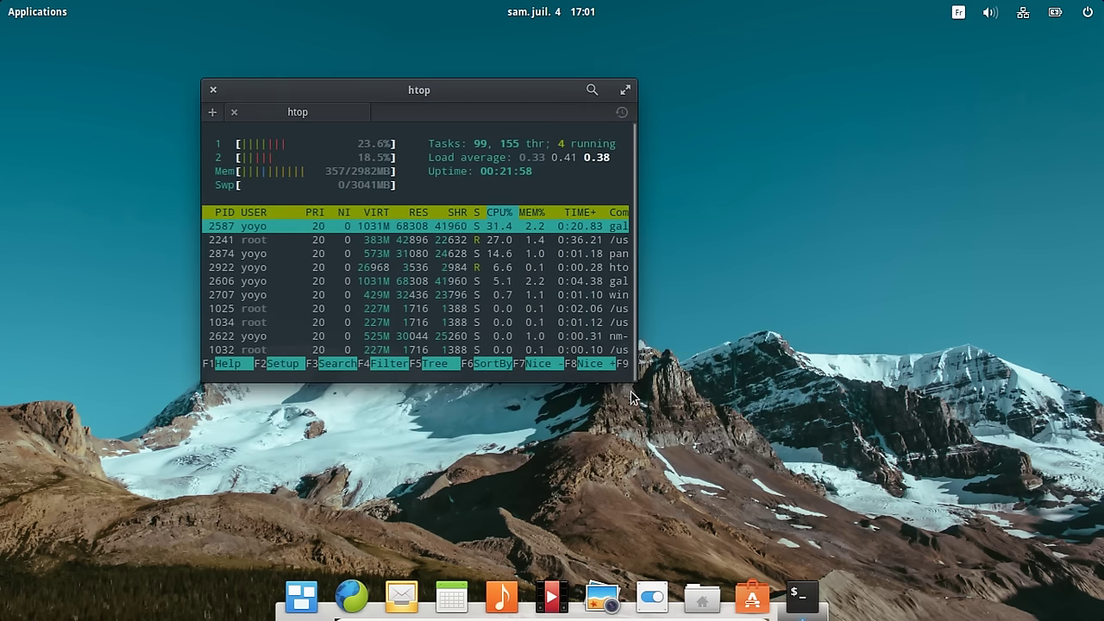
drag(630, 376, 794, 445)
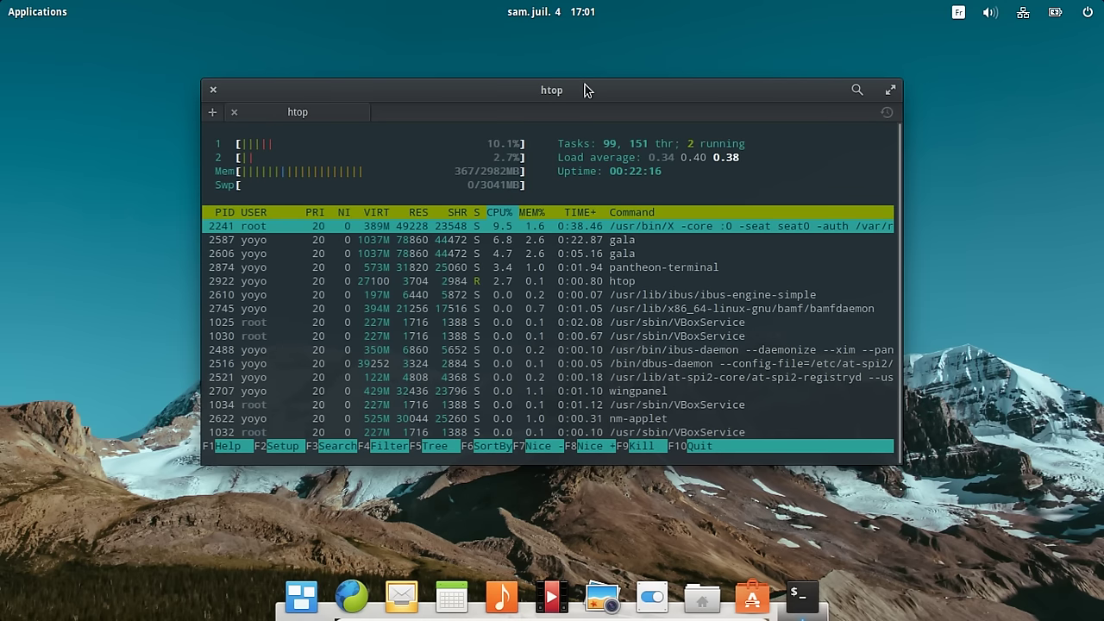
drag(583, 90, 424, 95)
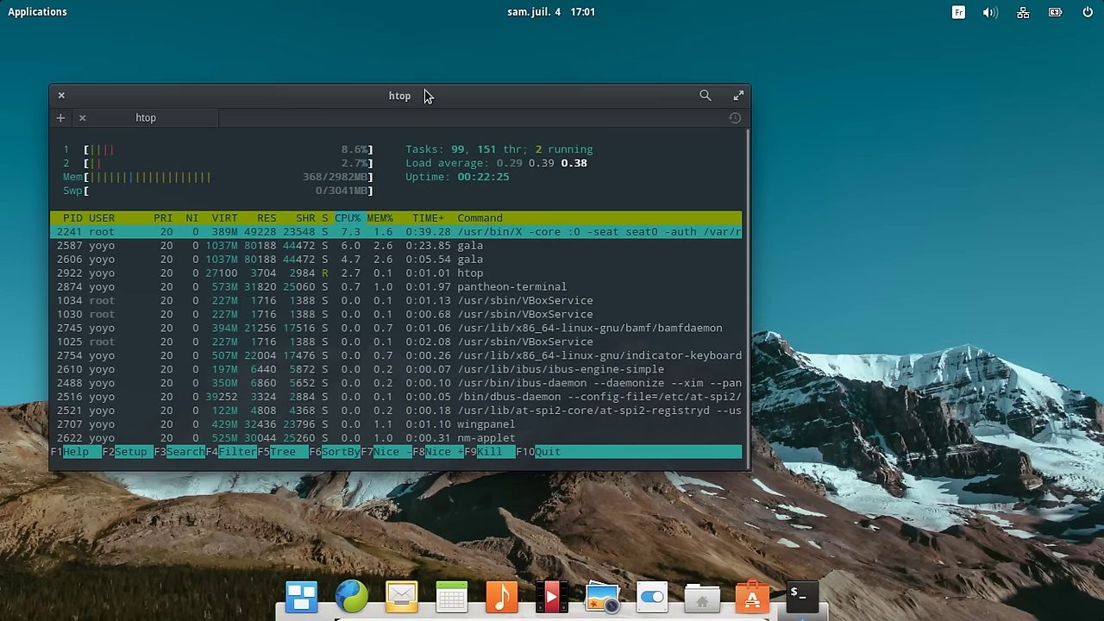
drag(424, 89, 460, 76)
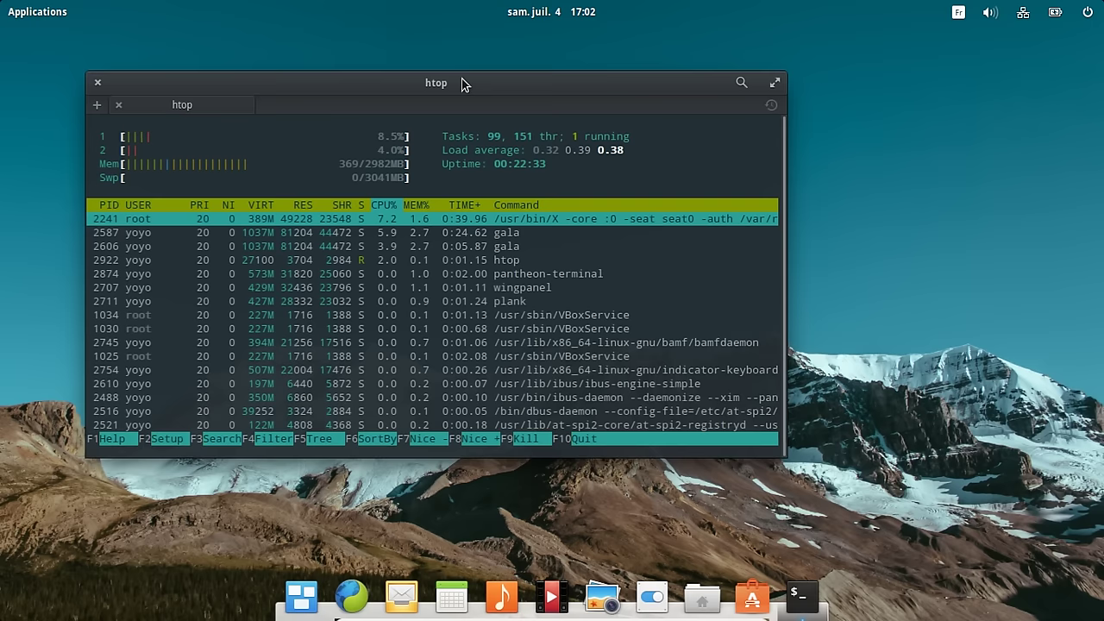
drag(461, 83, 478, 77)
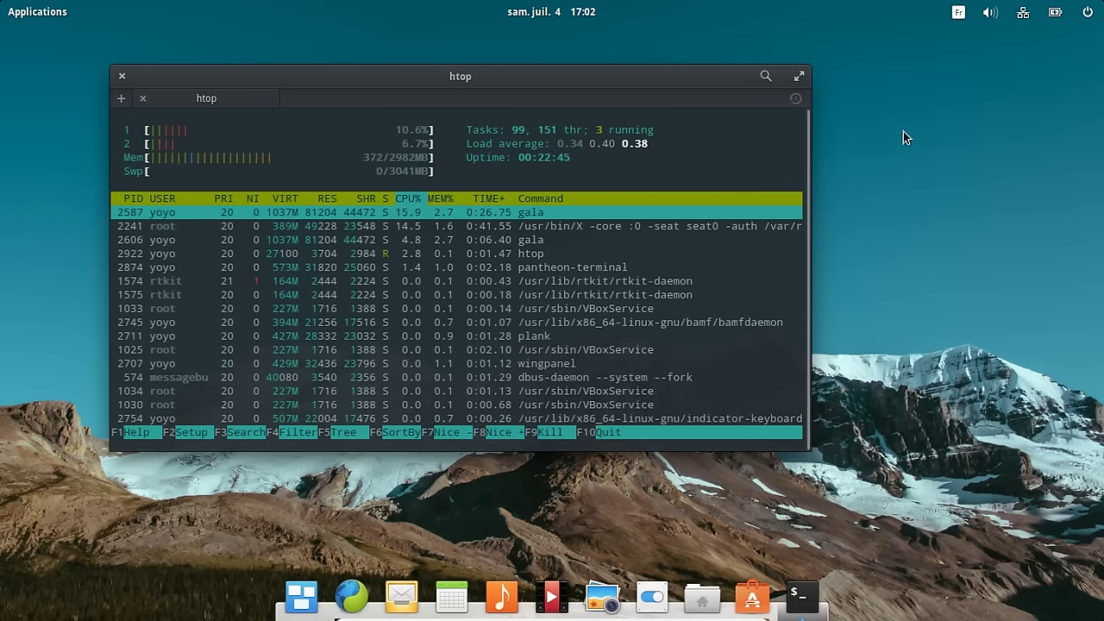
drag(424, 91, 570, 100)
- Open the Appareil photo application from the launcher's first page, check its window and close it
click(60, 8)
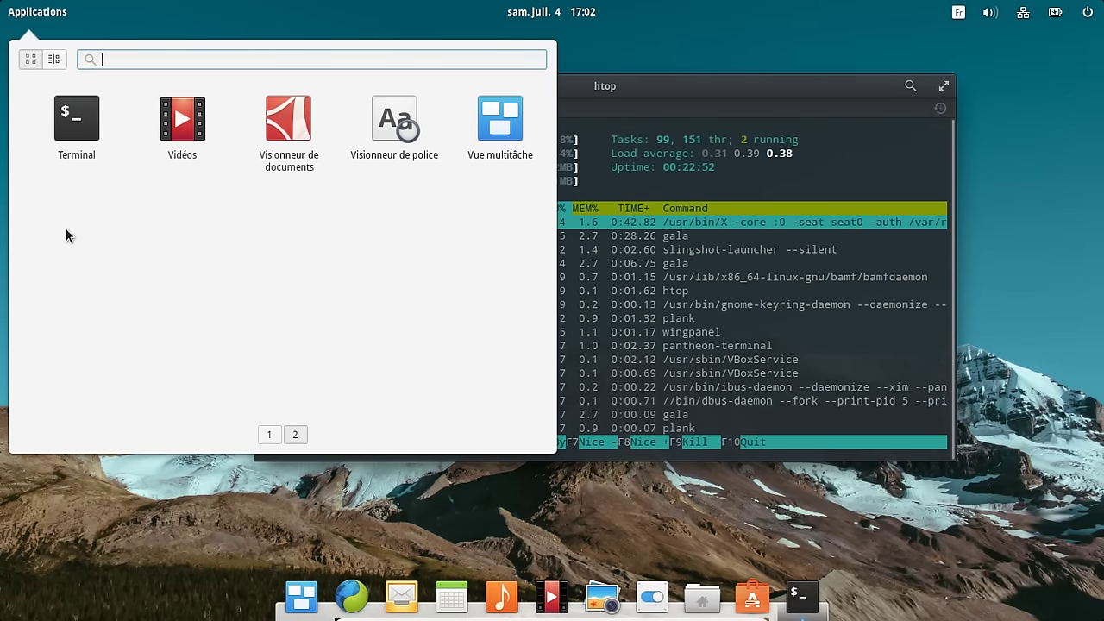
scroll(66, 228, up, 1)
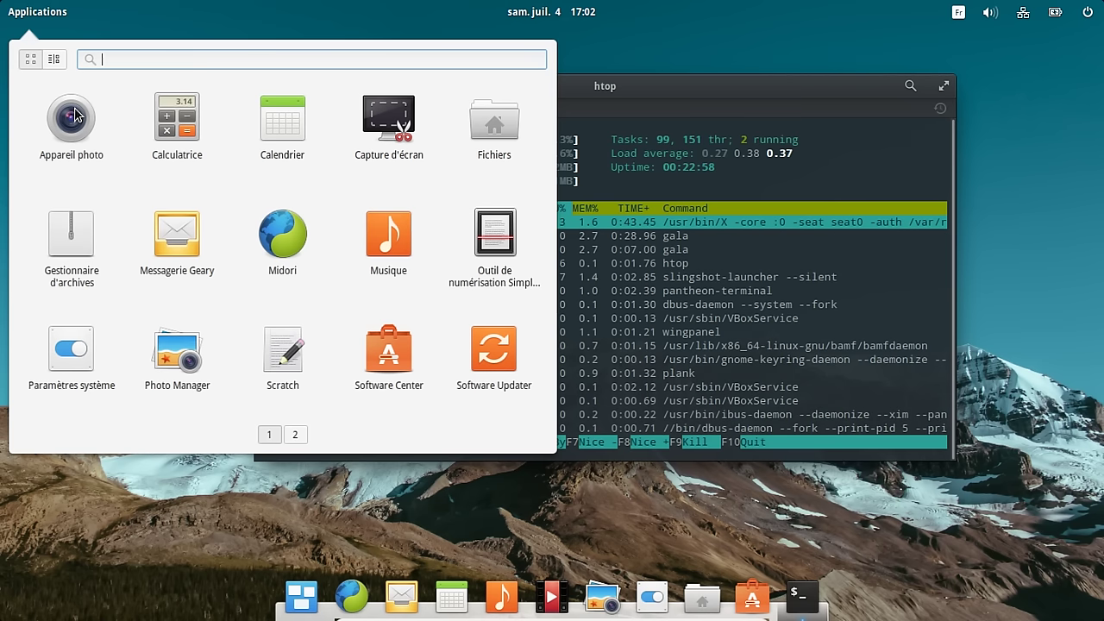
click(74, 115)
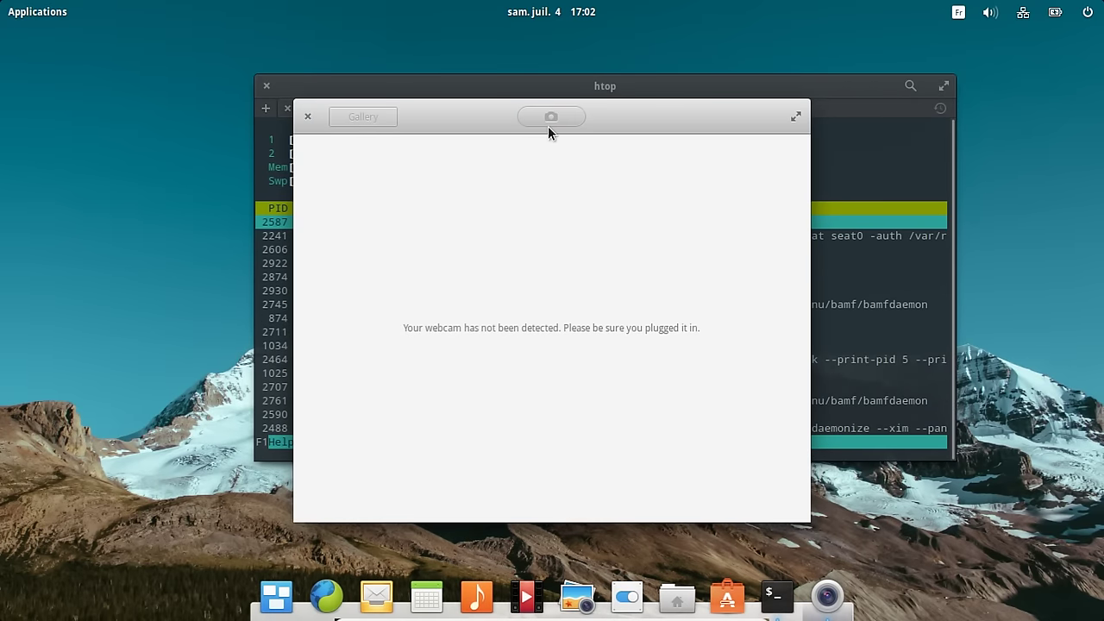
click(308, 116)
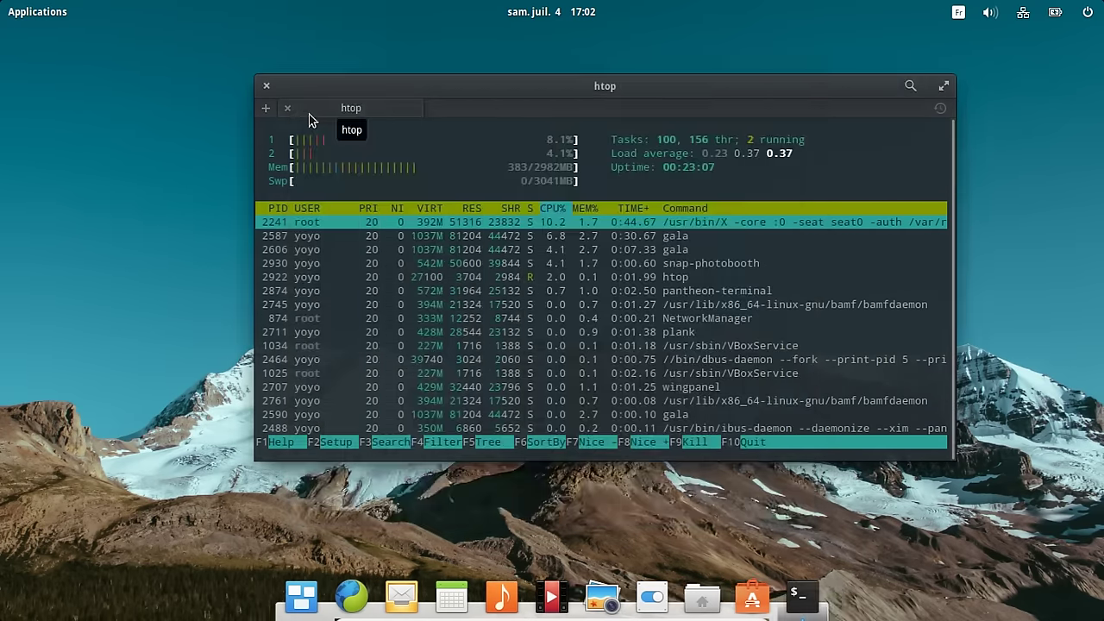
- Browse both pages of installed applications, display Vue multitâche and return to the normal desktop
click(39, 14)
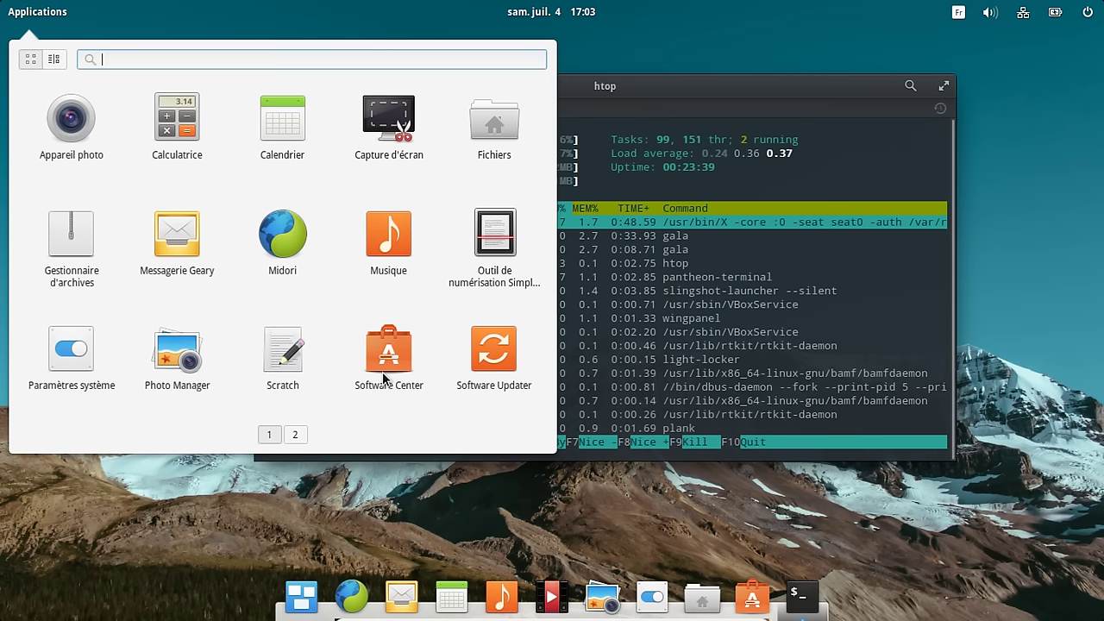
click(298, 436)
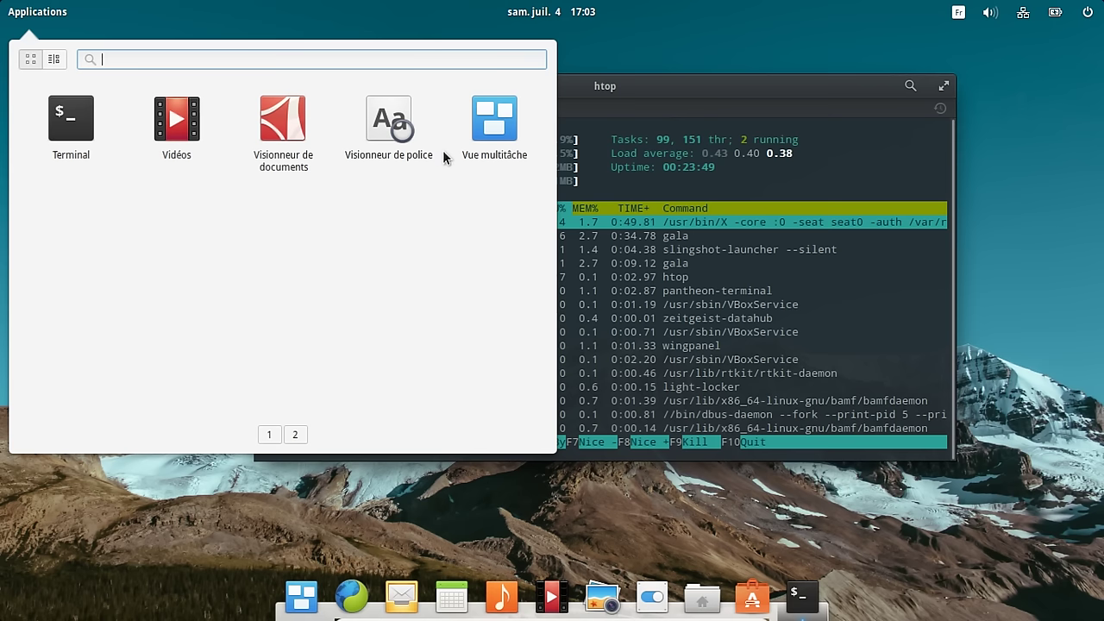
click(501, 128)
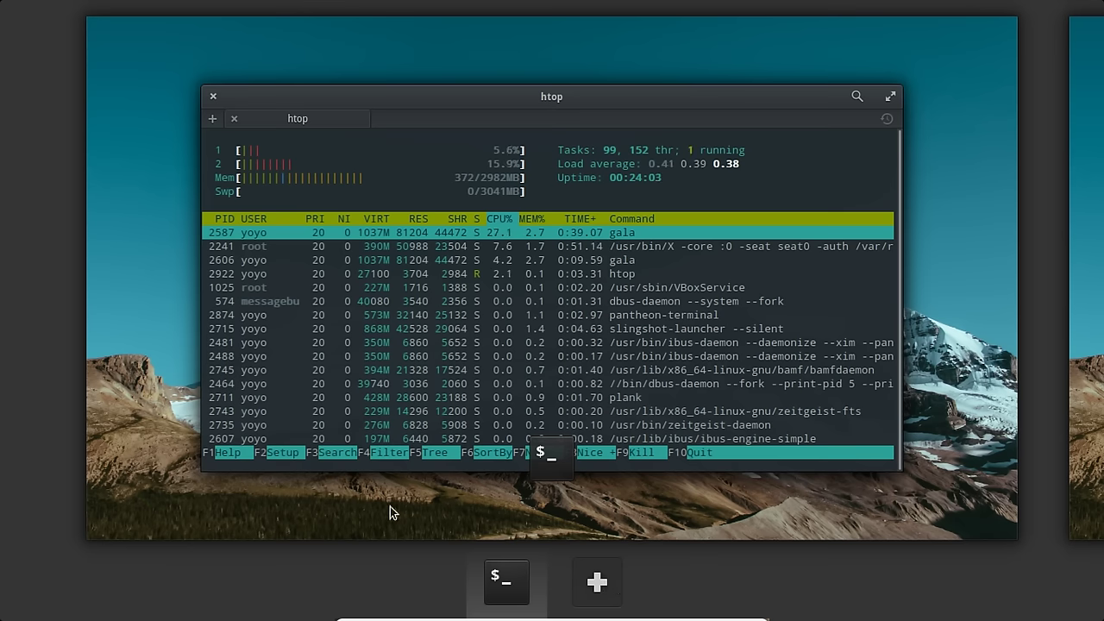
click(160, 416)
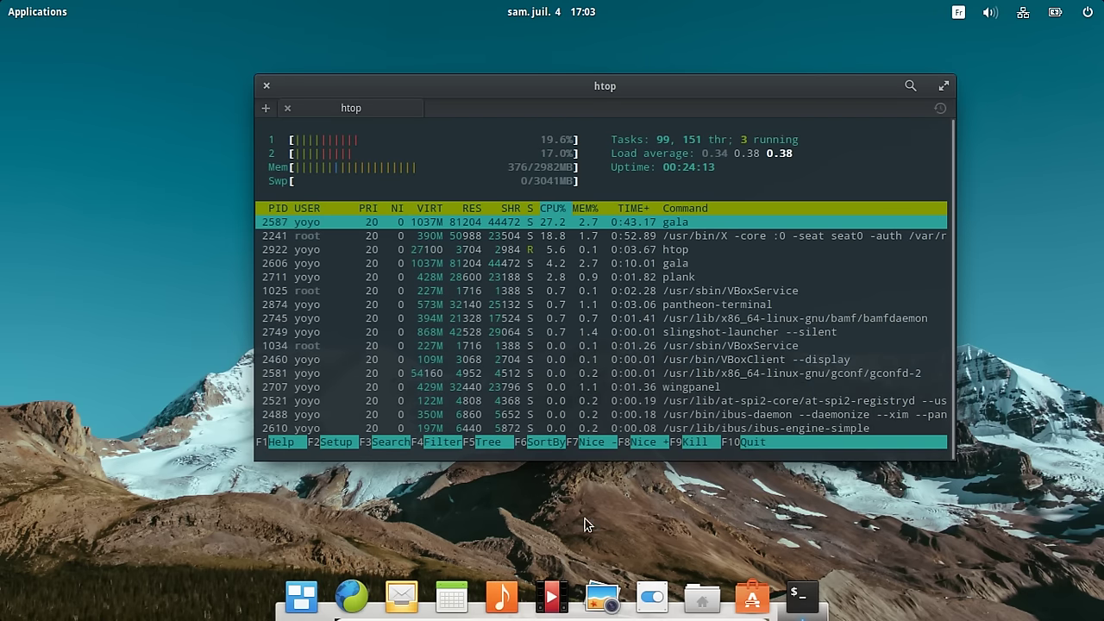
- Open the Bureau section of Paramètres système and set the turquoise lake with pine trees as wallpaper
click(651, 602)
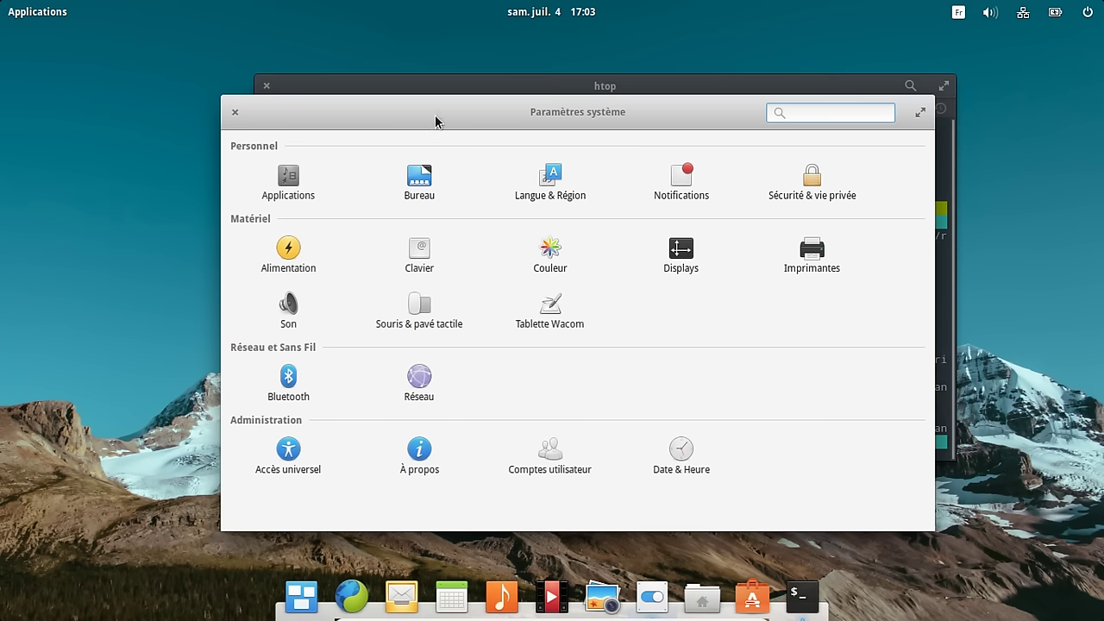
drag(436, 118, 319, 103)
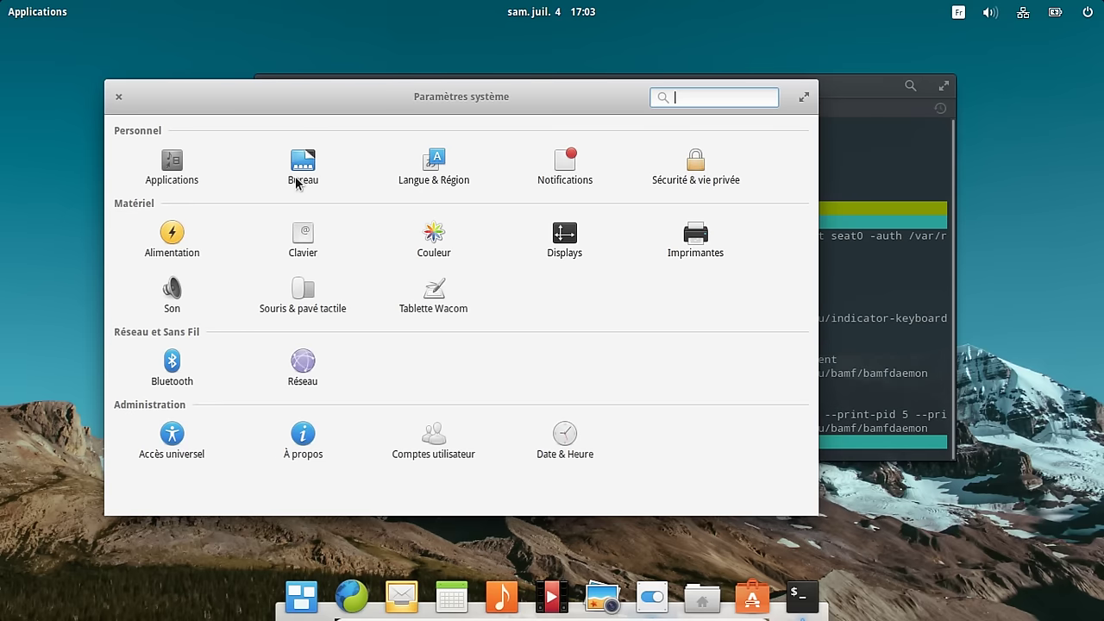
click(301, 164)
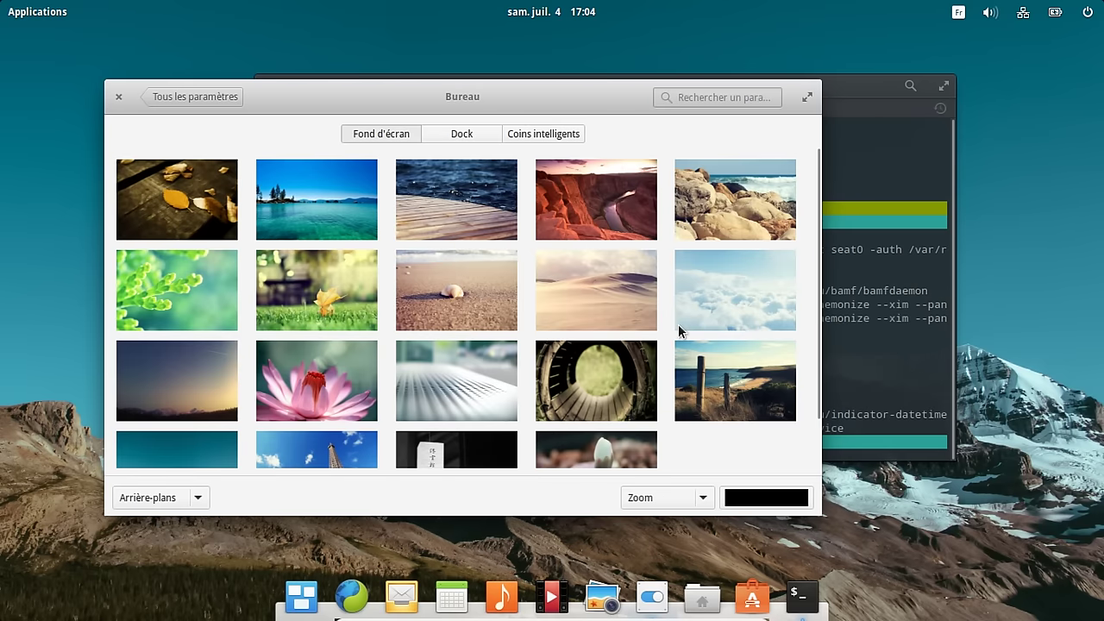
scroll(679, 330, down, 2)
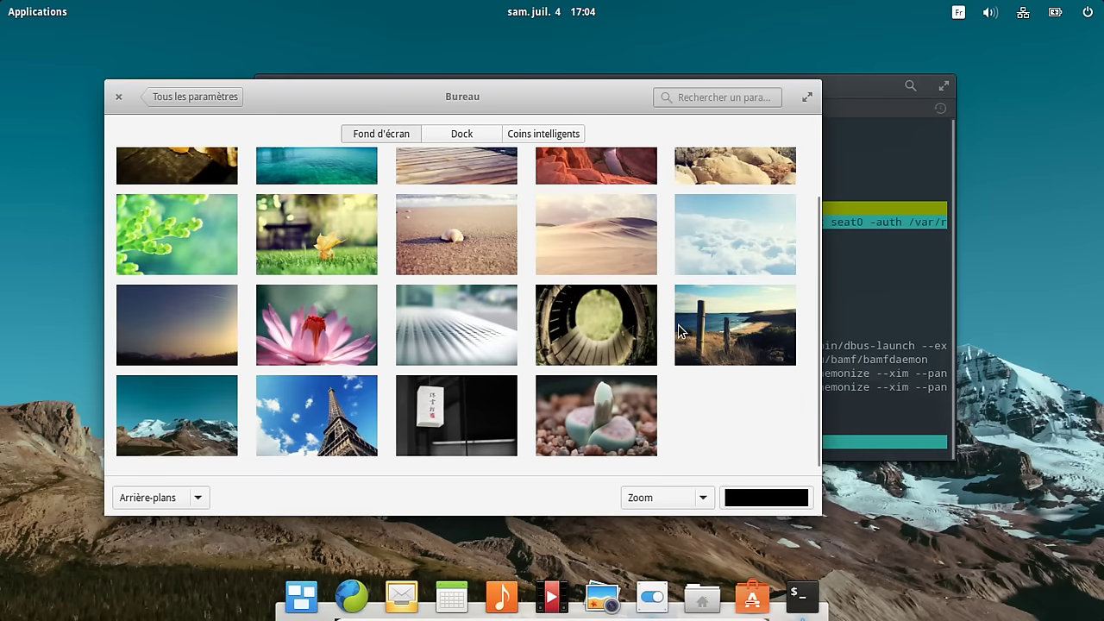
scroll(678, 330, up, 2)
scroll(678, 331, down, 1)
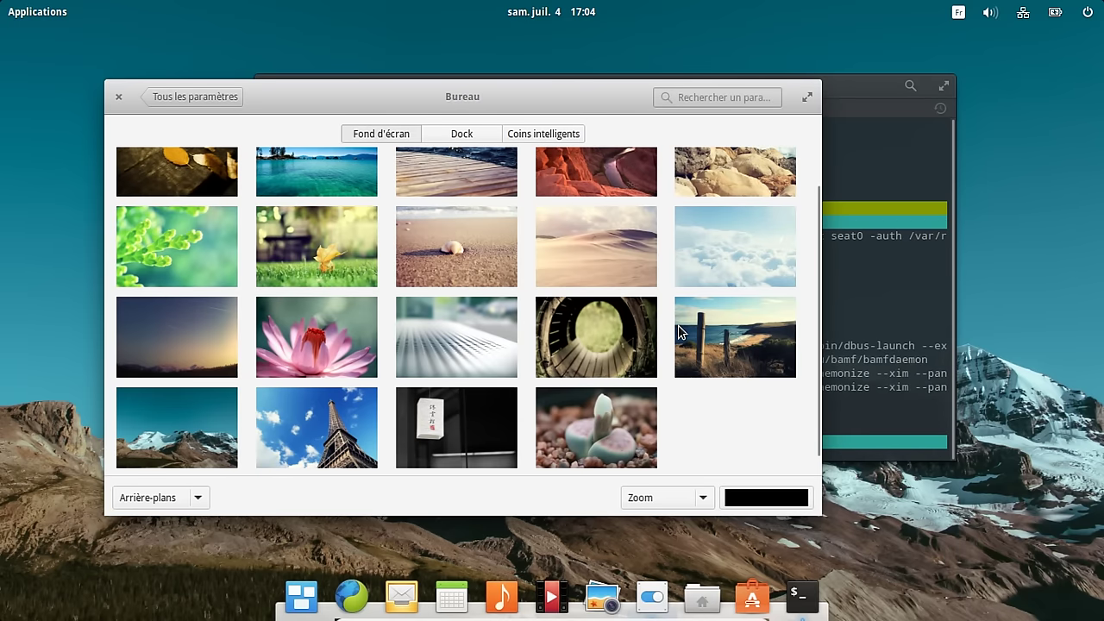
scroll(345, 178, up, 1)
click(339, 177)
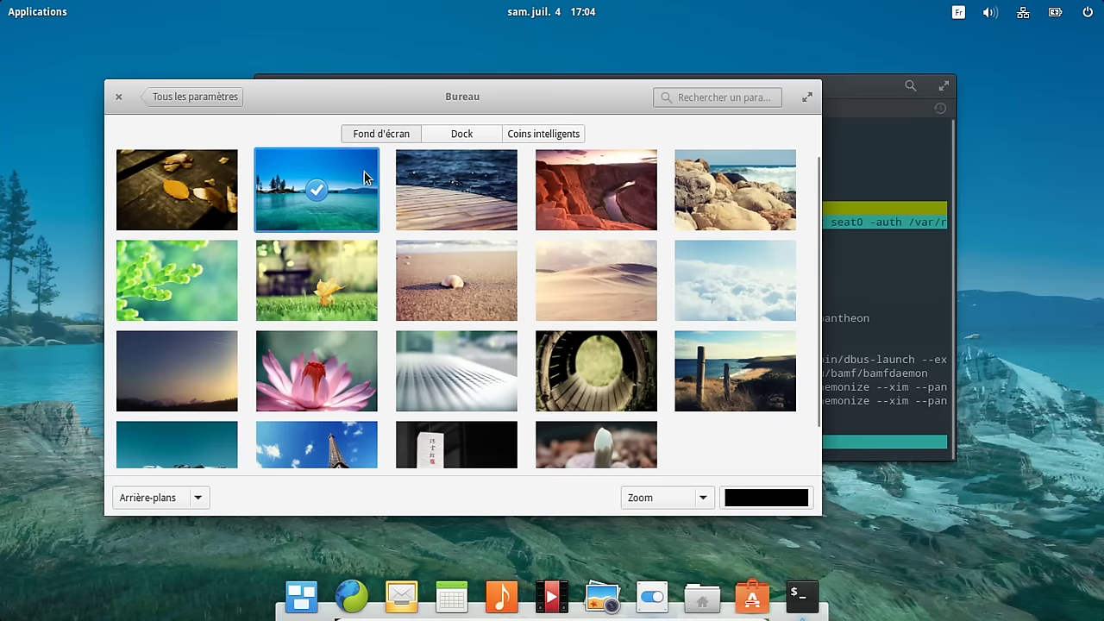
- Maximize and restore the Bureau settings window, and shift it toward the lower-right of the desktop to uncover the terminal
drag(398, 101, 445, 106)
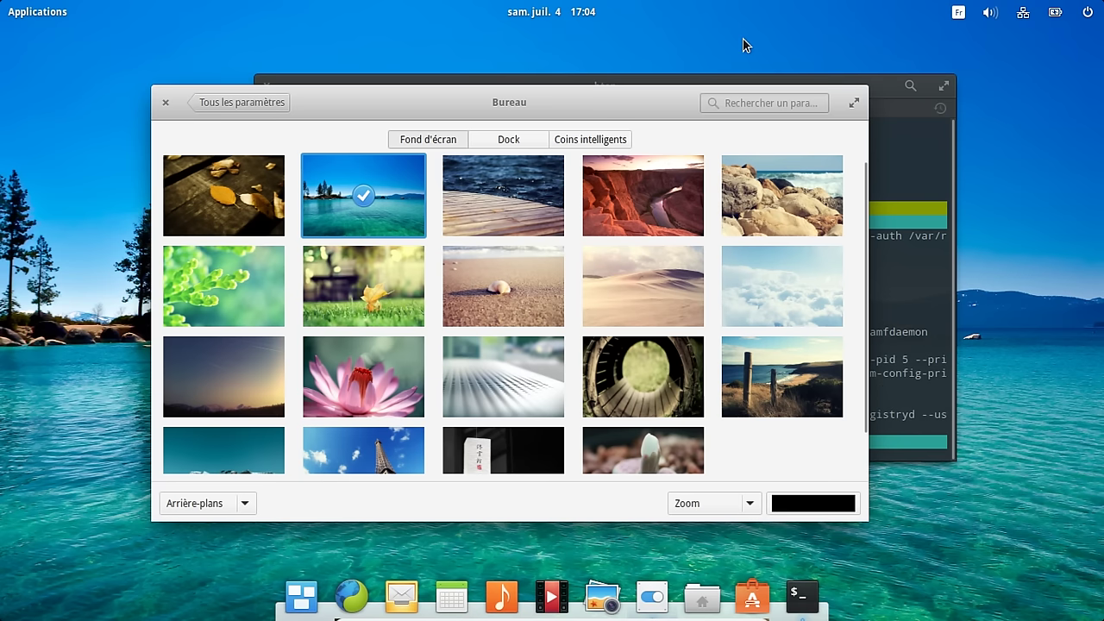
double_click(442, 96)
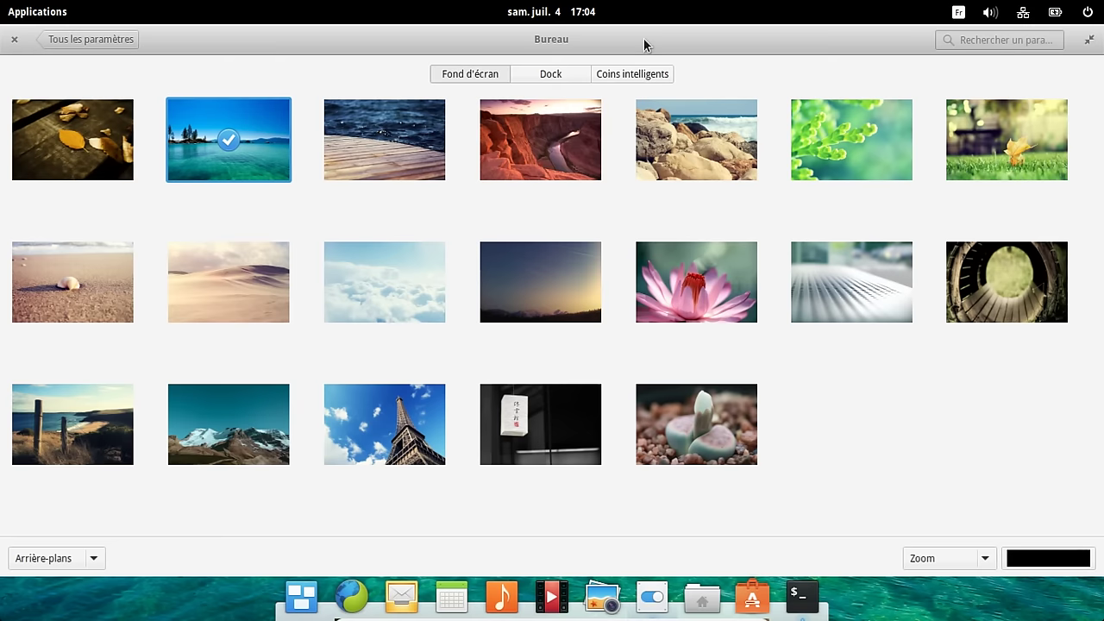
double_click(644, 38)
drag(621, 95, 879, 222)
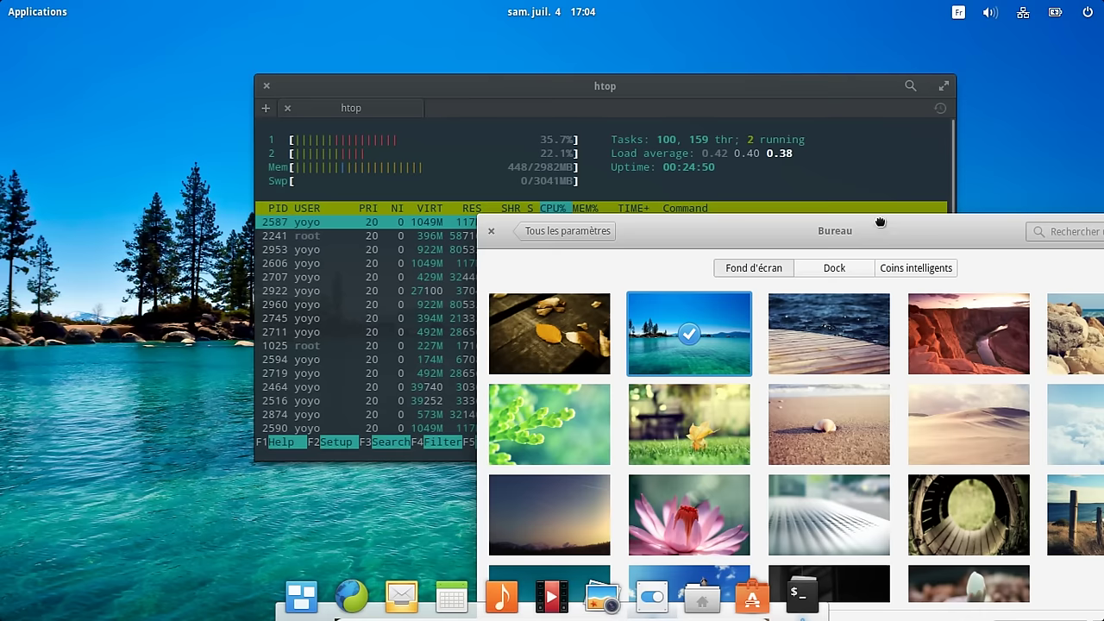
- Move the htop terminal window over the settings window and close it, confirming that Terminal should quit
click(675, 91)
drag(663, 89, 924, 246)
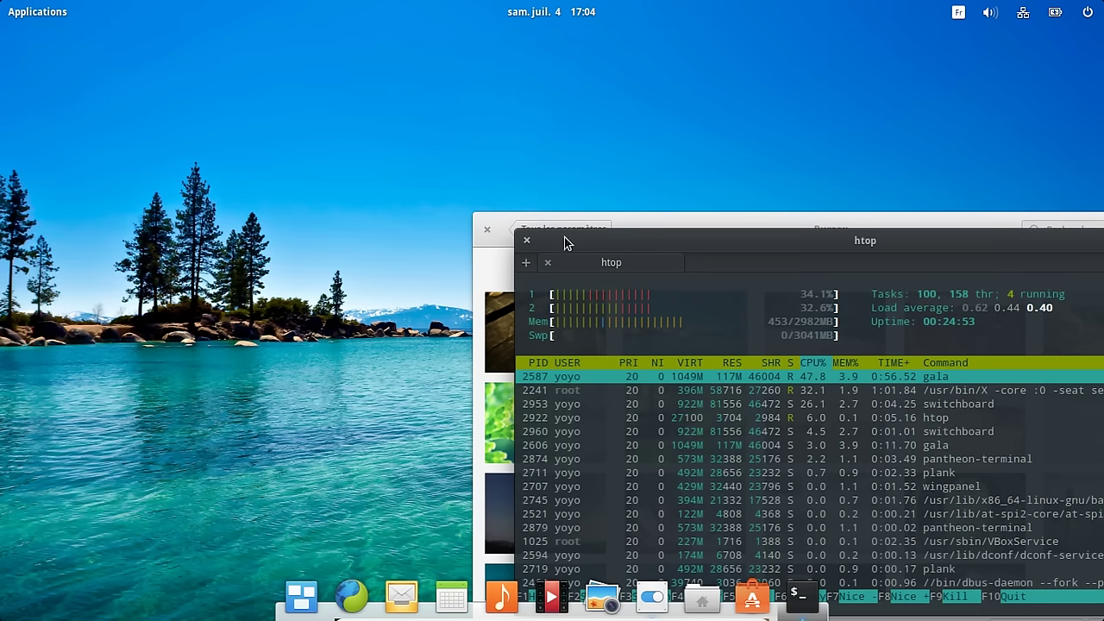
click(524, 243)
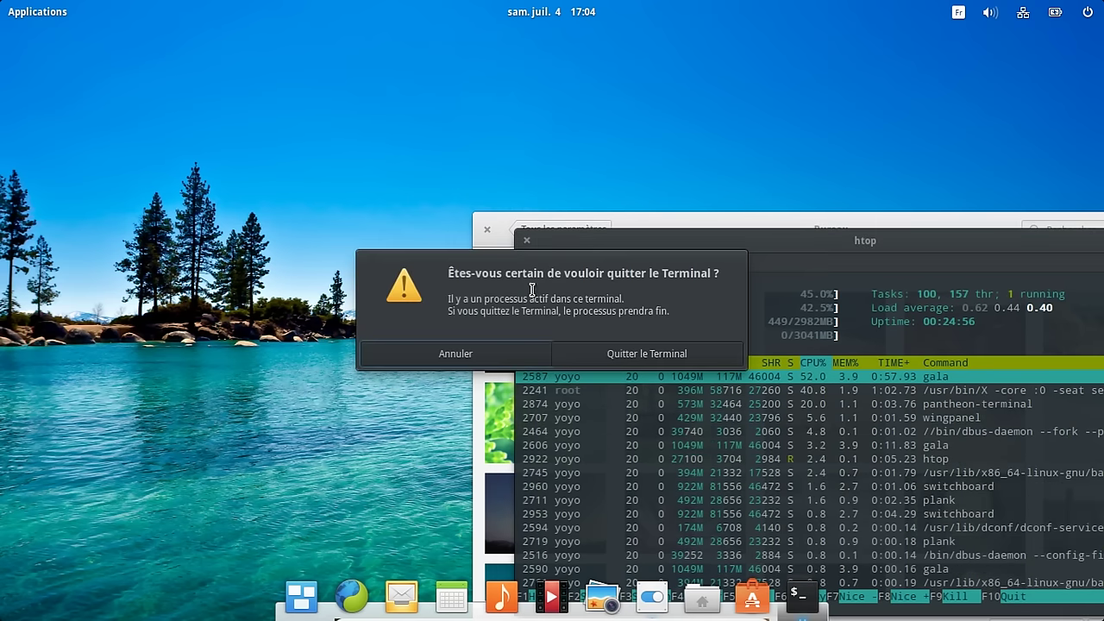
key(Return)
- Move the Bureau settings window back to the upper-left of the desktop and display its title bar's context menu
drag(656, 226, 266, 101)
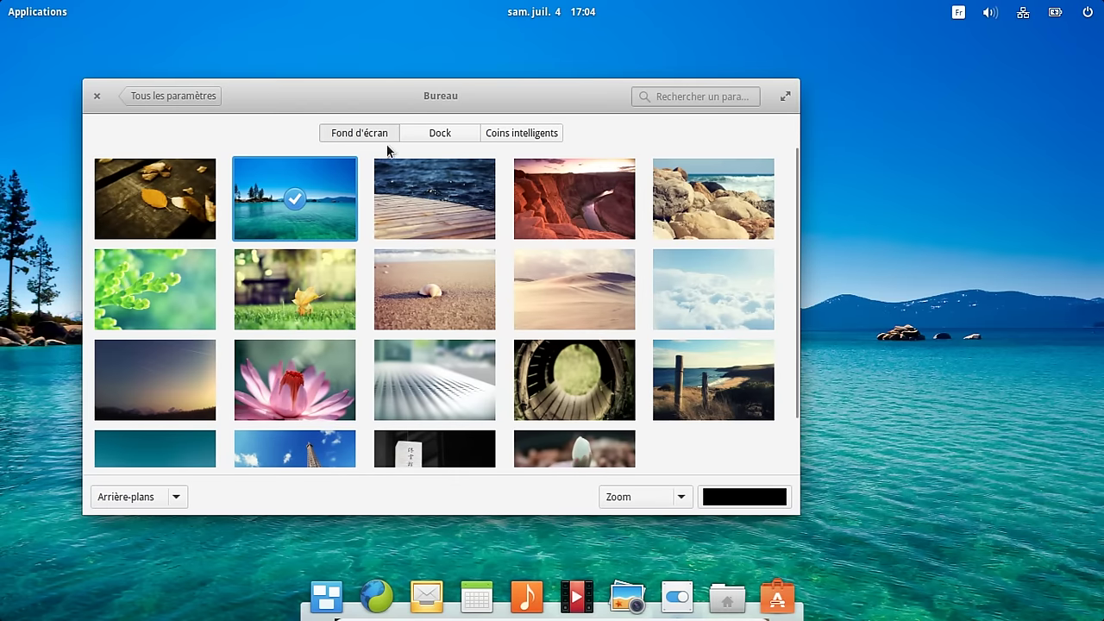
right_click(344, 90)
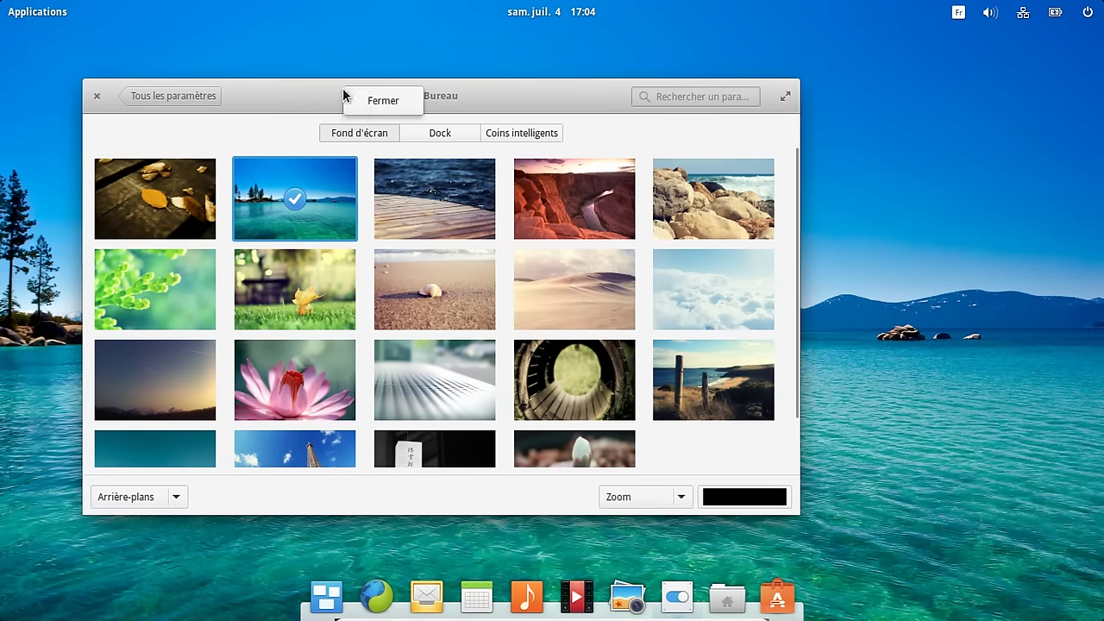
- Close the Bureau settings window and reopen Paramètres système at its Bureau section
right_click(93, 94)
right_click(101, 92)
click(97, 96)
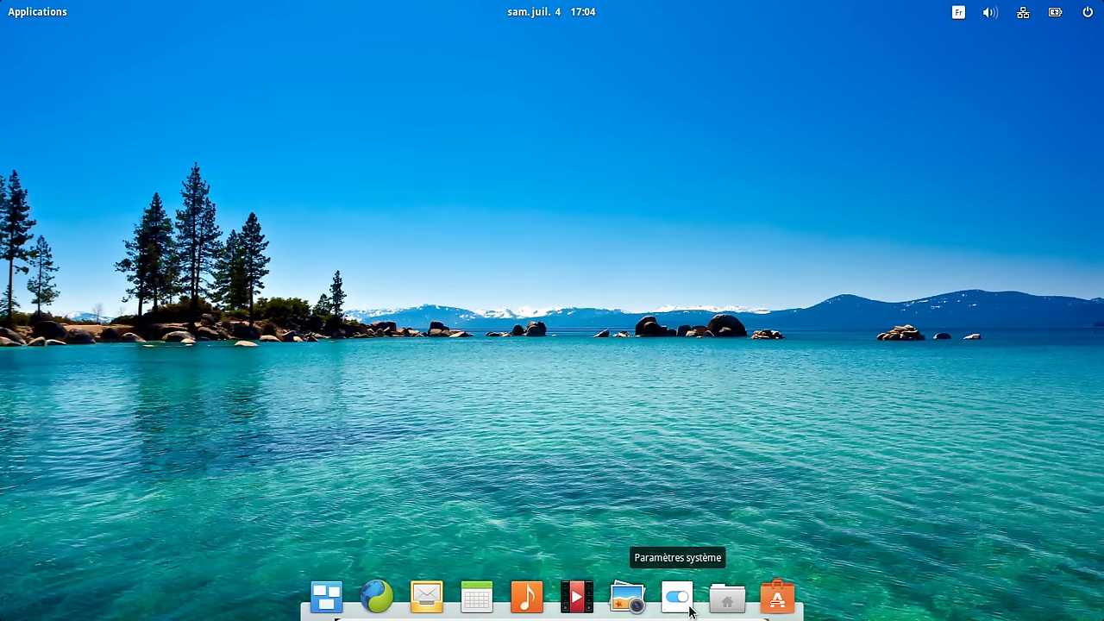
click(689, 610)
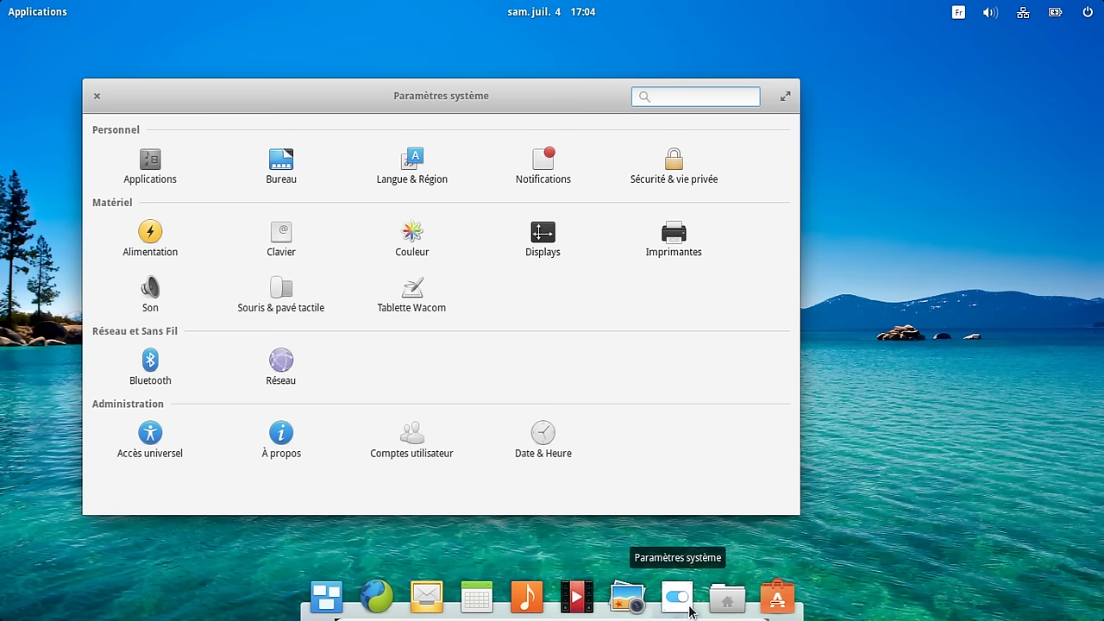
click(276, 168)
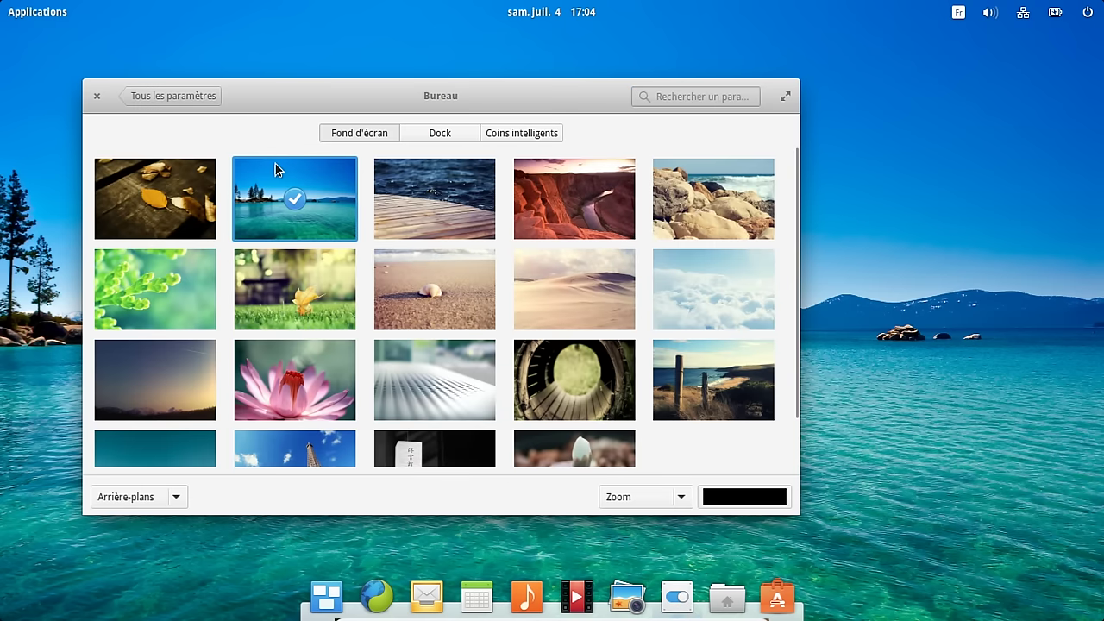
- Set the snowy mountains under a teal sky as the desktop wallpaper
scroll(389, 363, down, 2)
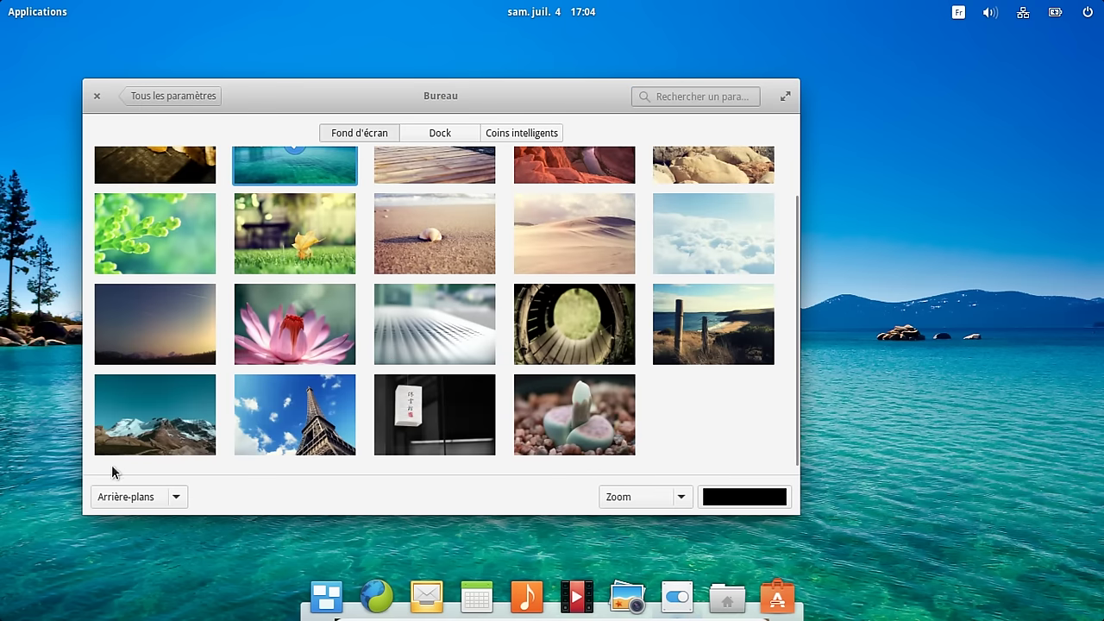
click(136, 431)
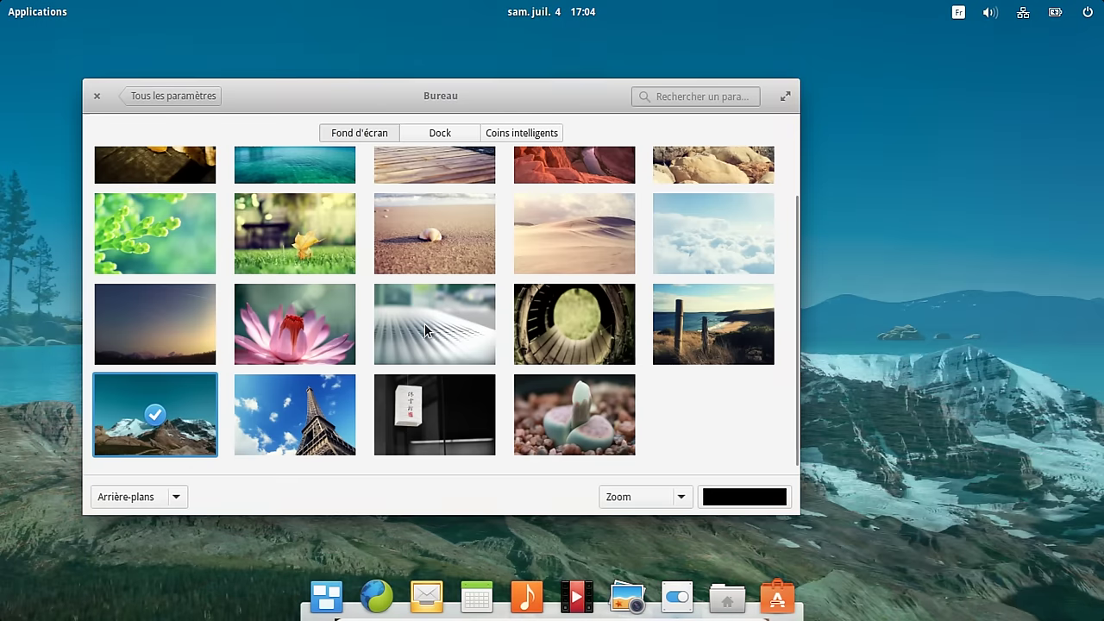
scroll(424, 323, up, 2)
- View the Dock and Coins intelligents settings, including the actions offered for the screen's upper-left corner
click(434, 133)
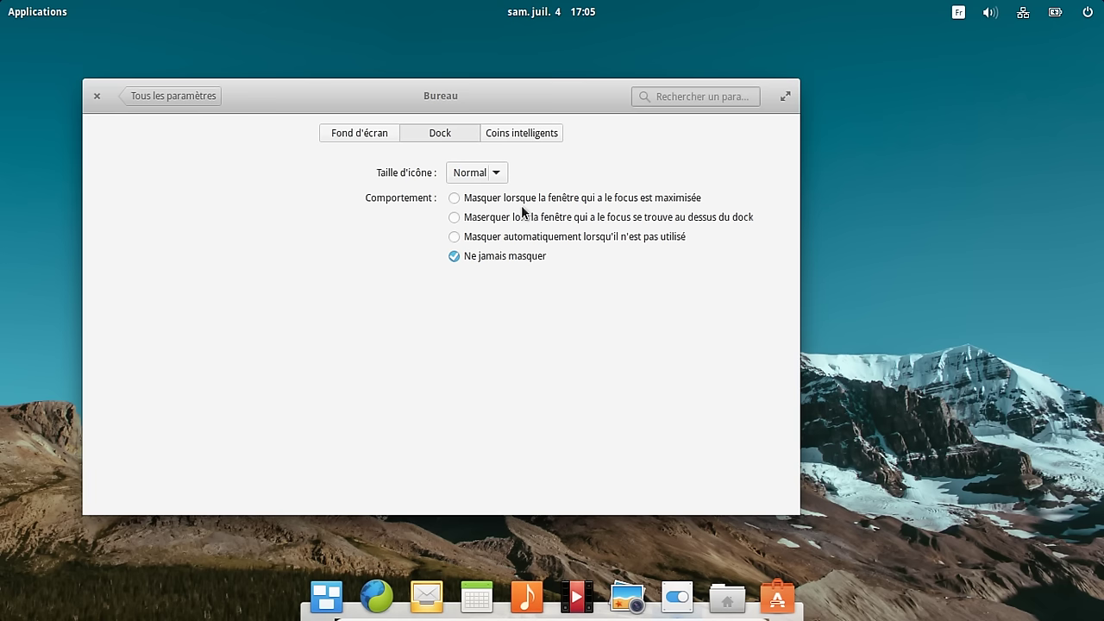
click(510, 136)
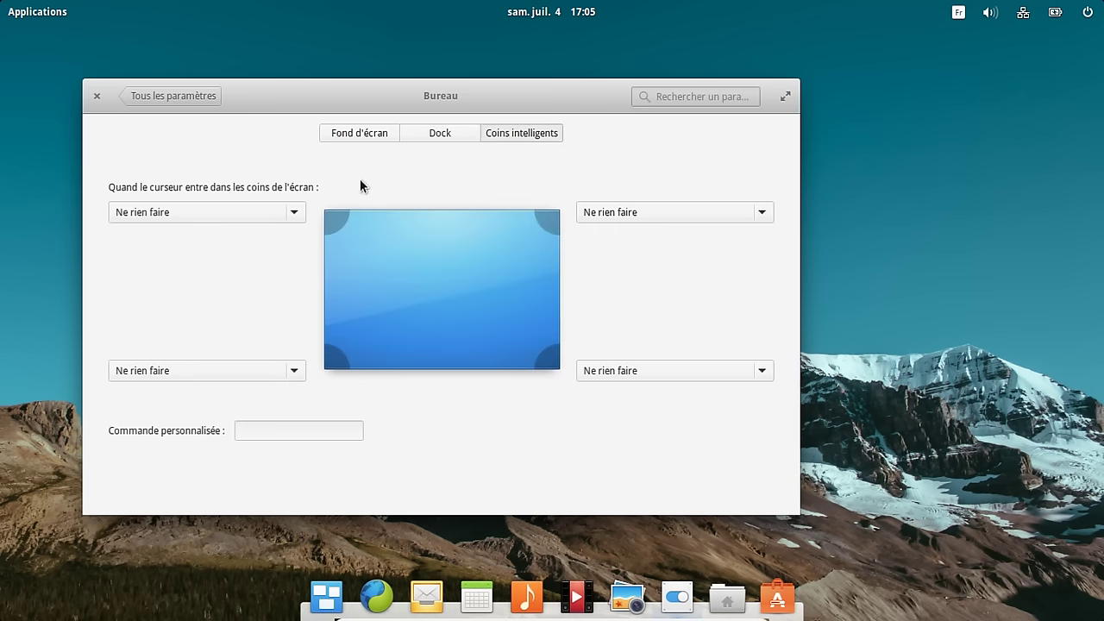
click(297, 222)
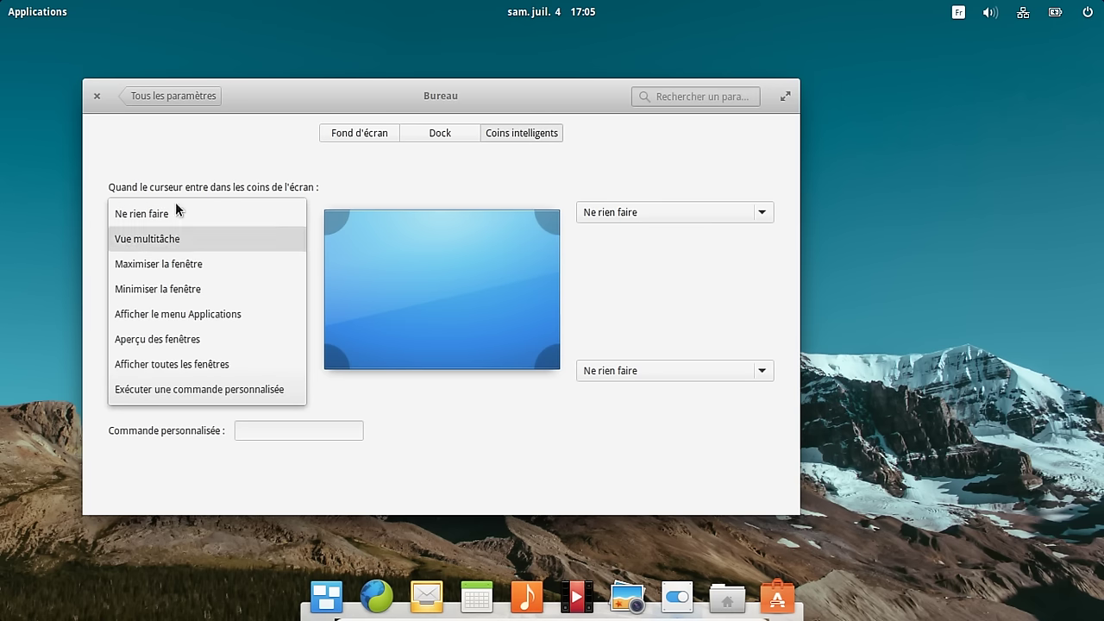
click(552, 428)
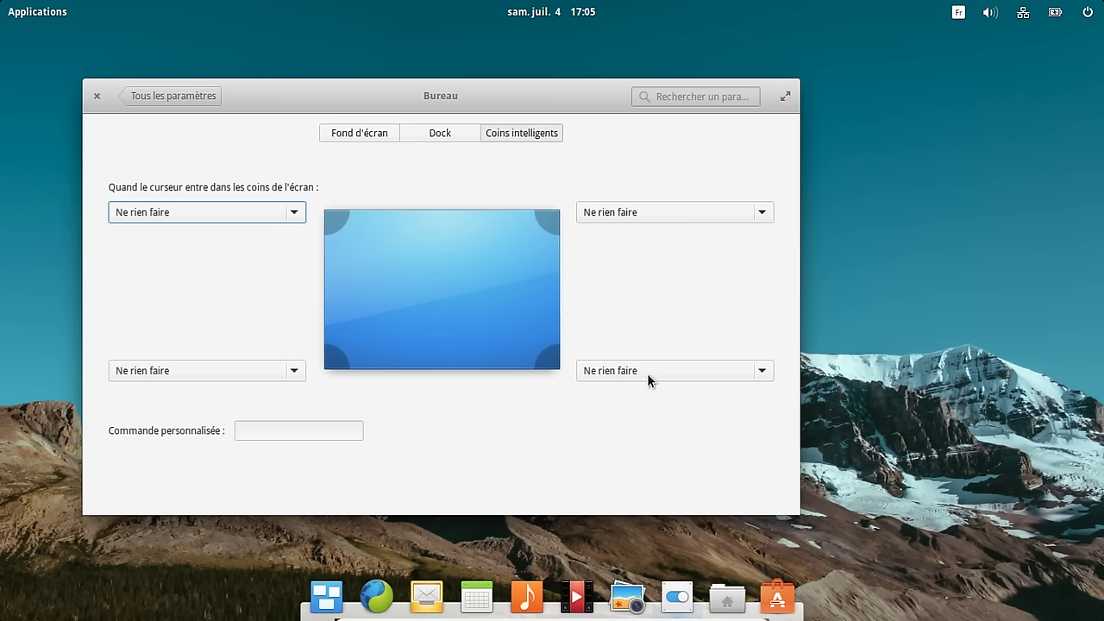
- Set the action for the screen's lower-right corner to Minimiser la fenêtre
click(647, 373)
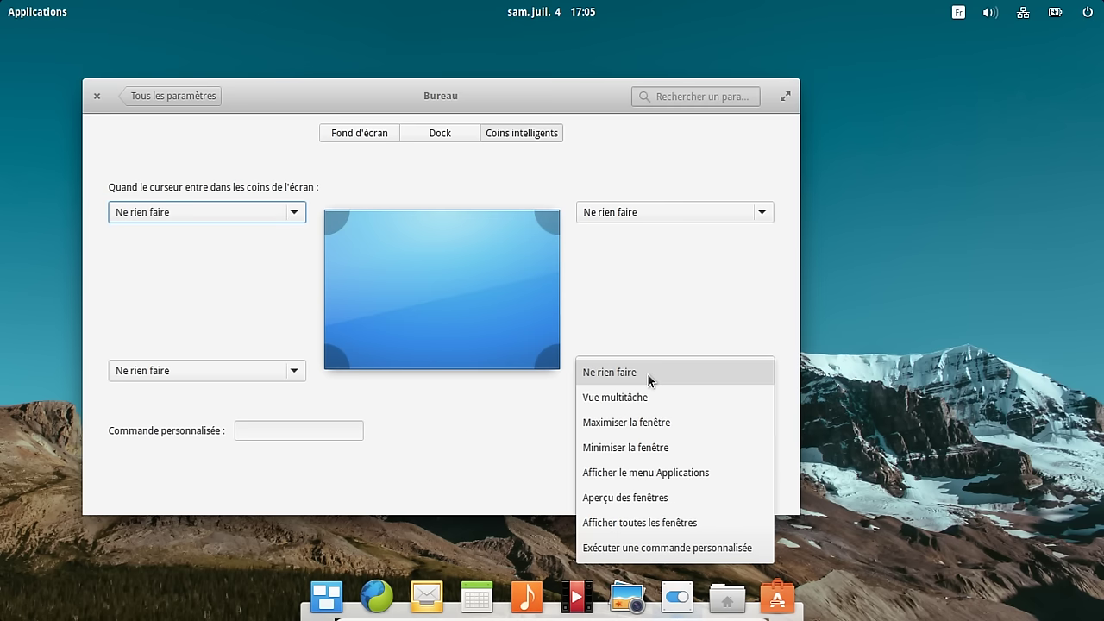
click(681, 436)
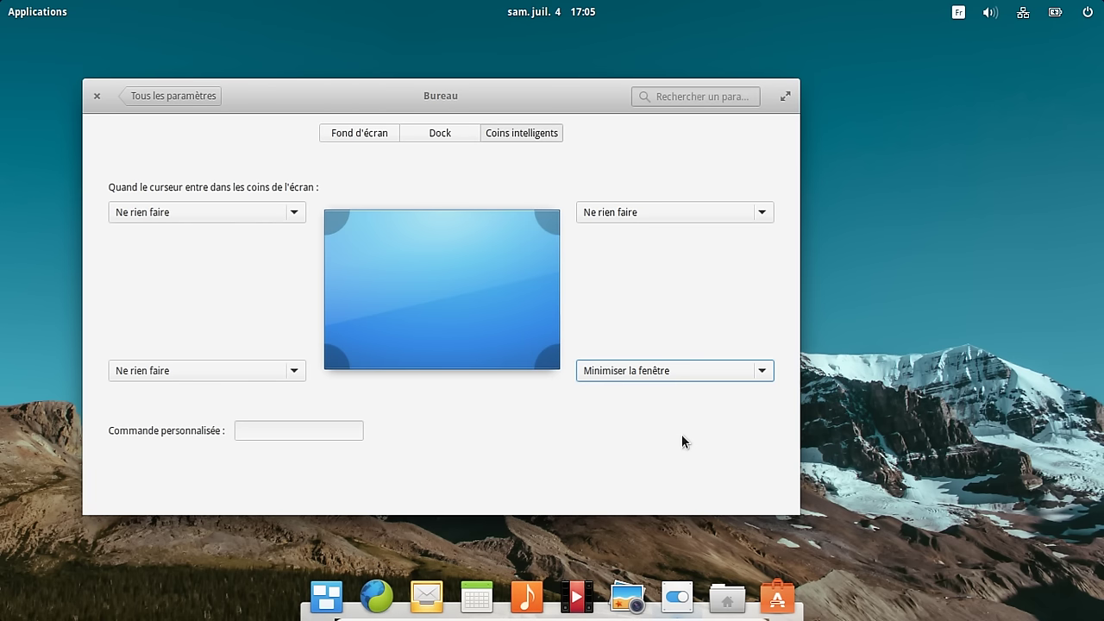
click(688, 371)
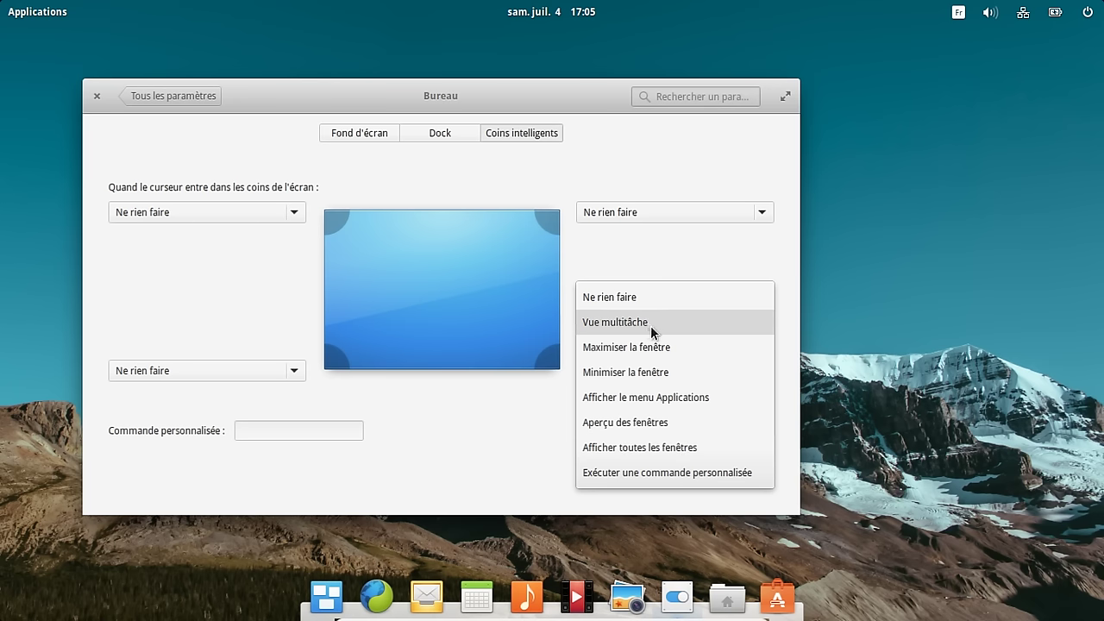
click(673, 267)
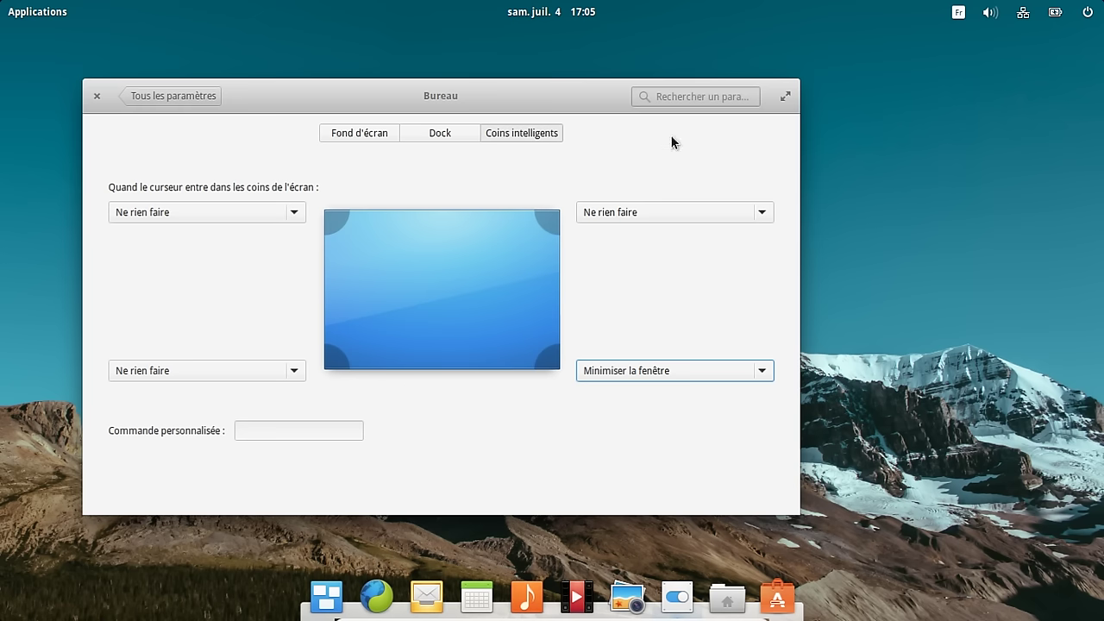
- Test the lower-right hot corner by minimizing the settings window with it, and restore the window
mouse_move(1103, 620)
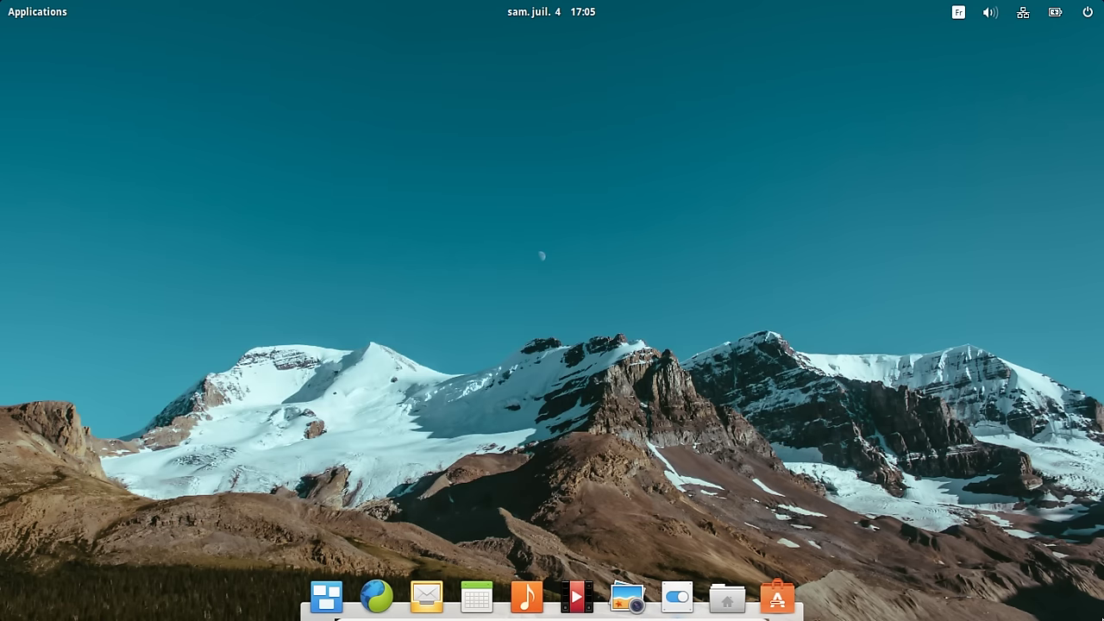
click(684, 597)
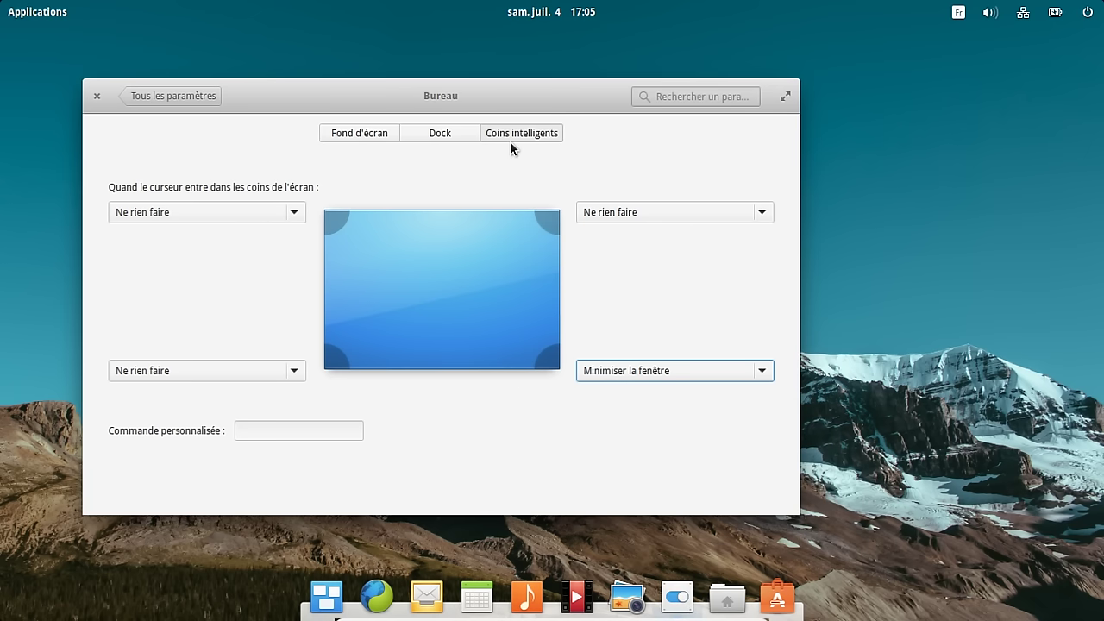
- Return to the overview of all system settings and move the window slightly higher on the desktop
click(440, 136)
click(183, 95)
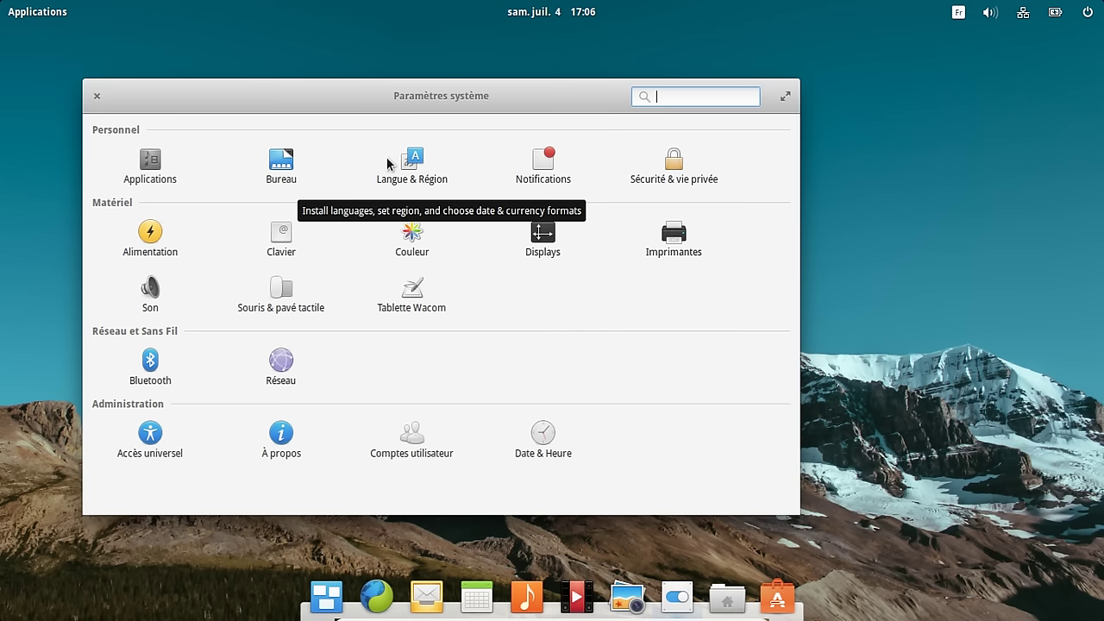
drag(371, 104, 412, 101)
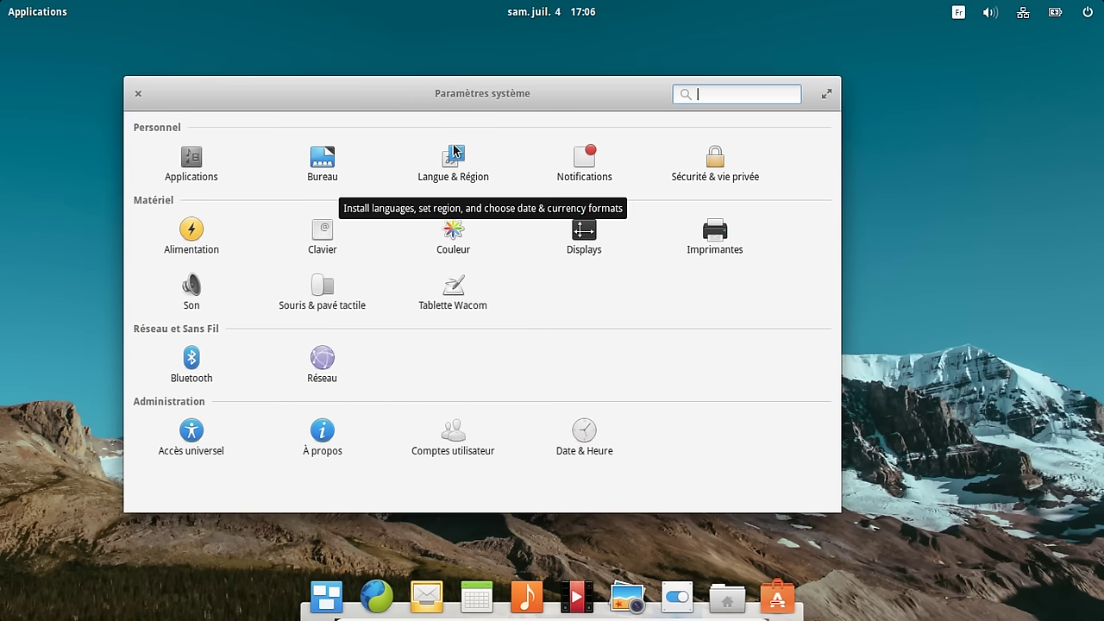
drag(379, 97, 352, 80)
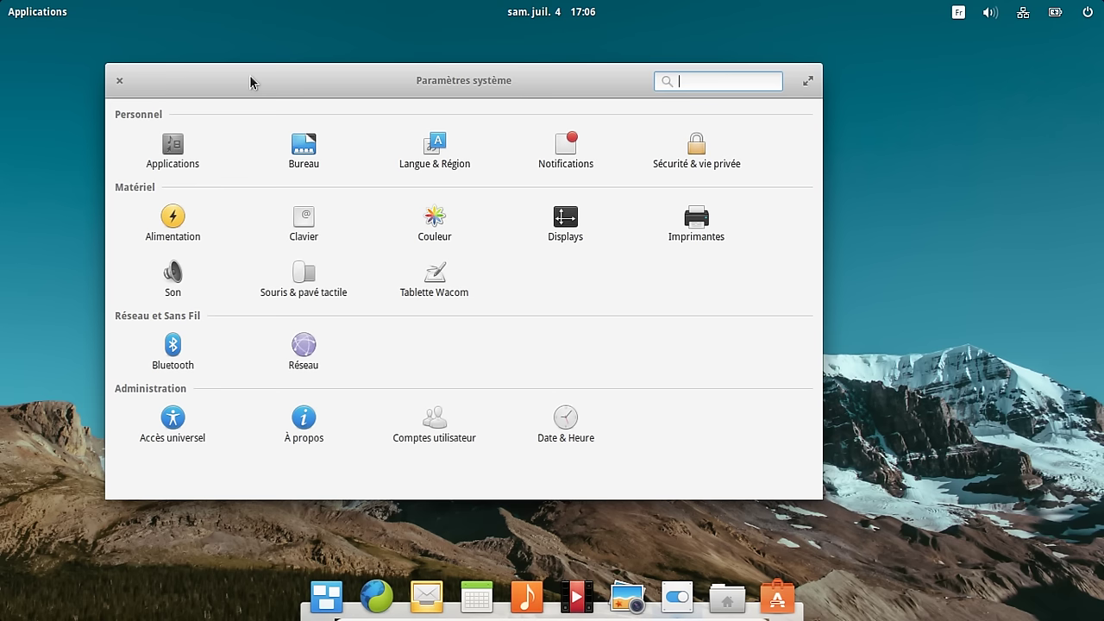
drag(250, 76, 239, 72)
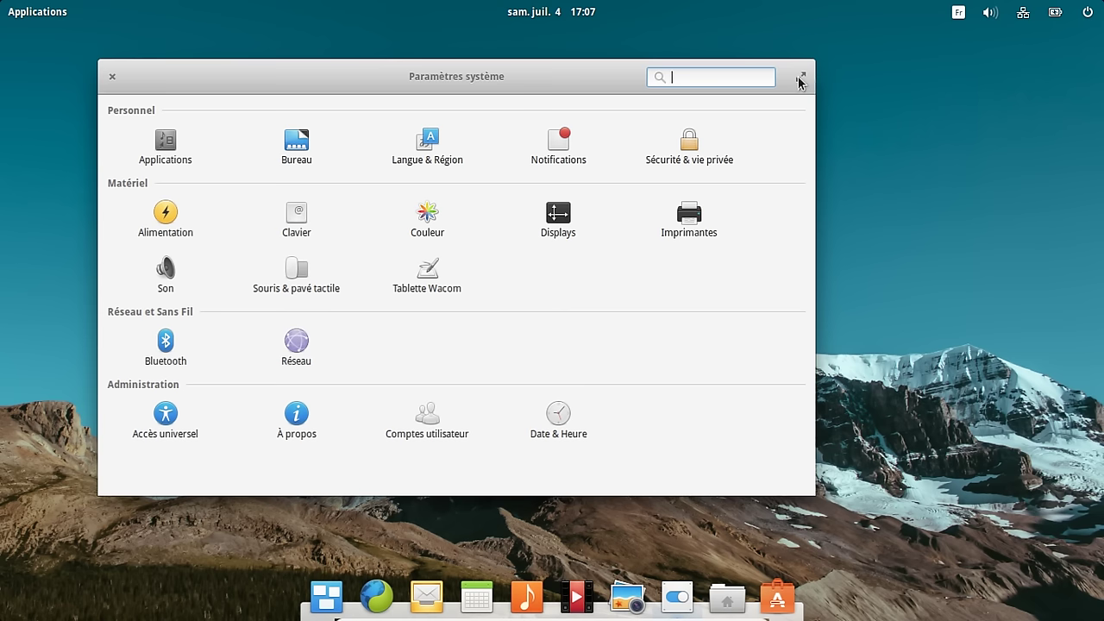
drag(547, 83, 556, 80)
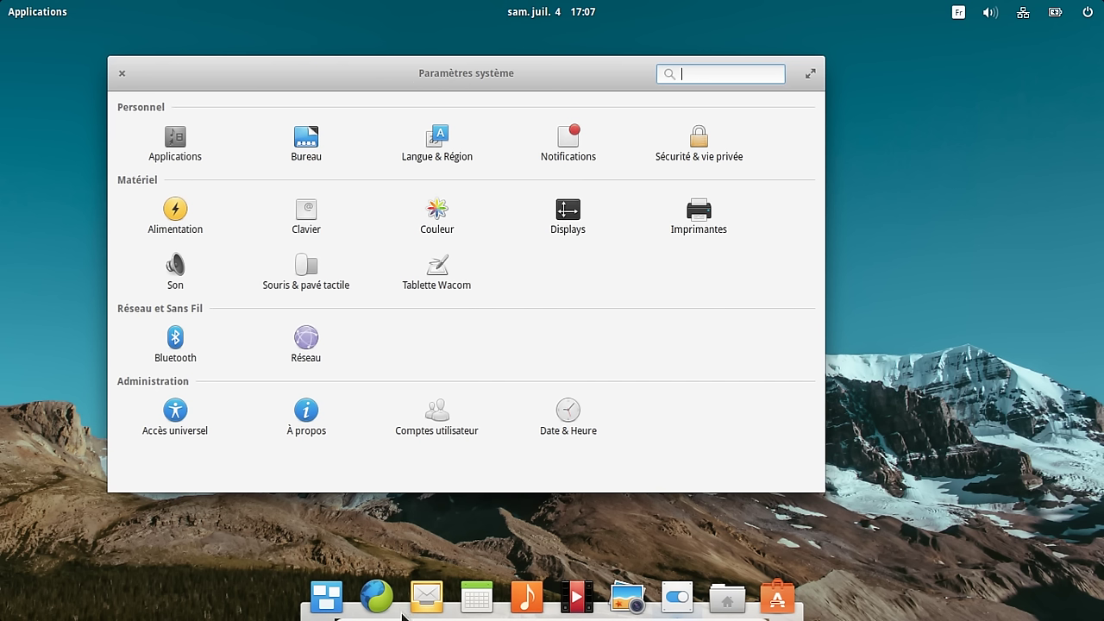
- Open the web browser and clear the address of the OneDrive sign-in page
click(377, 596)
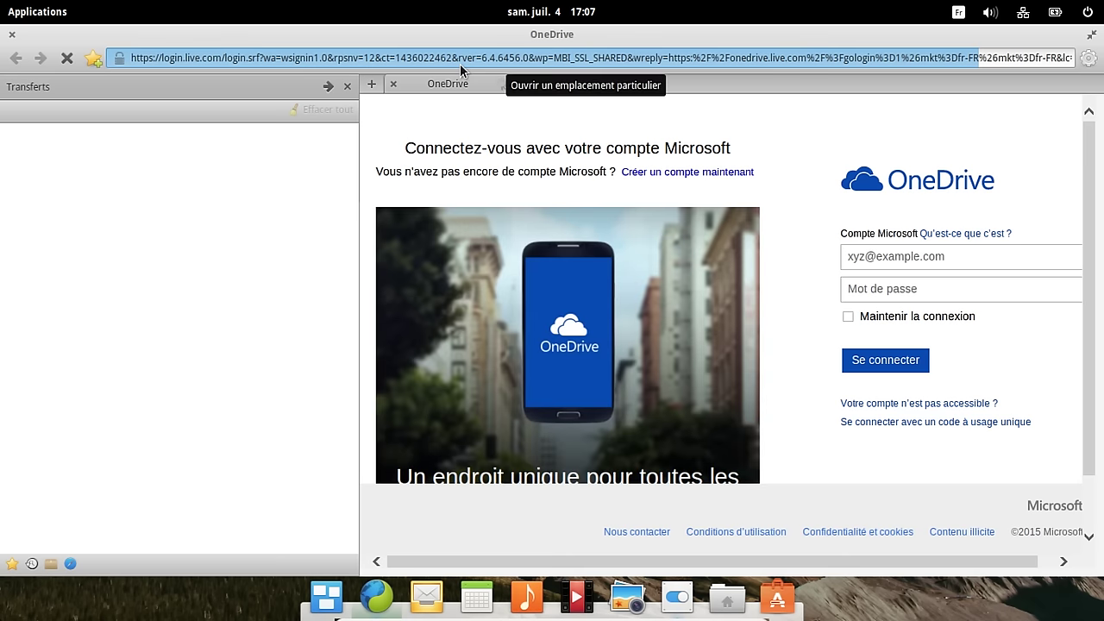
text(ma)
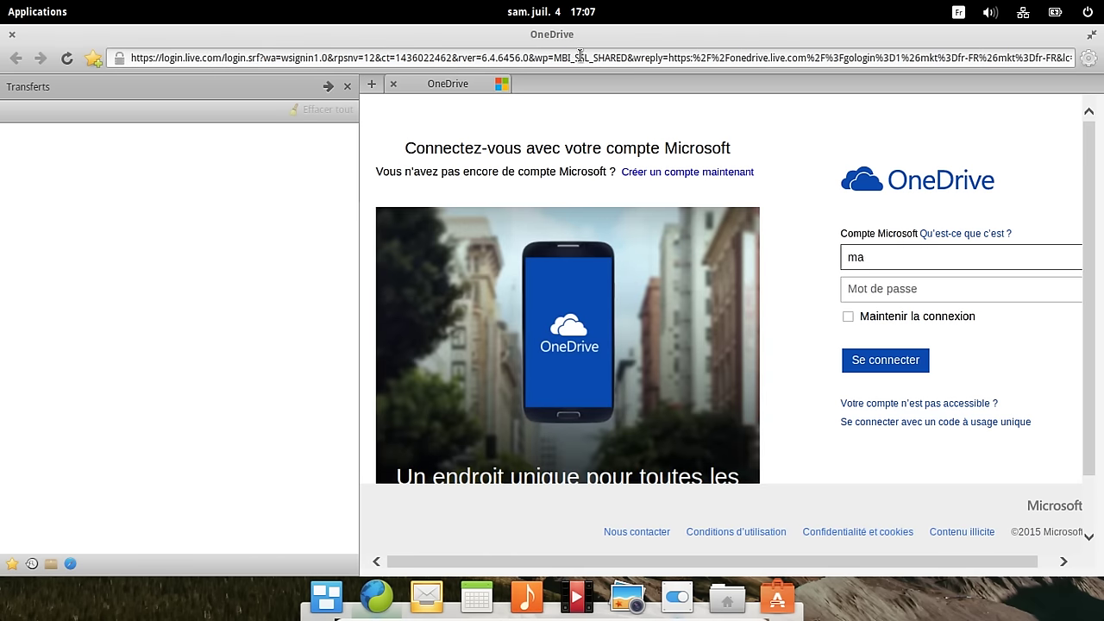
drag(575, 57, 589, 57)
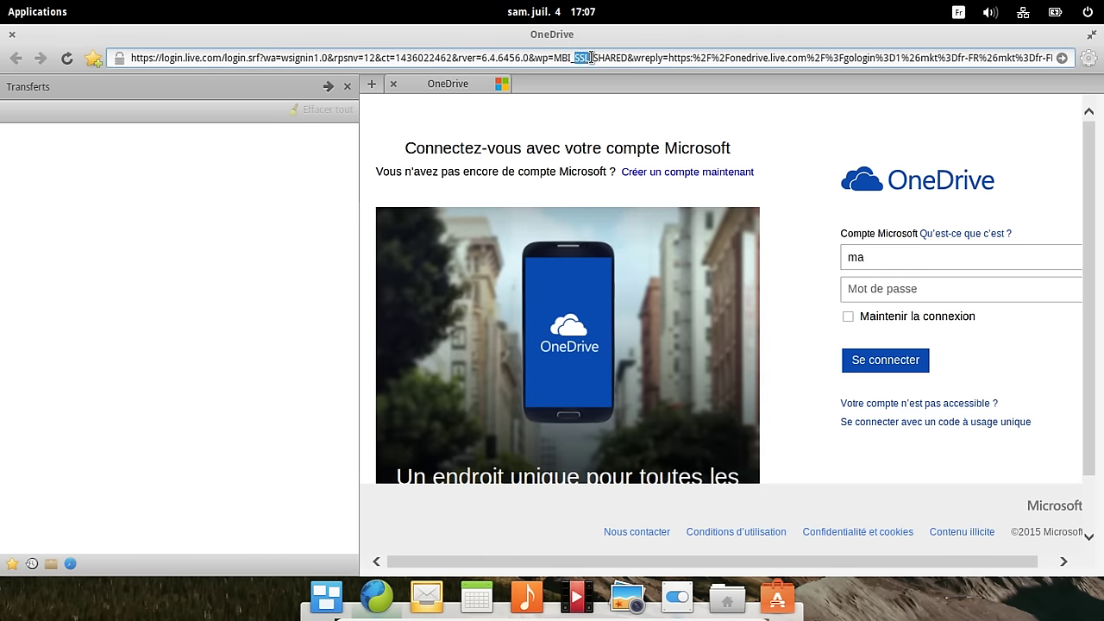
key(Delete)
key(Delete)
key(Delete)
key(Delete)
key(Delete)
key(Delete)
key(Delete)
key(Delete)
key(Delete)
key(Delete)
key(Delete)
key(Delete)
key(Delete)
key(Delete)
key(Delete)
key(Delete)
key(Delete)
key(Delete)
key(Delete)
key(Delete)
key(Delete)
key(Delete)
key(Delete)
key(Delete)
key(Delete)
key(Delete)
key(Delete)
key(Delete)
key(Delete)
key(Delete)
key(Delete)
key(Delete)
key(Delete)
key(Delete)
key(Delete)
key(Delete)
key(Delete)
key(Delete)
key(Delete)
key(Delete)
key(BackSpace)
key(BackSpace)
key(BackSpace)
key(BackSpace)
key(BackSpace)
key(BackSpace)
key(BackSpace)
key(BackSpace)
key(BackSpace)
key(BackSpace)
key(BackSpace)
key(BackSpace)
key(BackSpace)
key(BackSpace)
key(BackSpace)
key(BackSpace)
key(BackSpace)
key(BackSpace)
key(BackSpace)
key(BackSpace)
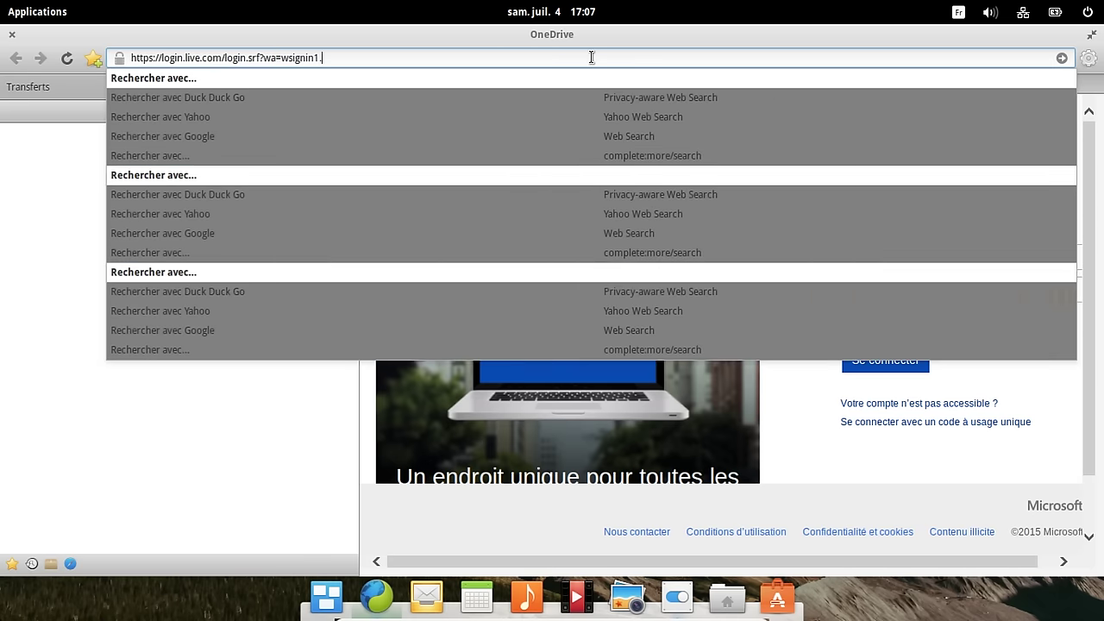
key(BackSpace)
key(BackSpace)
key(BackSpace)
key(BackSpace)
key(BackSpace)
key(BackSpace)
key(BackSpace)
key(BackSpace)
key(BackSpace)
key(BackSpace)
key(BackSpace)
key(BackSpace)
key(BackSpace)
key(BackSpace)
key(BackSpace)
key(BackSpace)
key(BackSpace)
key(BackSpace)
key(BackSpace)
key(BackSpace)
- Search the web for "mac os x" and close the Transferts sidebar
text(mac os x)
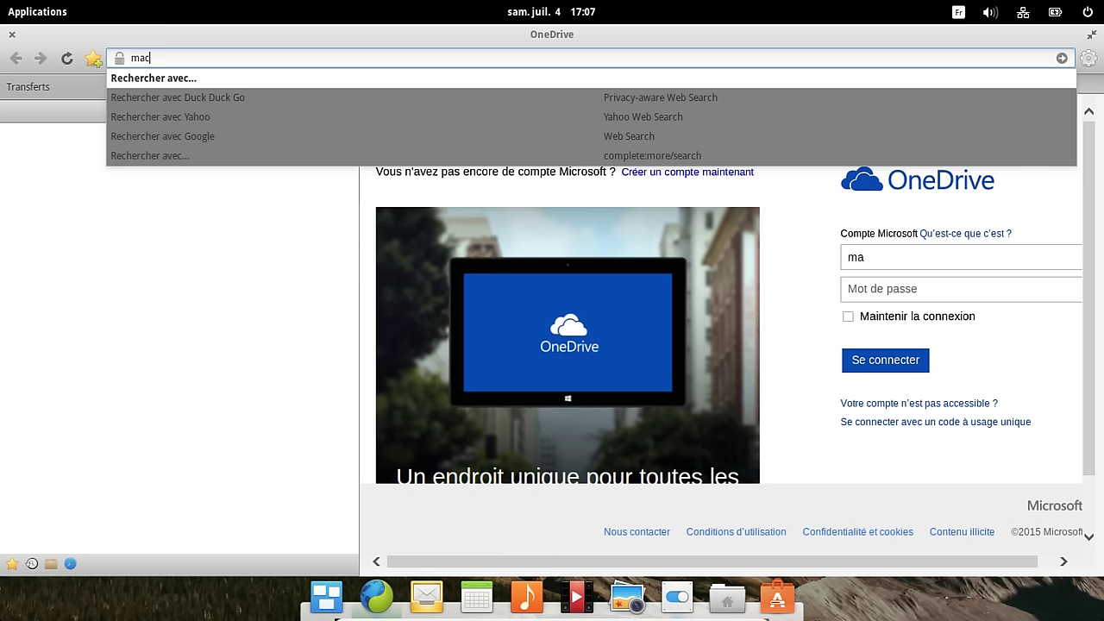
key(Return)
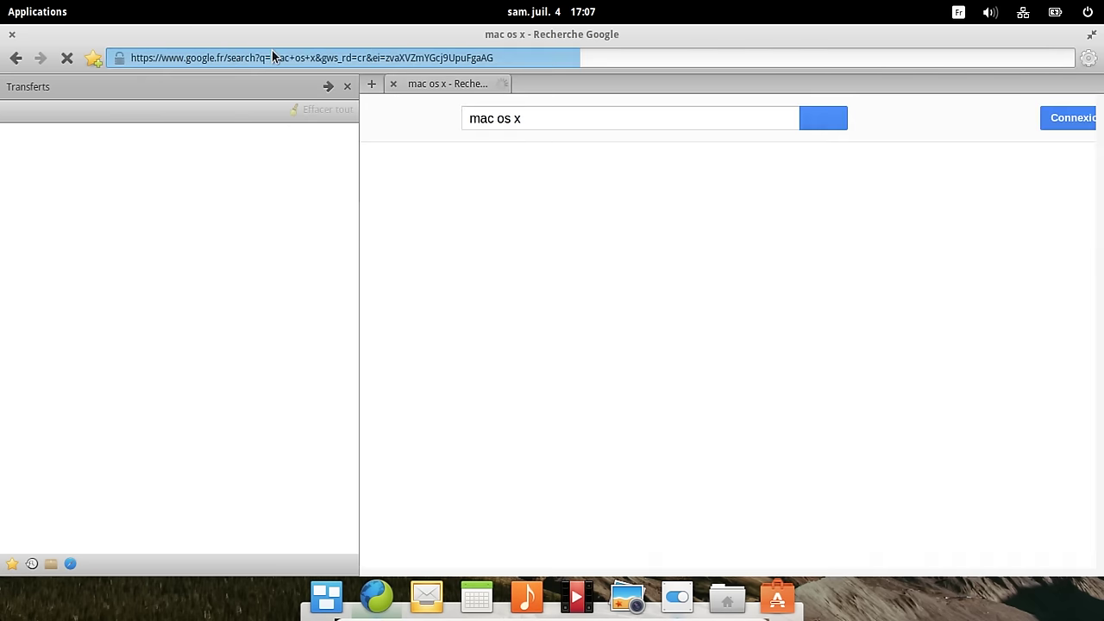
click(349, 87)
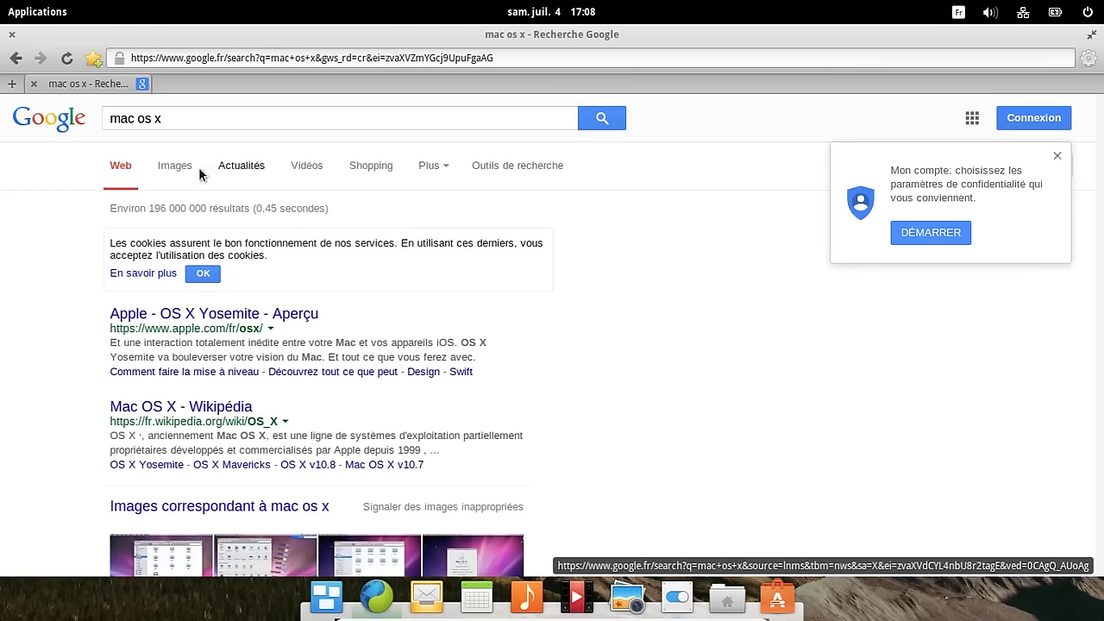
- Refine the Google search to "mac os x mavericks" and show the image results
click(250, 118)
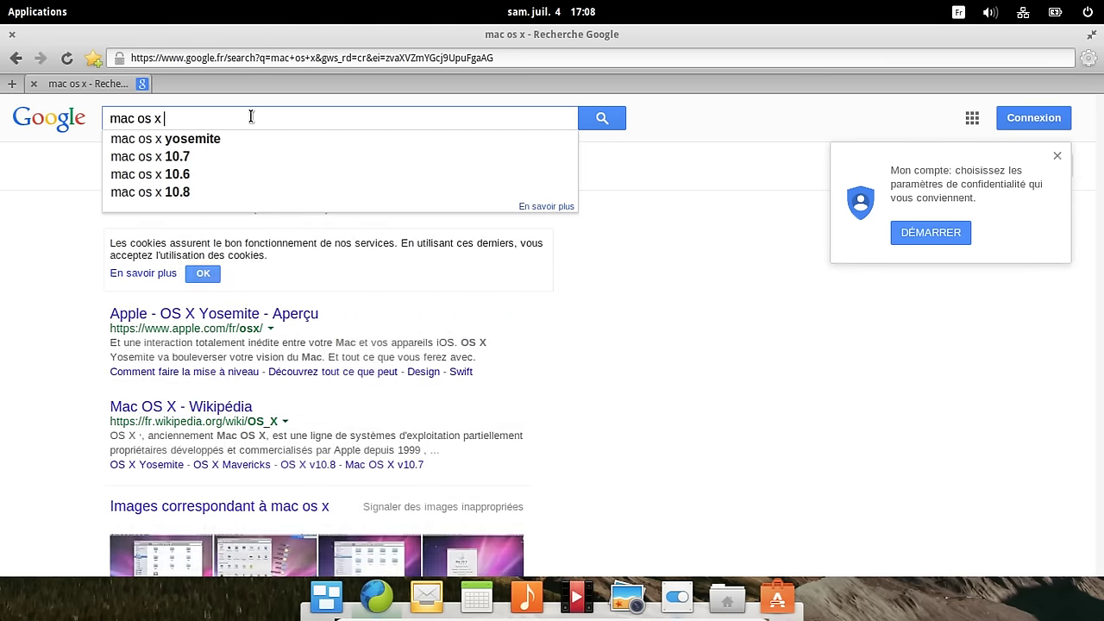
text(maver)
click(186, 138)
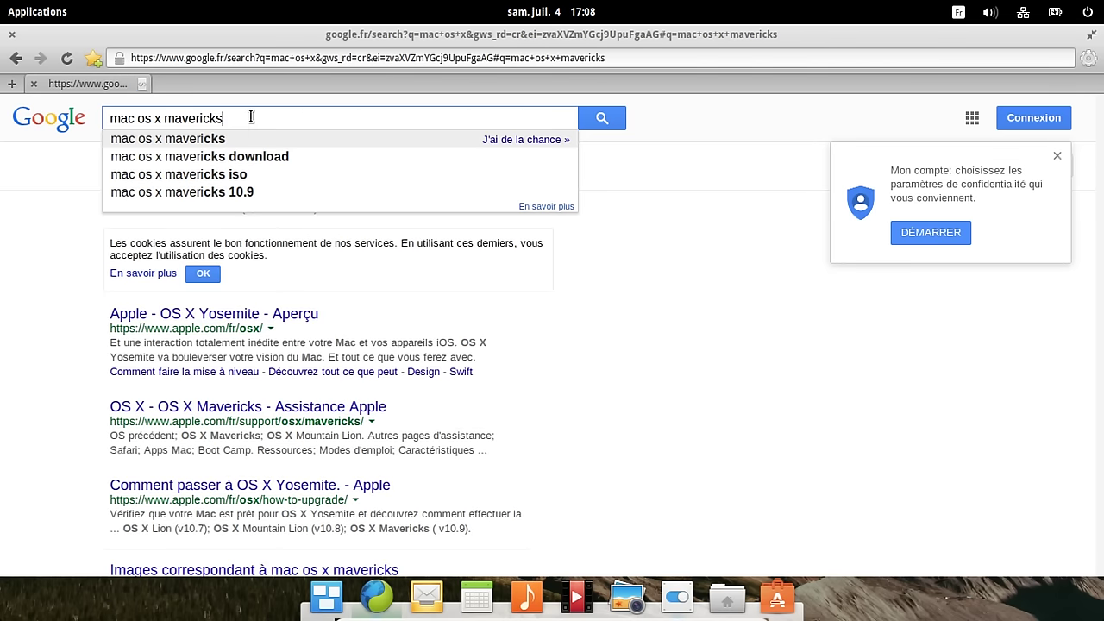
click(186, 171)
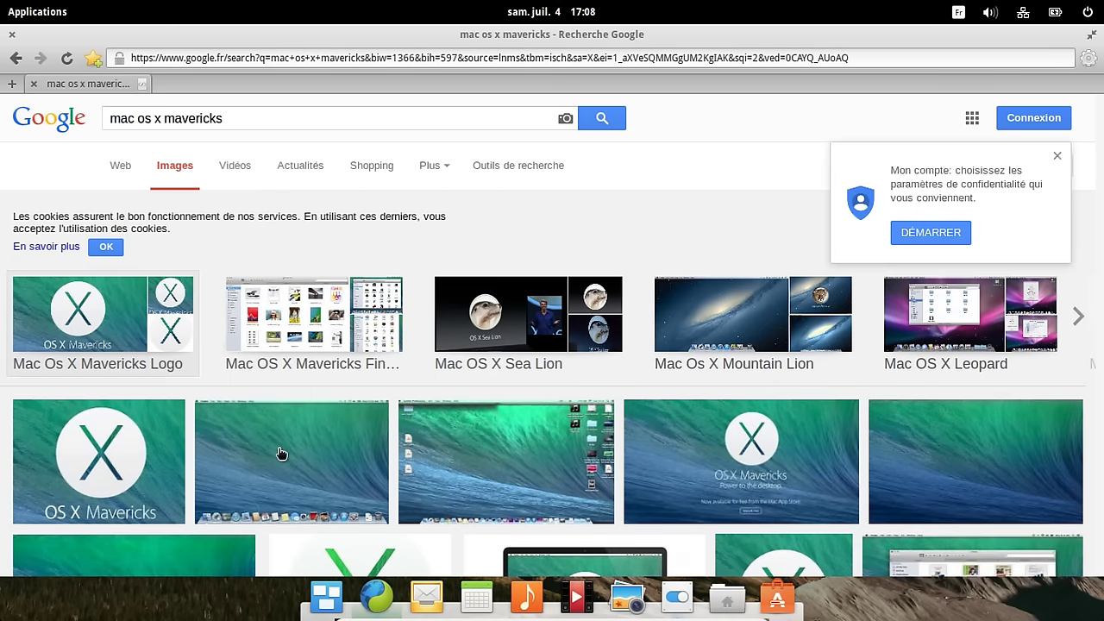
- Open the 9to5mac.com screenshot of Mavericks System Preferences from the image results at full size and enlarge it
scroll(283, 454, down, 1)
scroll(274, 453, down, 2)
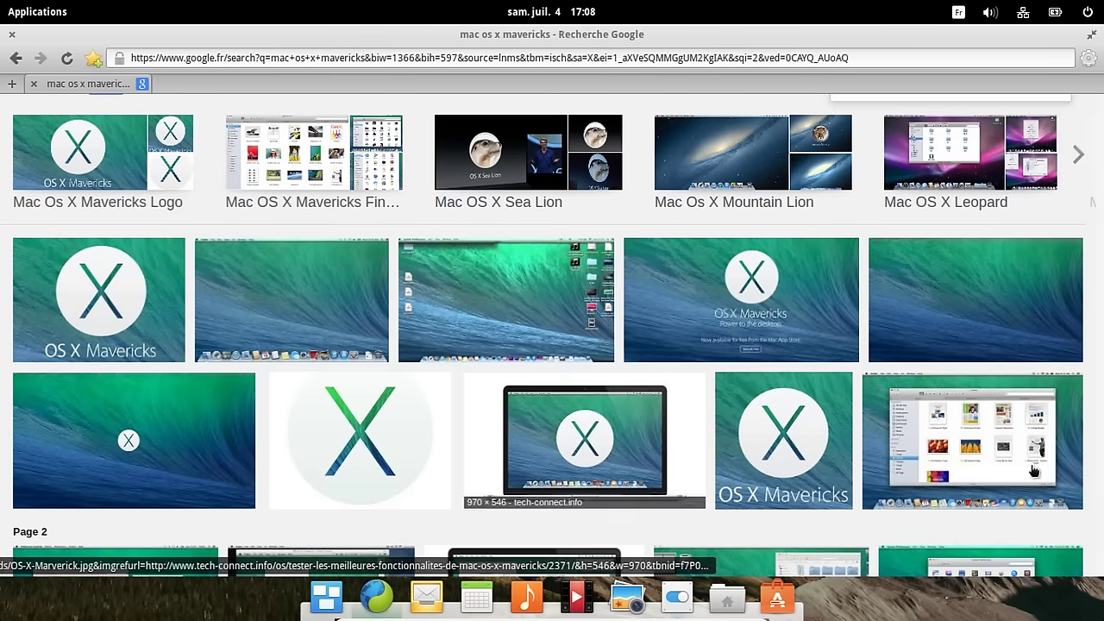
scroll(948, 466, down, 2)
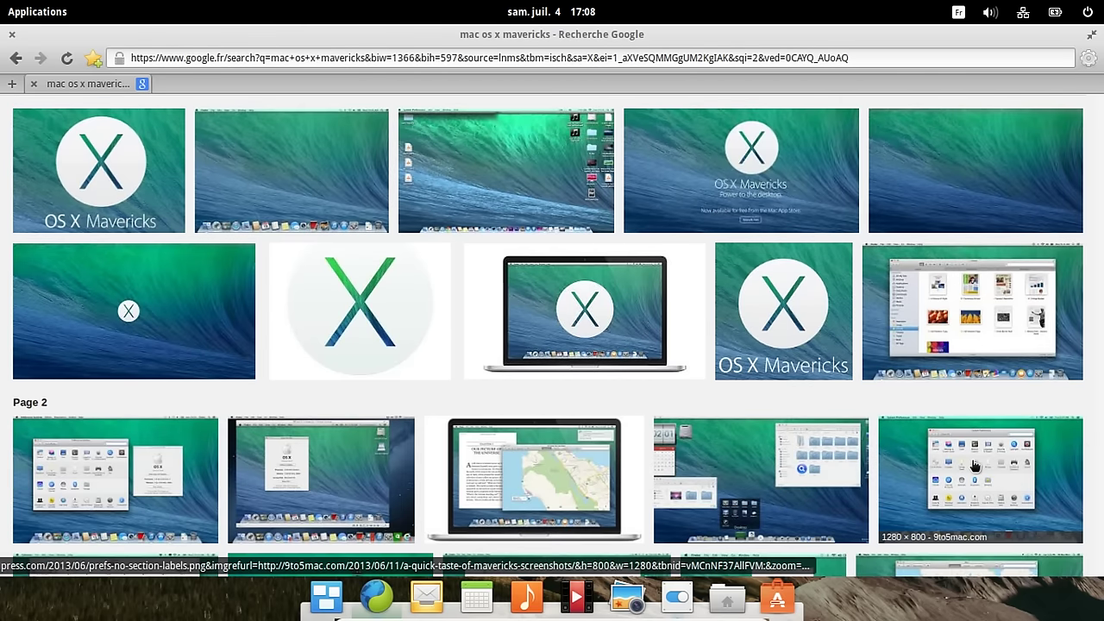
click(972, 466)
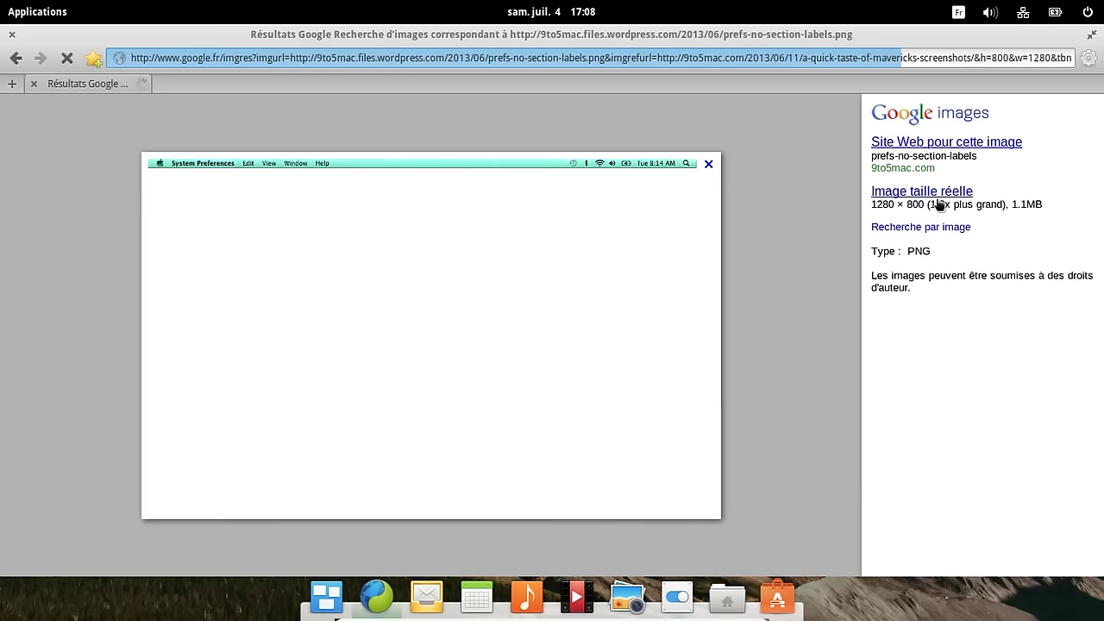
click(940, 195)
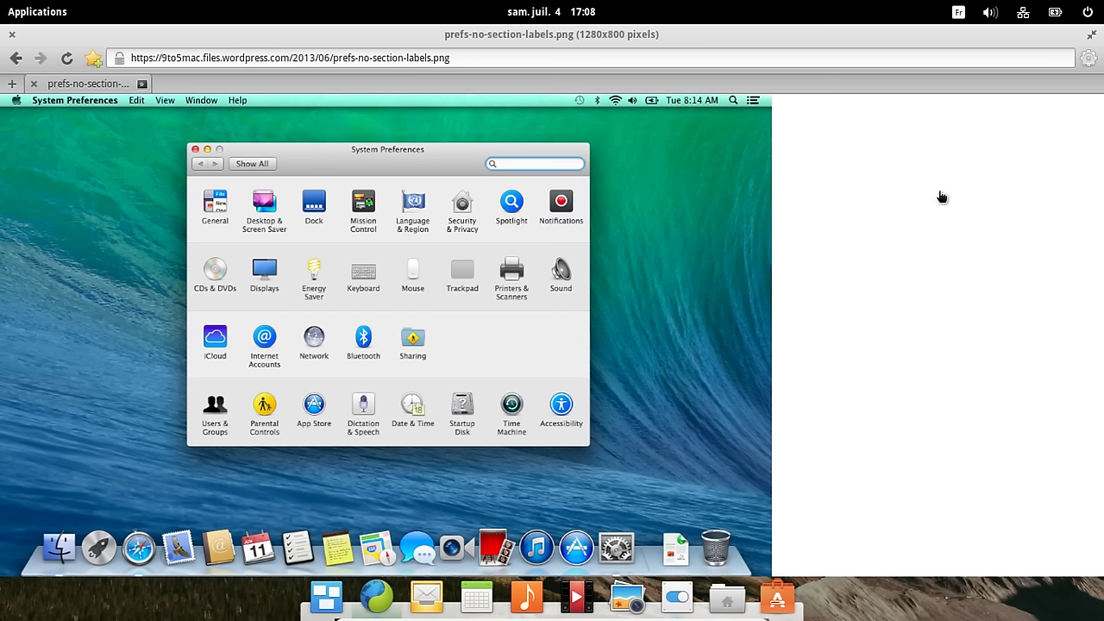
click(349, 153)
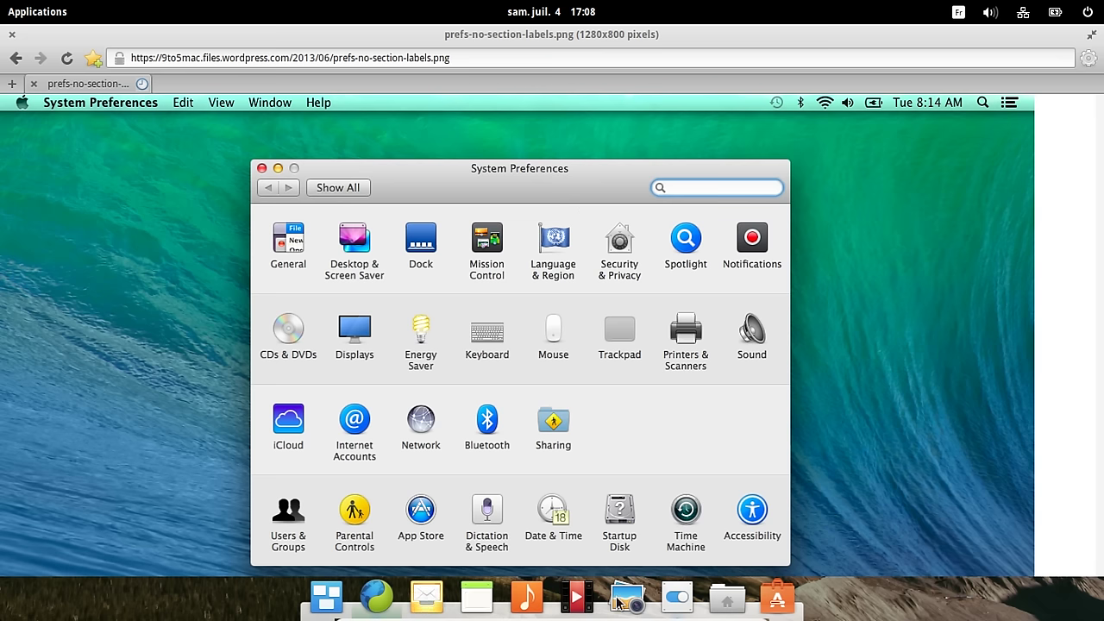
- Open the system settings and move their window around the Mavericks System Preferences screenshot to compare the two layouts
click(680, 601)
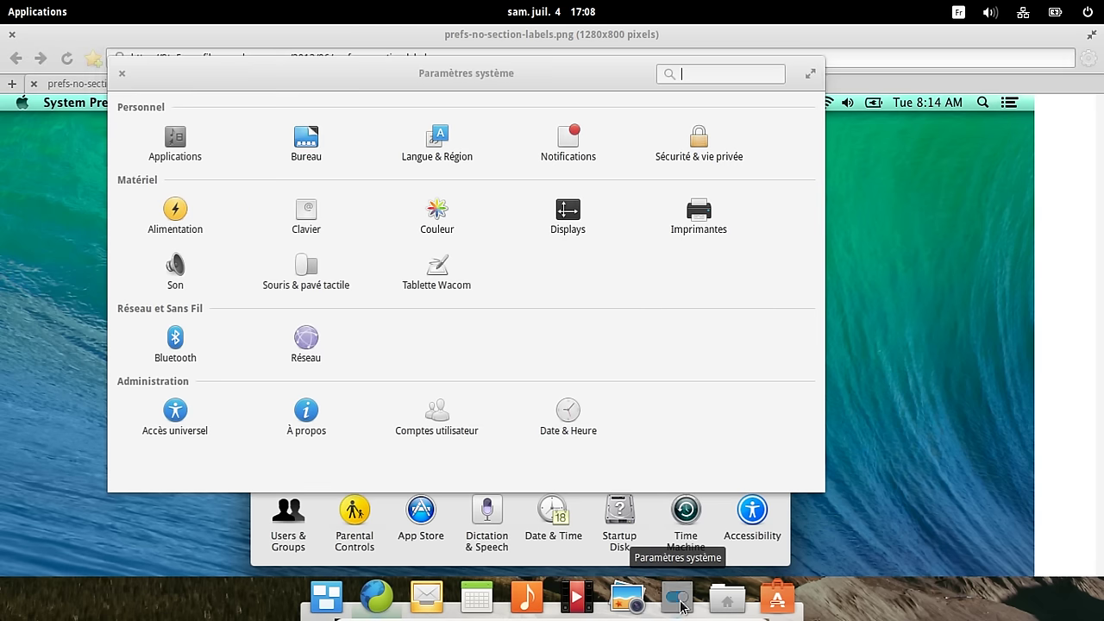
drag(606, 79, 943, 186)
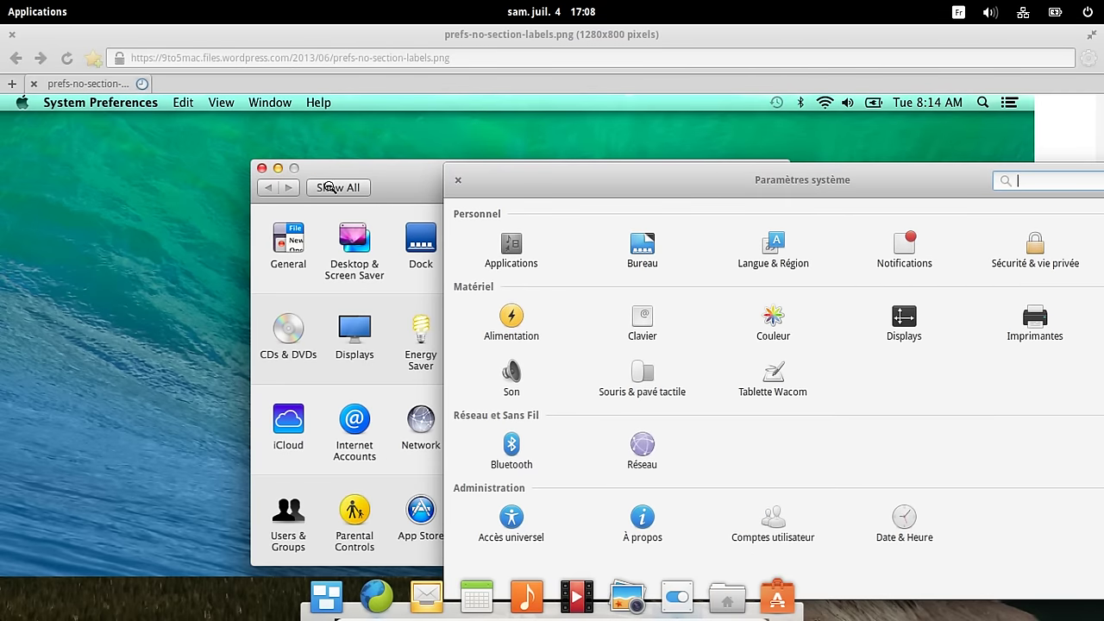
drag(559, 186, 629, 254)
drag(816, 267, 852, 374)
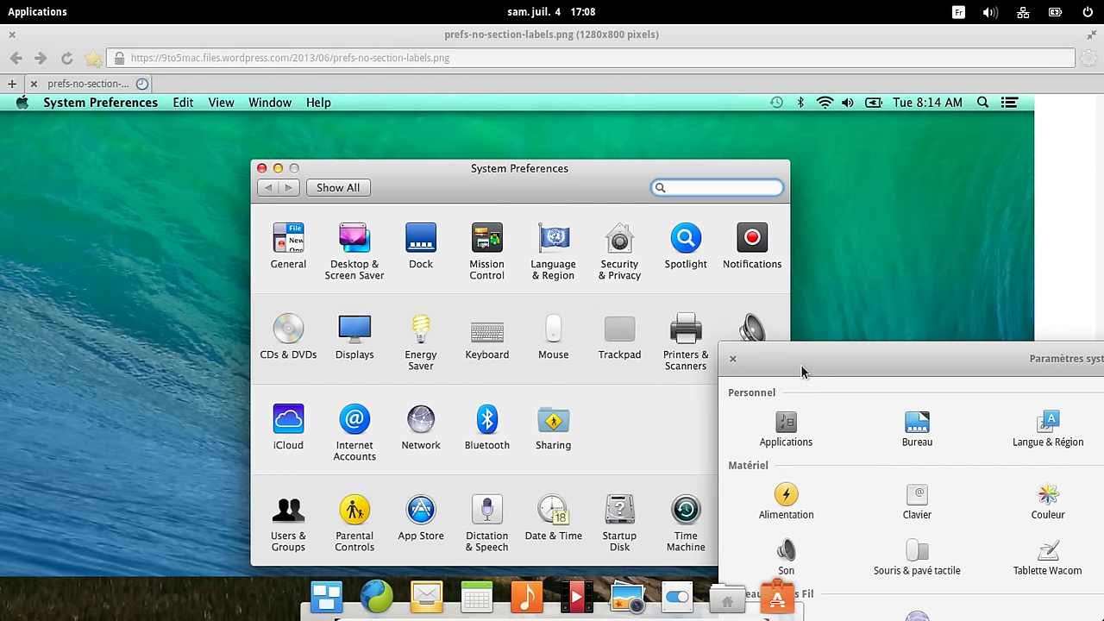
drag(767, 349, 125, 101)
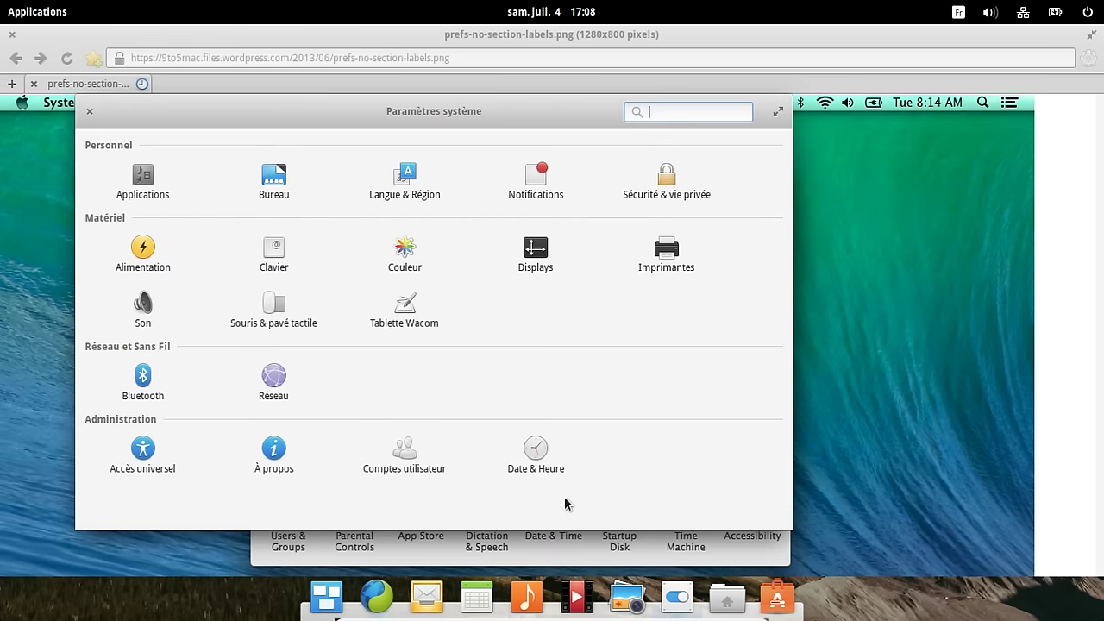
drag(599, 129, 640, 357)
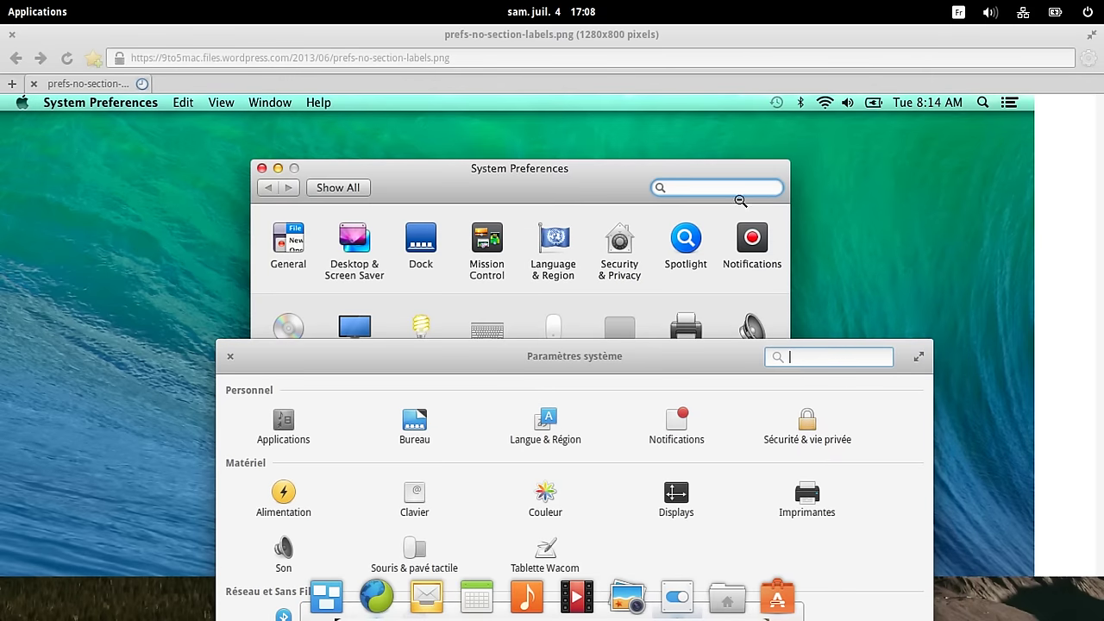
drag(660, 361, 524, 126)
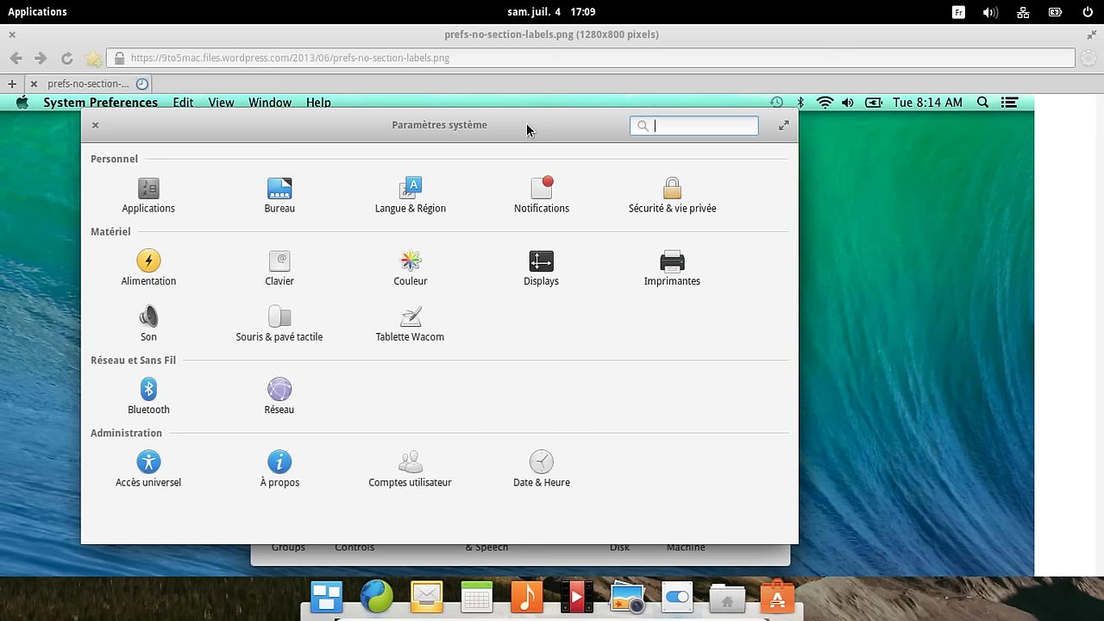
drag(526, 129, 757, 229)
drag(642, 156, 638, 147)
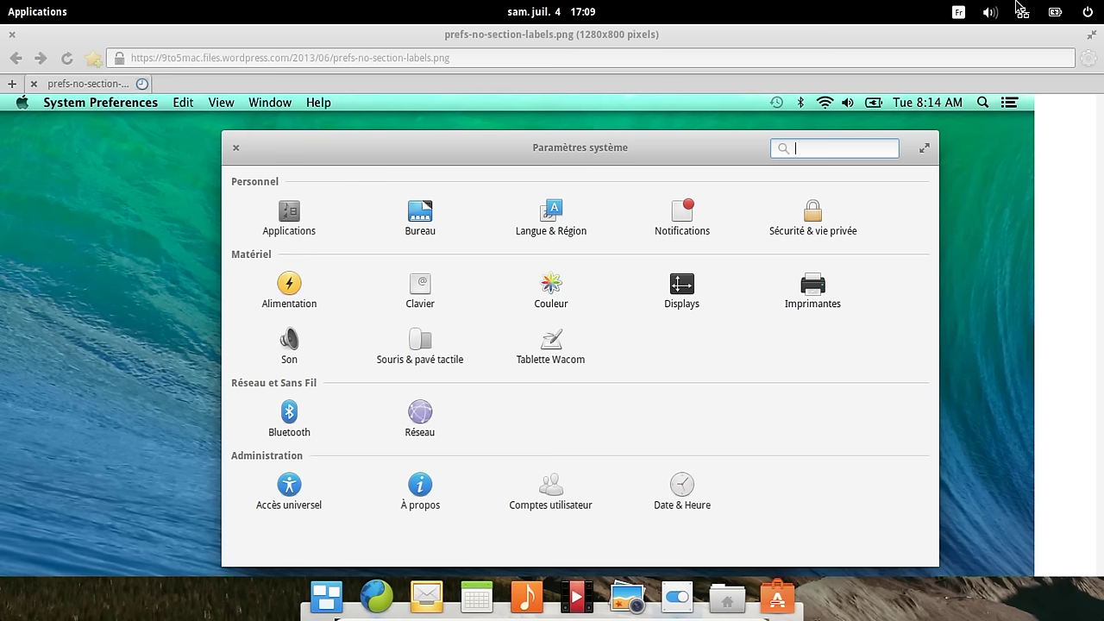
- Restore the browser window from full size and place the system settings window in front of it for comparison
click(1092, 38)
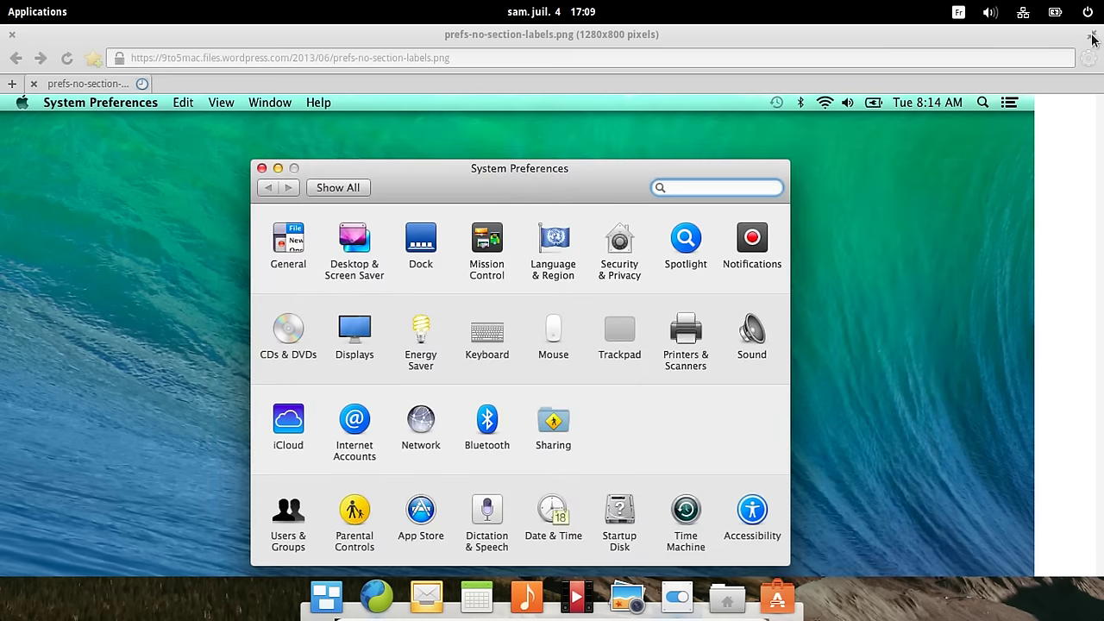
click(1091, 38)
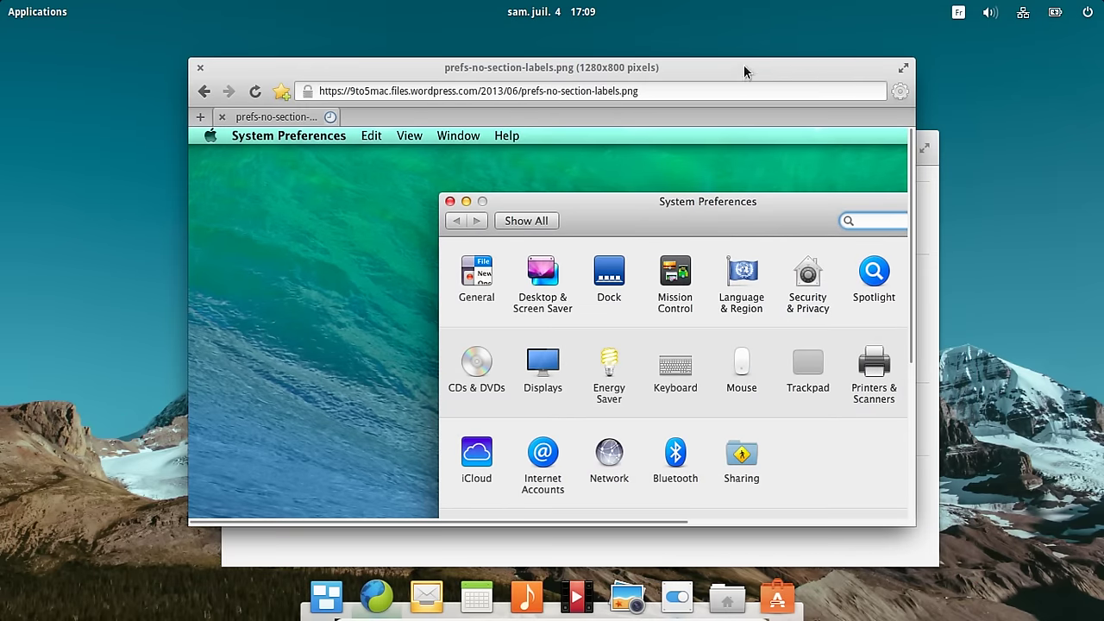
drag(743, 65, 690, 73)
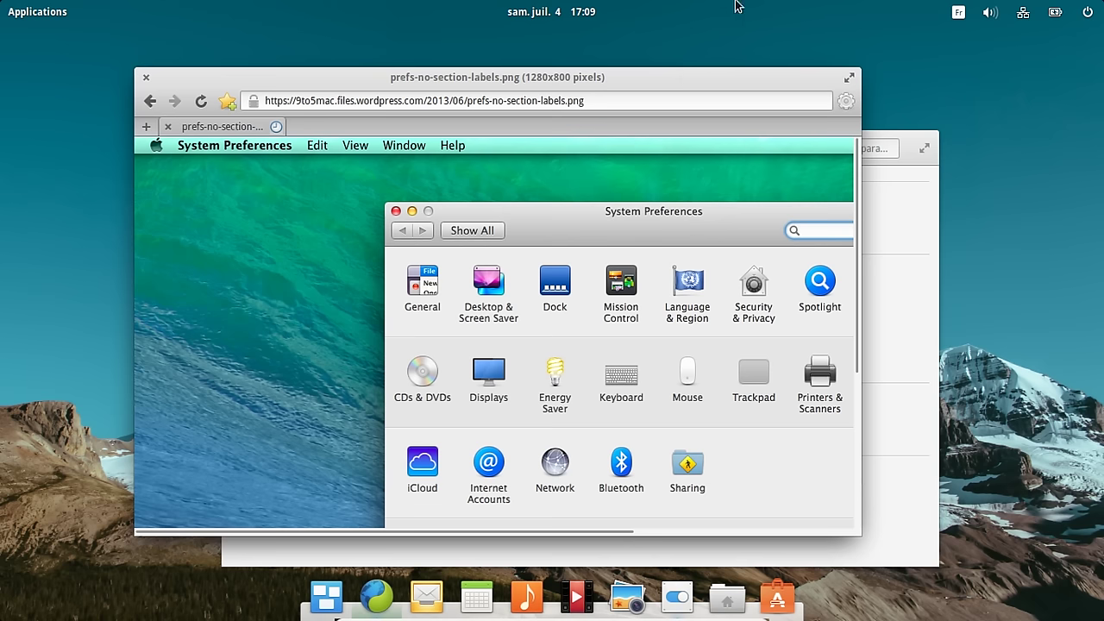
click(902, 155)
drag(586, 138, 469, 83)
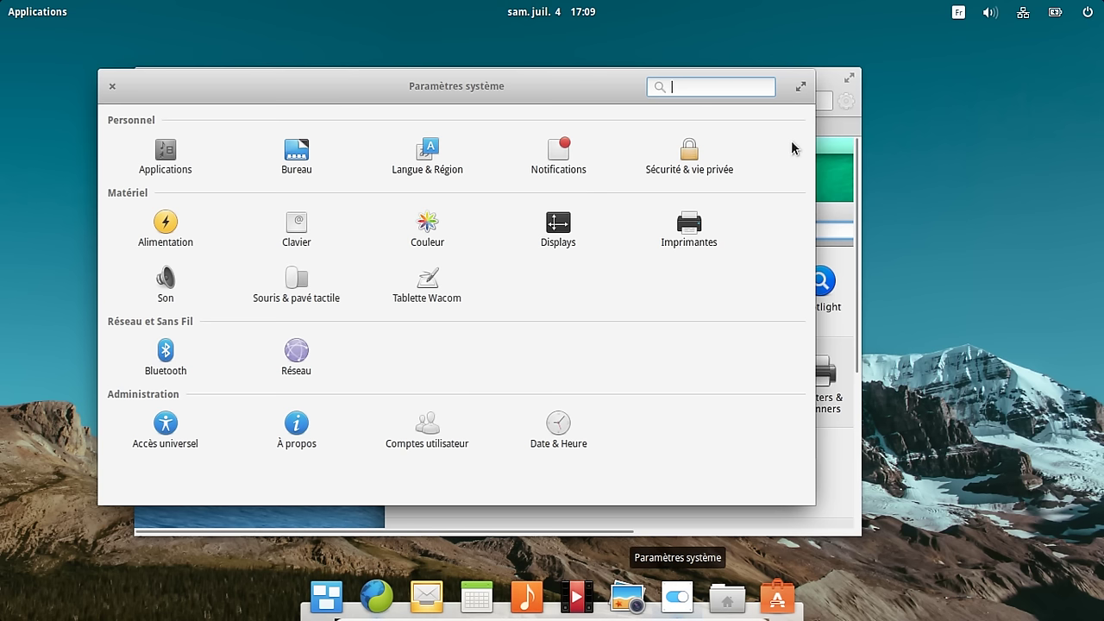
- Bring the browser forward, examine the lower part of the Mavericks screenshot, and close the browser
click(847, 116)
scroll(661, 378, down, 4)
scroll(661, 378, down, 2)
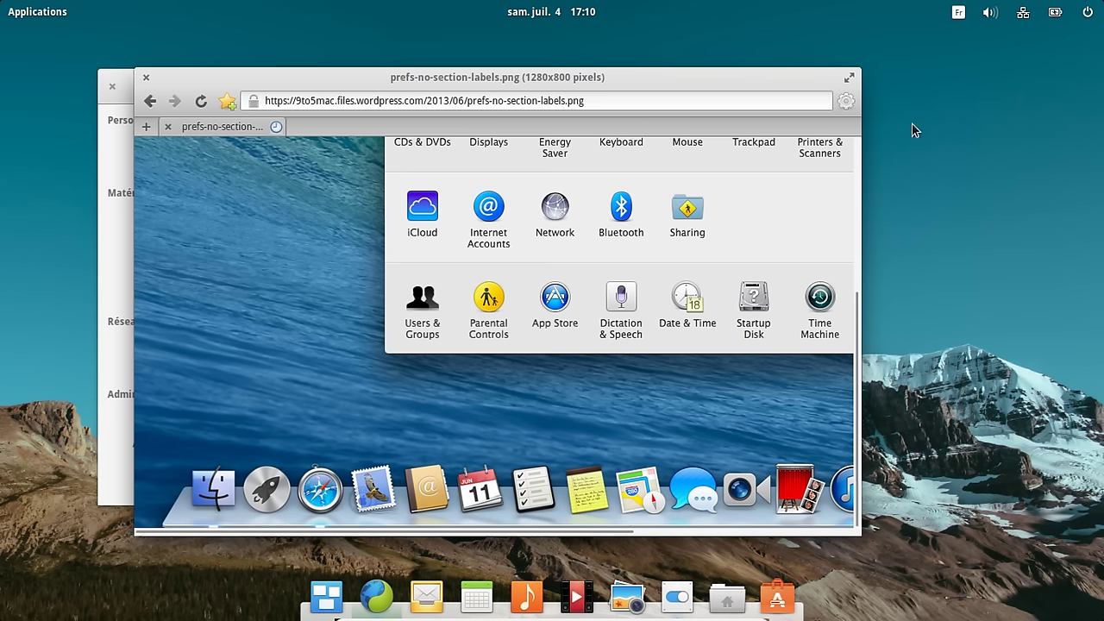
mouse_move(1066, 609)
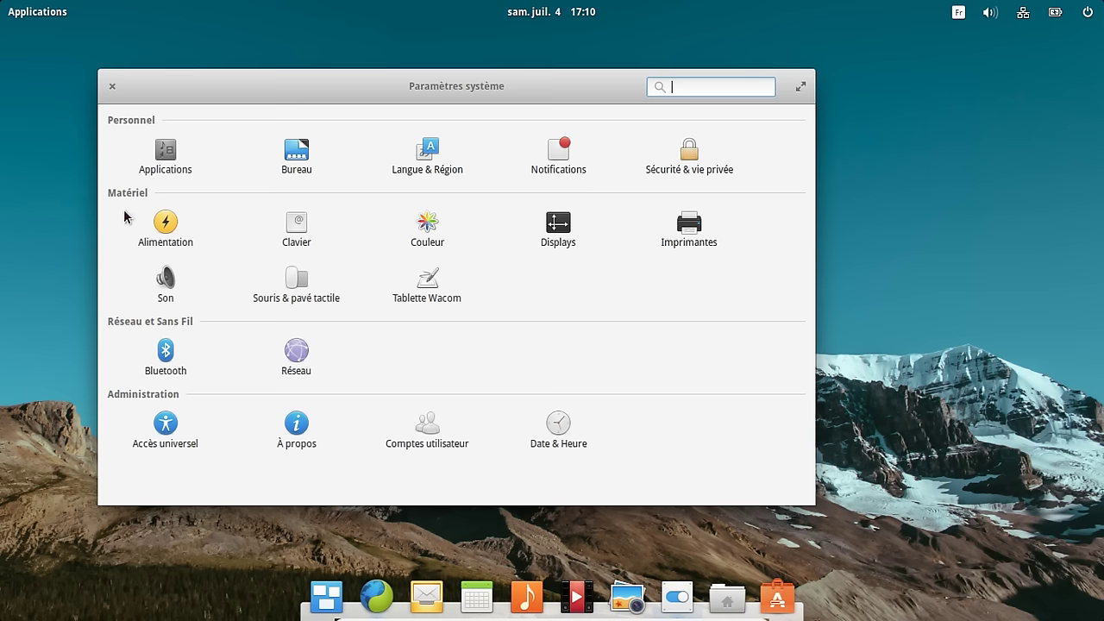
- View the Alimentation and Souris & pavé tactile settings, and close the system settings
click(172, 235)
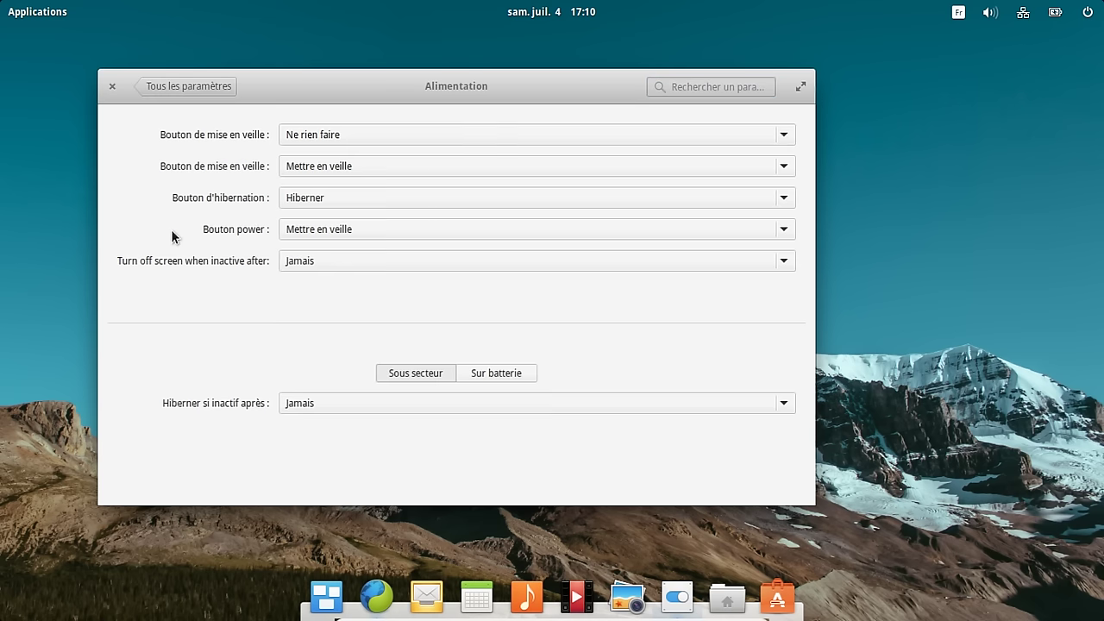
click(170, 88)
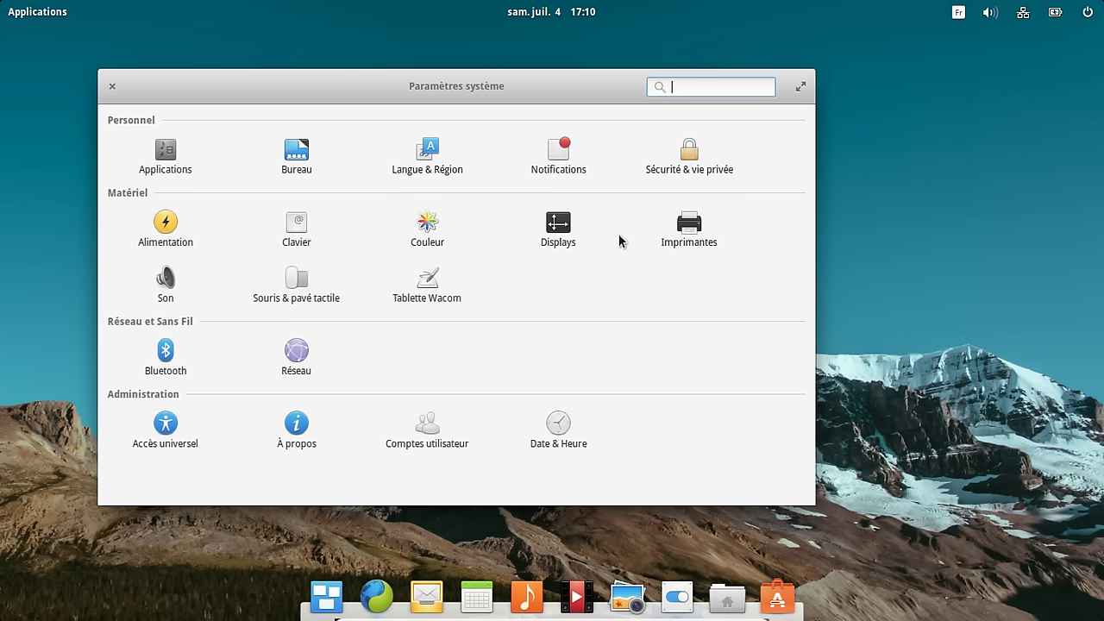
click(296, 284)
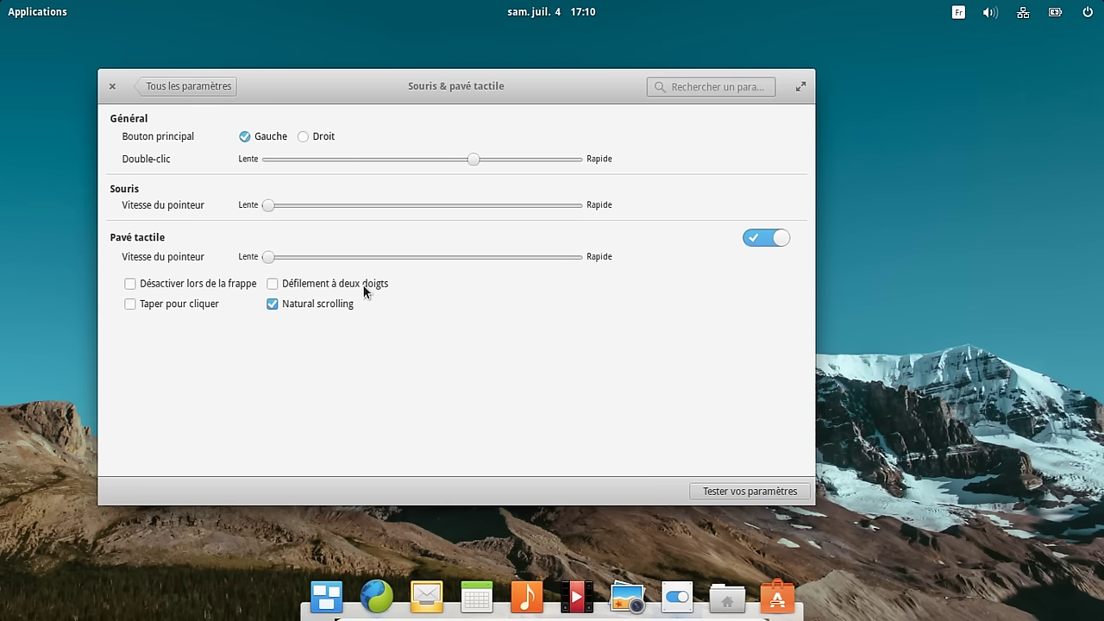
click(140, 86)
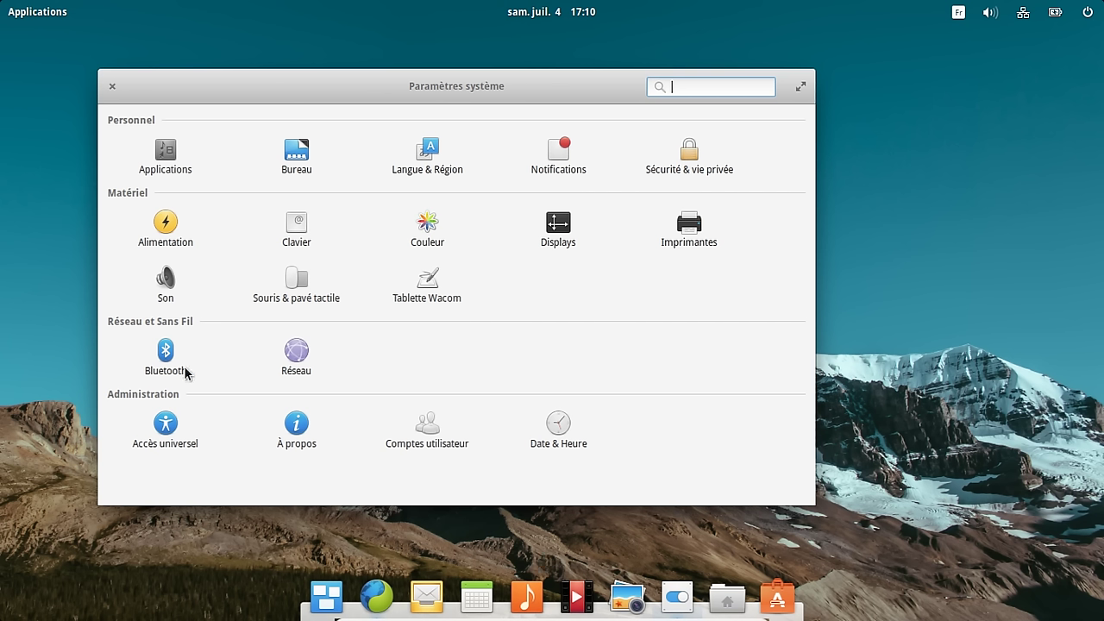
click(112, 88)
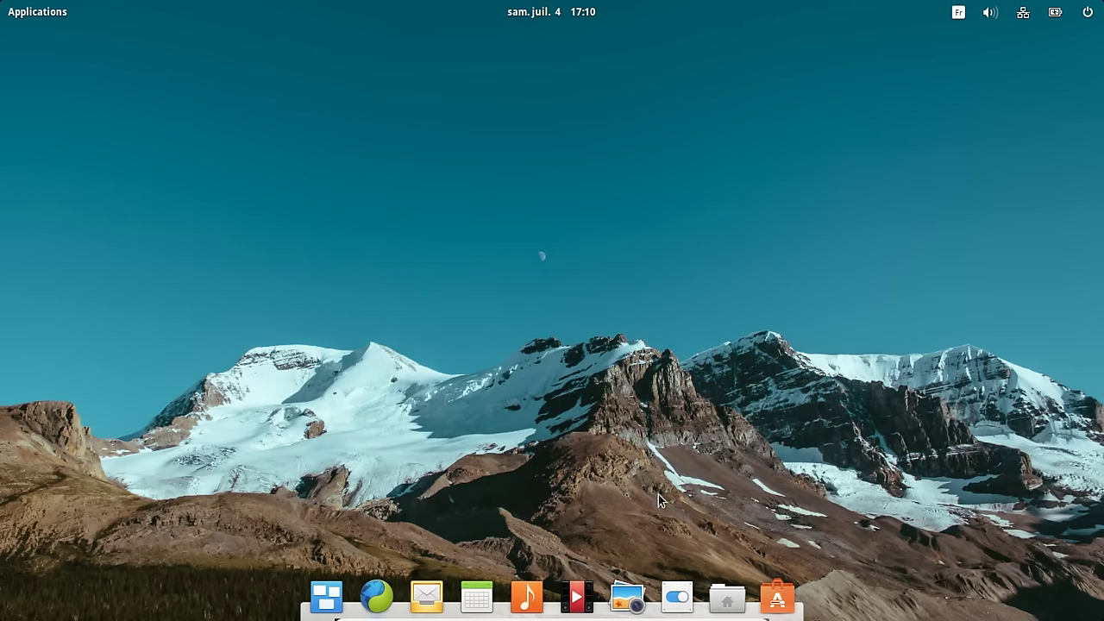
- Open the file manager, maximize its window, and open and close an extra tab
click(724, 606)
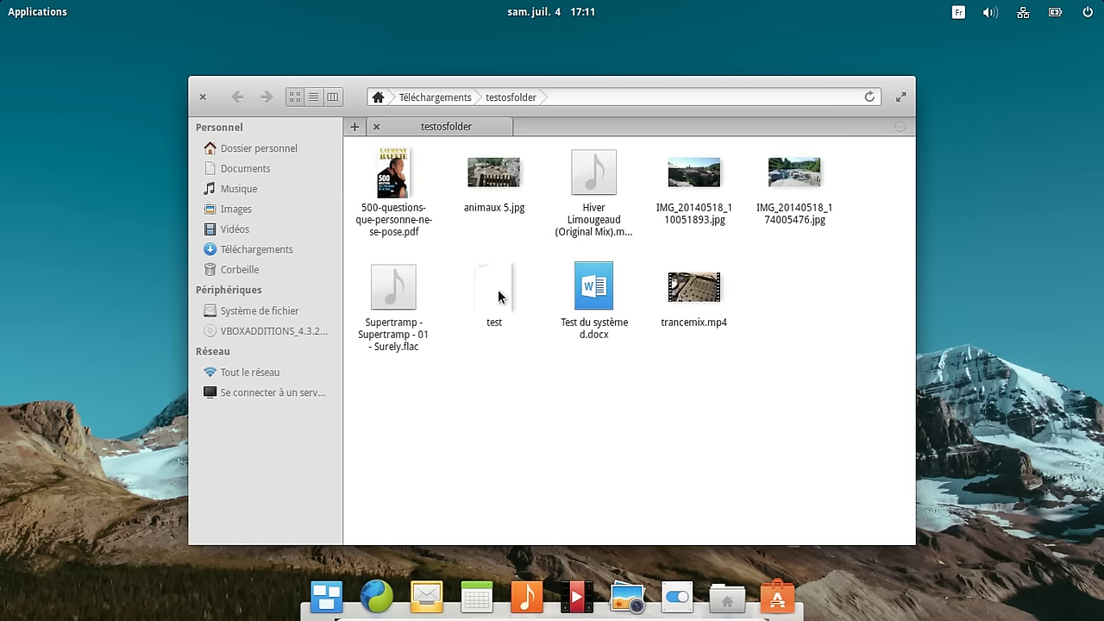
click(903, 95)
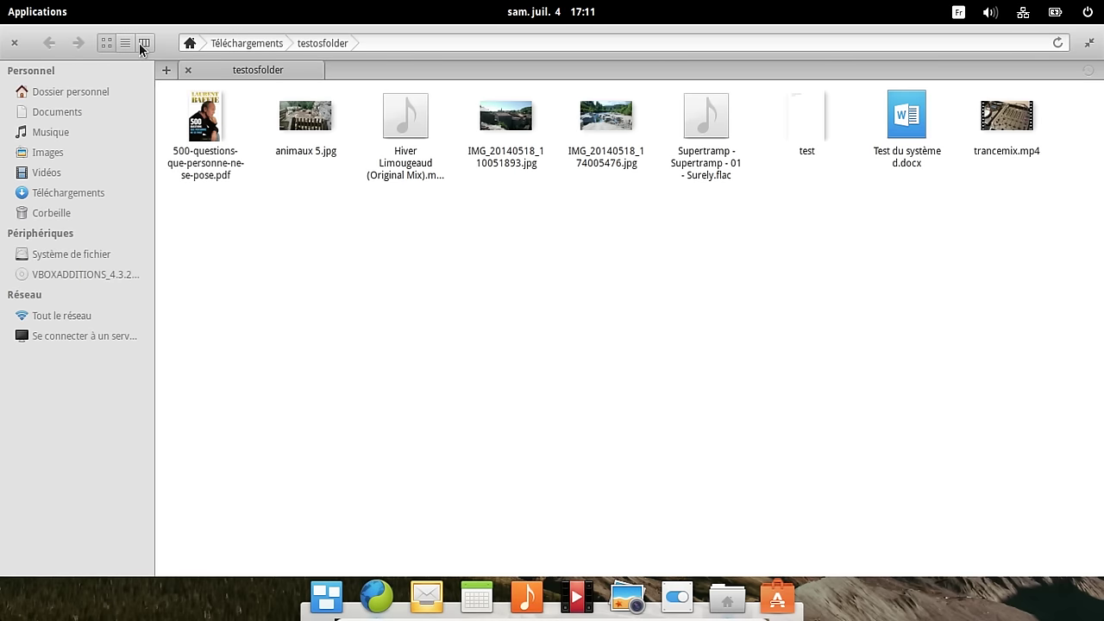
click(165, 69)
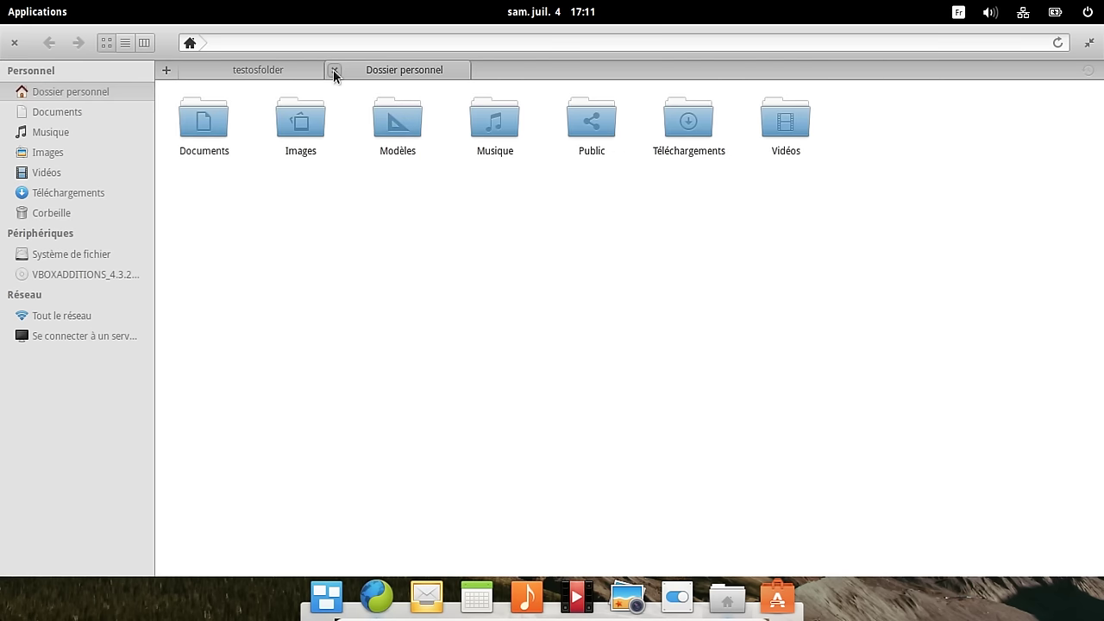
click(335, 70)
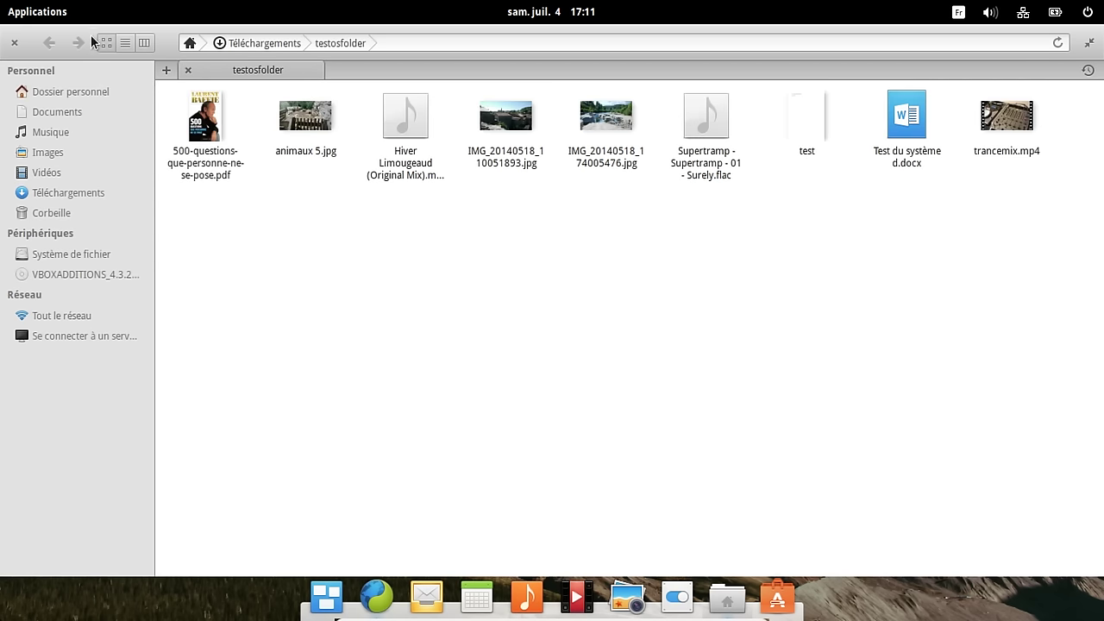
- Switch to column view and browse from Dossier personnel through Téléchargements to trancemix.mp4 in testosfolder
click(145, 42)
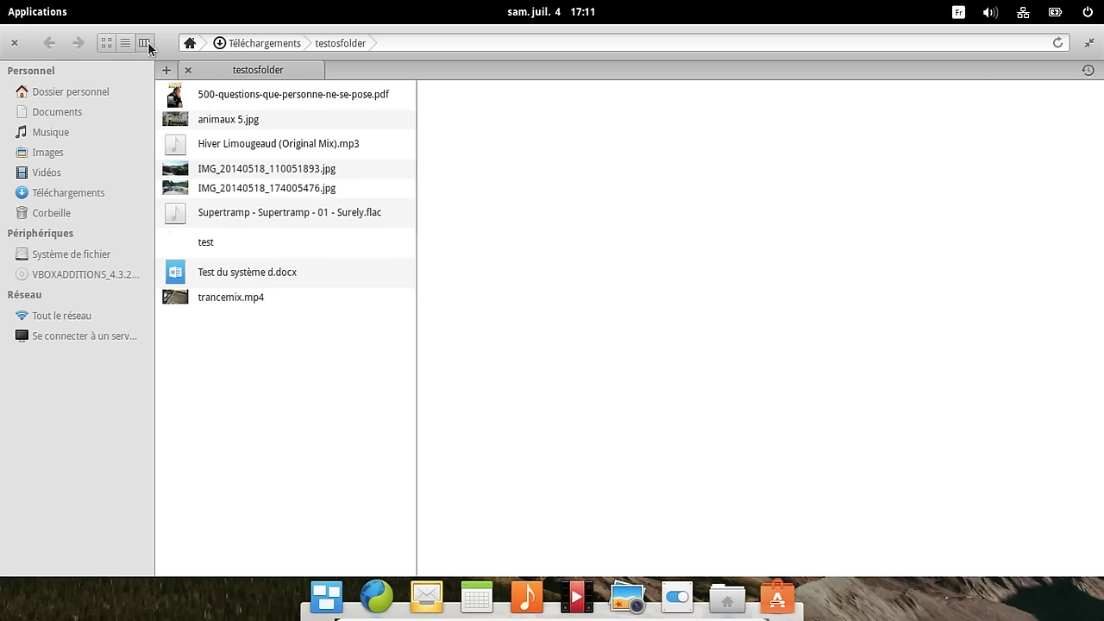
click(94, 89)
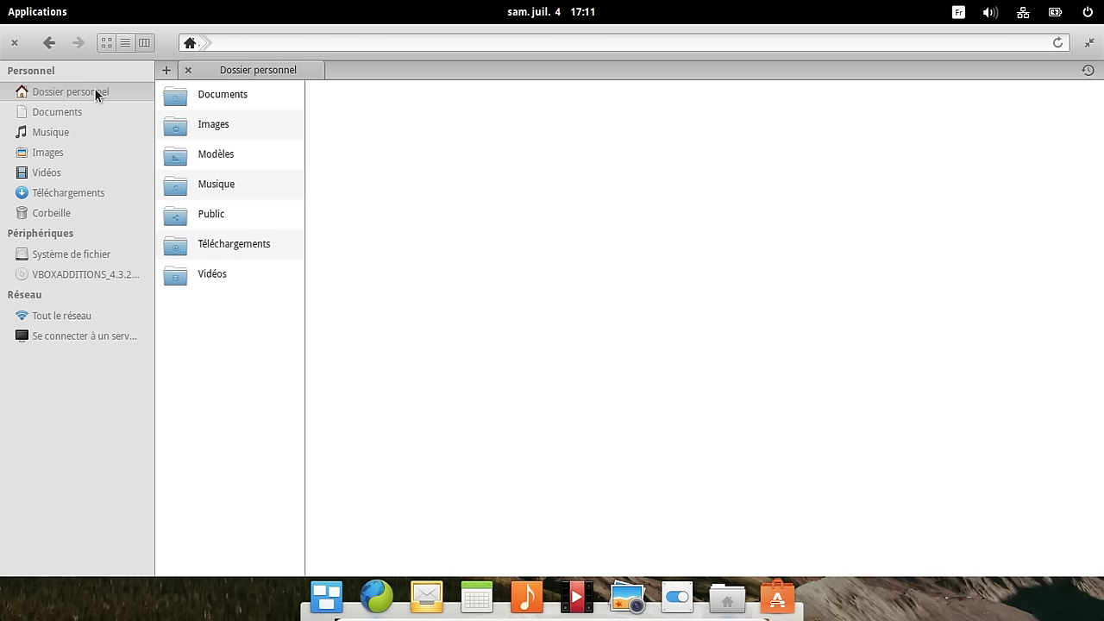
click(221, 95)
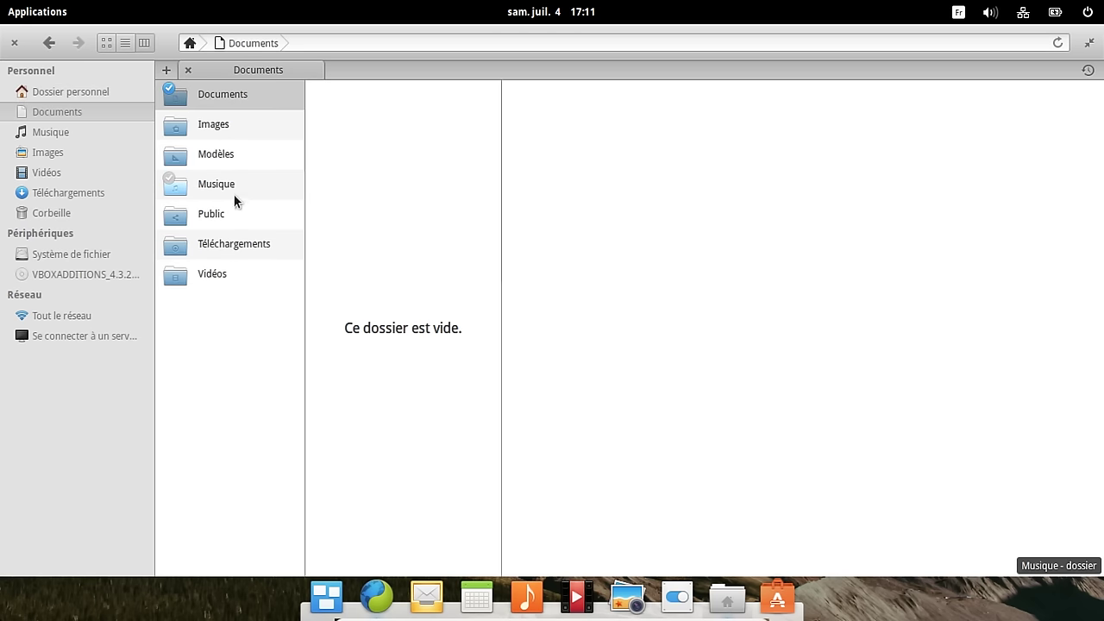
click(242, 244)
click(415, 105)
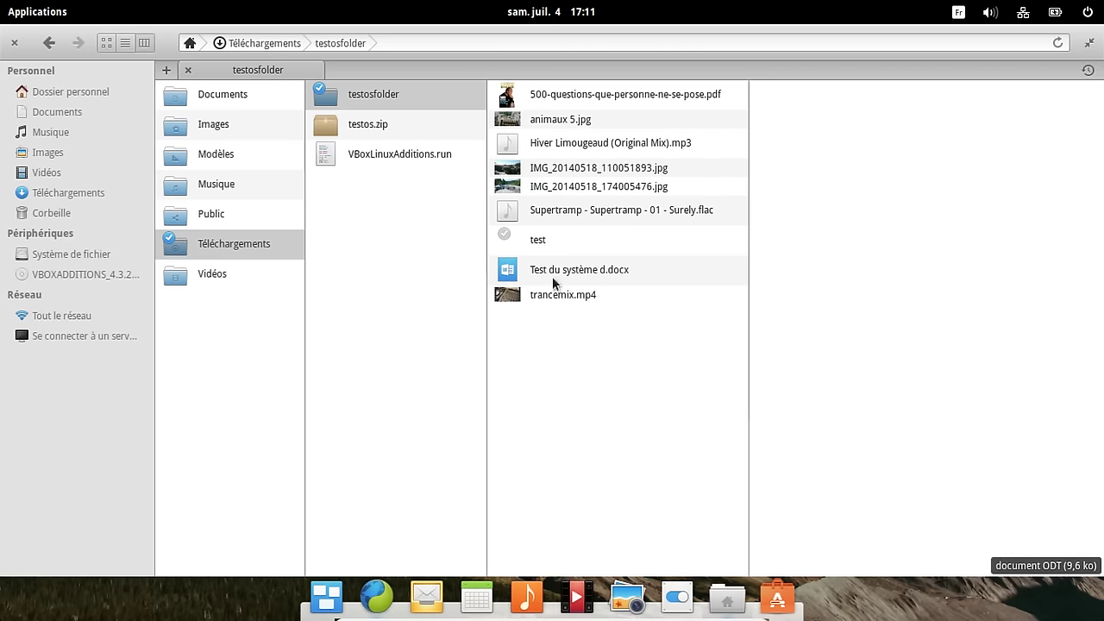
click(597, 295)
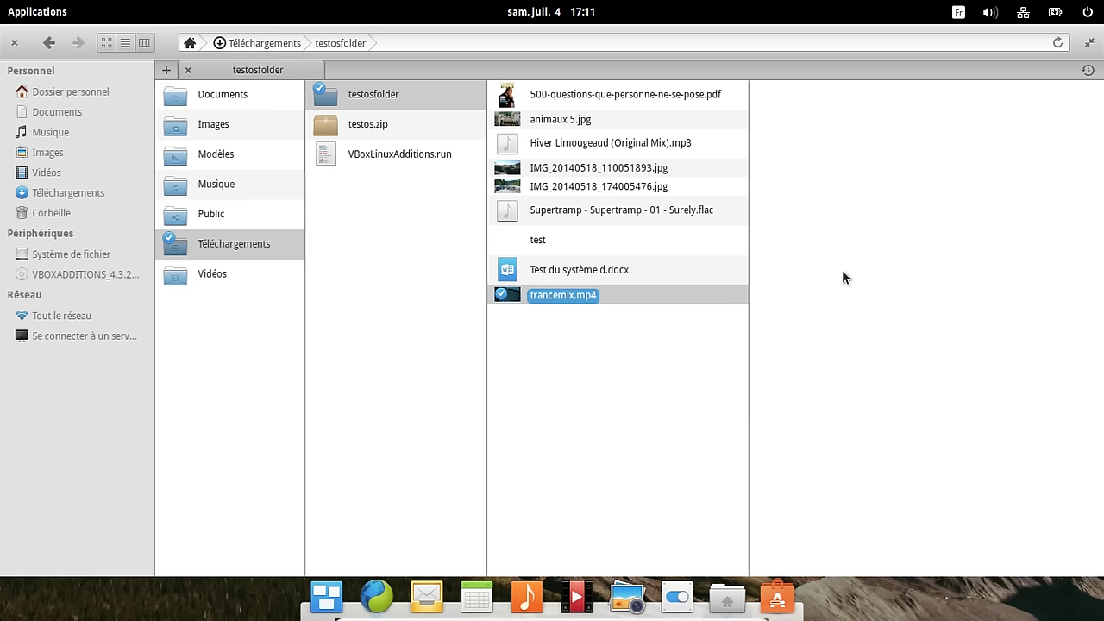
- Show testosfolder in list view, switch it back to grid view, and deselect trancemix.mp4
click(127, 41)
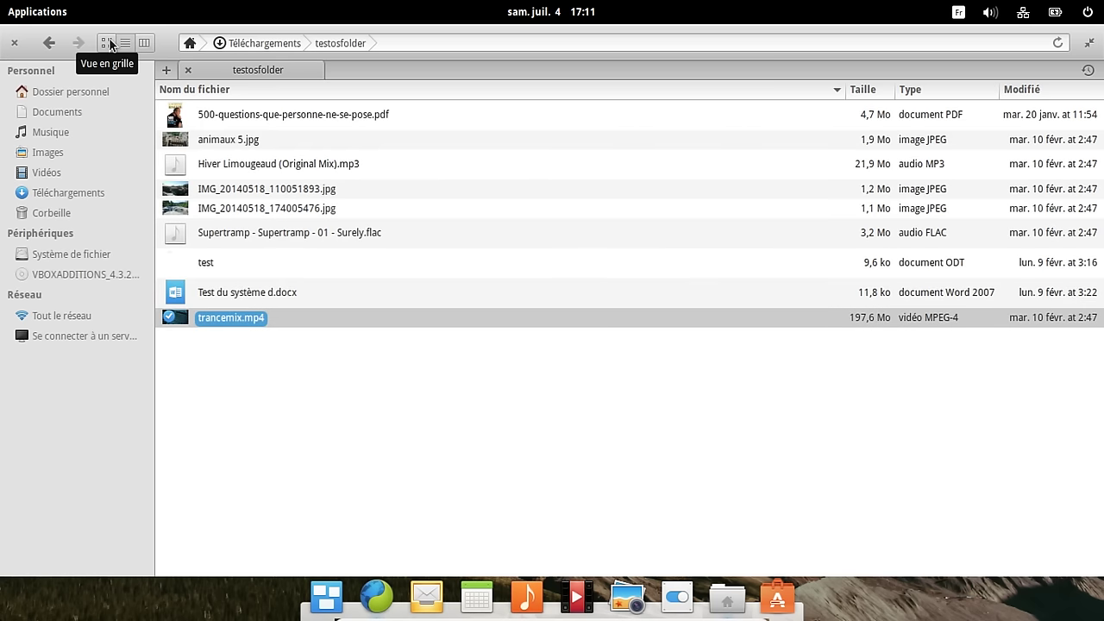
click(107, 43)
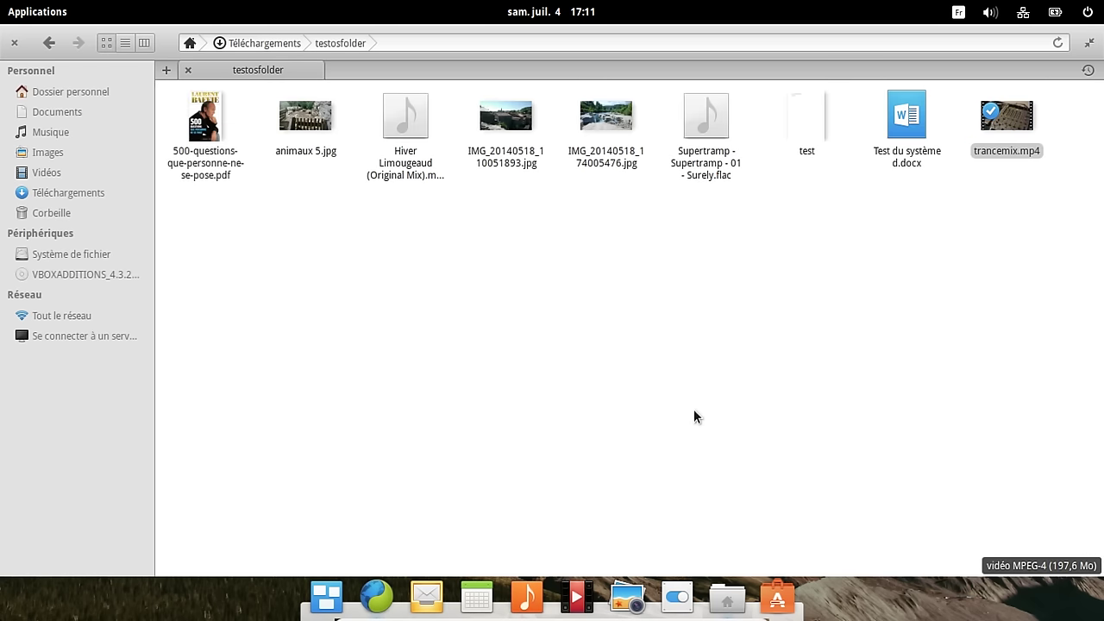
click(415, 219)
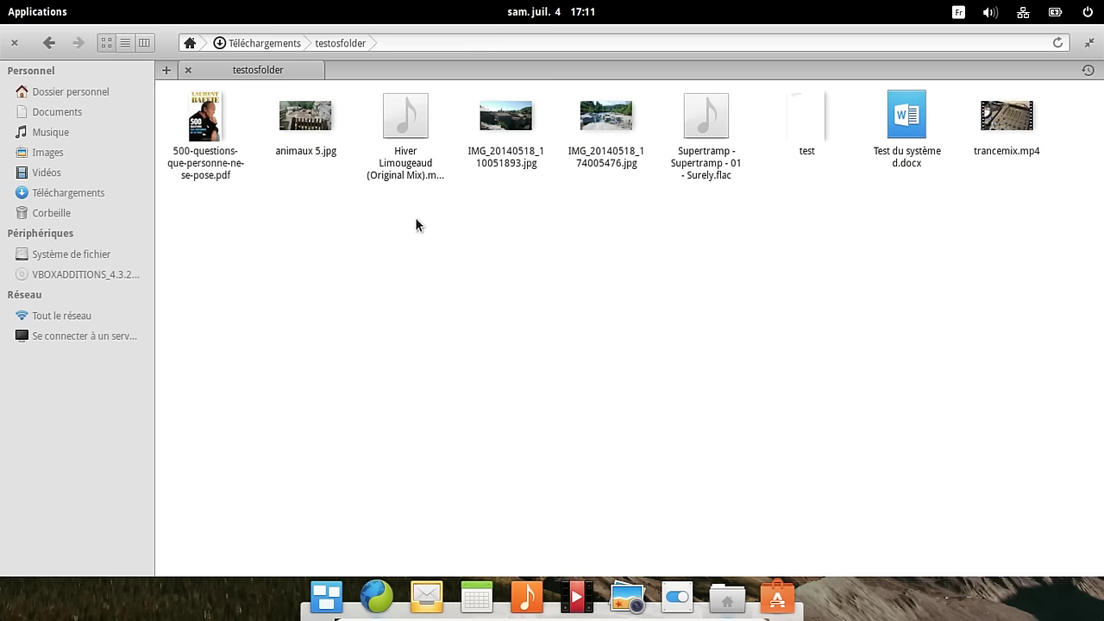
- Review the context options of testosfolder, view its properties, and close them
right_click(416, 219)
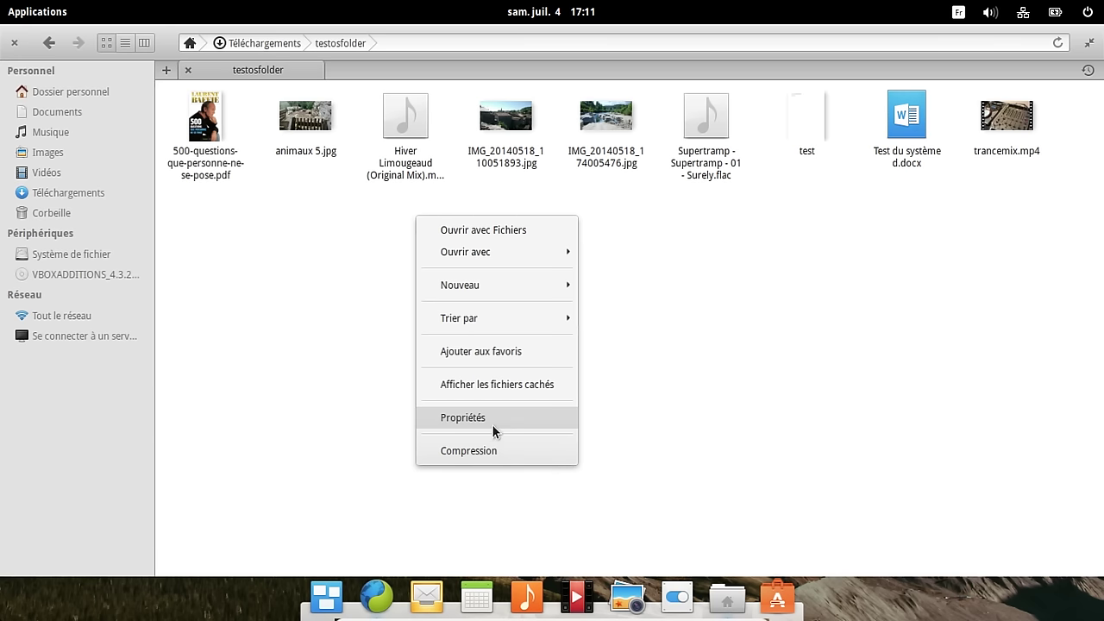
click(842, 431)
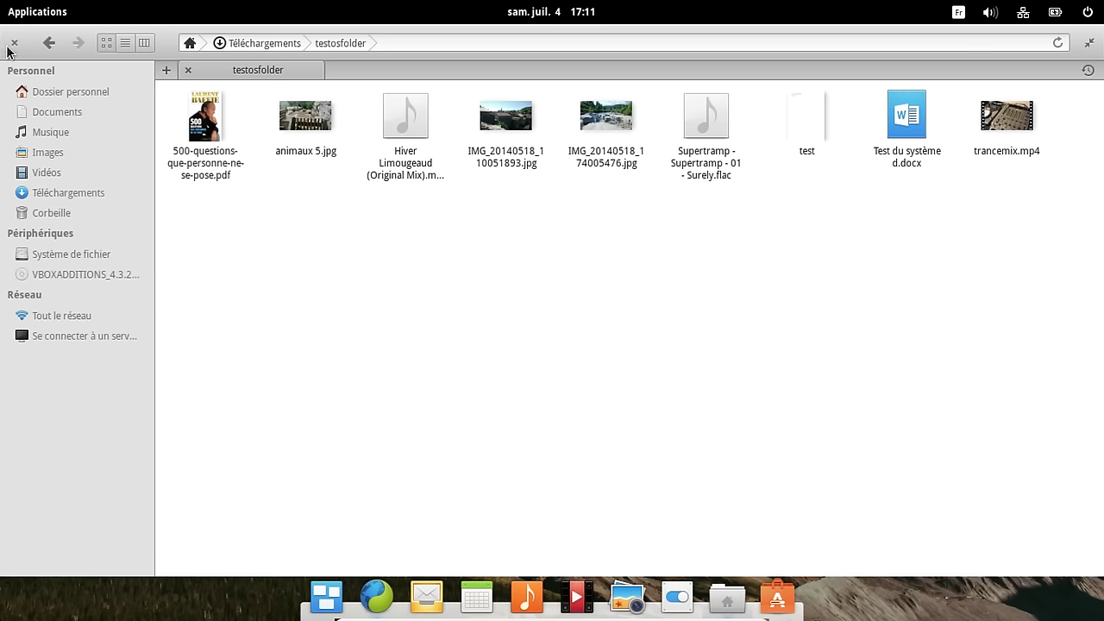
right_click(400, 302)
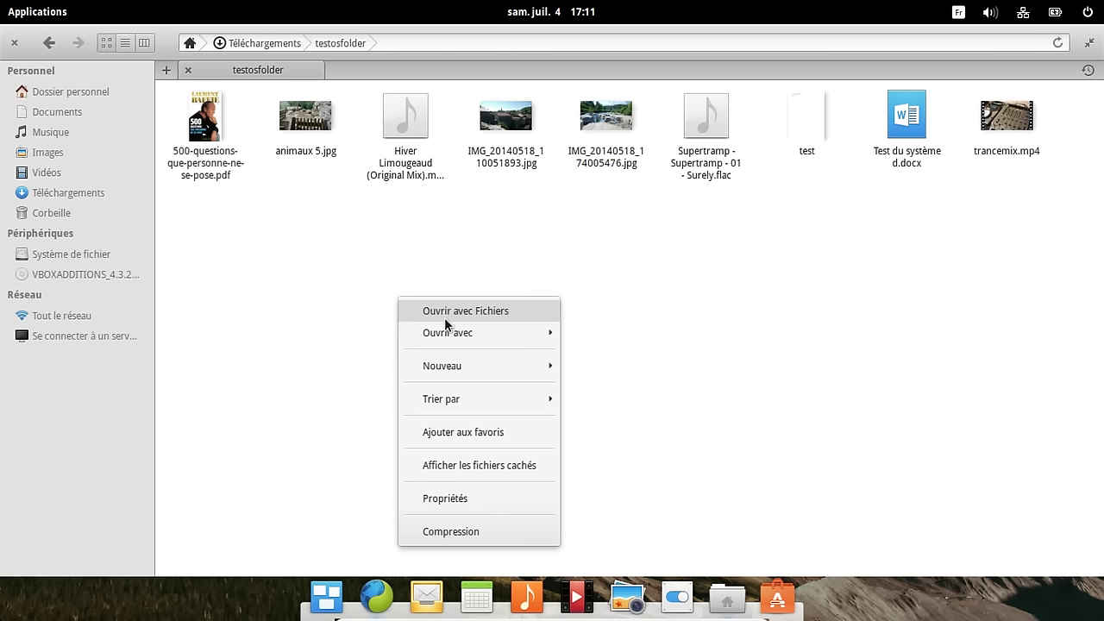
click(480, 501)
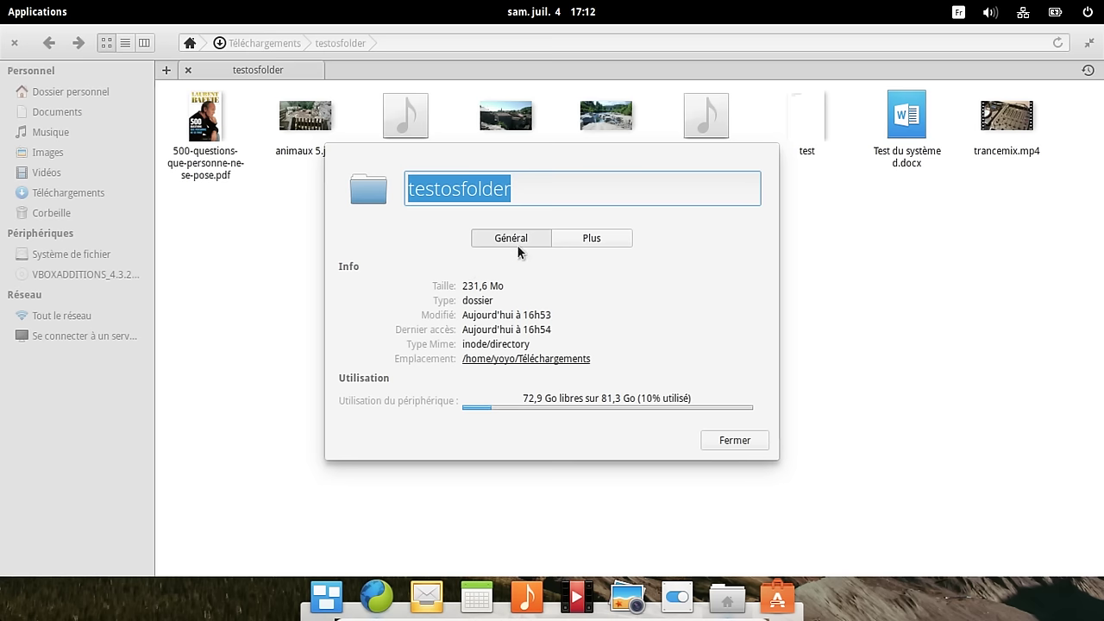
click(743, 441)
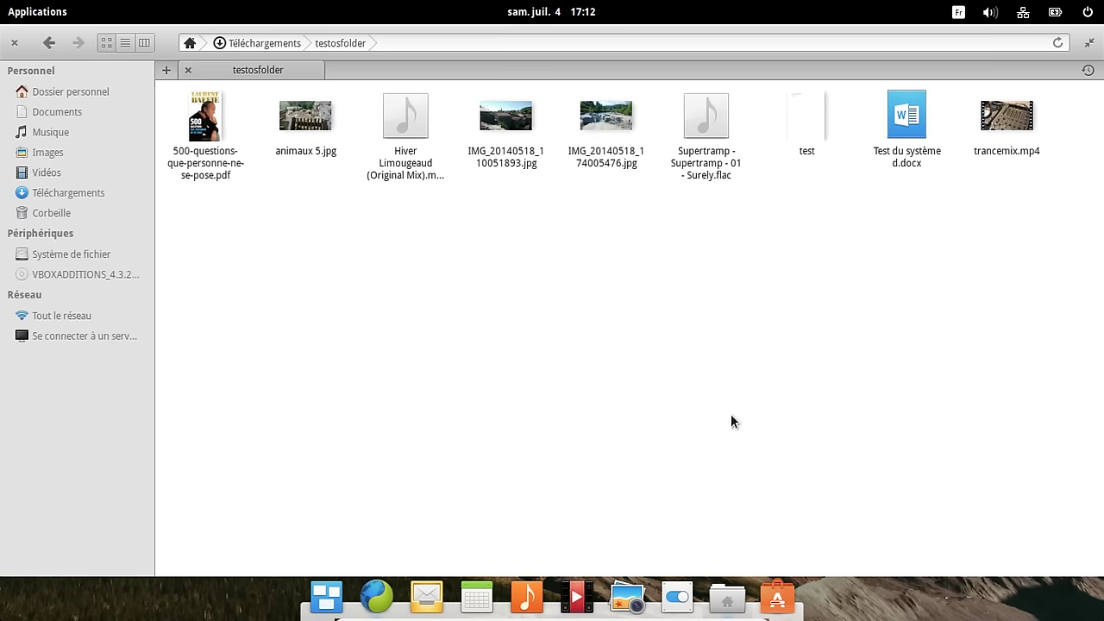
- Restore and re-maximize the file manager window, and review the context options of testosfolder without choosing any
double_click(159, 43)
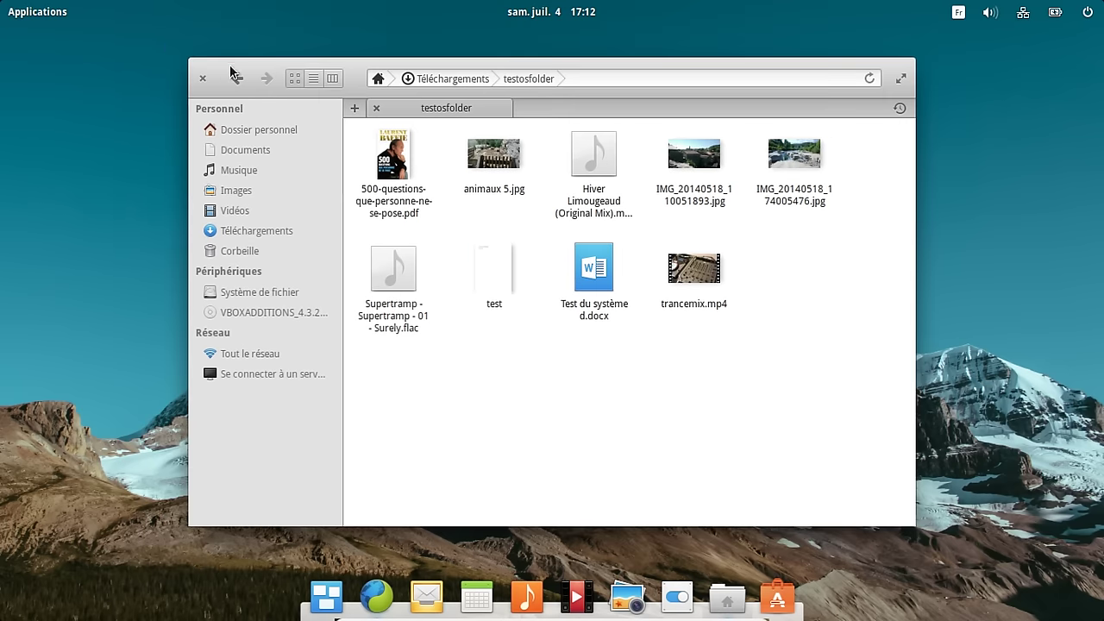
double_click(351, 69)
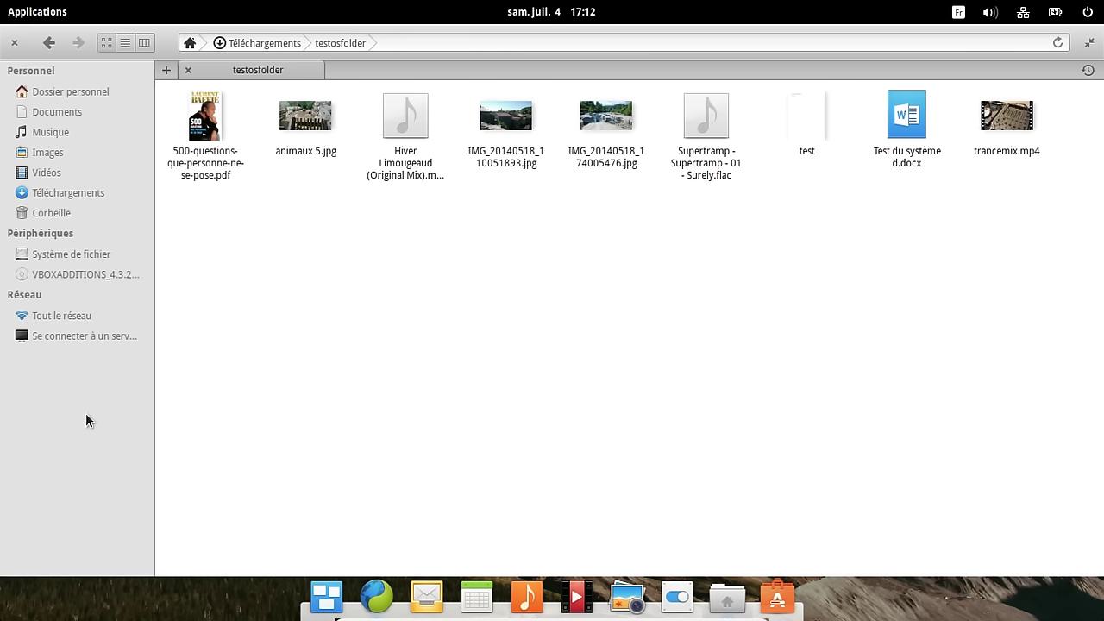
right_click(241, 331)
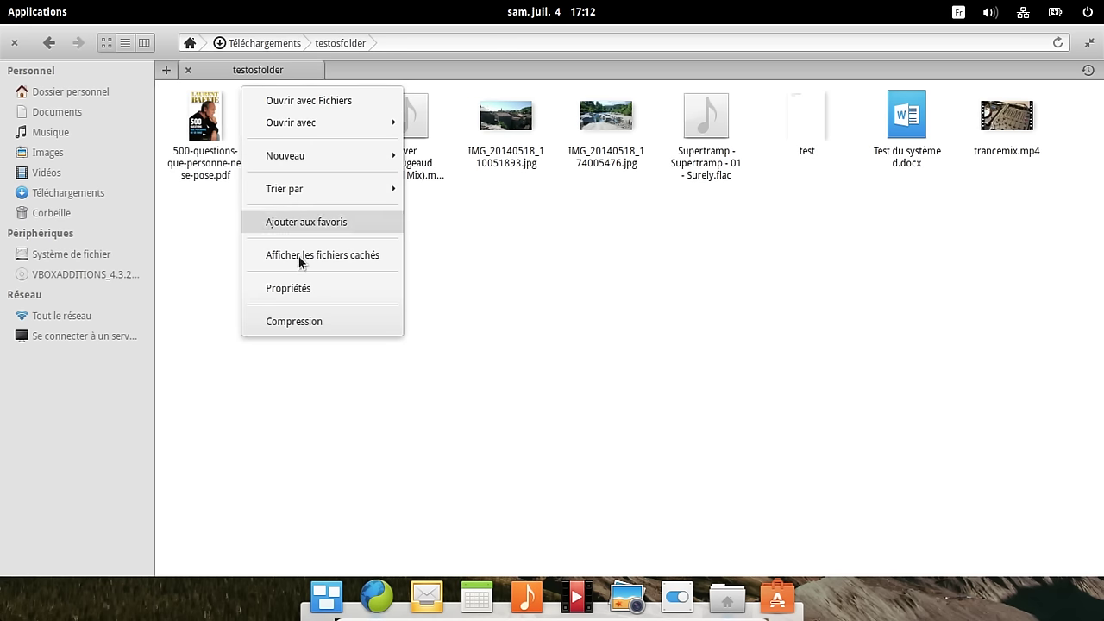
click(540, 349)
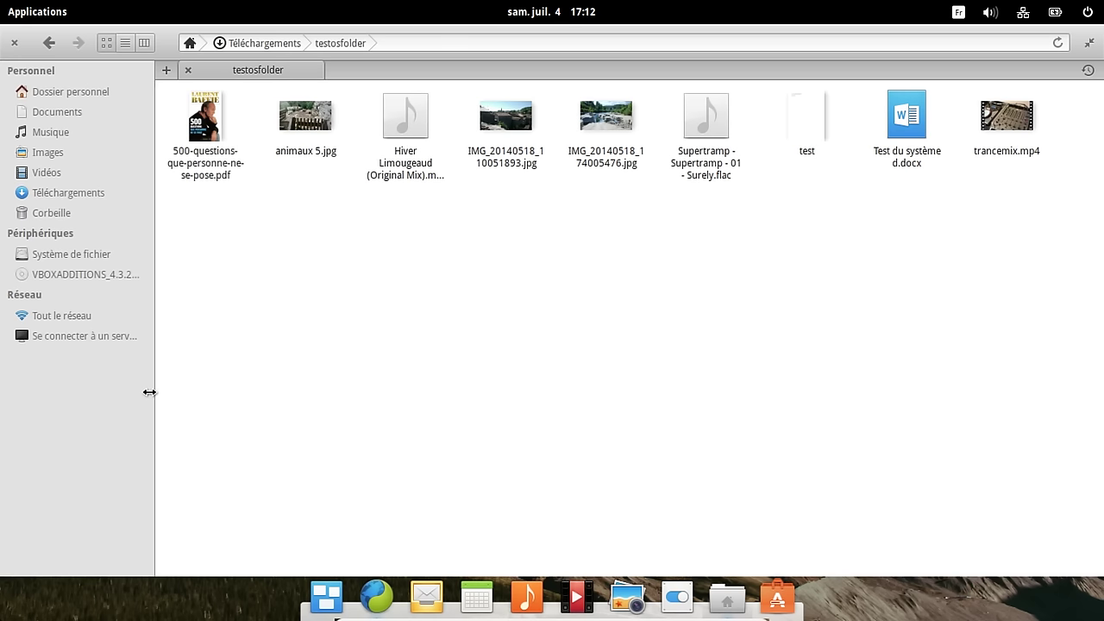
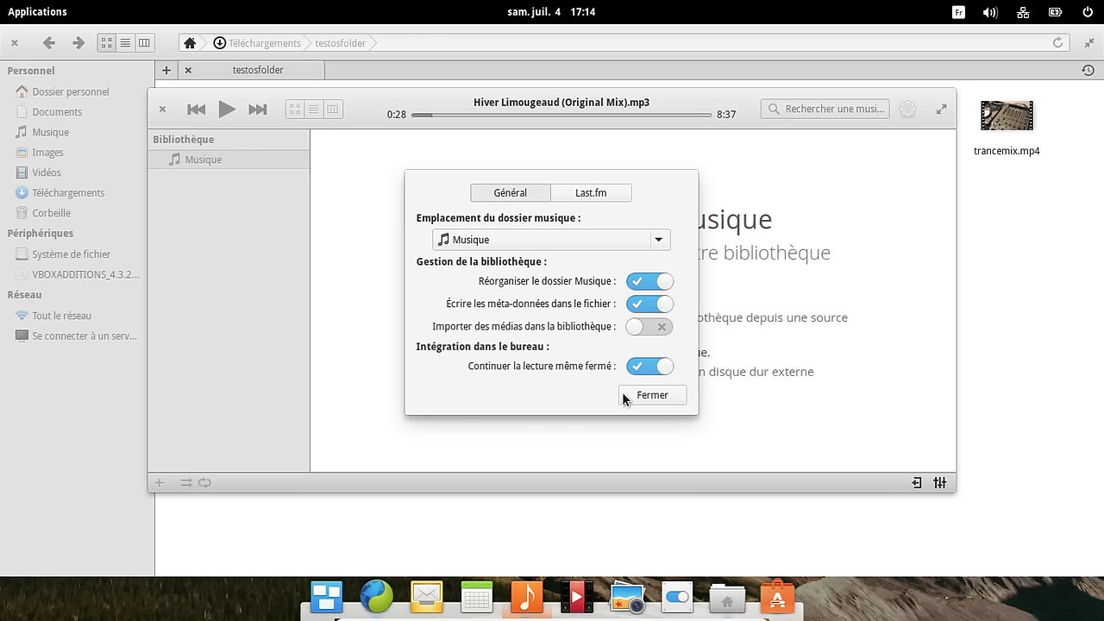
- Review the Last.fm and Général preferences of the music player, and close the preferences
click(573, 189)
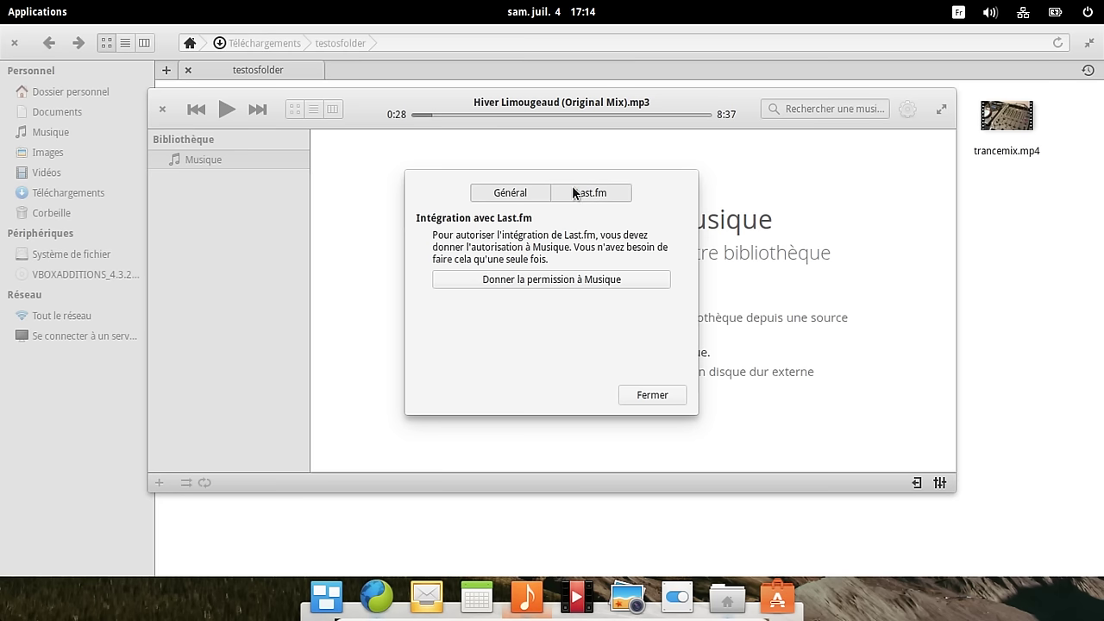
click(507, 198)
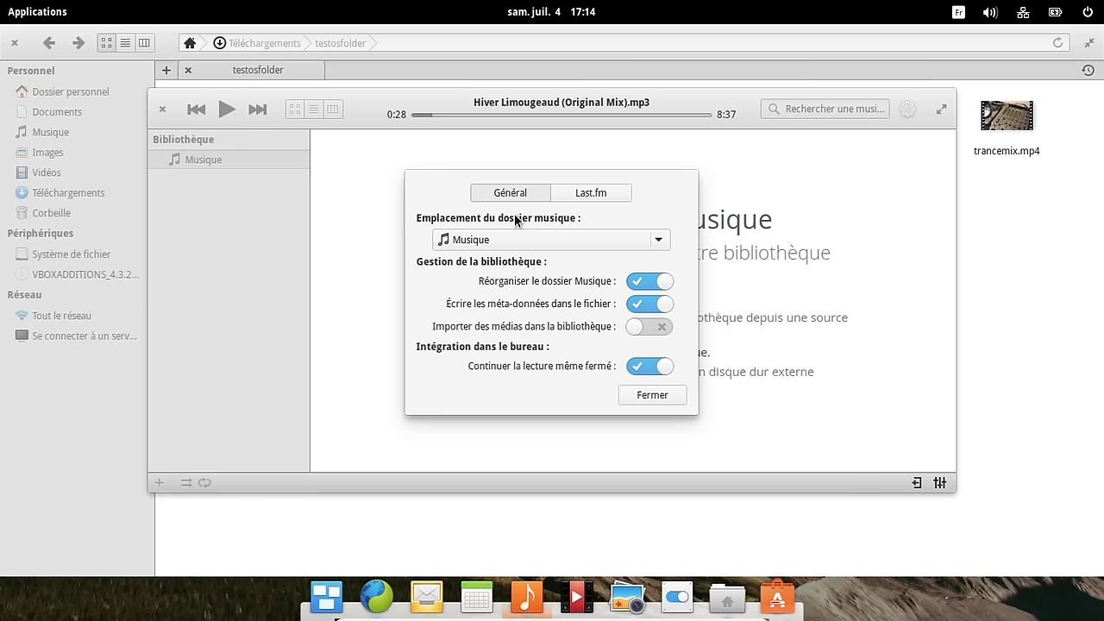
click(643, 395)
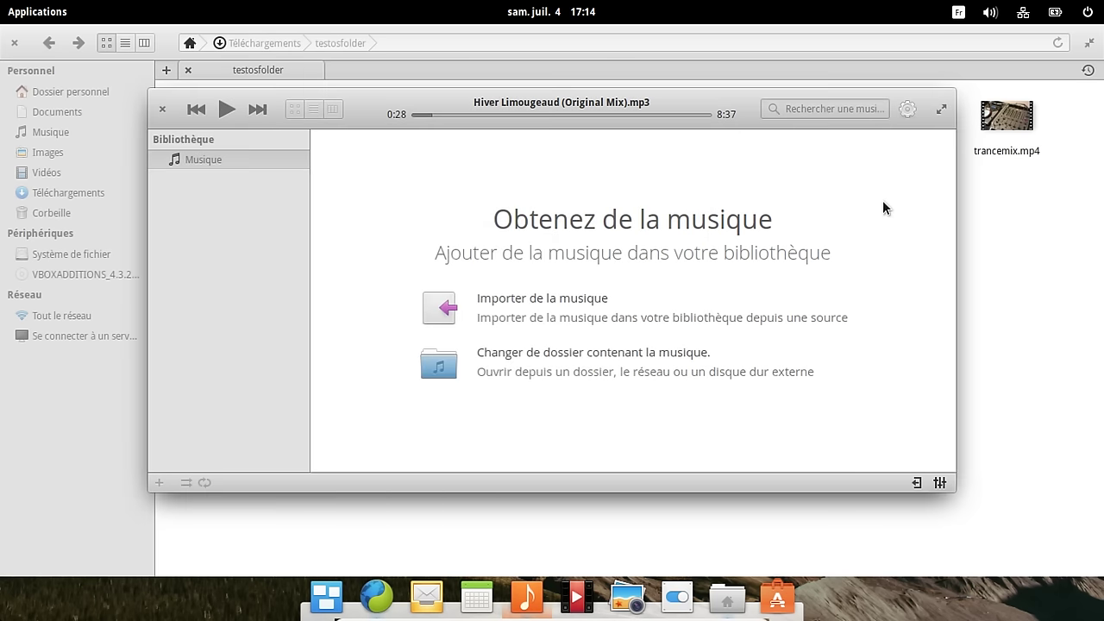
- Show and hide the music player's equalizer, and do the same with its information pane
click(937, 482)
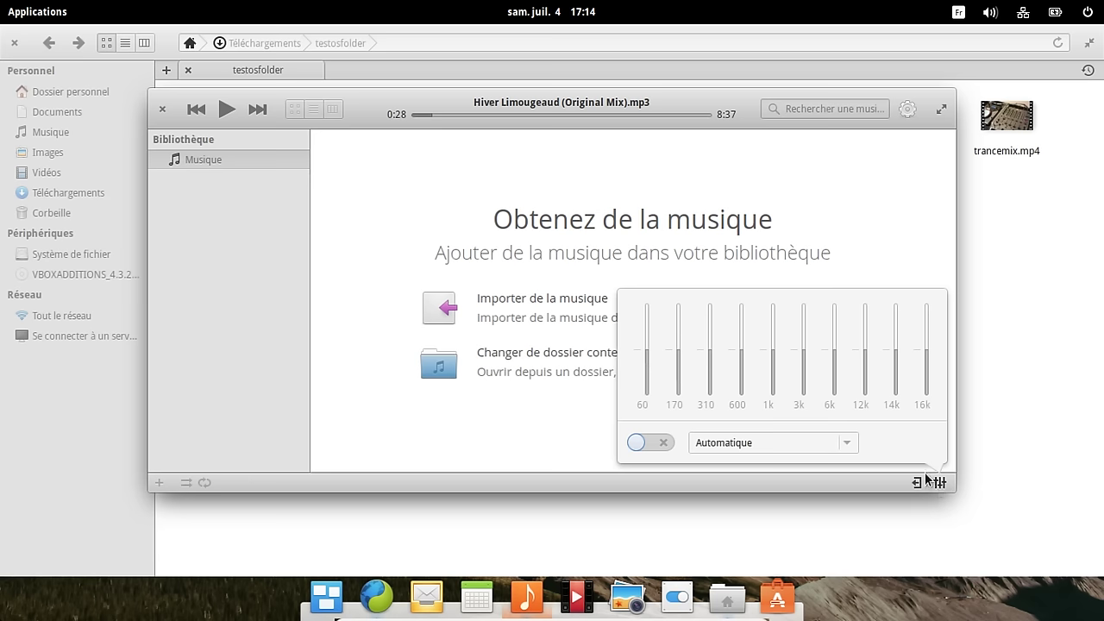
click(939, 484)
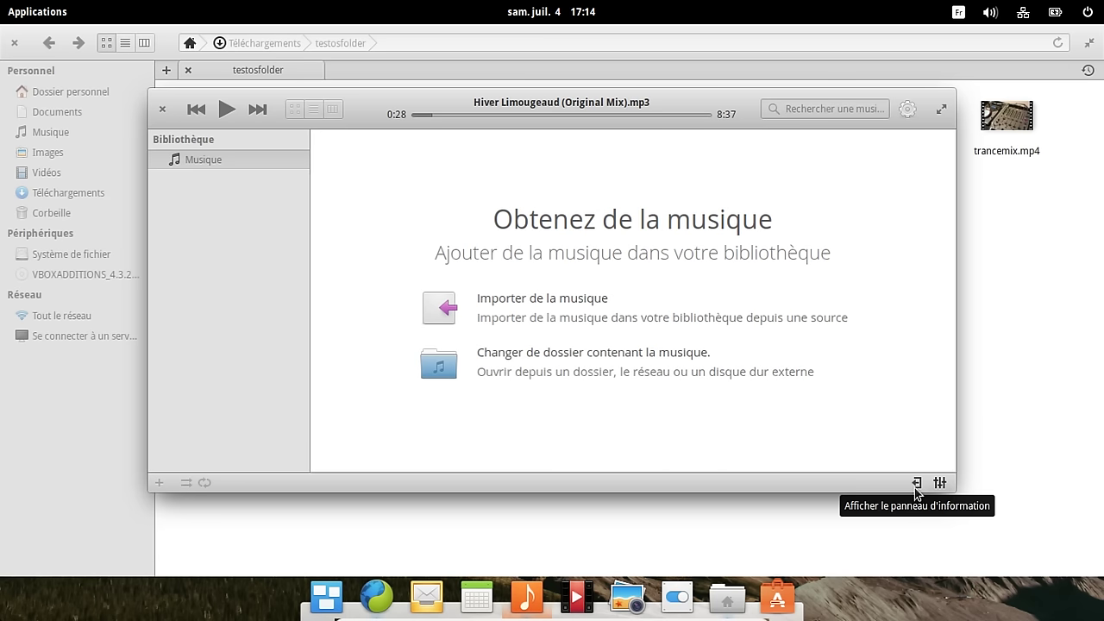
click(915, 482)
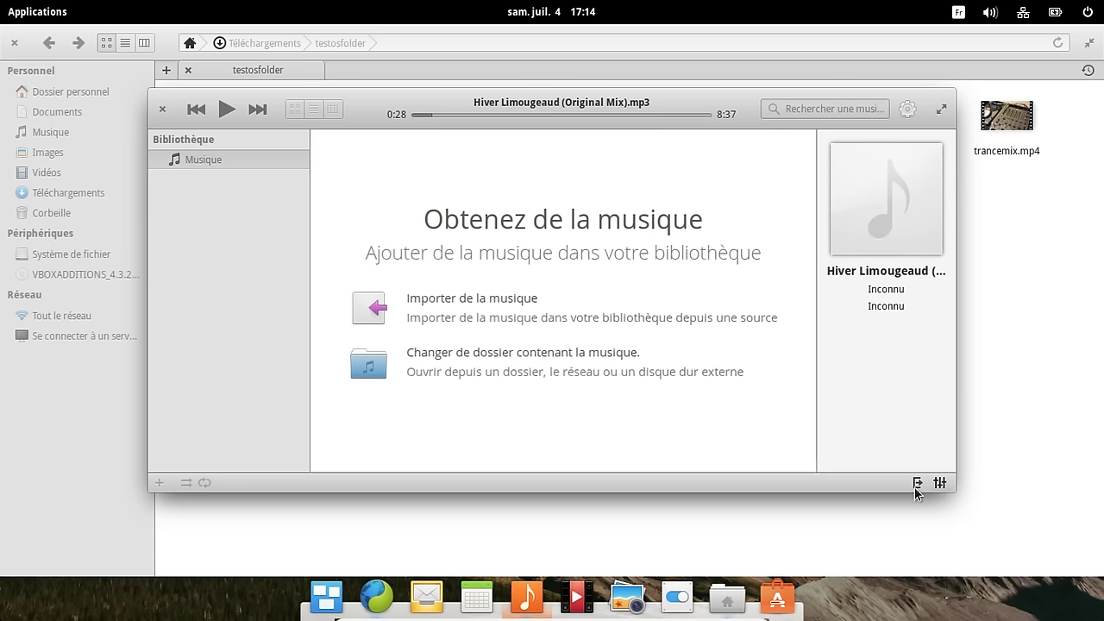
click(915, 487)
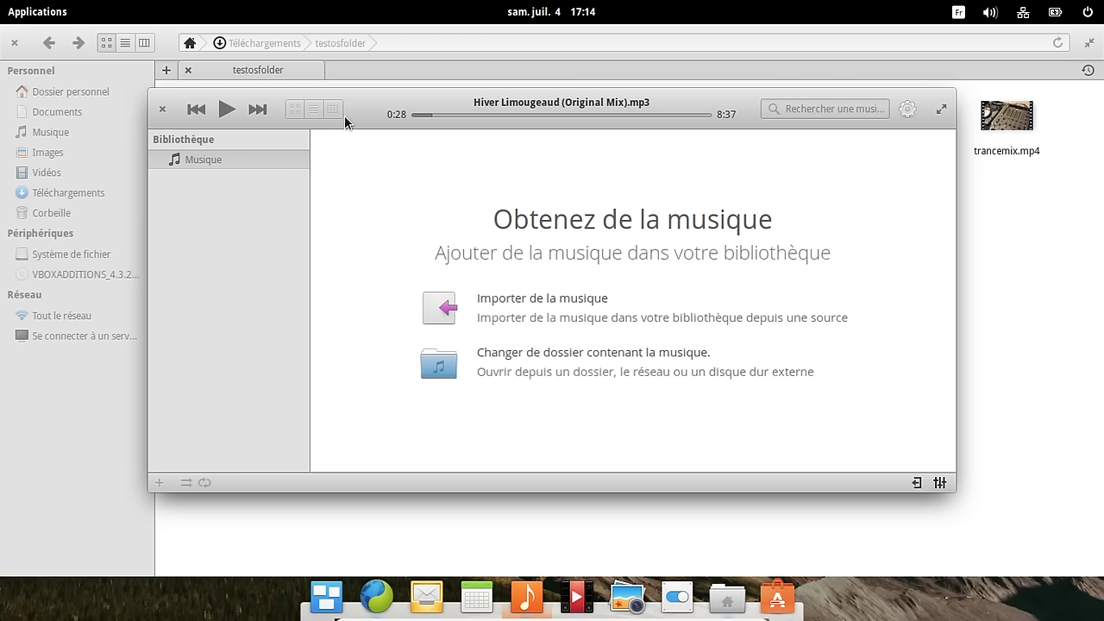
- Play Supertramp - Supertramp - 01 - Surely.flac from testosfolder, pause it, and close the music player
drag(362, 108, 329, 182)
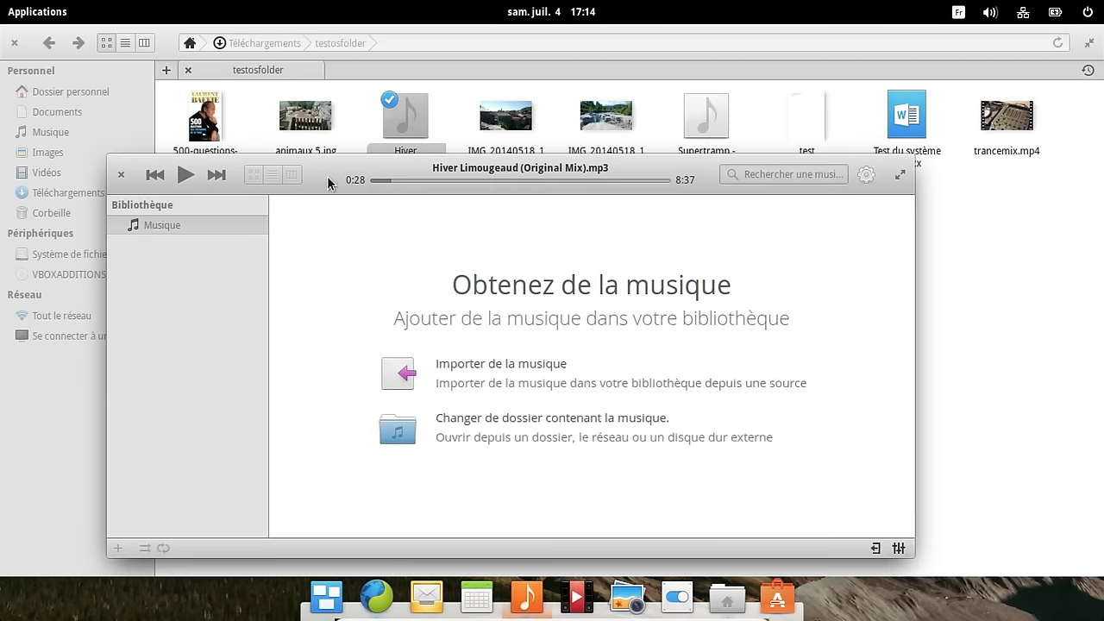
click(693, 122)
click(692, 122)
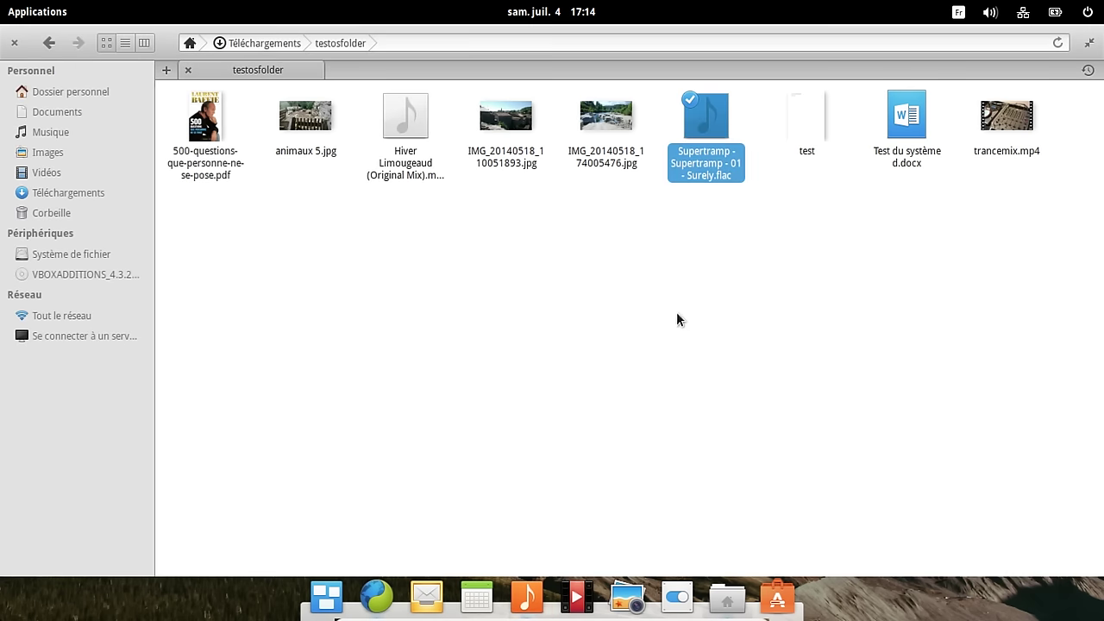
click(528, 595)
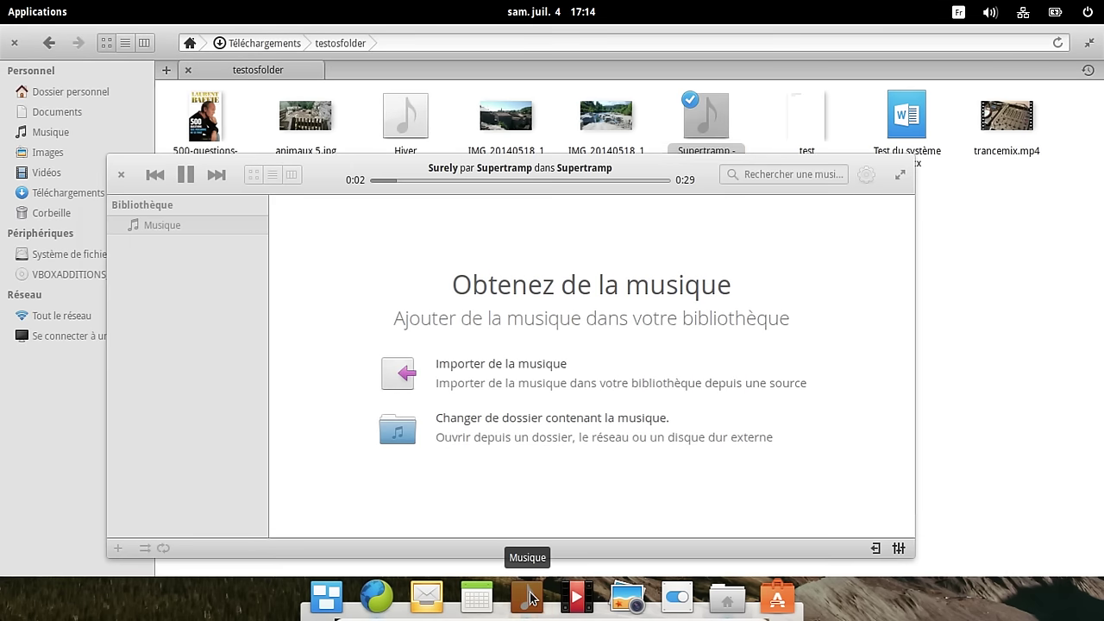
click(188, 176)
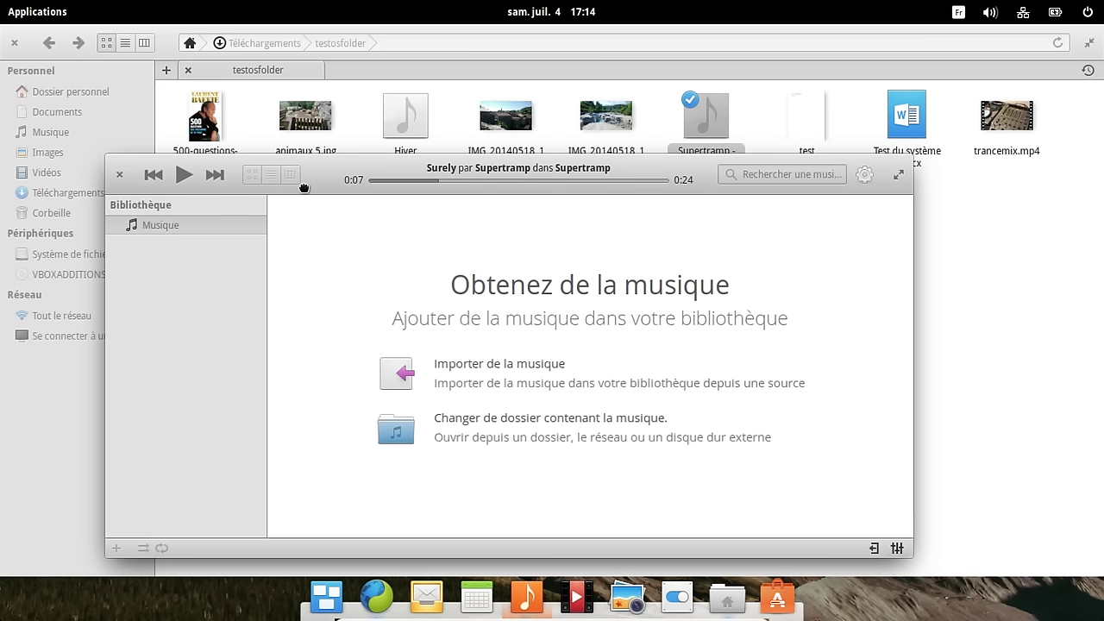
drag(338, 190, 302, 209)
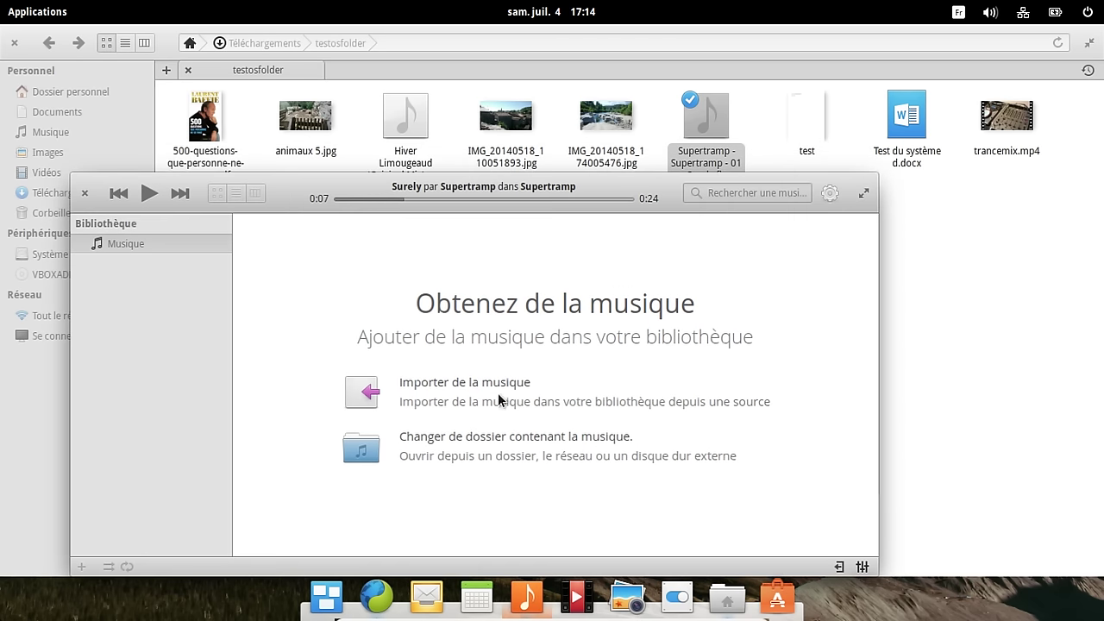
click(84, 194)
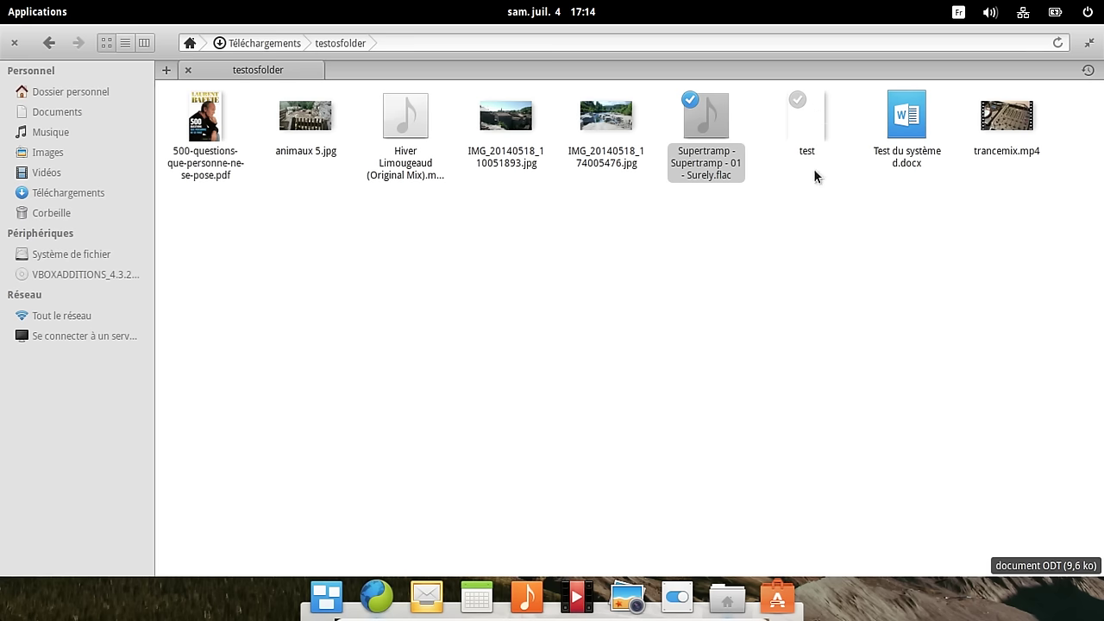
- Open the test document from testosfolder, look through its archive contents, and close the archive manager
click(806, 141)
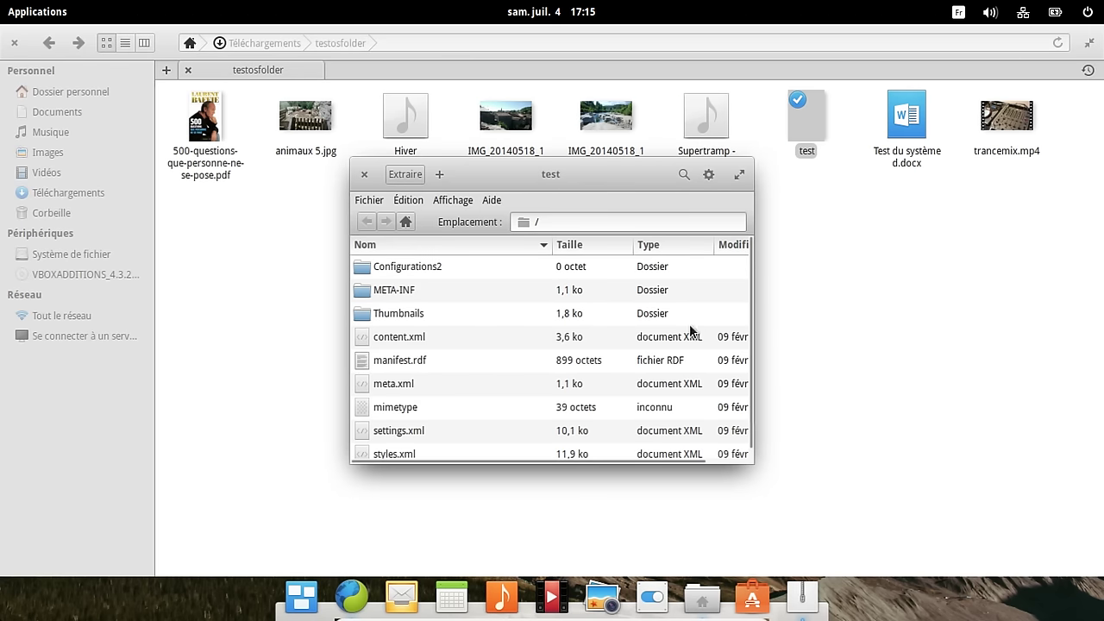
scroll(690, 325, down, 1)
scroll(689, 326, up, 1)
click(365, 178)
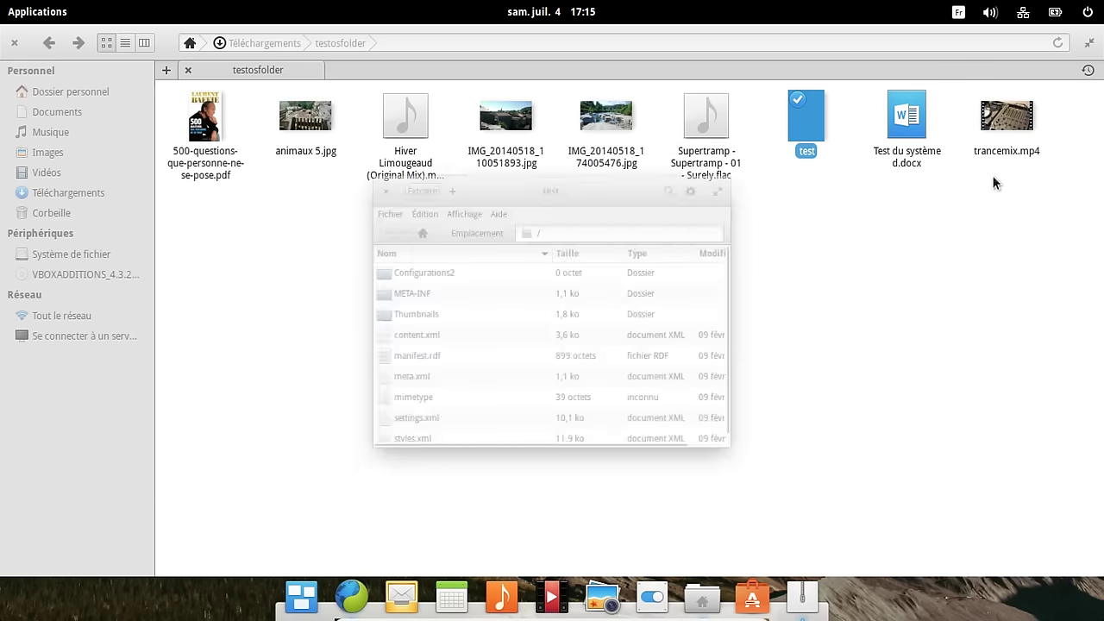
- Open Test du système d.docx, bring its archive window forward to view the contents, and close it
click(913, 160)
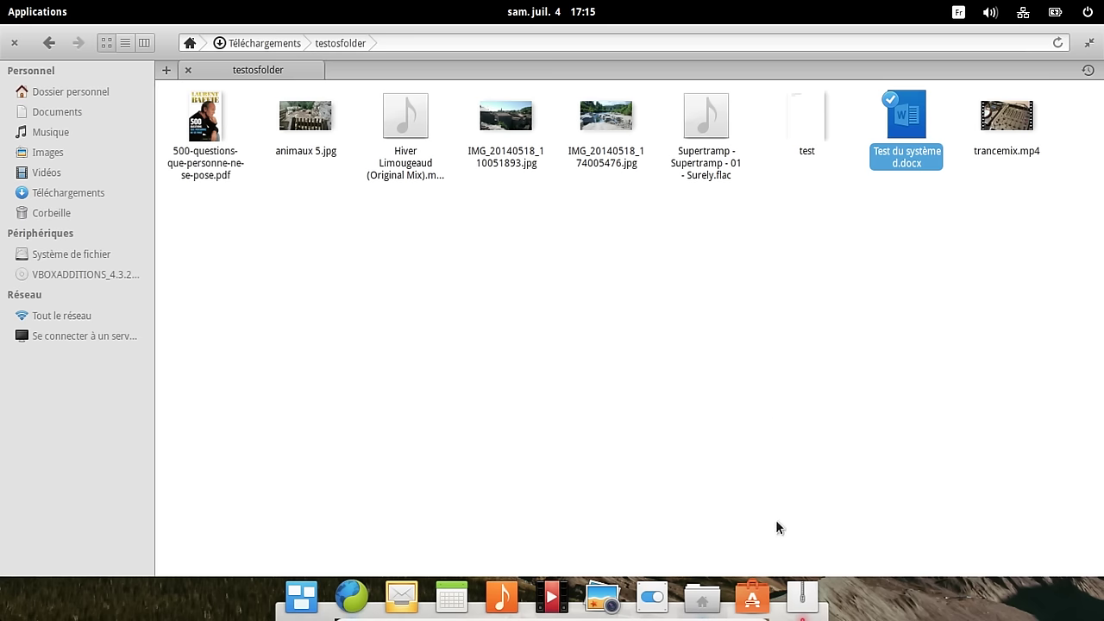
click(802, 595)
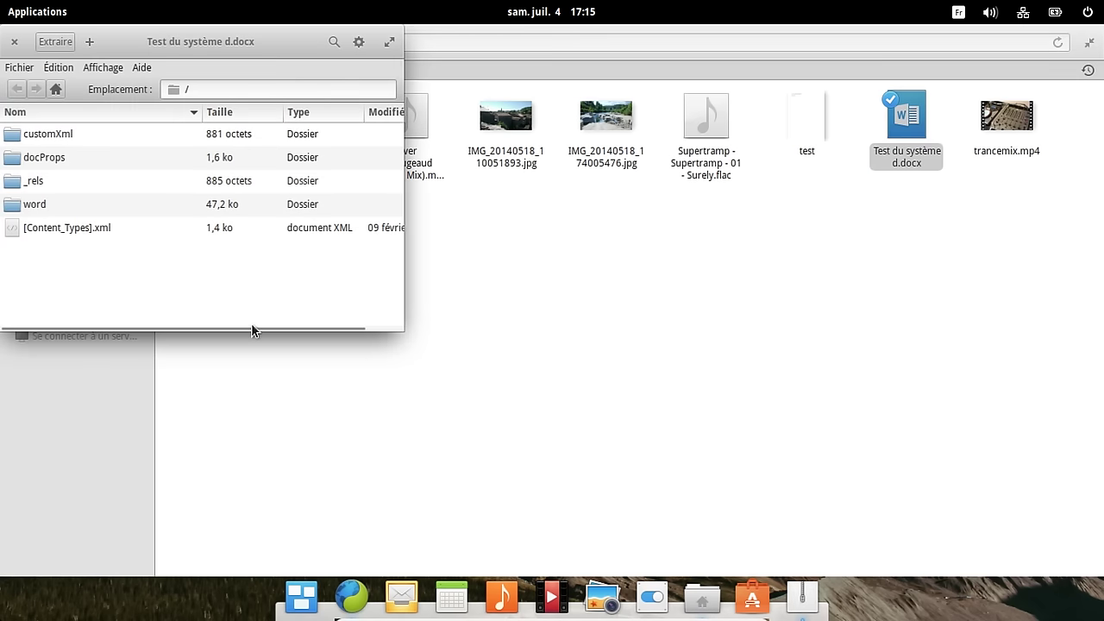
click(14, 41)
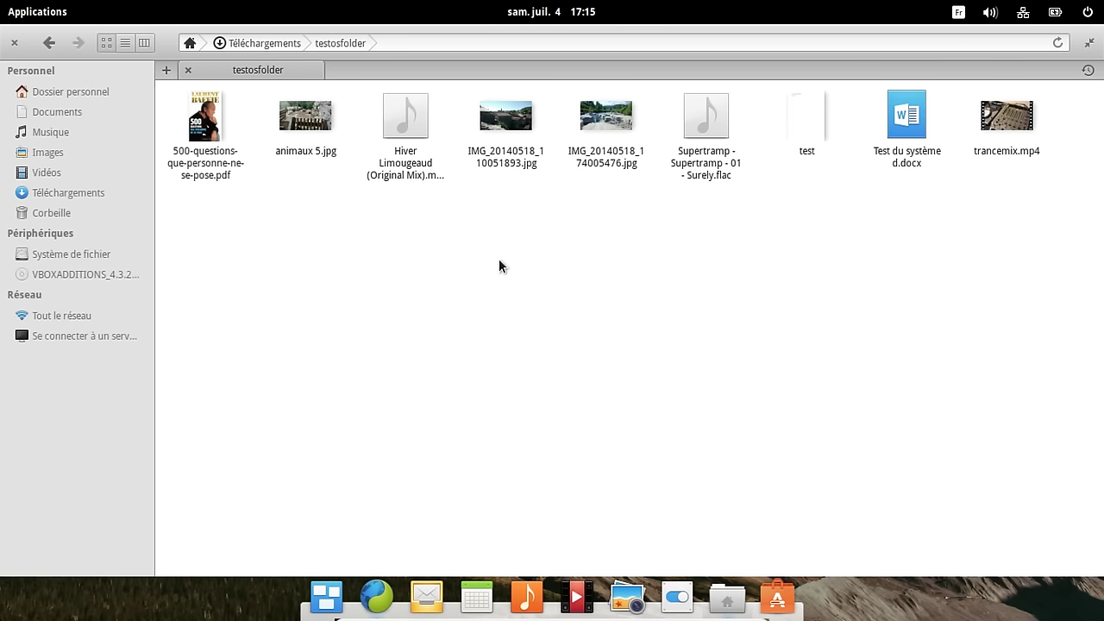
- Play trancemix.mp4, close the video player, and deselect the file
click(996, 129)
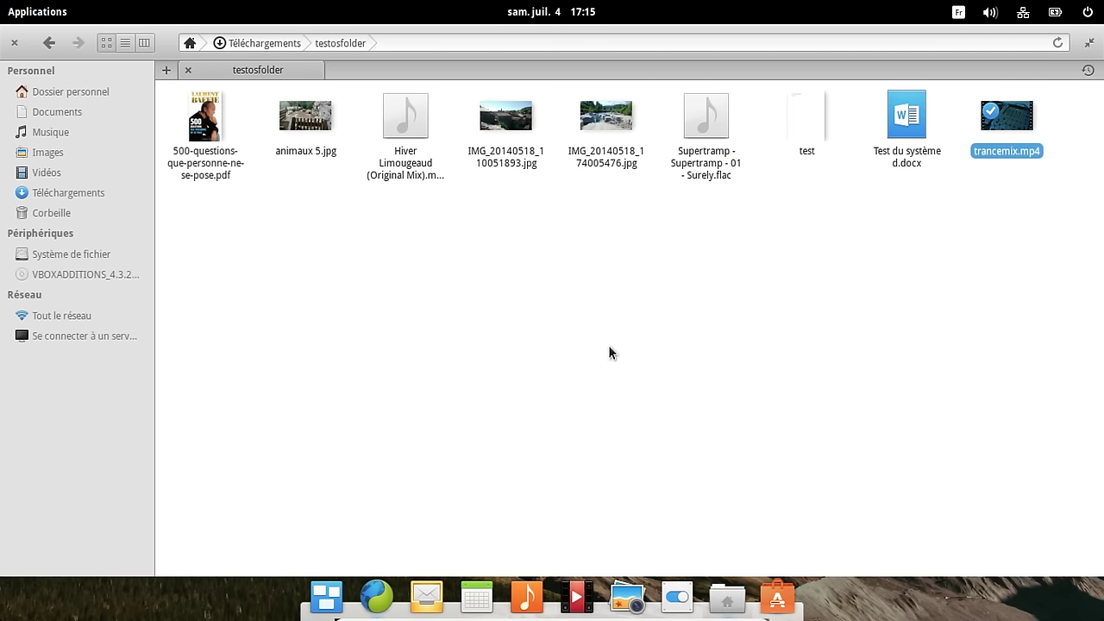
key(Return)
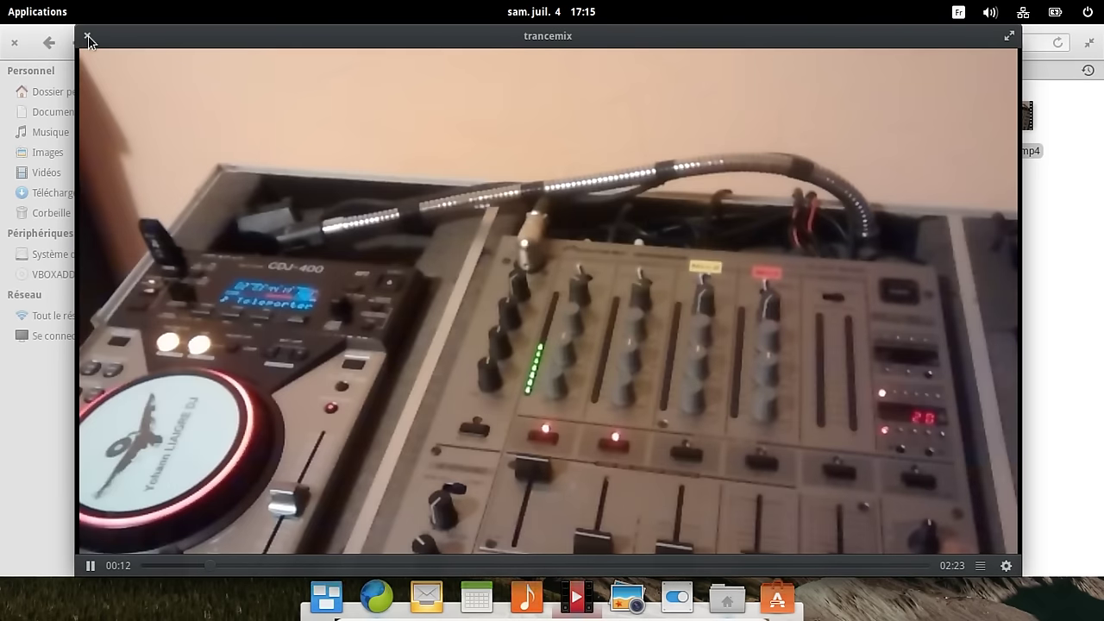
click(88, 36)
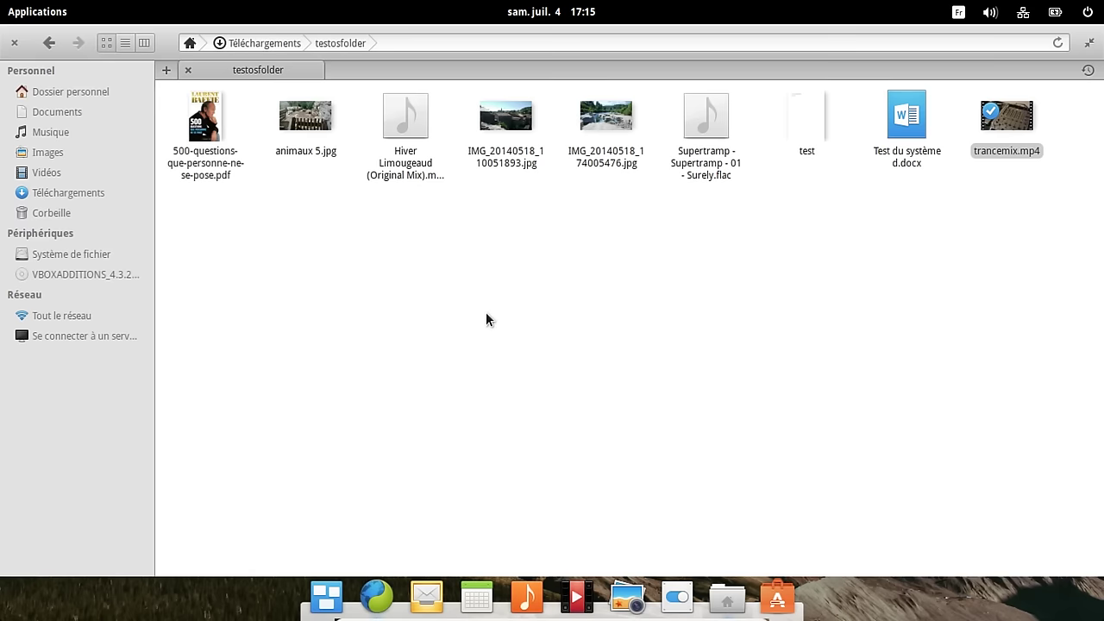
click(486, 314)
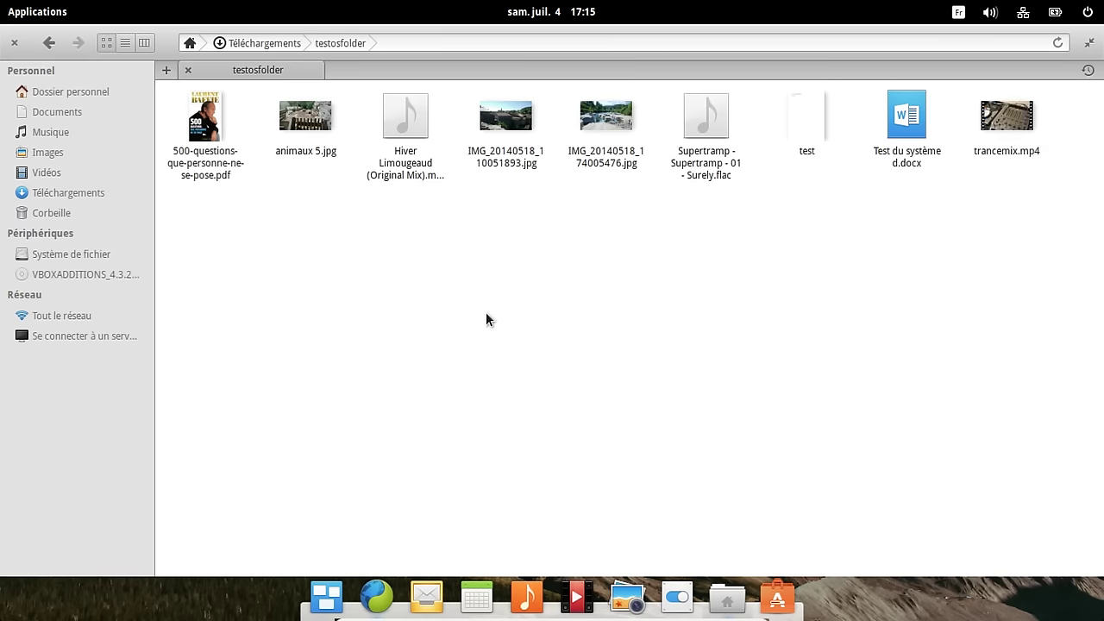
- Open animaux 5.jpg from testosfolder in Photos and maximize the viewer window
click(311, 121)
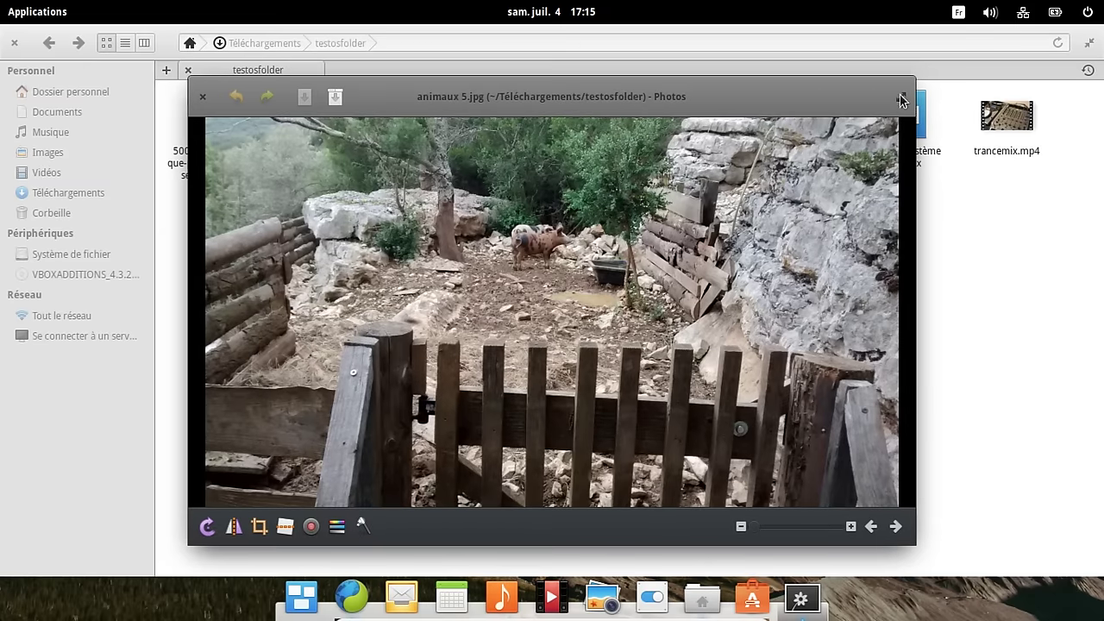
key(super+Up)
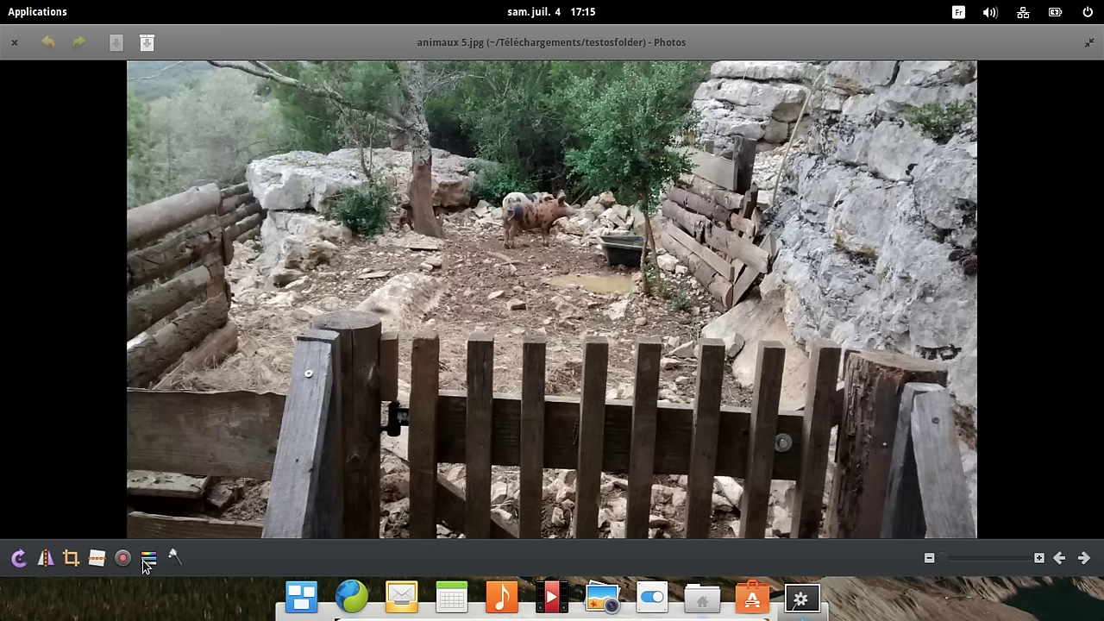
- Try automatic enhancement on animaux 5.jpg and undo it, and view the colour and tone adjustments without applying any
click(174, 558)
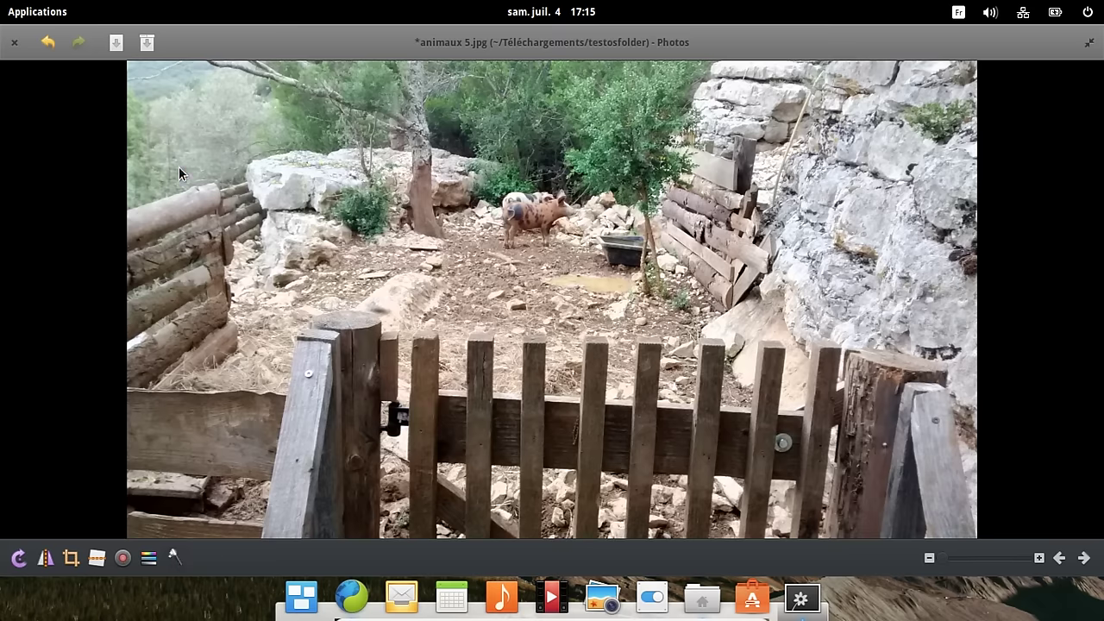
click(47, 49)
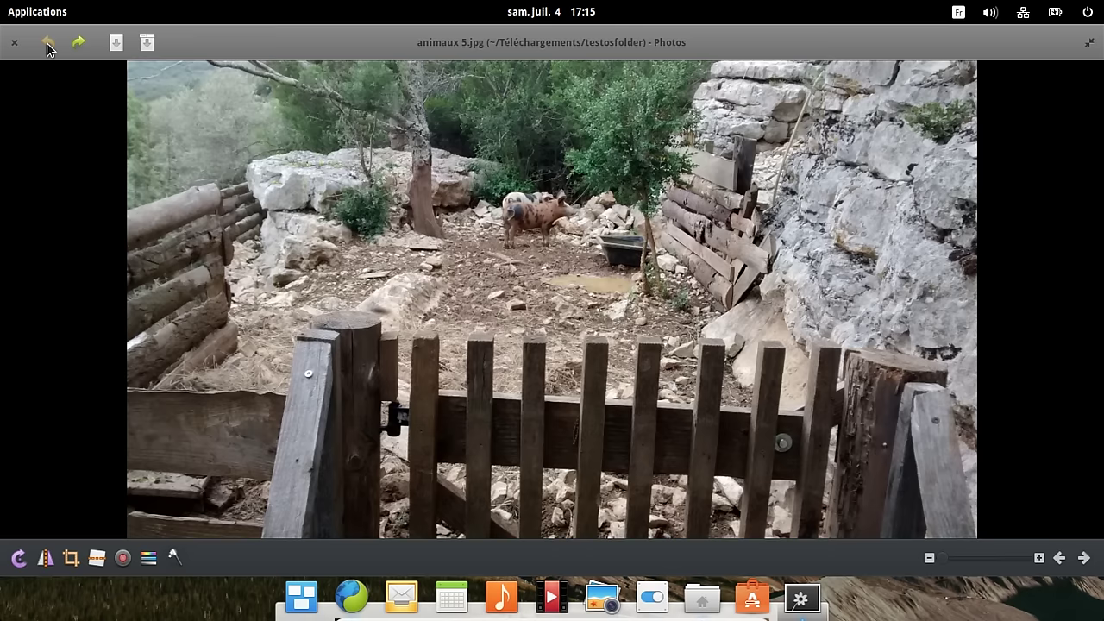
click(148, 558)
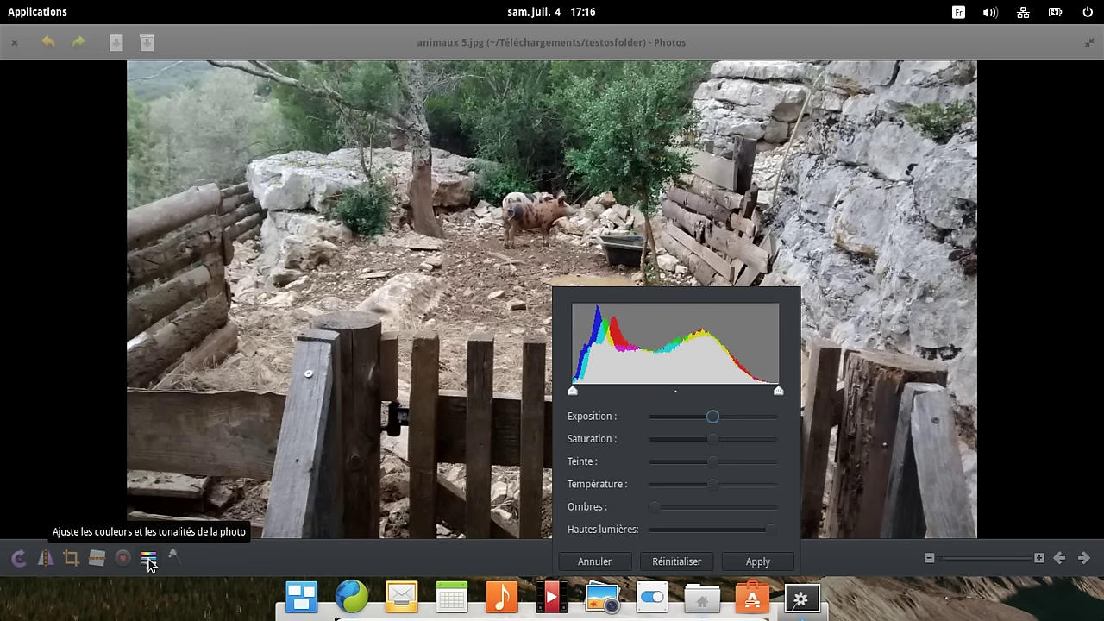
click(616, 563)
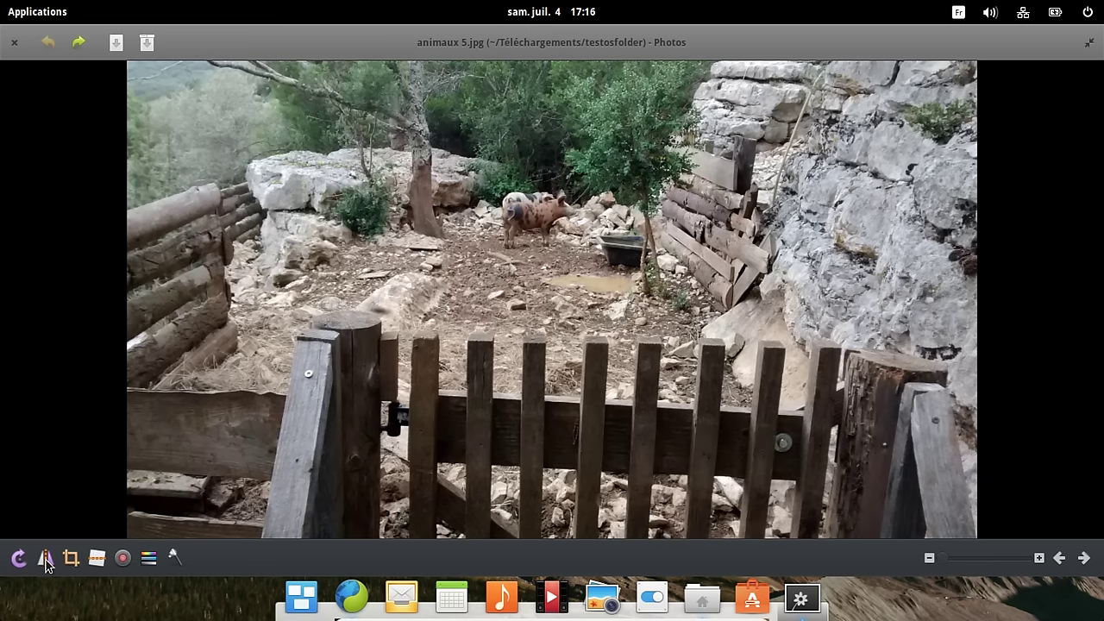
- Browse forward through IMG_20140518_110051893.jpg to IMG_20140518_174005476.jpg
click(1084, 559)
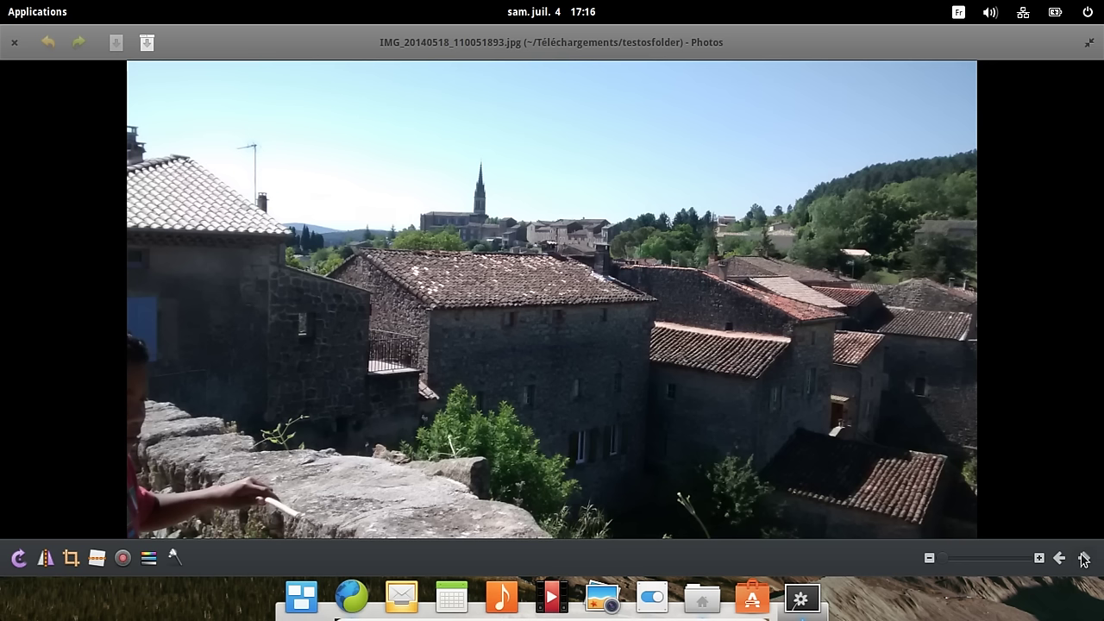
click(1084, 559)
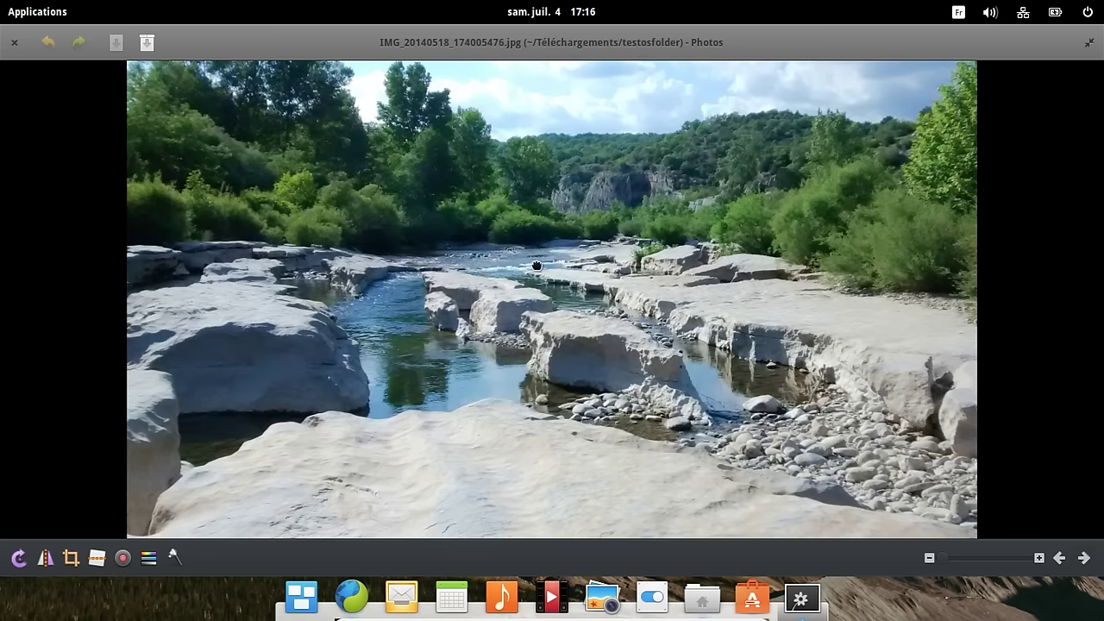
- Zoom in and out on IMG_20140518_174005476.jpg and close the photo viewer
scroll(536, 265, up, 3)
scroll(536, 265, down, 3)
click(13, 43)
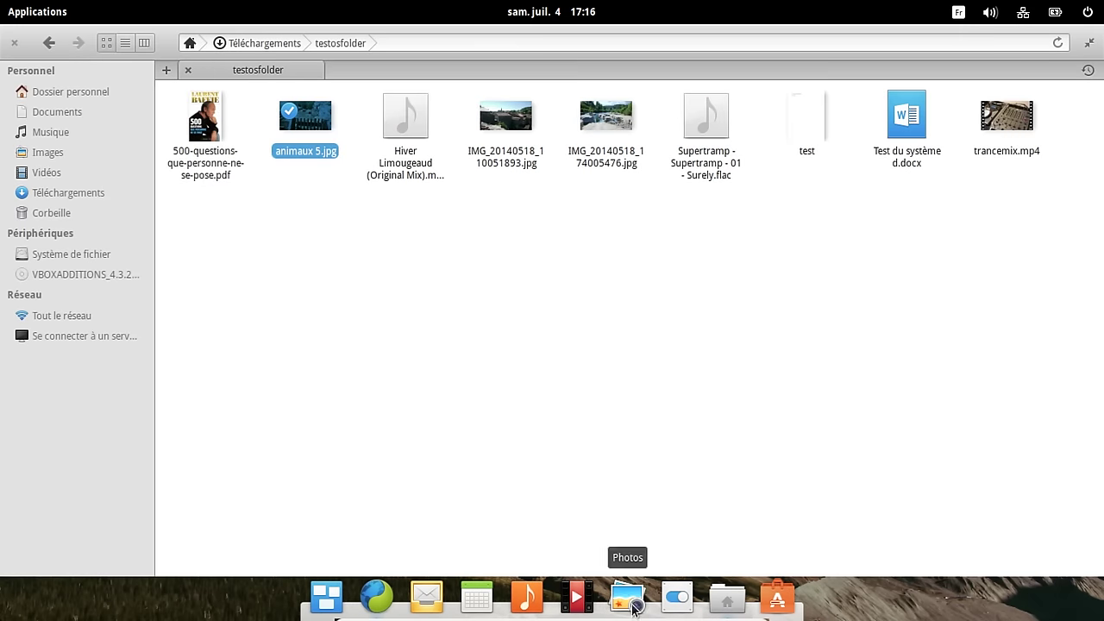
- Import animaux 5.jpg and the two IMG_20140518 photos from testosfolder into the Photos library without copying them, and maximize the library window
click(627, 596)
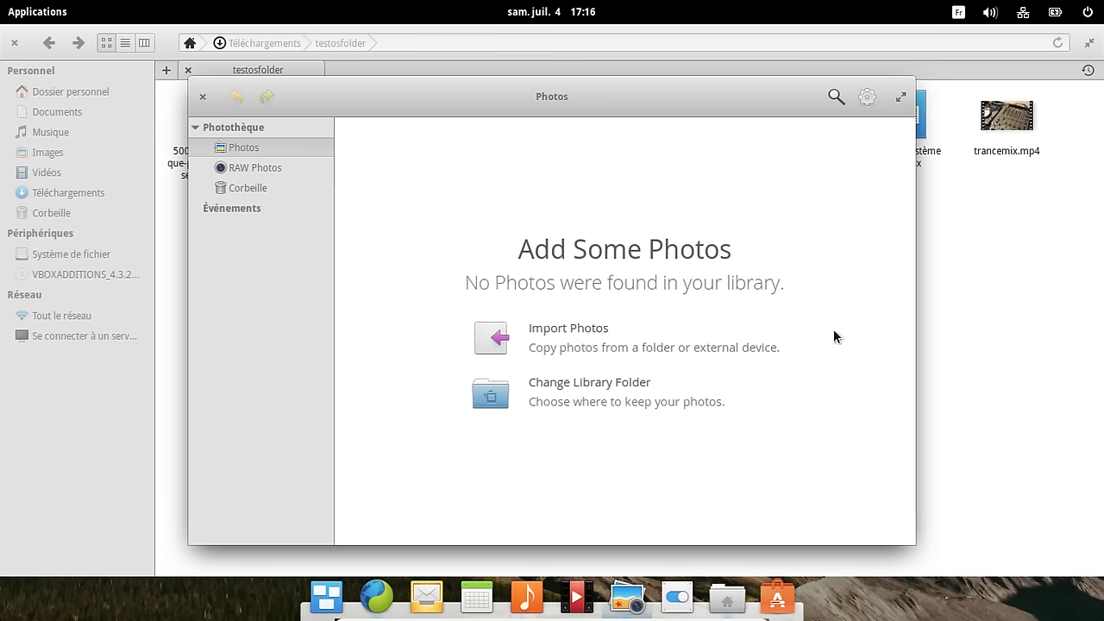
click(326, 224)
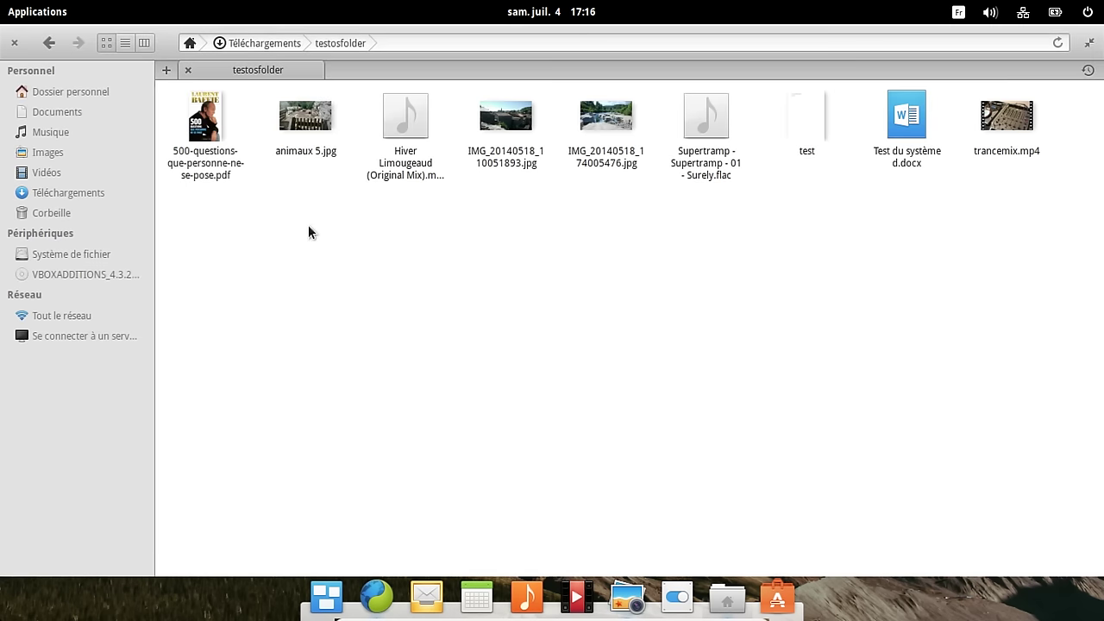
ctrl+click(305, 116)
ctrl+click(517, 125)
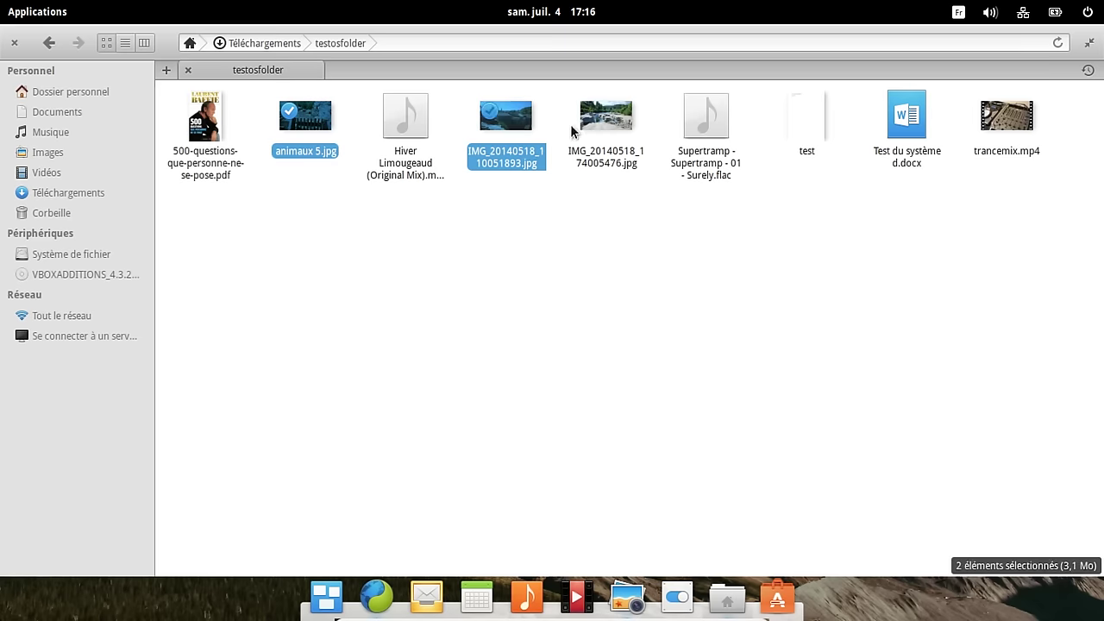
ctrl+click(614, 125)
drag(614, 125, 483, 339)
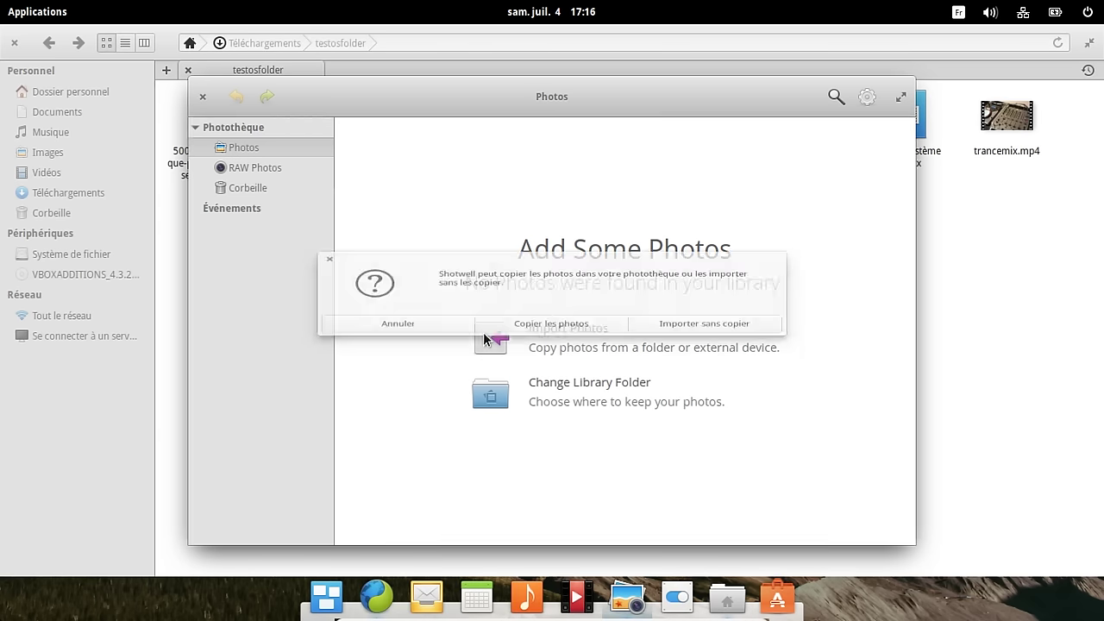
click(670, 359)
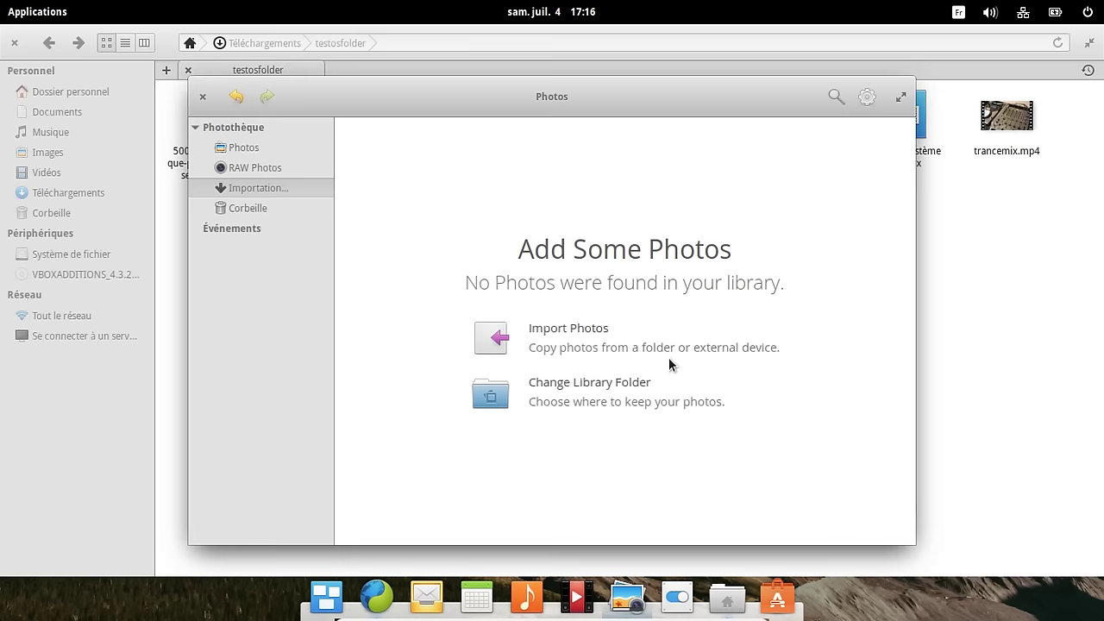
click(670, 361)
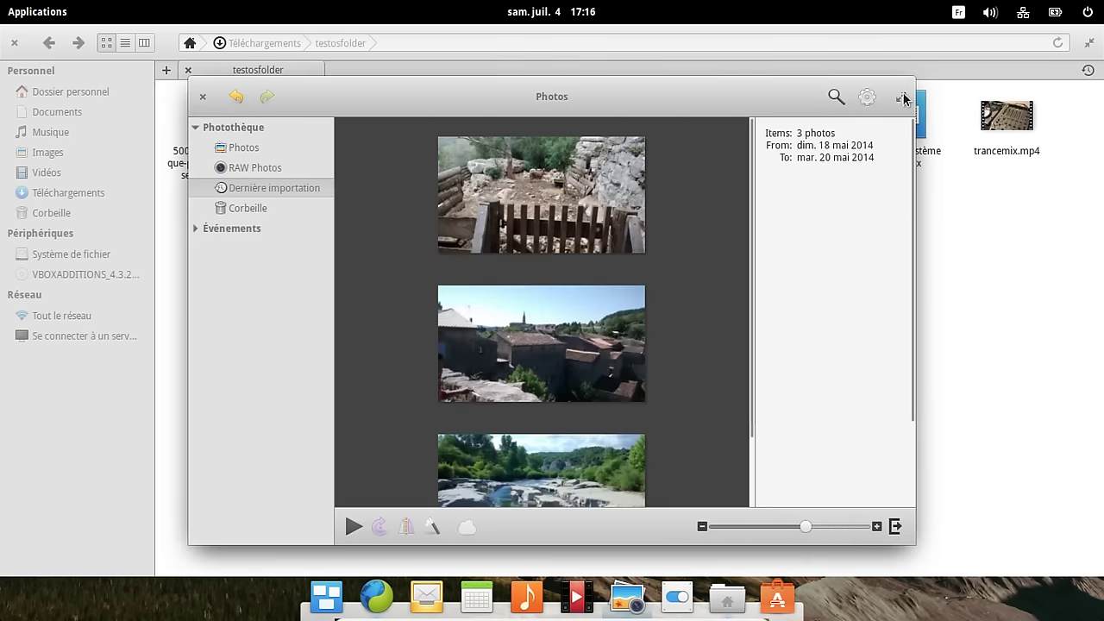
click(899, 96)
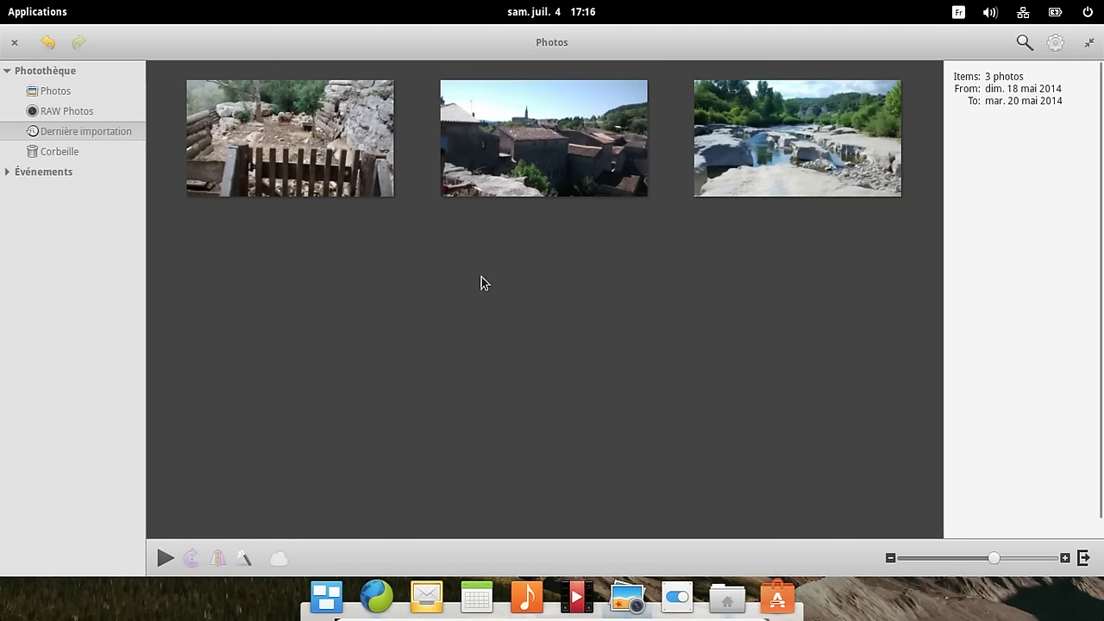
- Examine the photo library's view options and its Photothèque and Greffons preferences, and return to testosfolder with no files selected
right_click(380, 307)
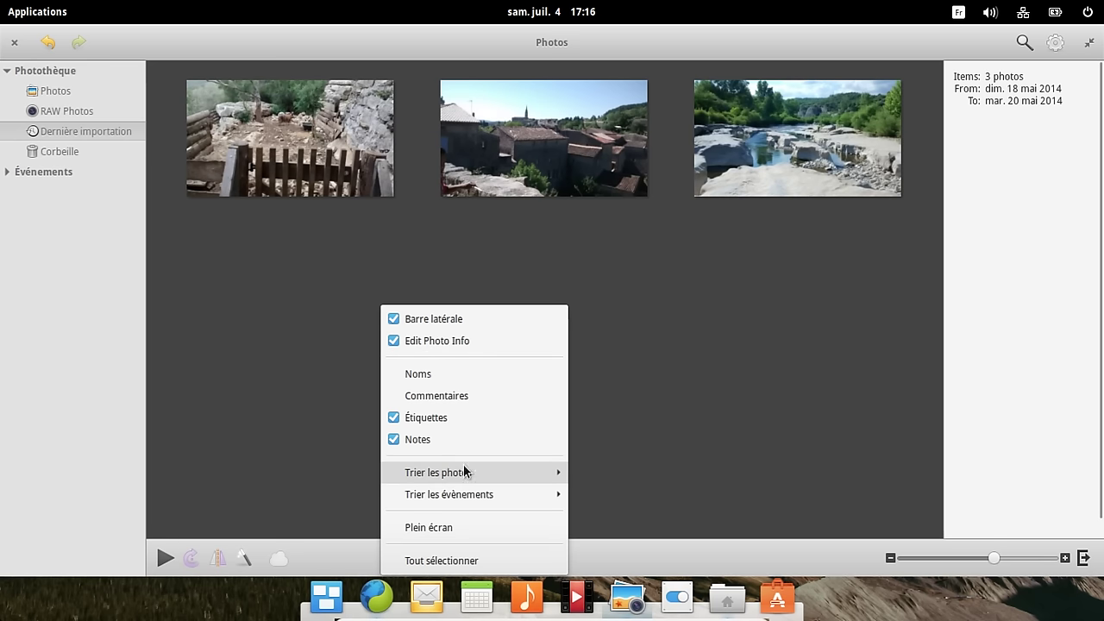
click(725, 411)
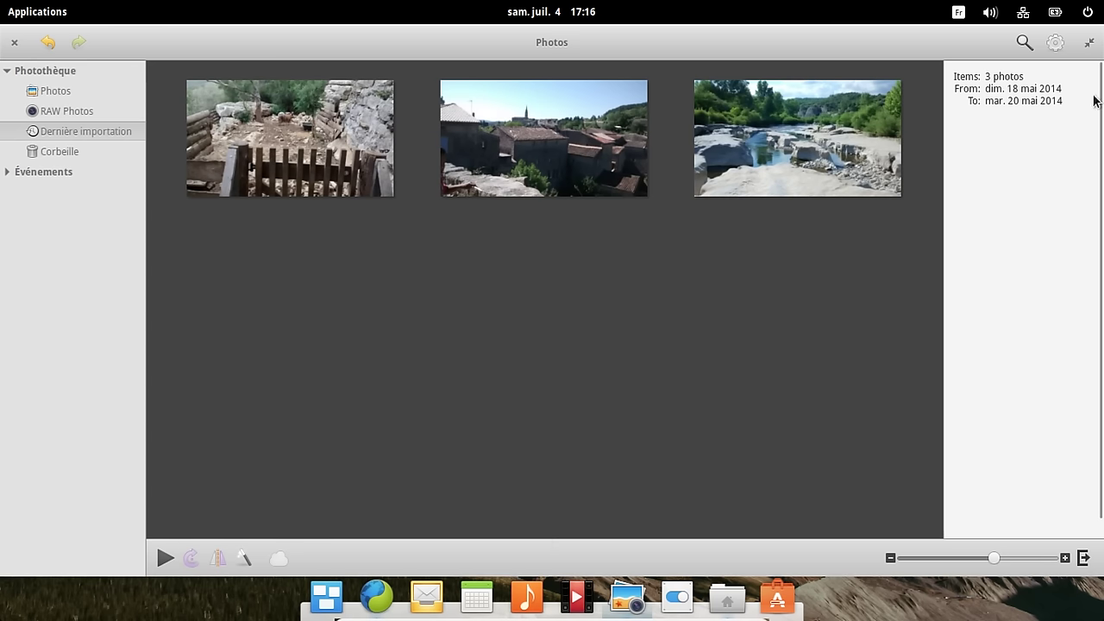
click(1060, 42)
click(1034, 103)
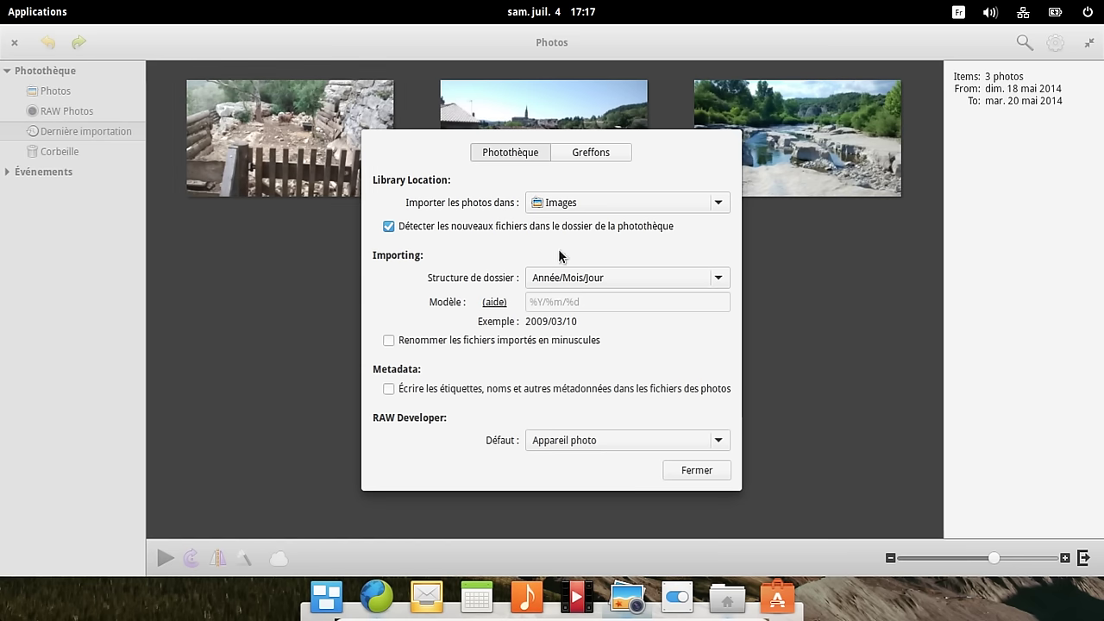
click(595, 153)
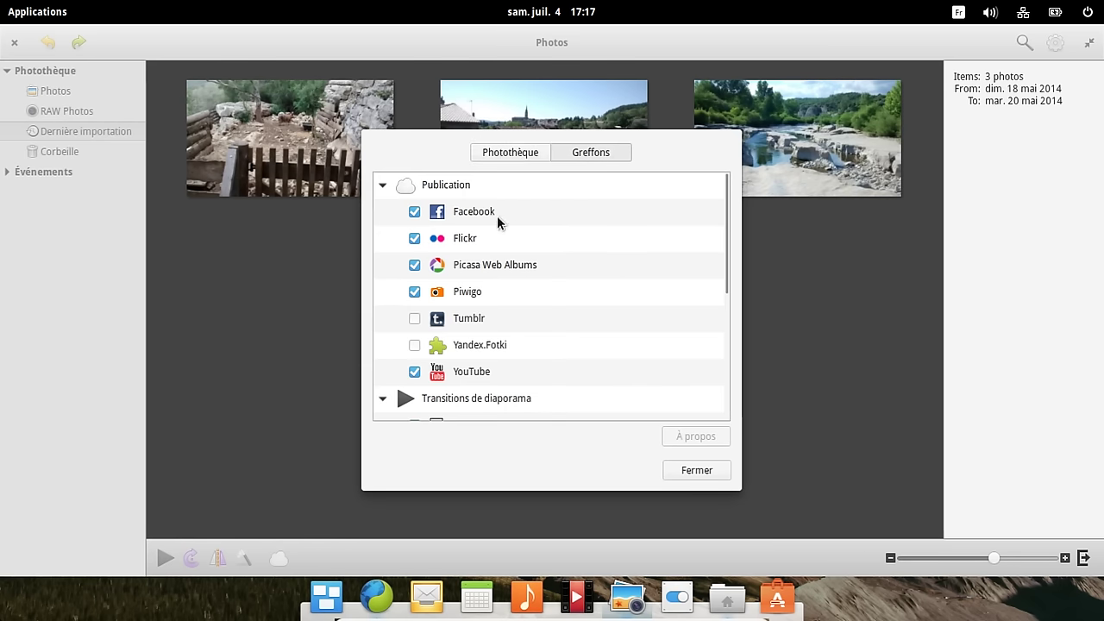
scroll(522, 221, down, 5)
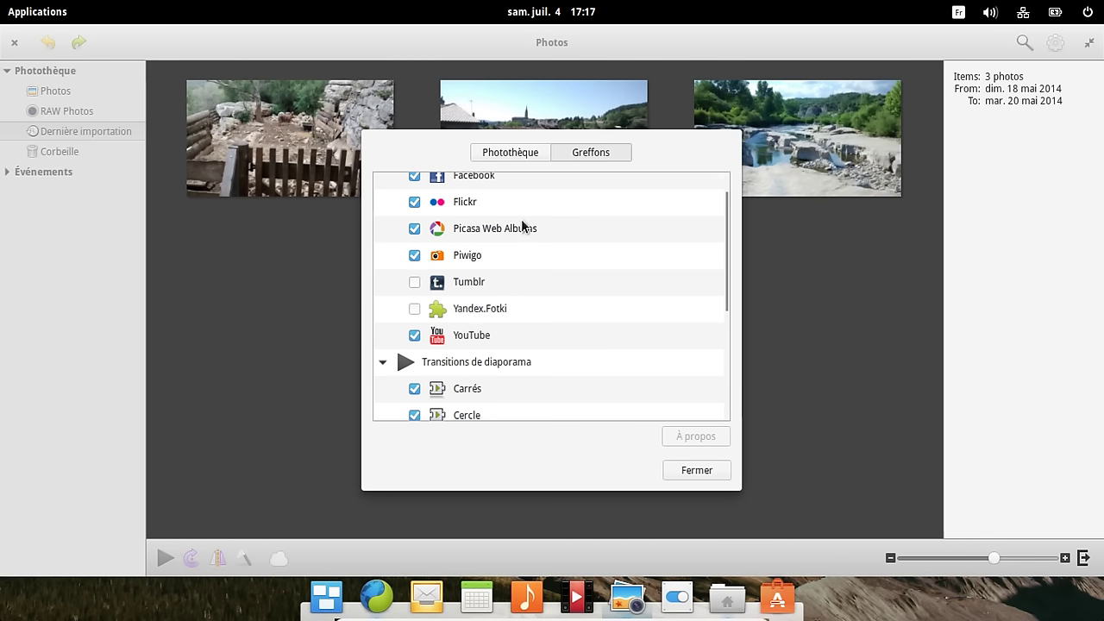
scroll(524, 233, down, 1)
scroll(528, 235, up, 5)
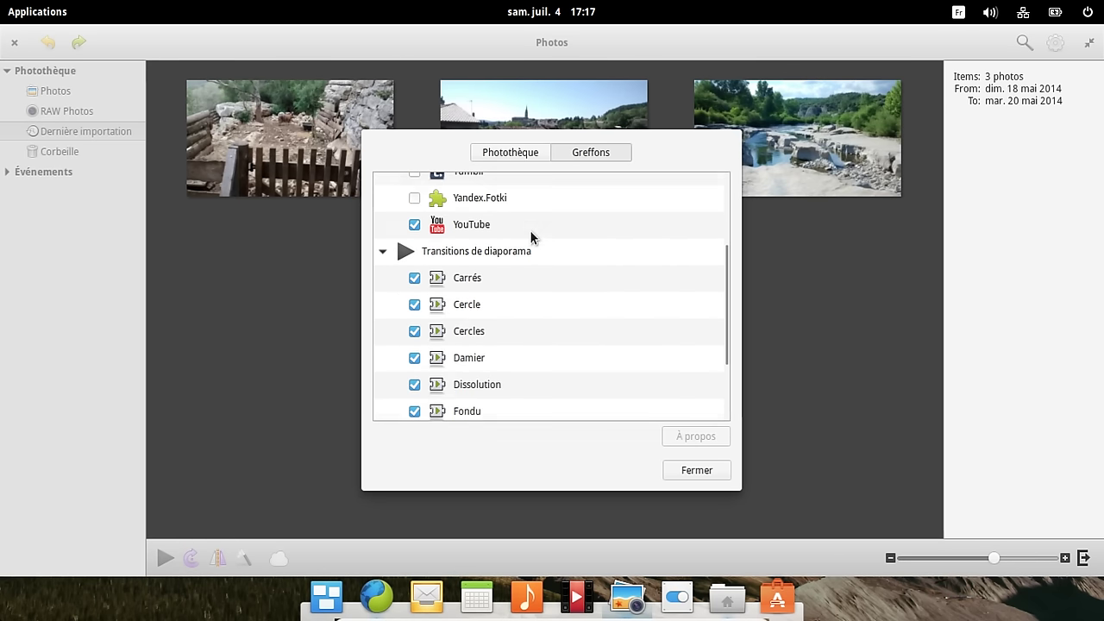
click(713, 469)
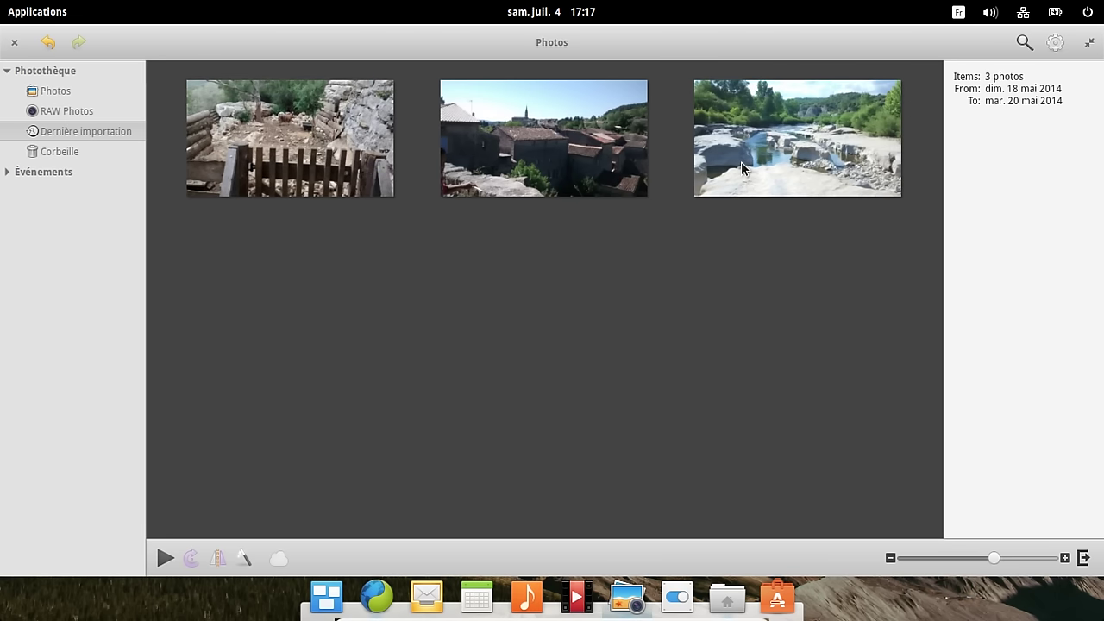
click(14, 43)
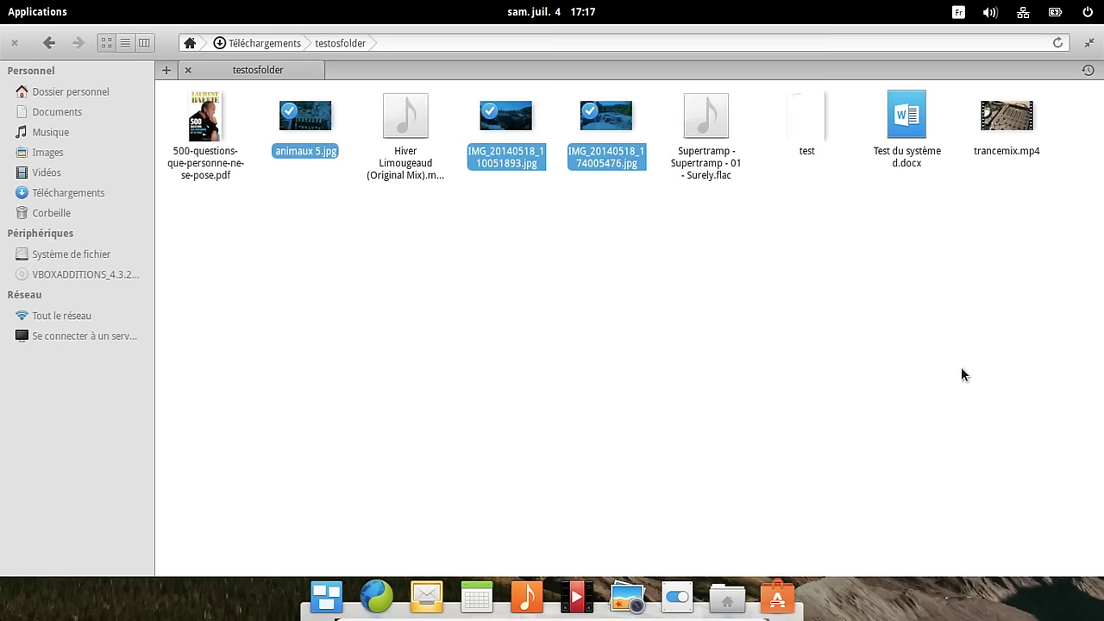
click(963, 369)
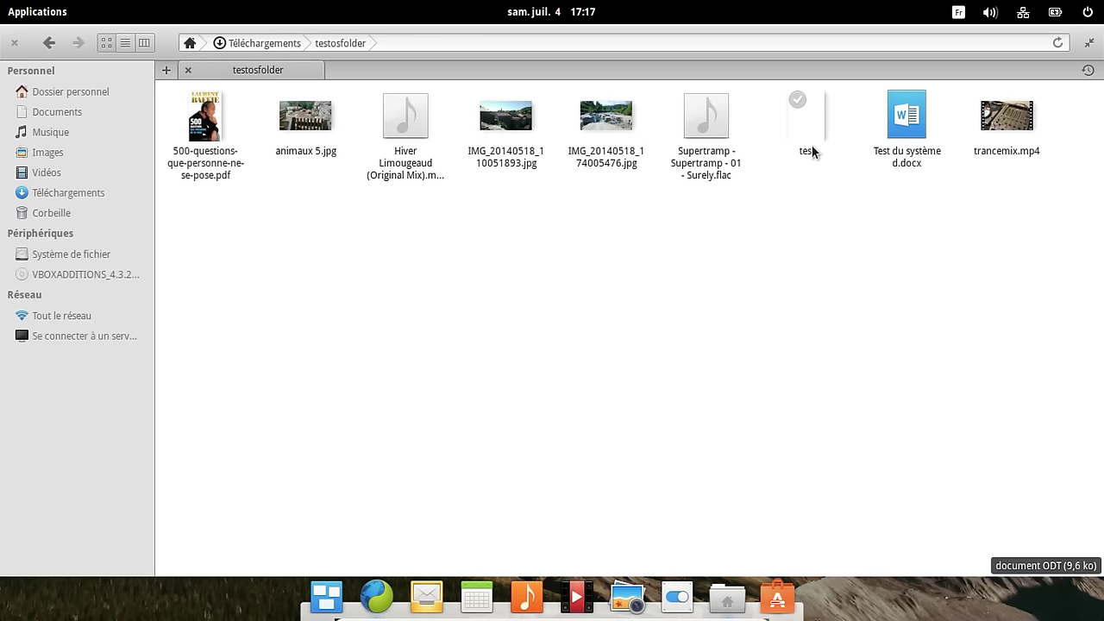
- Look through both pages of installed applications and open Software Center
click(14, 11)
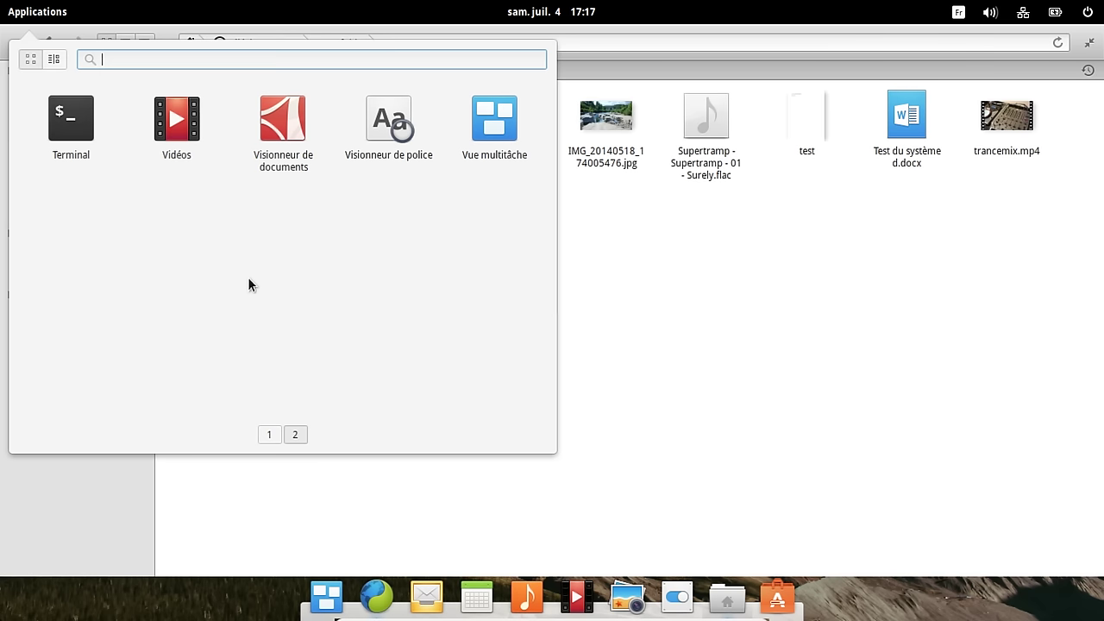
scroll(249, 284, up, 1)
scroll(249, 284, down, 1)
scroll(267, 267, up, 1)
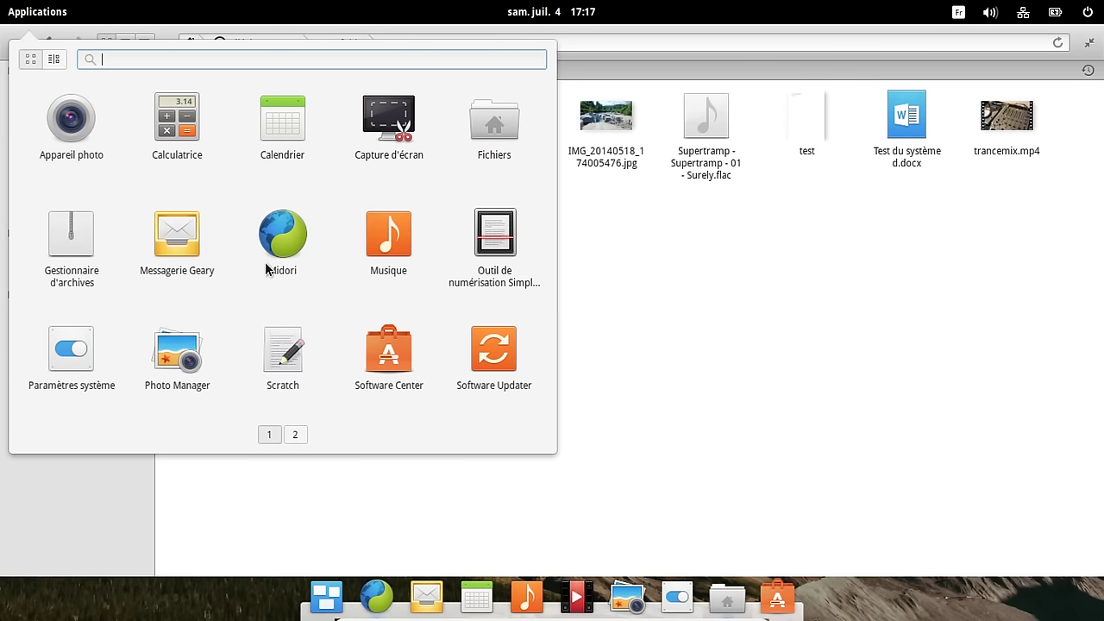
click(373, 354)
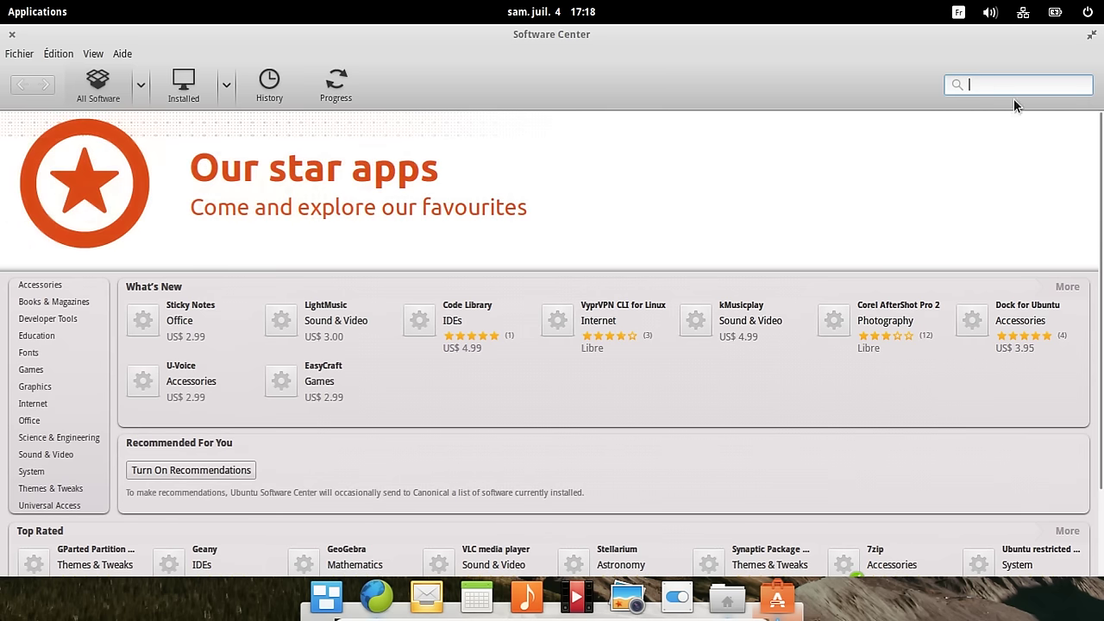
- Search the software catalogue for libreoffice and expand the entry for the full LibreOffice suite
text(libre office)
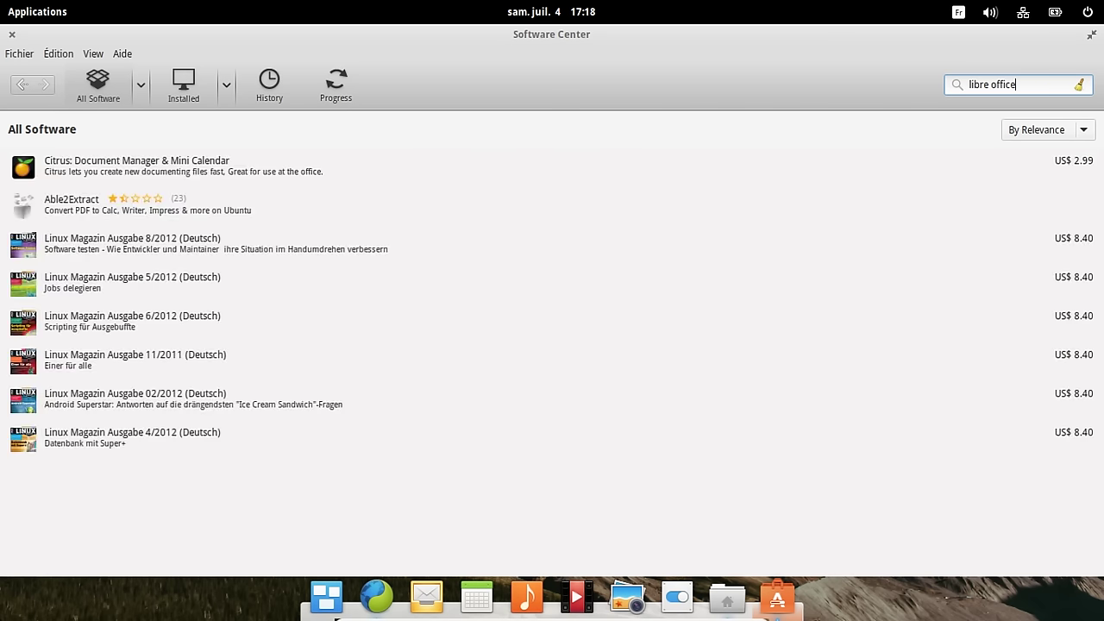
key(Left)
key(Left)
key(Left)
key(Left)
key(Left)
key(Left)
key(BackSpace)
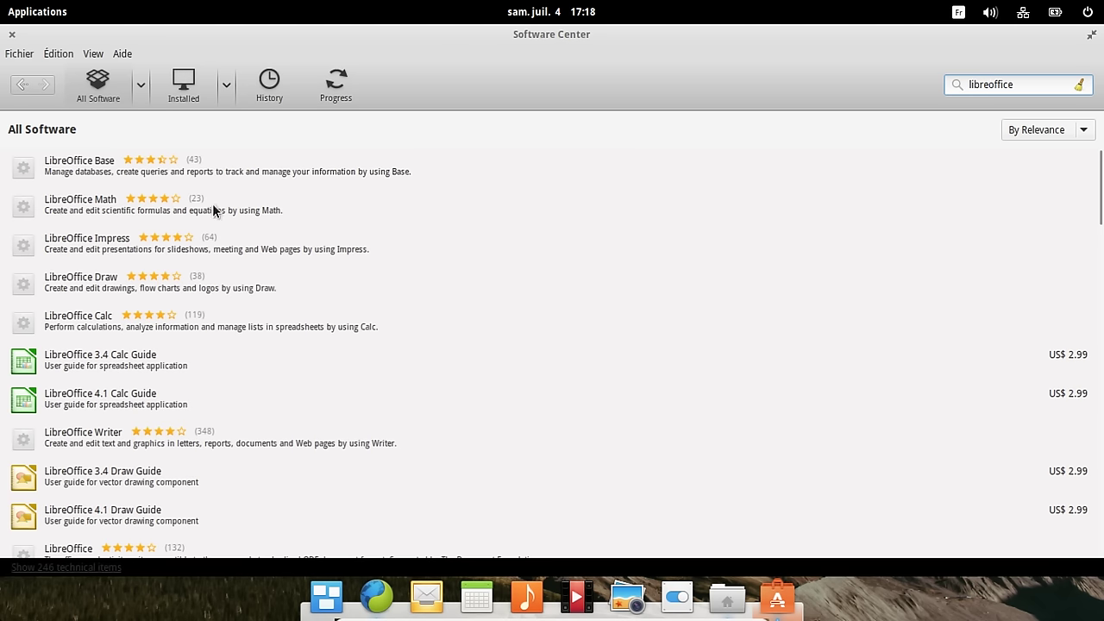
scroll(220, 284, down, 4)
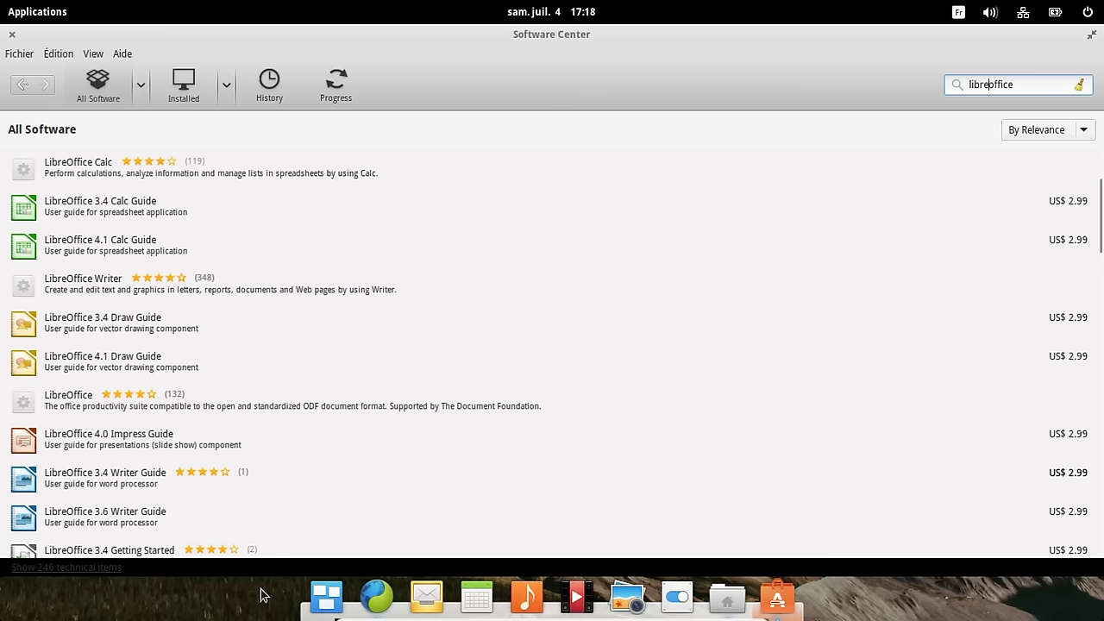
click(87, 412)
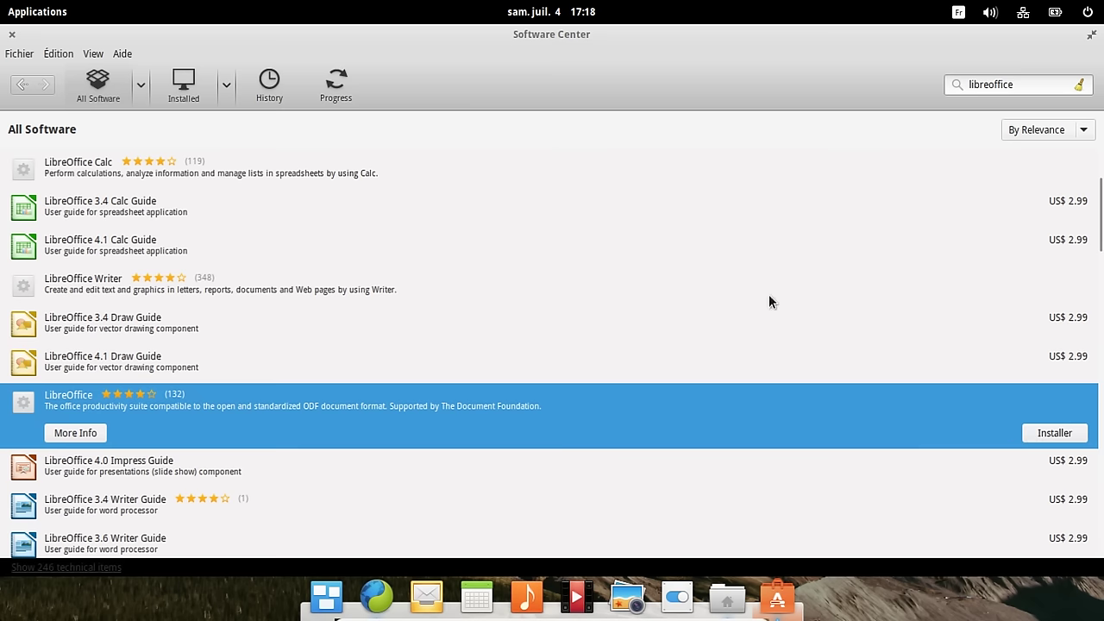
scroll(1037, 280, up, 1)
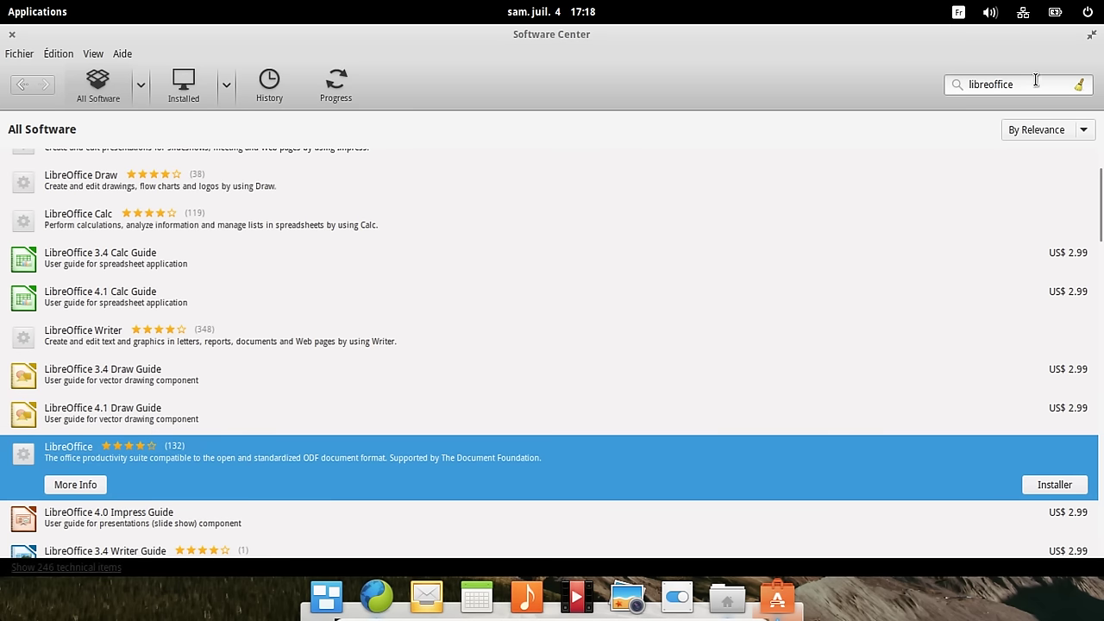
- Search the catalogue for vlc and for gimp, expand the GIMP Image Editor entry, and close Software Center
double_click(1001, 84)
text(vlc)
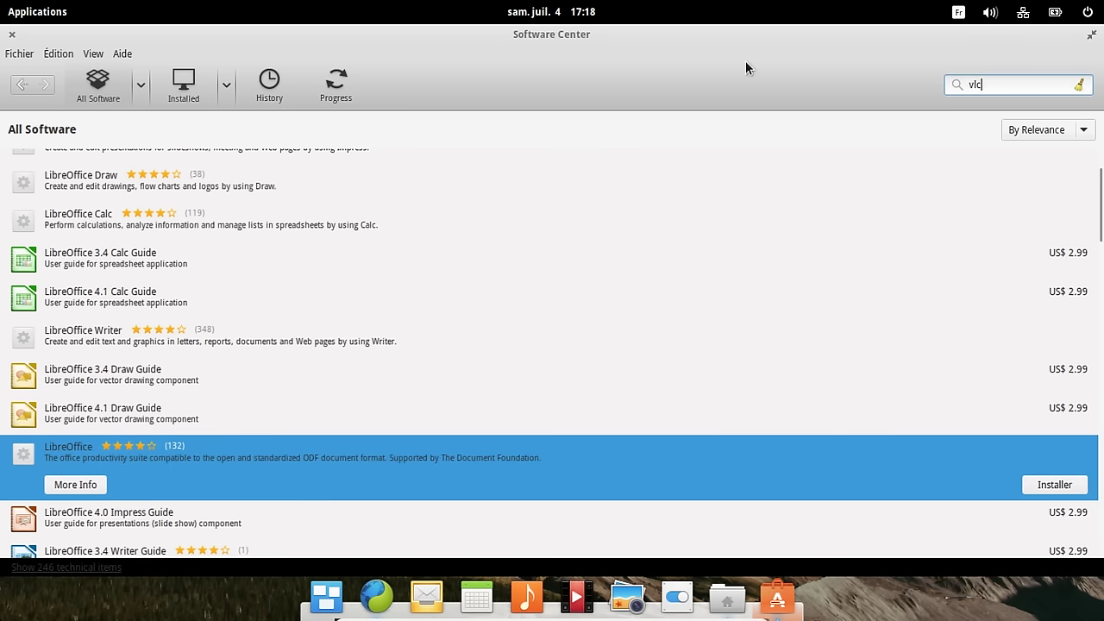
key(BackSpace)
key(BackSpace)
key(BackSpace)
text(gimp)
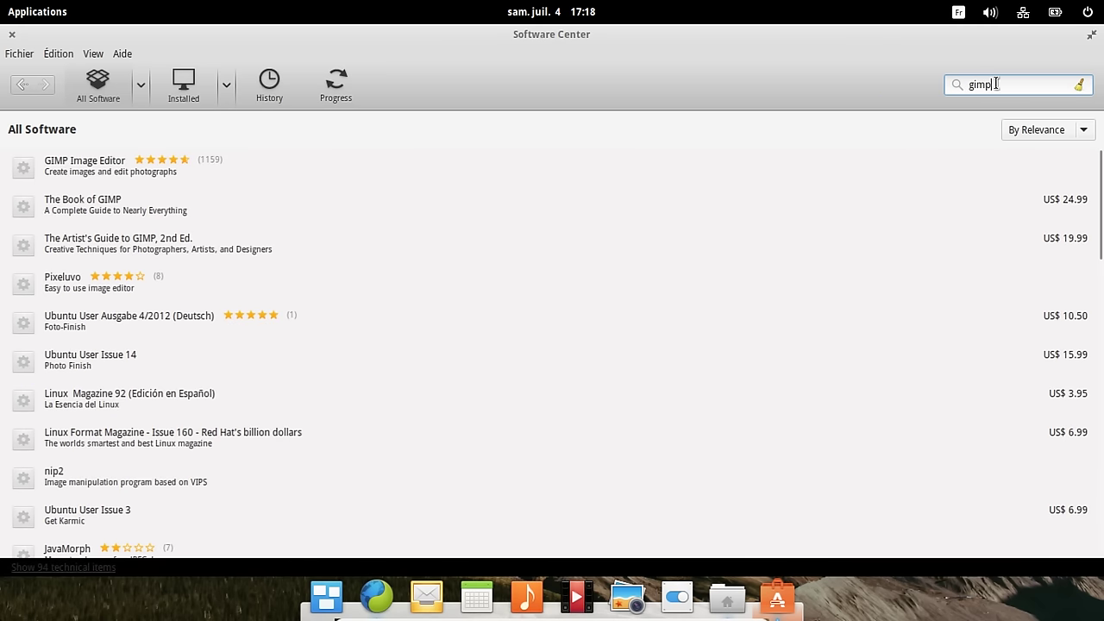
click(557, 183)
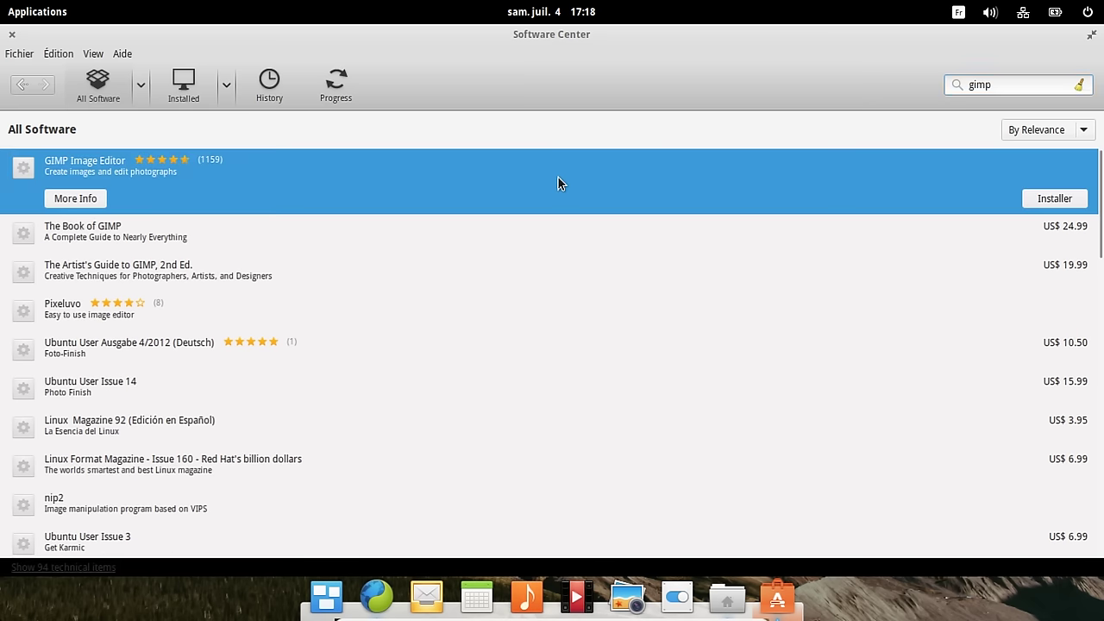
click(11, 36)
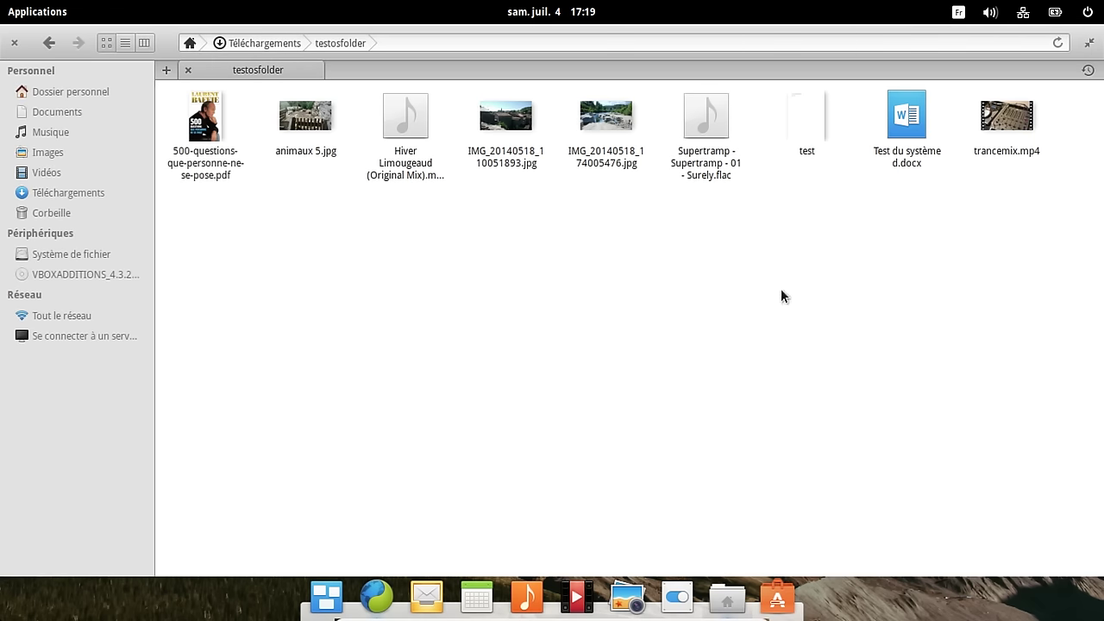
- Close the file manager and open Calendar in a maximized window
key(ctrl+q)
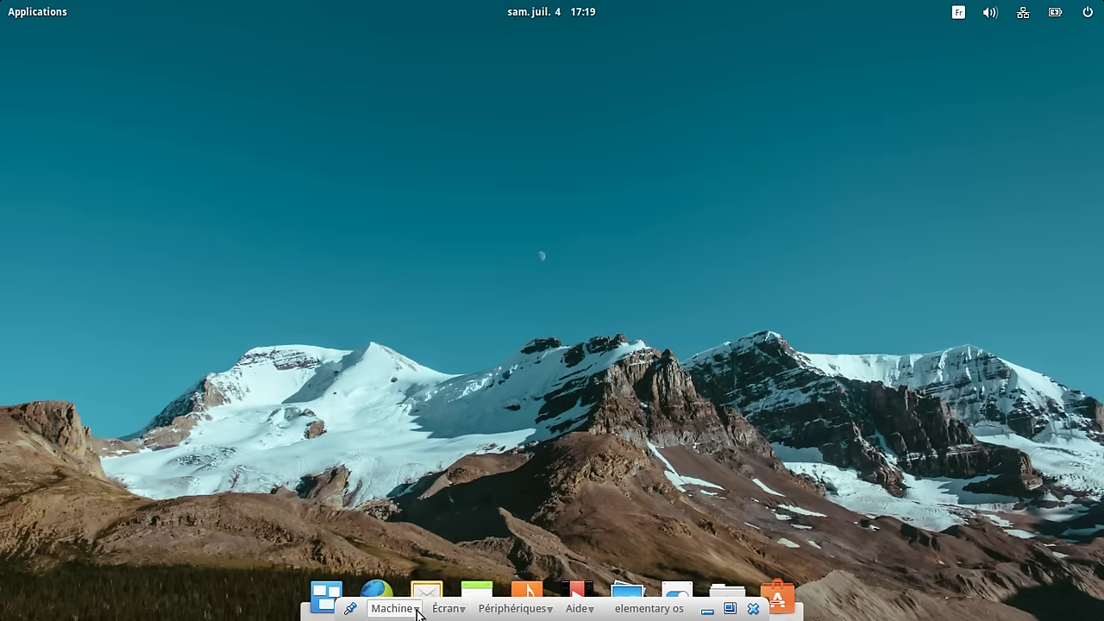
click(473, 586)
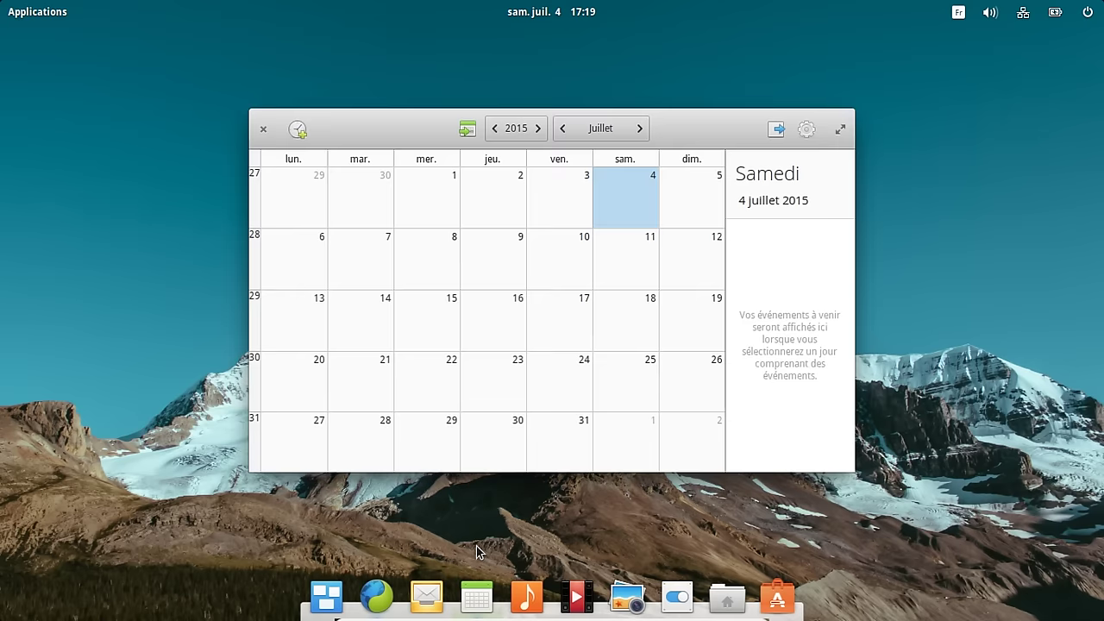
click(842, 129)
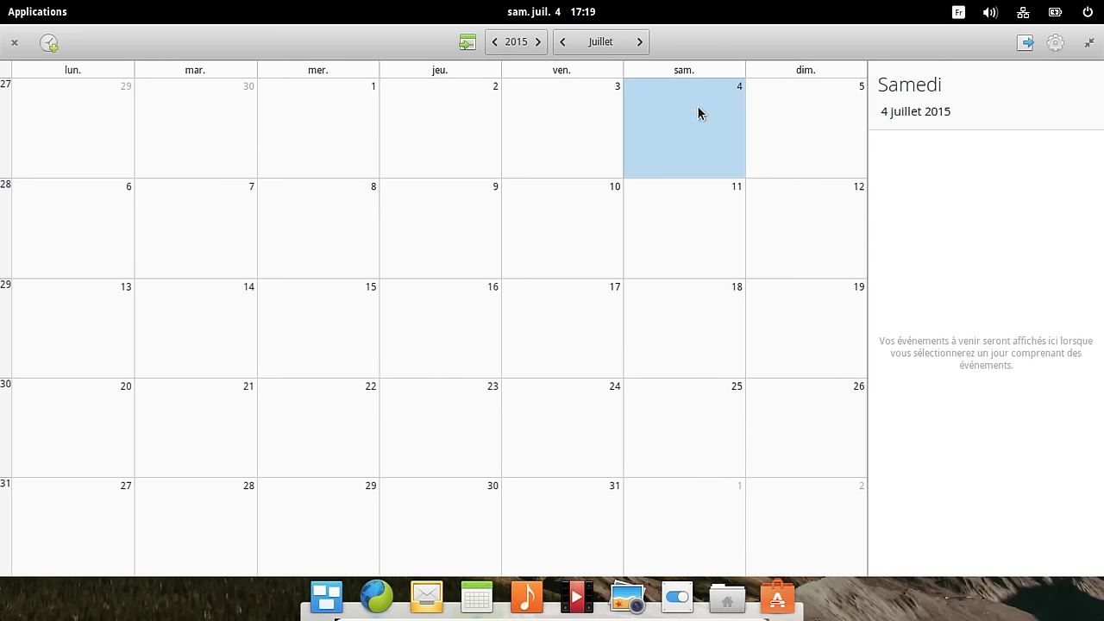
- Start a new event on Sunday 5 July 2015 titled "Vieille voitures limoges"
click(789, 129)
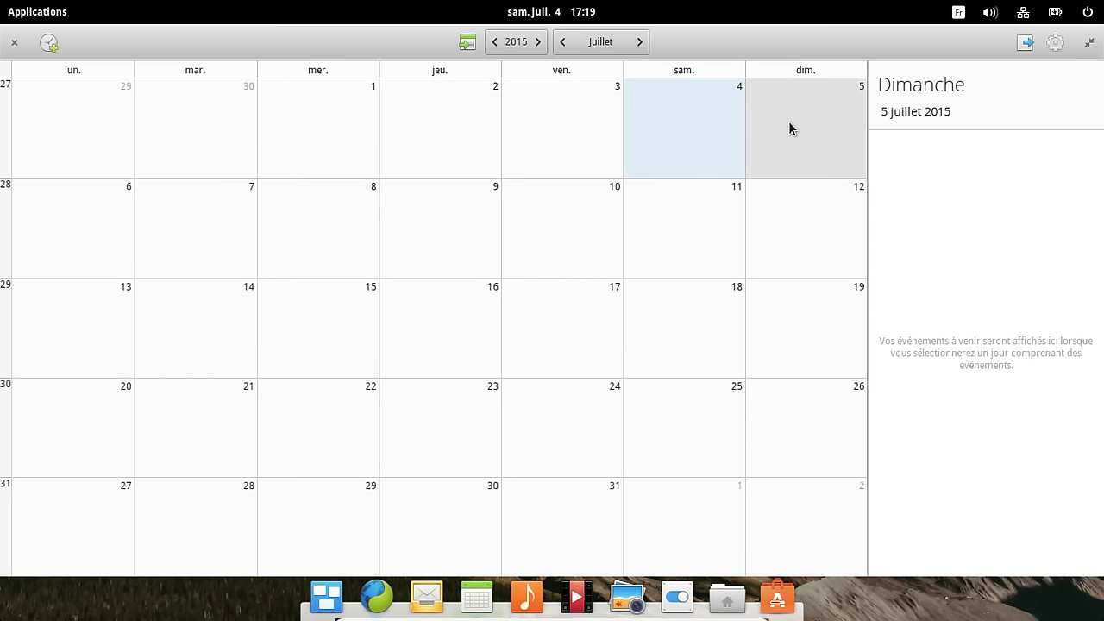
double_click(790, 129)
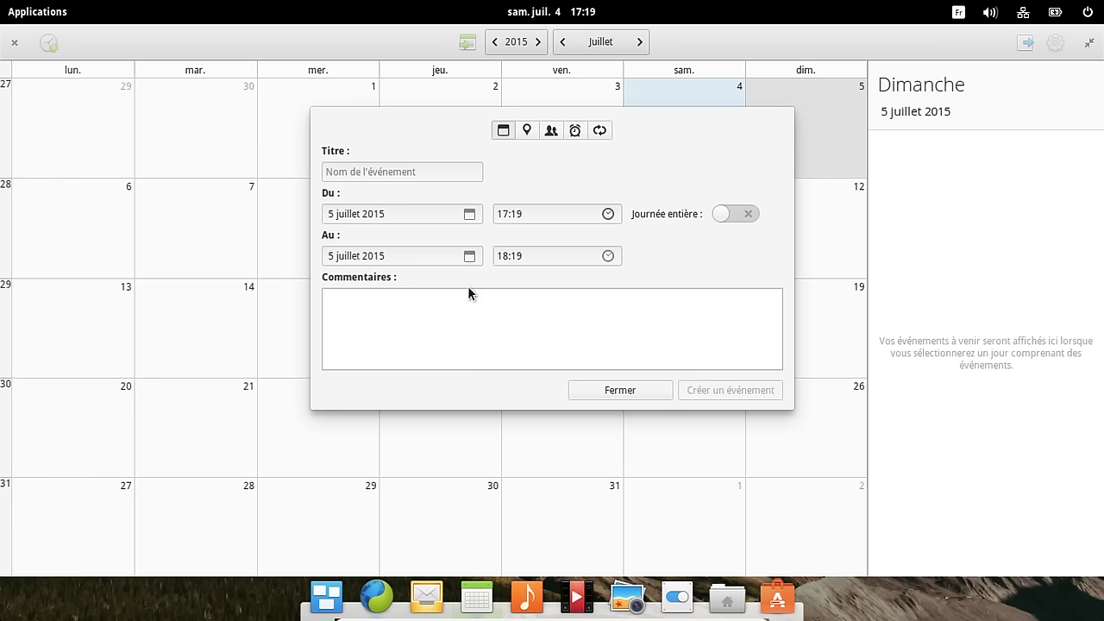
click(358, 174)
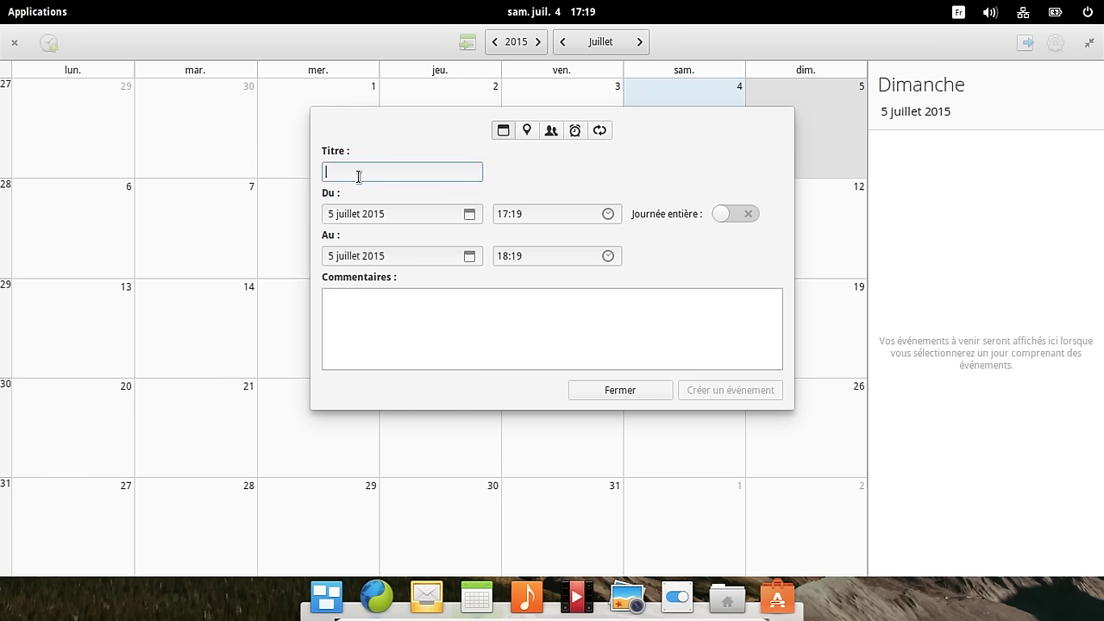
text(Vieille voiture)
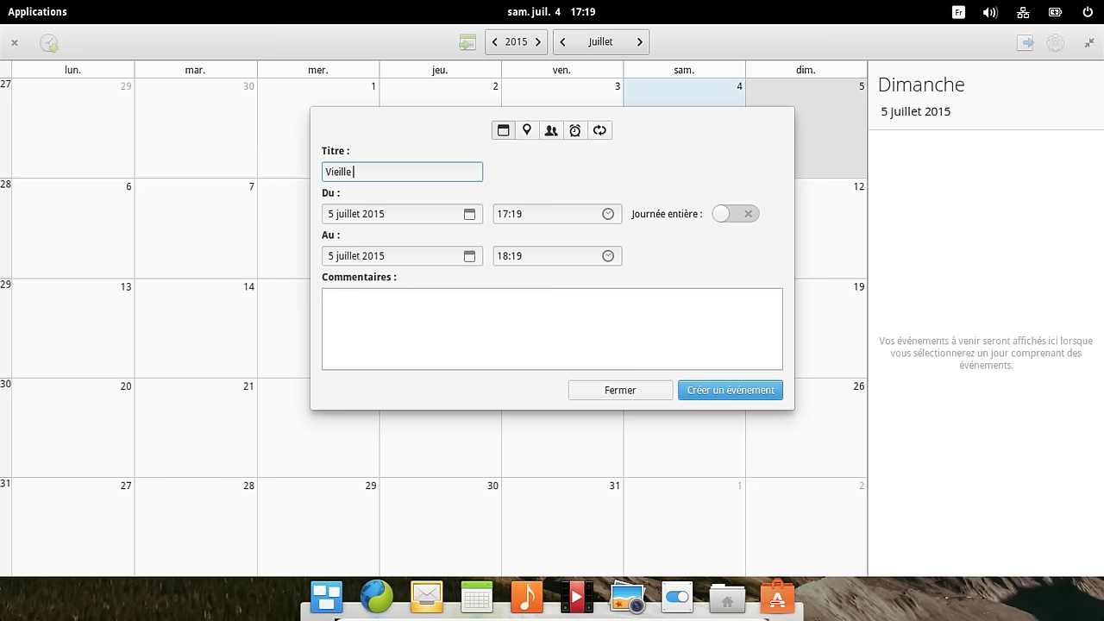
text(s limoges)
- Set the event's location to "limoges 87000" and locate it on the map
click(528, 130)
click(509, 169)
text(limoges)
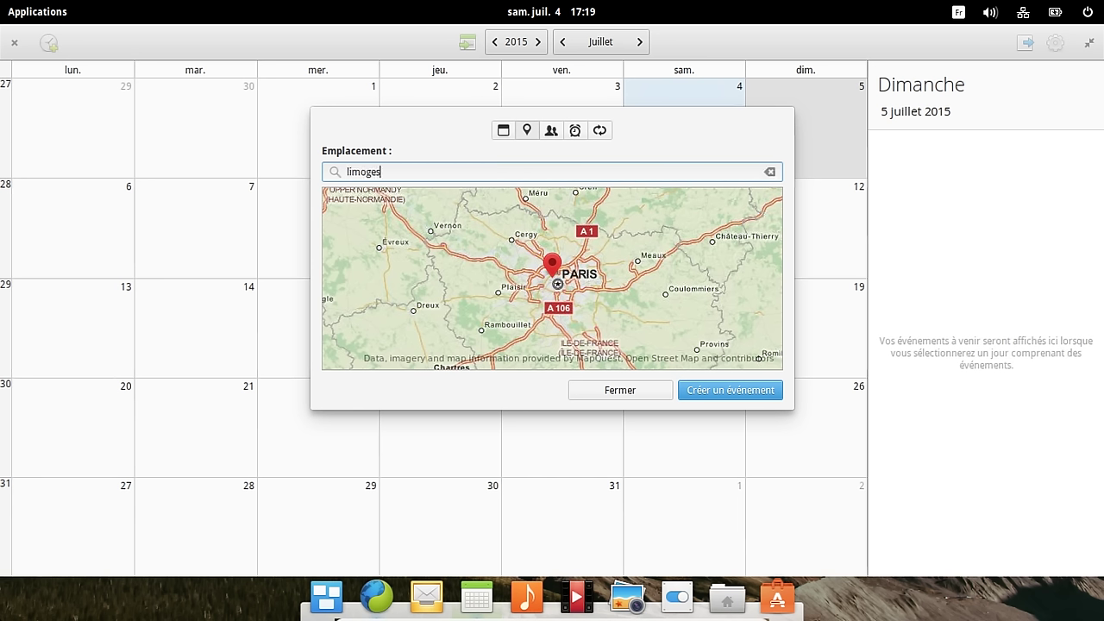
text( 87000)
key(Return)
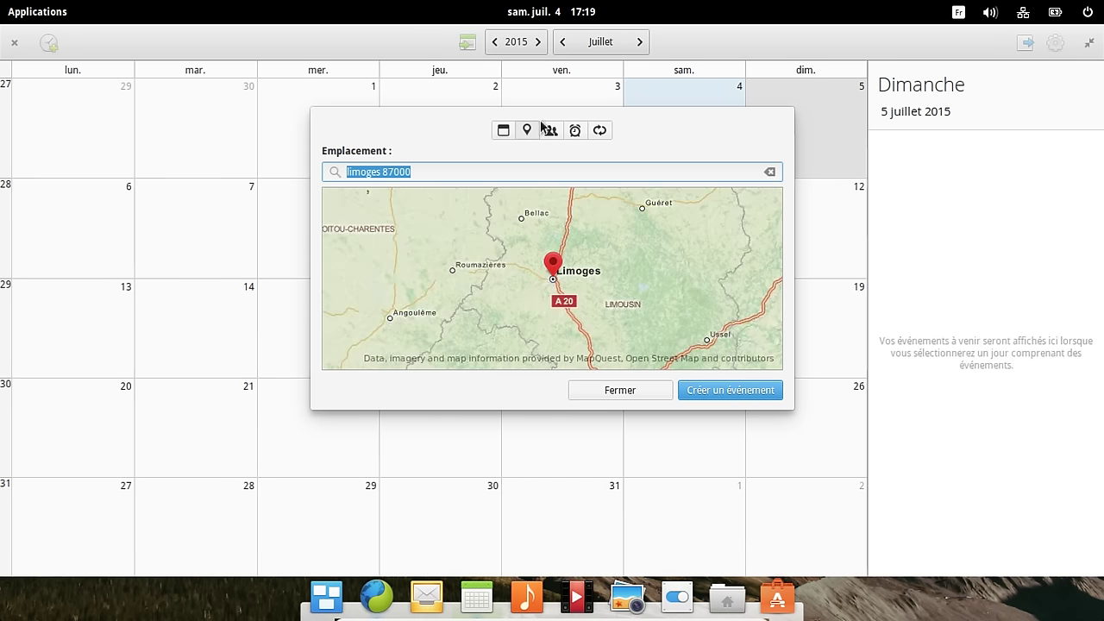
- Check the event's reminders, make it an all-day event with a short comment, and create it
click(574, 130)
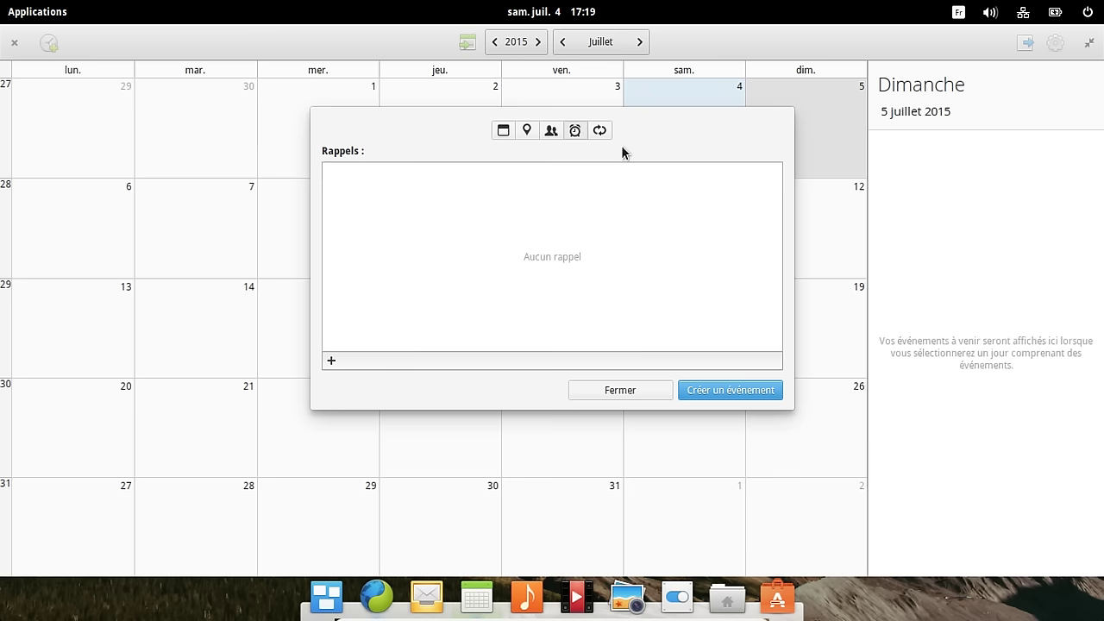
click(502, 130)
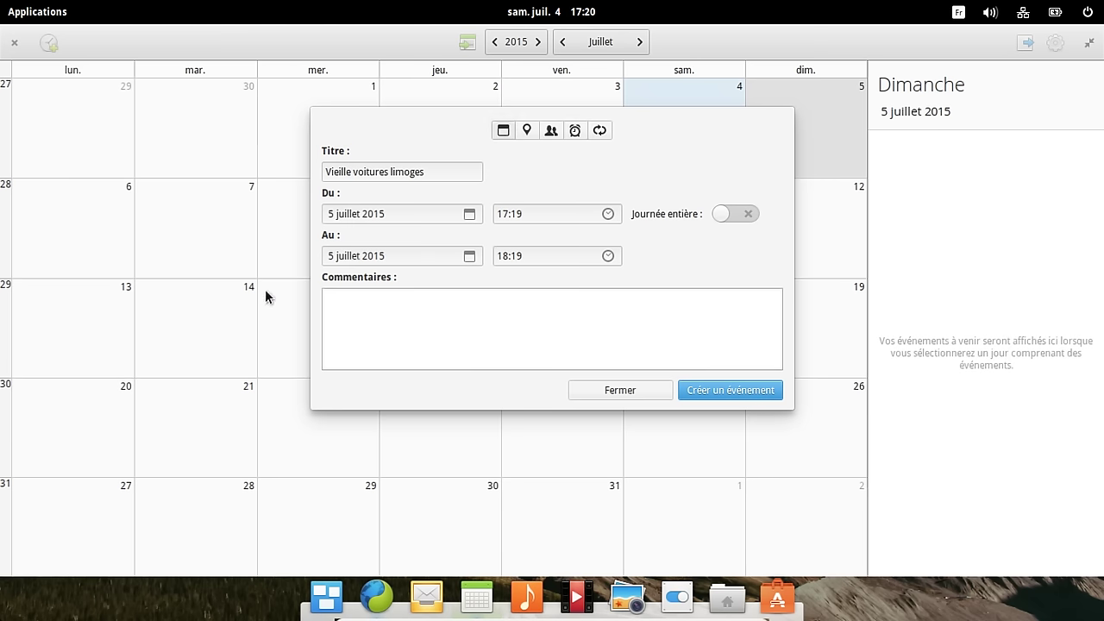
click(735, 214)
click(499, 329)
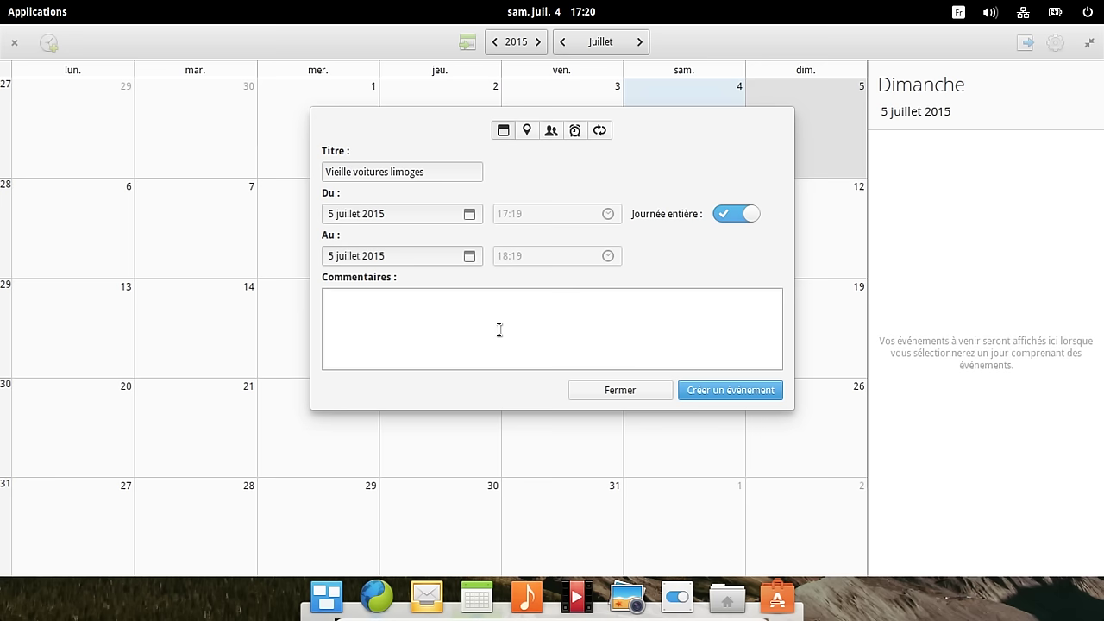
text(a fauie)
key(BackSpace)
key(BackSpace)
text(ir)
click(760, 388)
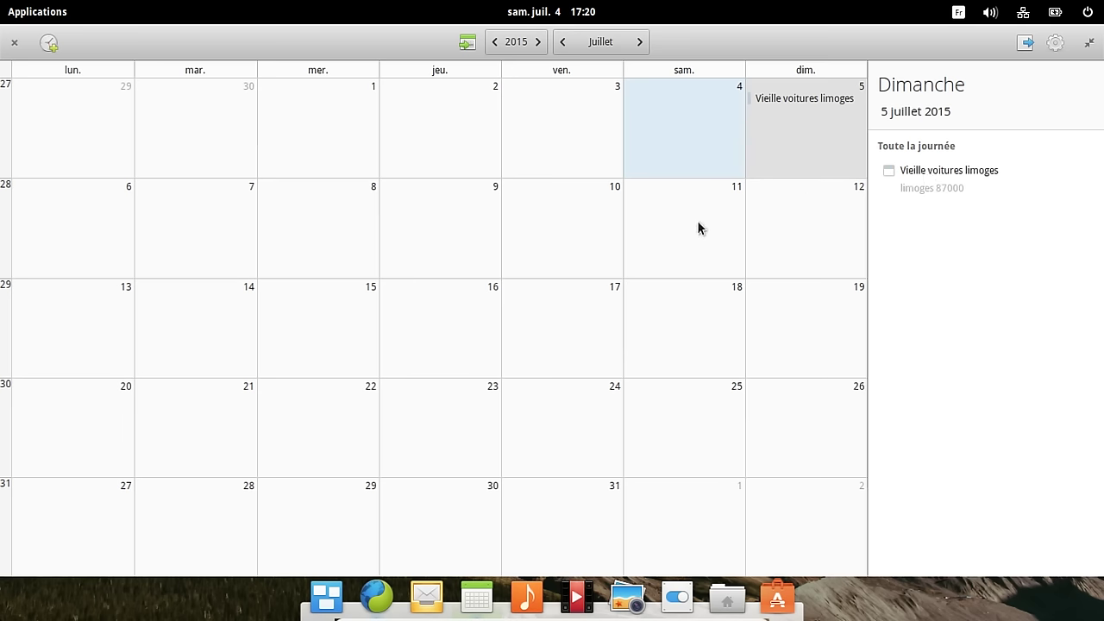
- View the calendar list, the new calendar form and a blank event form, closing each without creating anything
click(1054, 43)
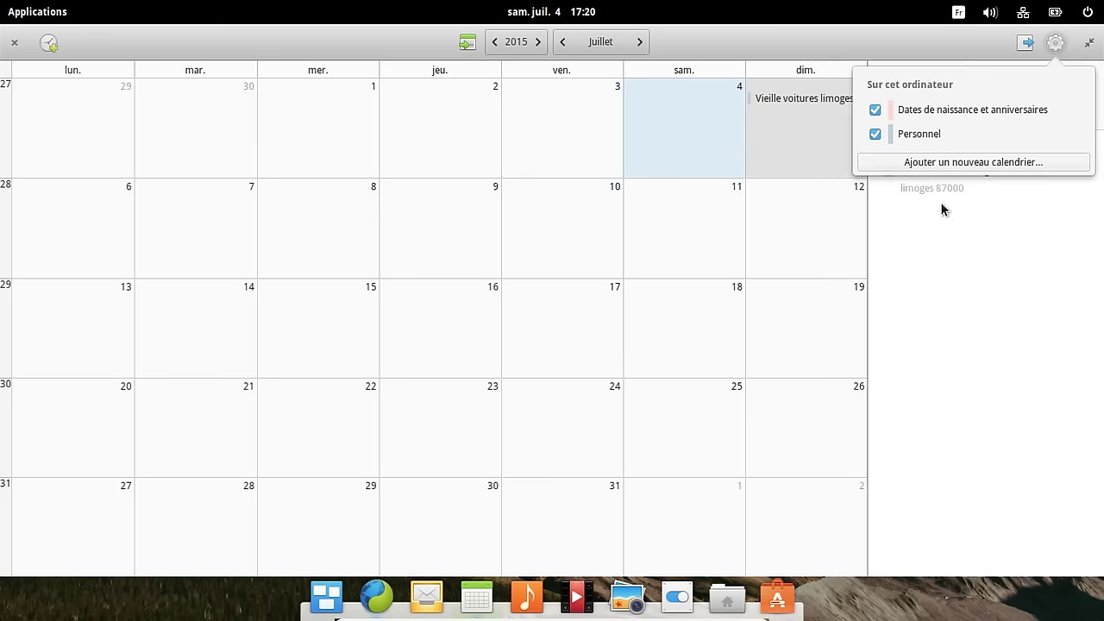
click(942, 164)
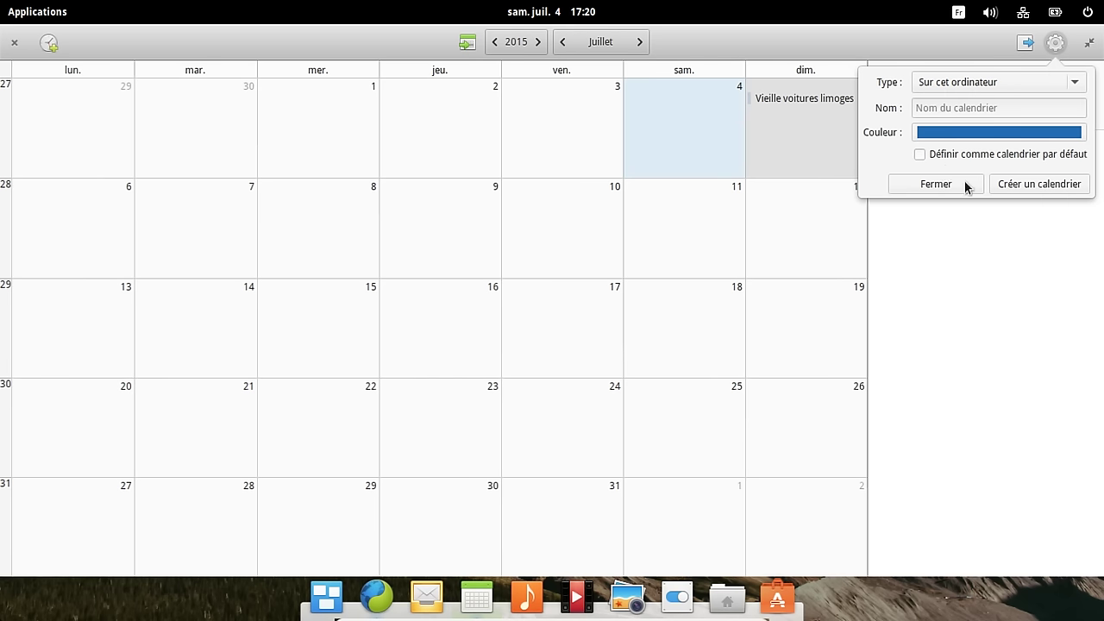
click(936, 183)
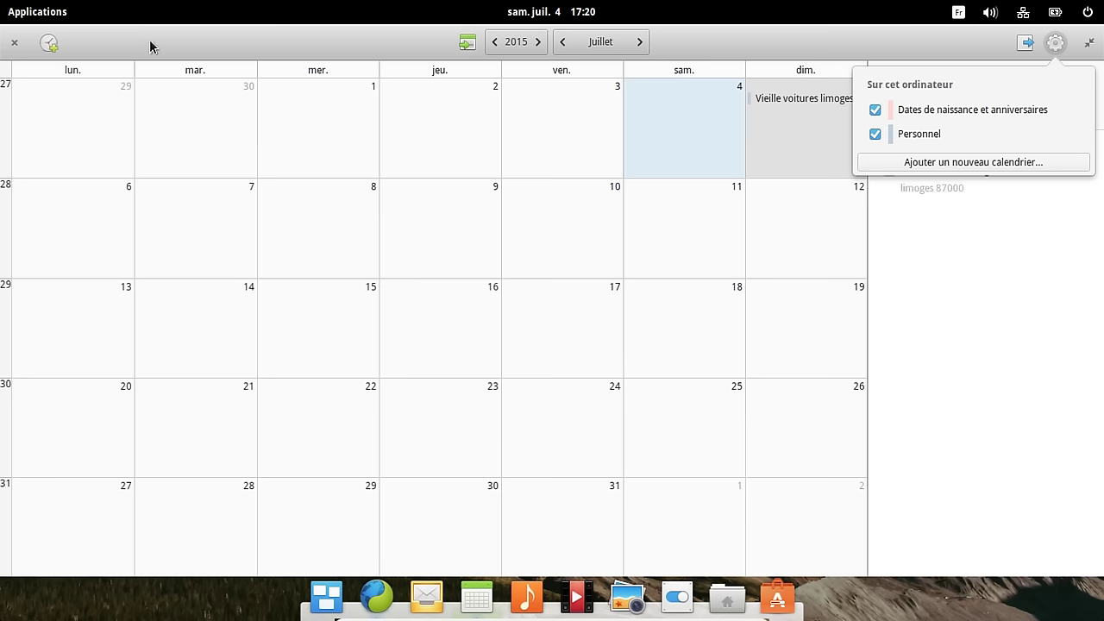
click(48, 44)
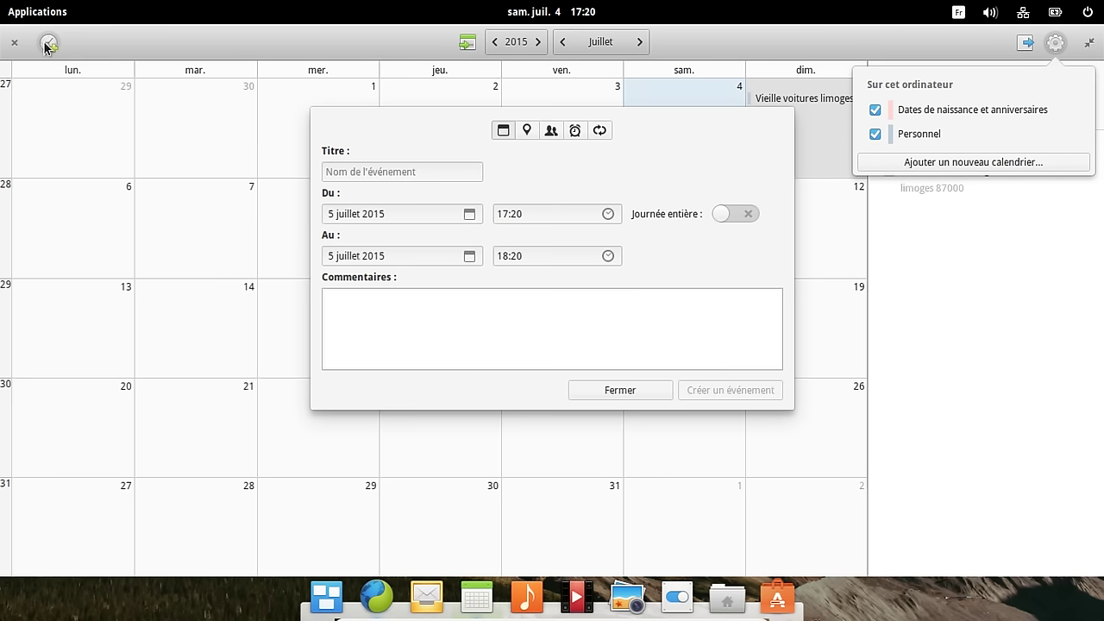
click(643, 388)
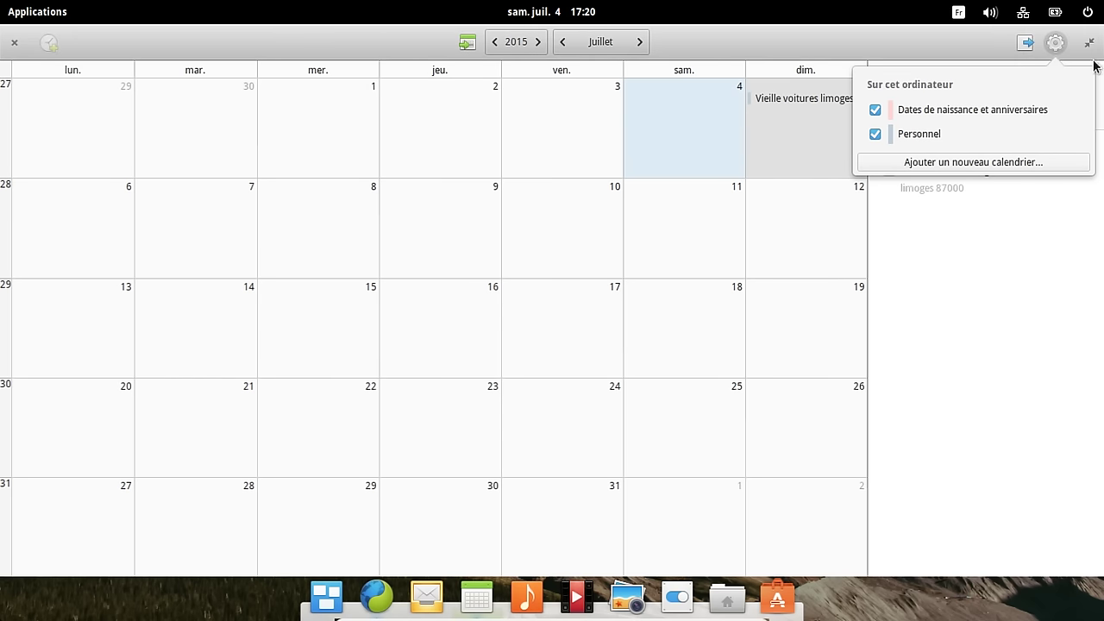
click(1058, 45)
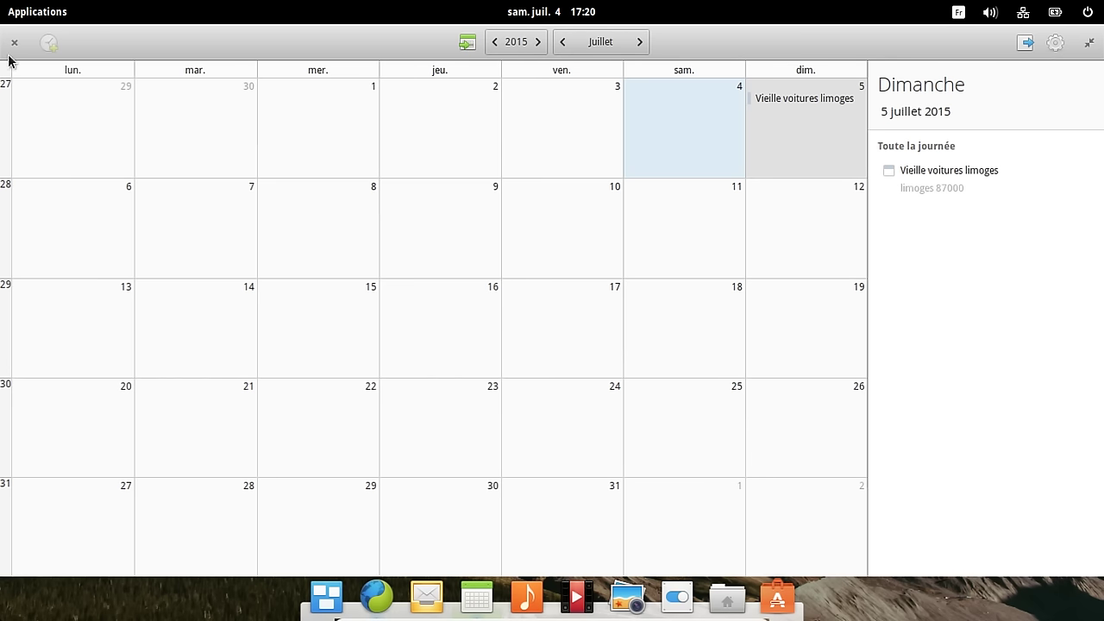
- Browse through the following months, return to July 2015, and close Calendar
click(644, 138)
scroll(733, 390, down, 3)
scroll(733, 390, up, 2)
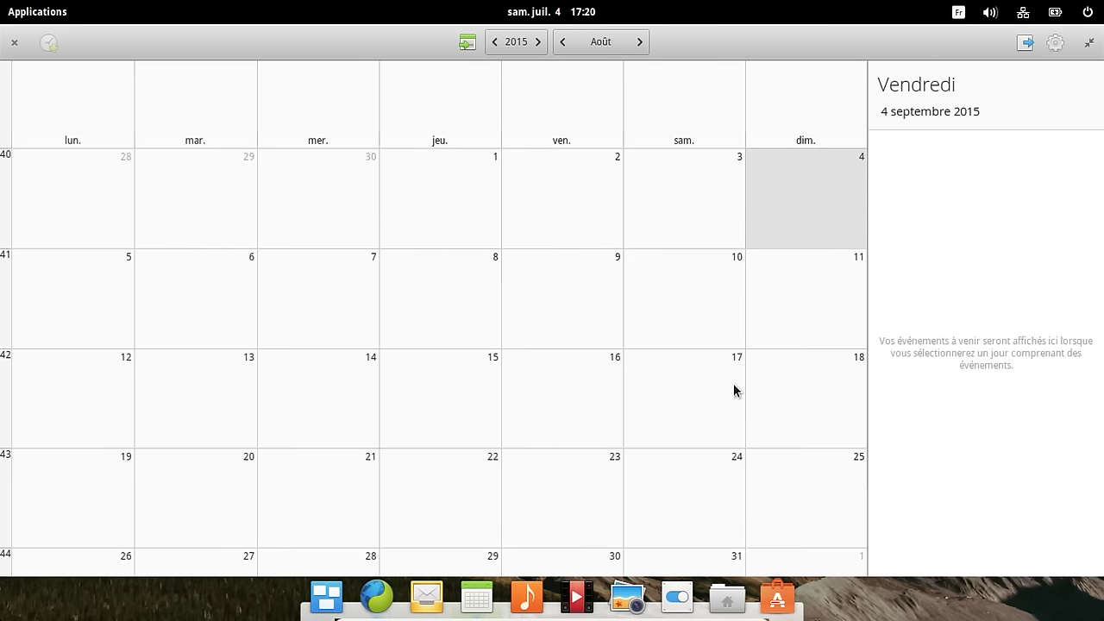
scroll(733, 390, up, 1)
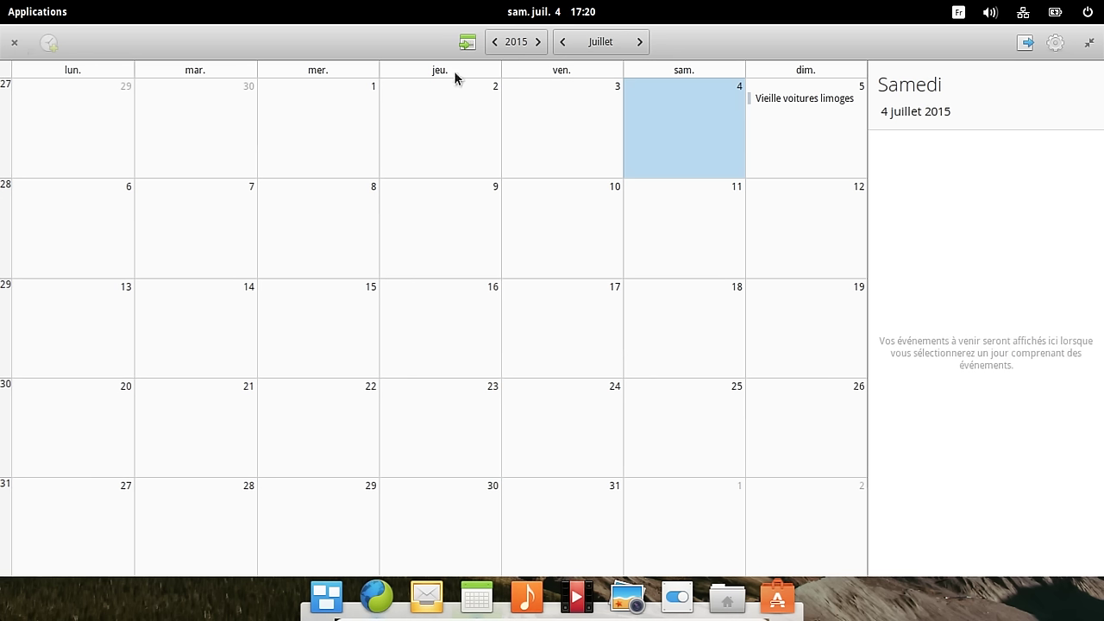
click(15, 40)
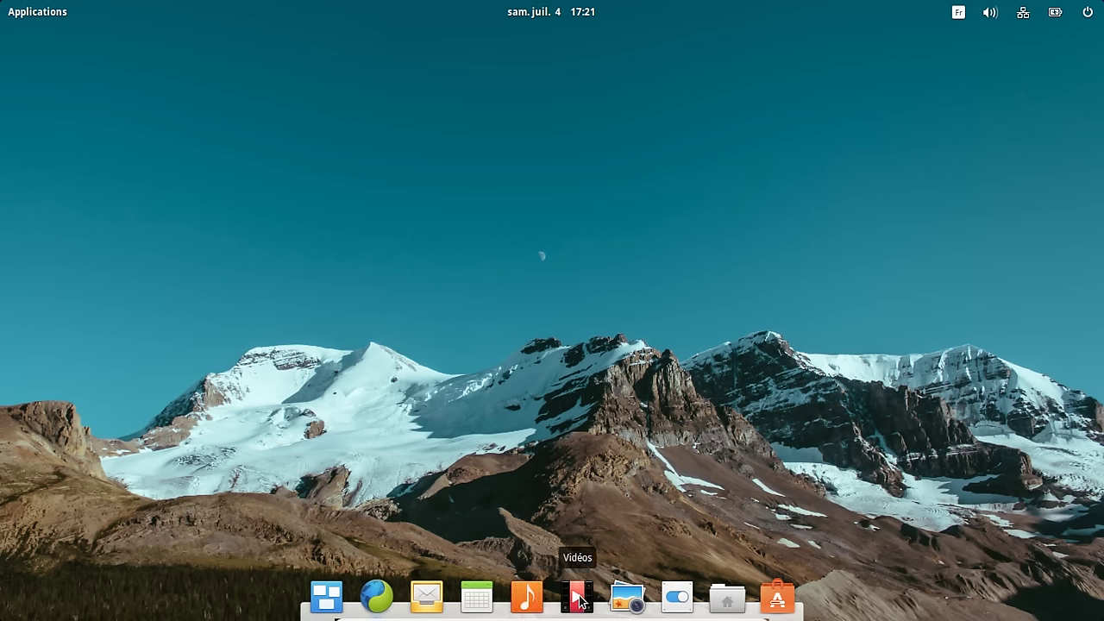
- Open the Midori web browser maximized, then show and close its Applications side panel
click(377, 597)
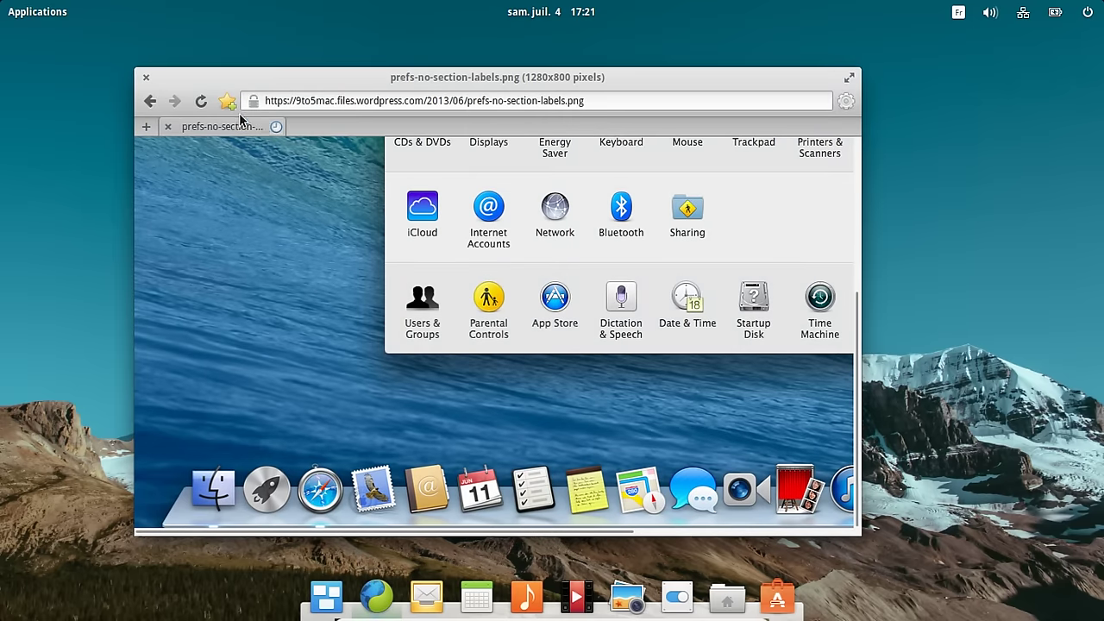
click(850, 75)
click(1088, 59)
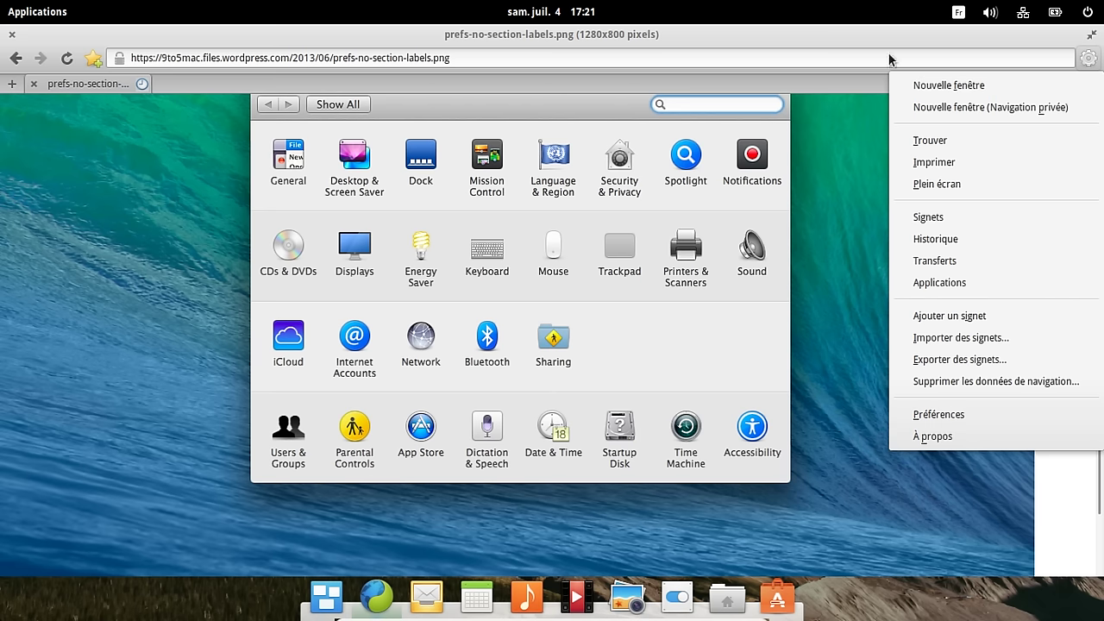
click(944, 287)
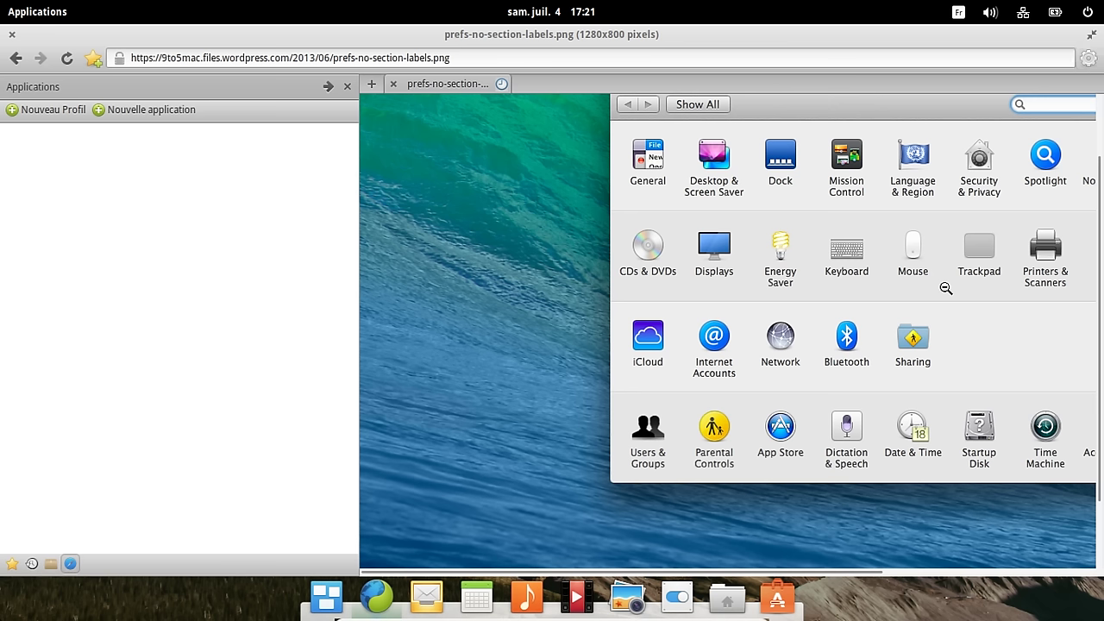
click(347, 86)
- Show the browser's Transferts side panel and close it again
click(1088, 58)
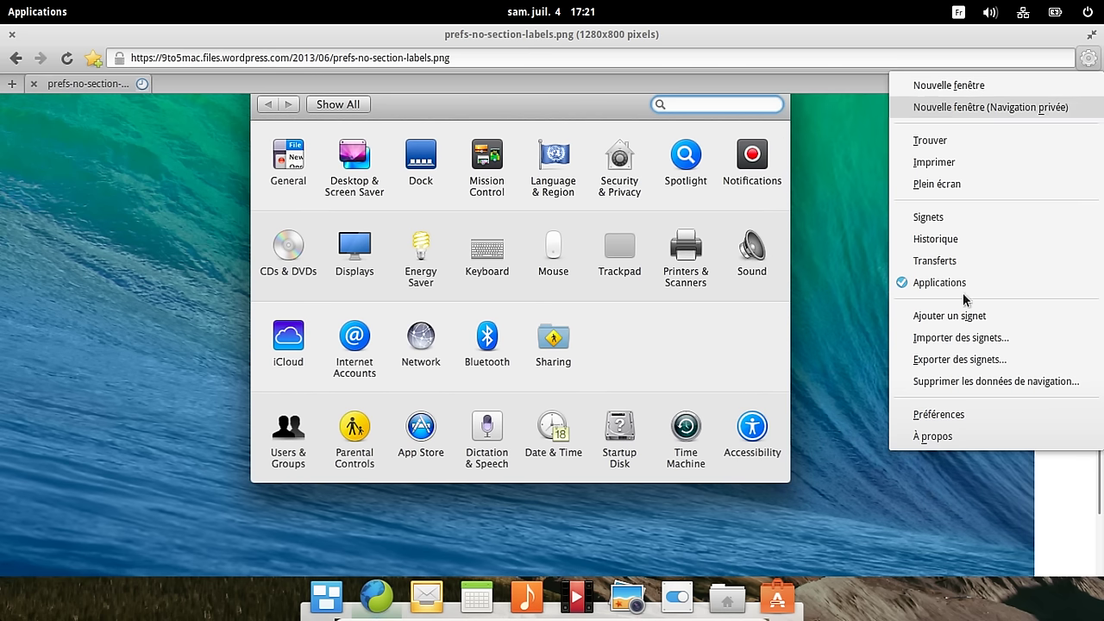
click(935, 260)
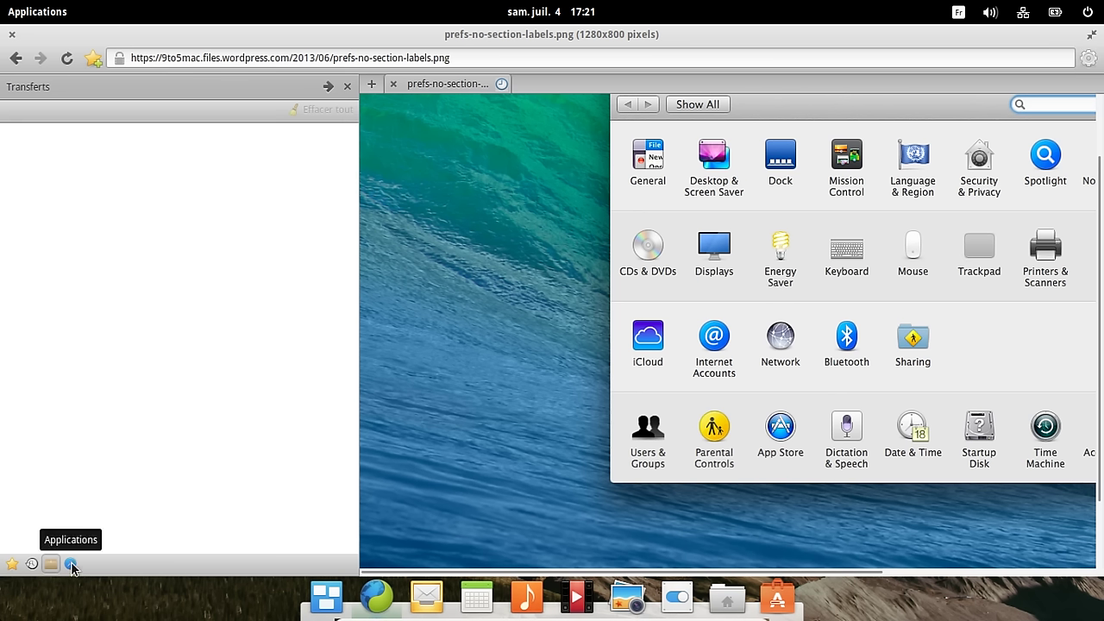
click(1087, 60)
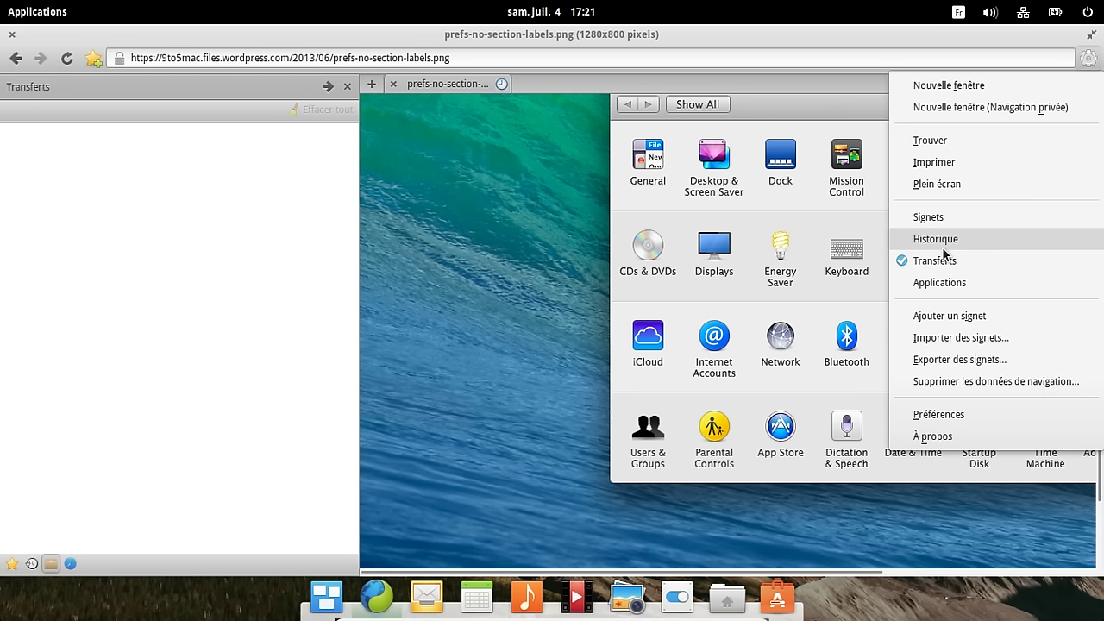
click(348, 88)
click(348, 88)
- Enable the Bloqueur de publicités extension in the browser preferences and close them
click(1086, 64)
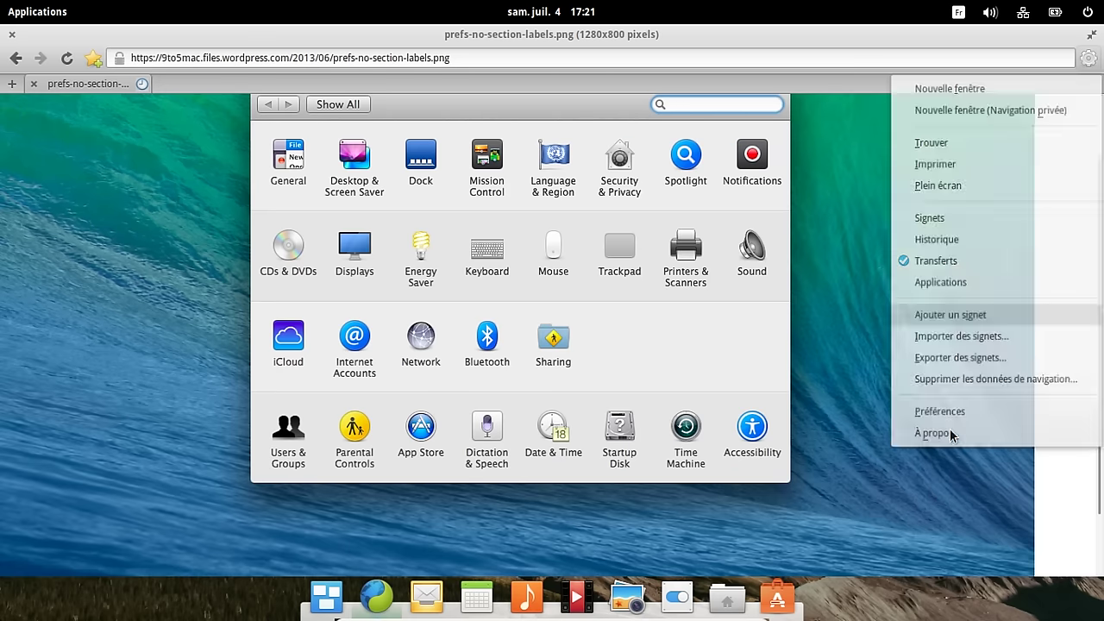
click(946, 417)
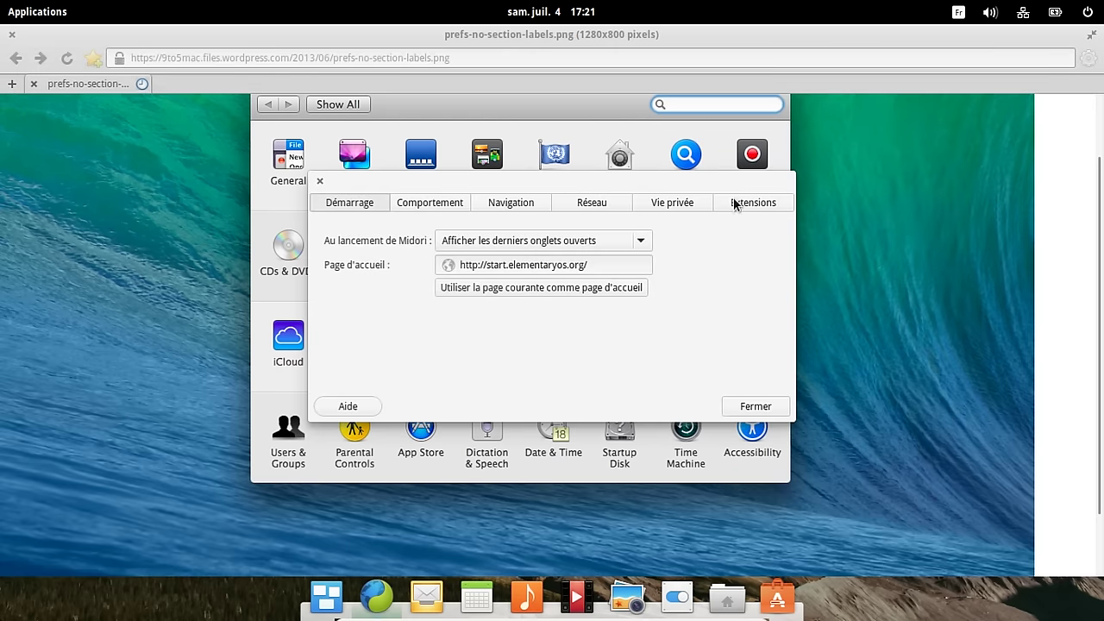
click(729, 206)
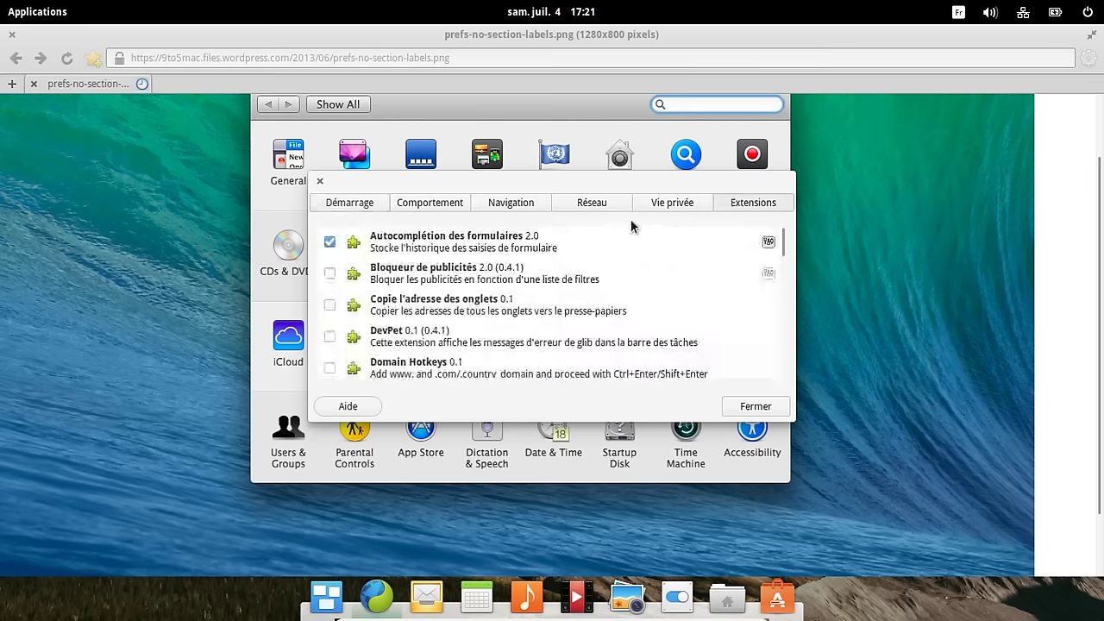
click(329, 275)
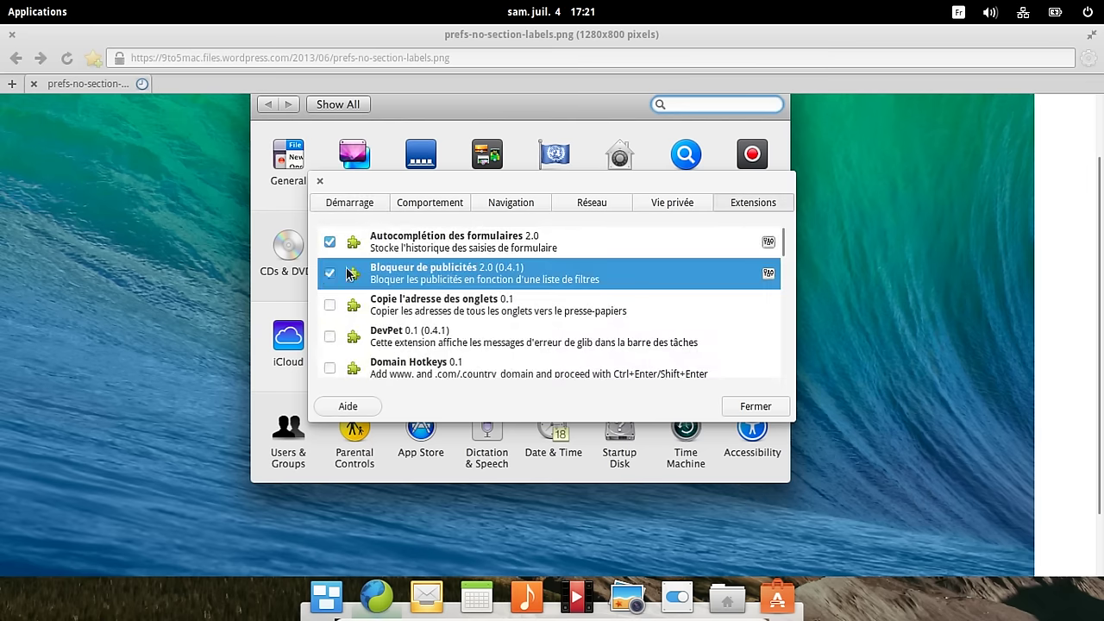
click(746, 405)
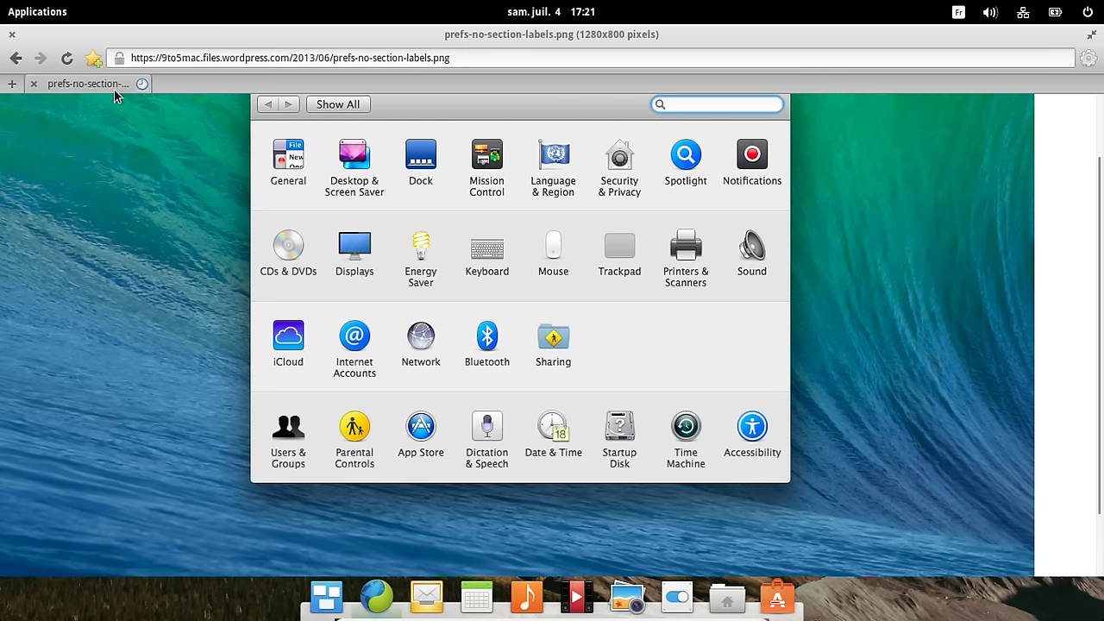
- Search the web for meteofrance, open the official Météo-France site, and dismiss its cookie notice to view the forecast map
click(469, 59)
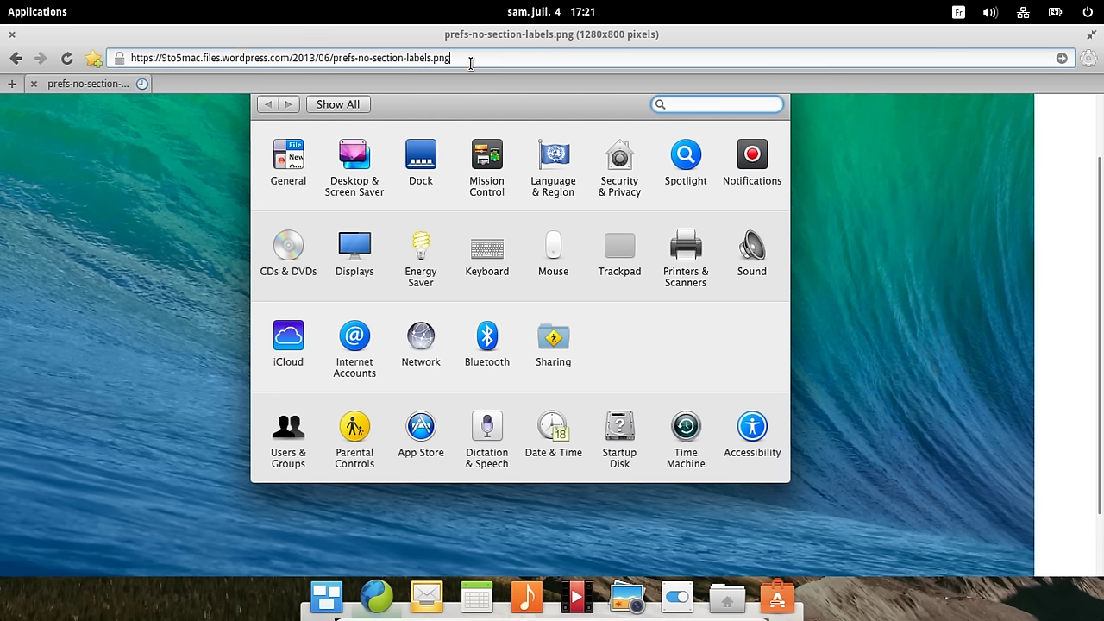
text(meteofrance)
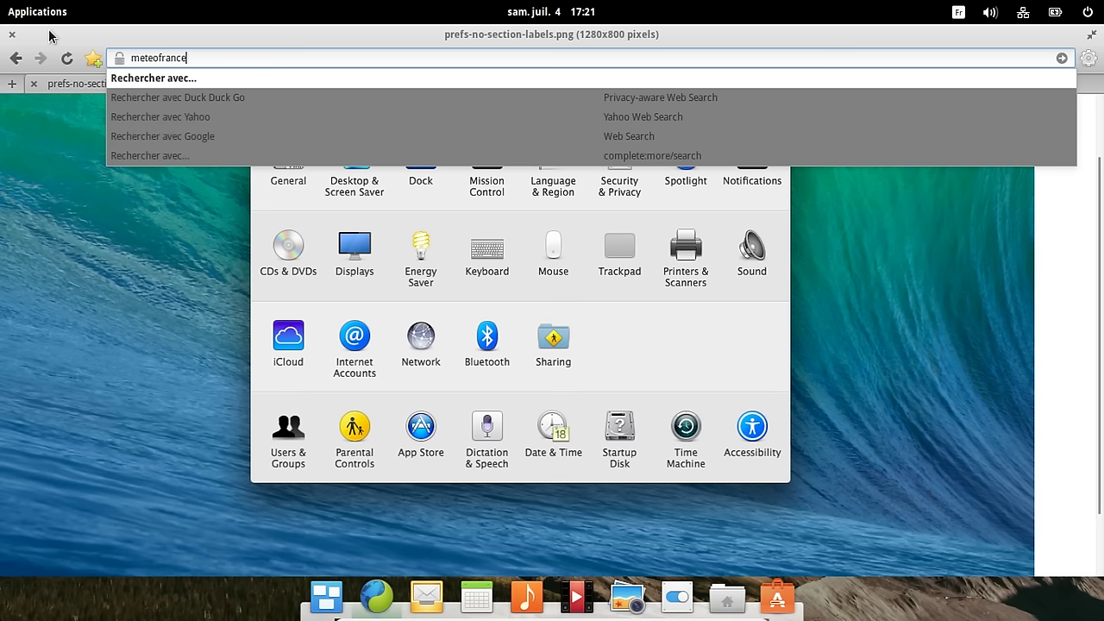
key(Return)
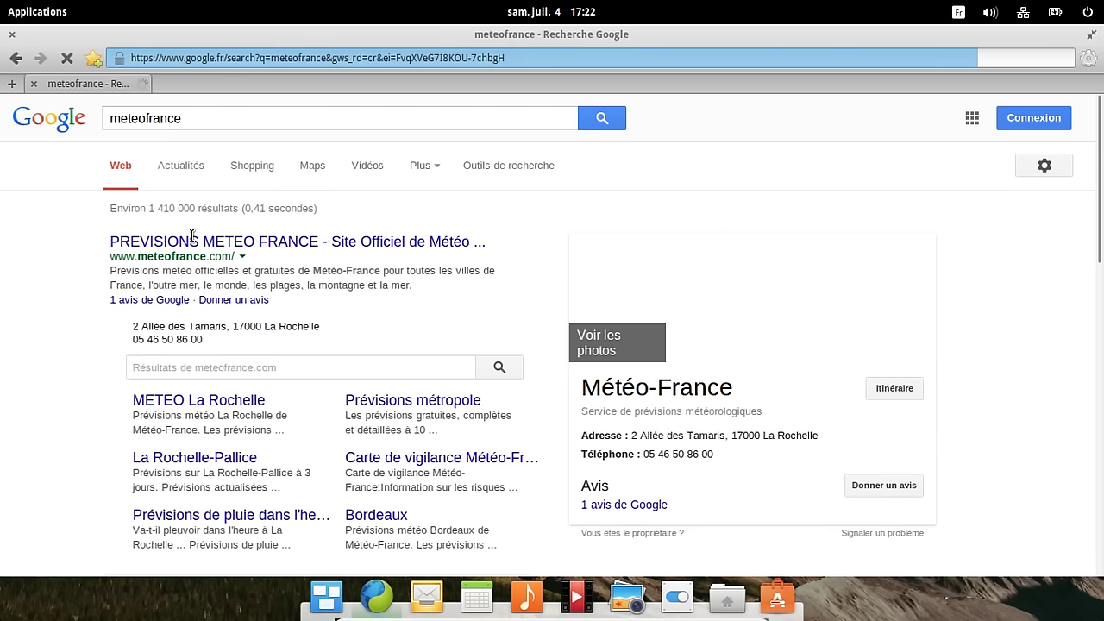
click(325, 315)
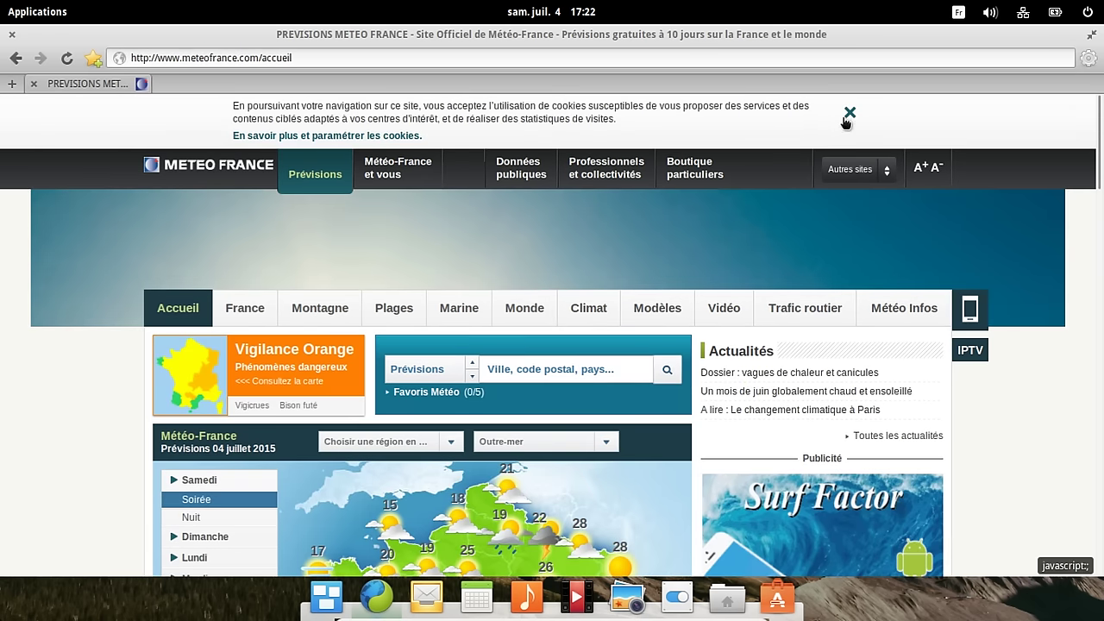
click(850, 113)
scroll(853, 172, down, 1)
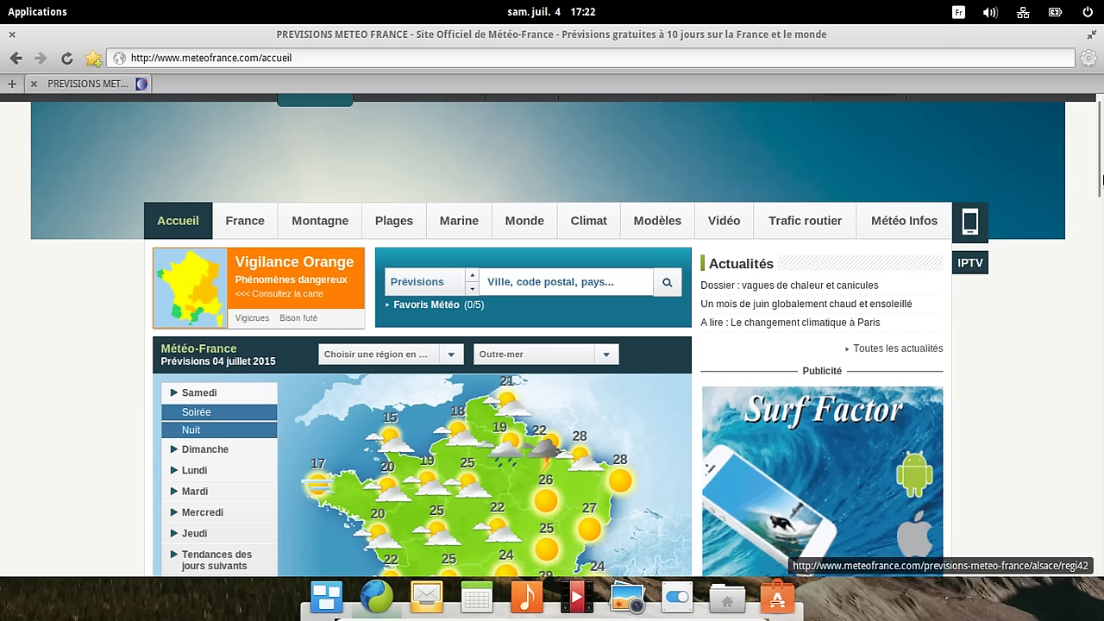
- Go to youtube.com from the Météo-France page and pause the featured video that starts playing
scroll(545, 425, down, 5)
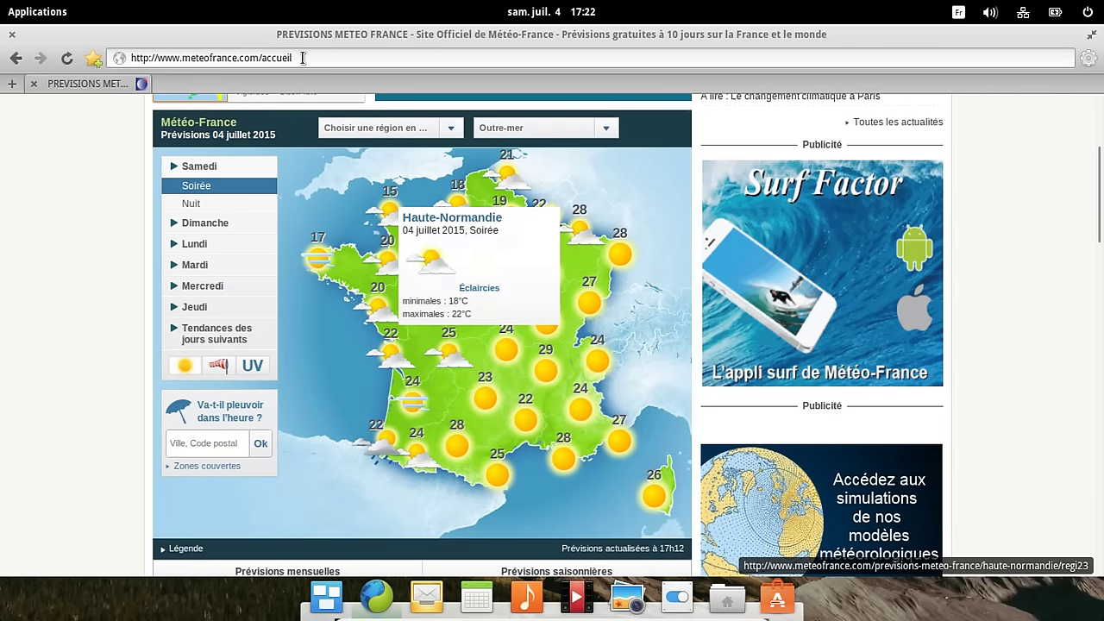
drag(293, 57, 56, 44)
text(youtube)
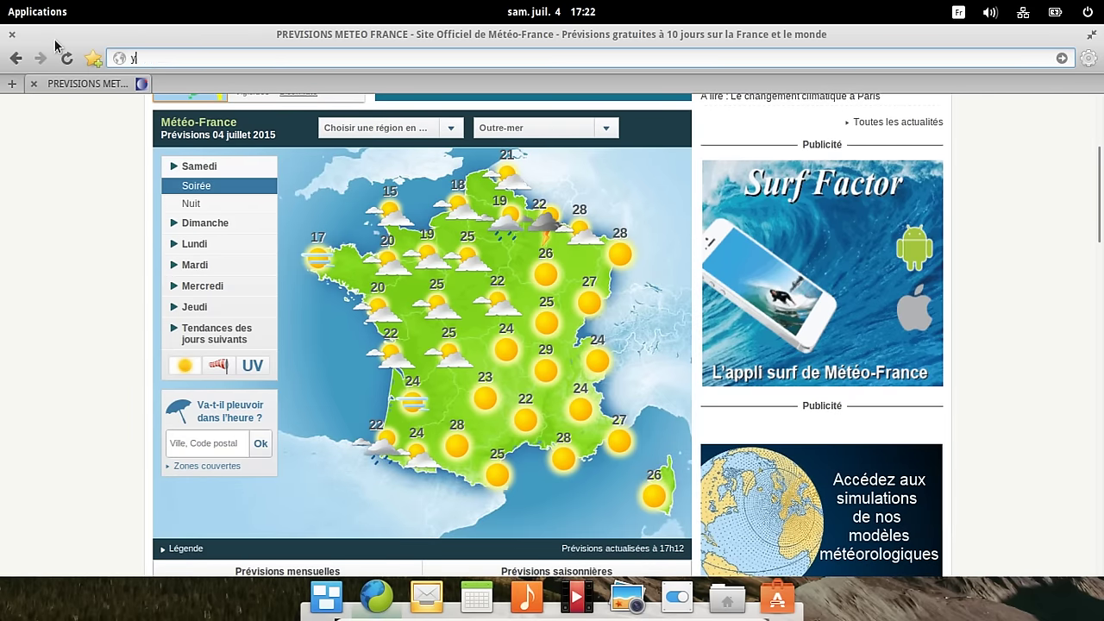
text(.com)
key(Return)
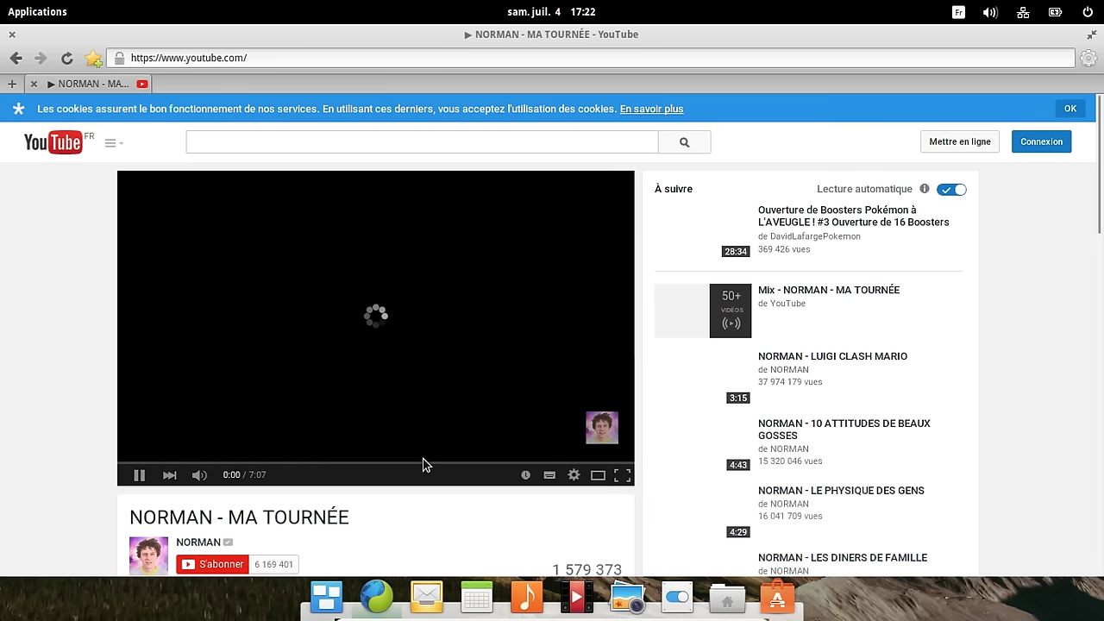
click(138, 474)
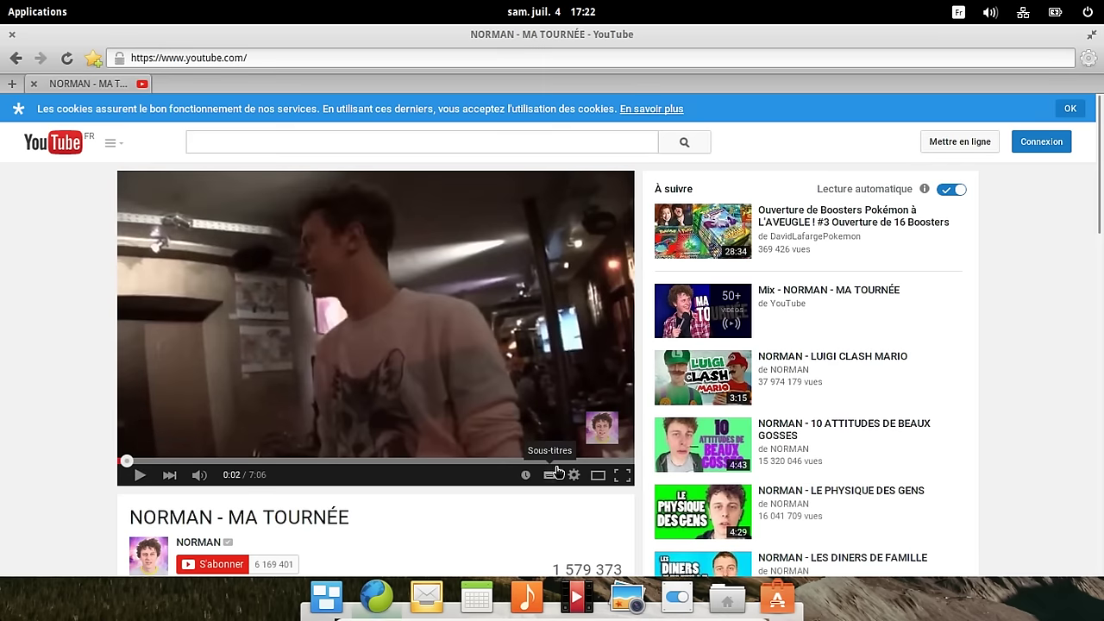
- Examine the quality choices in the YouTube player settings, close them, and look over the video page
click(573, 473)
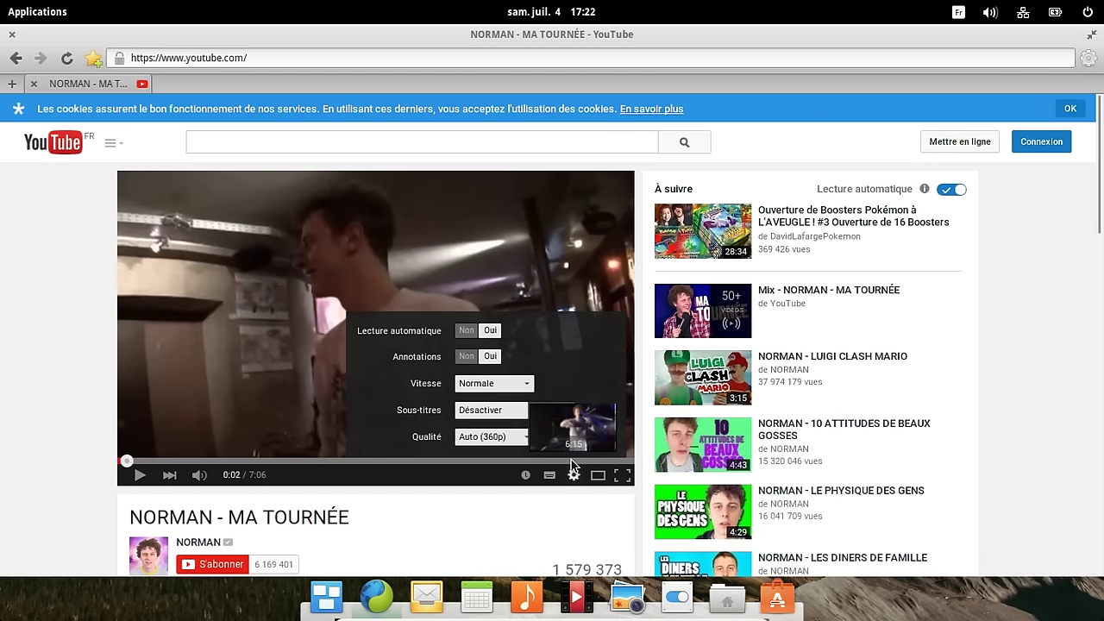
click(481, 439)
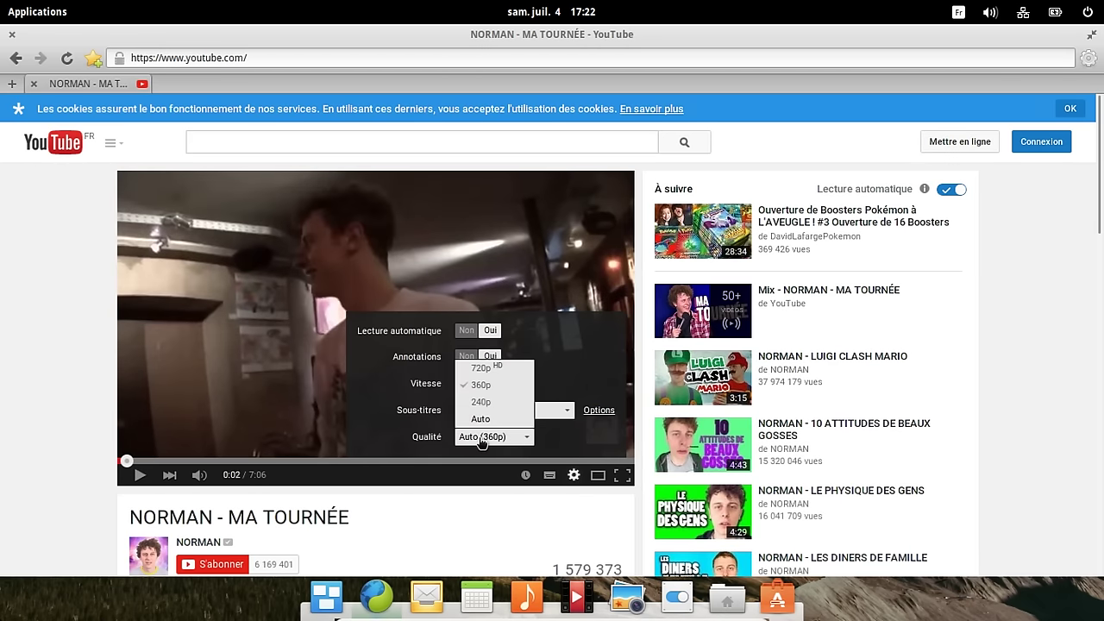
click(481, 439)
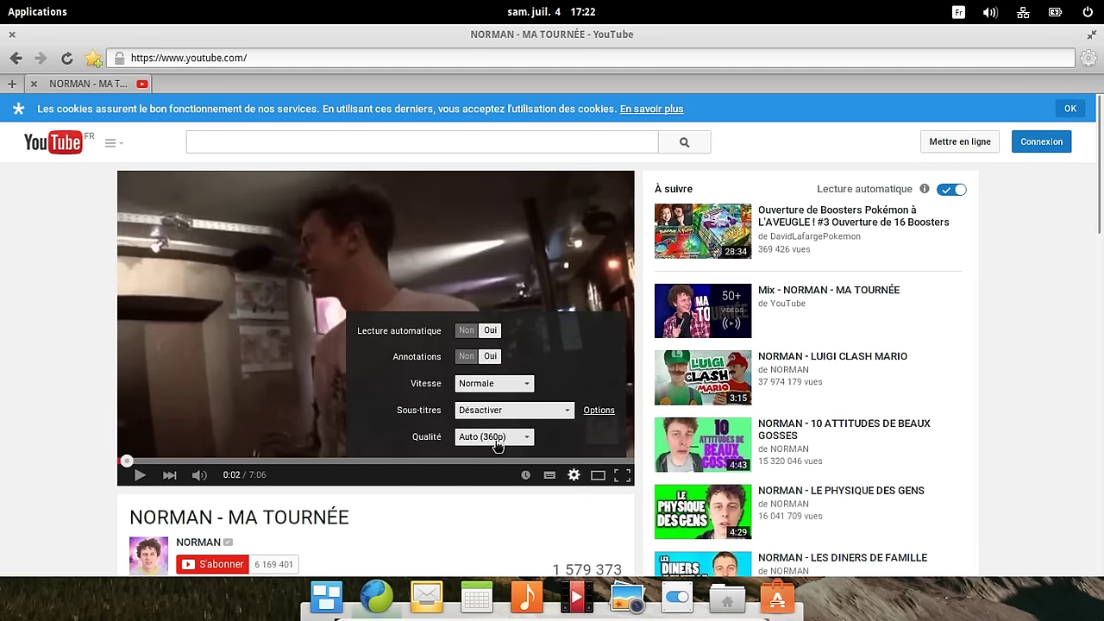
click(574, 474)
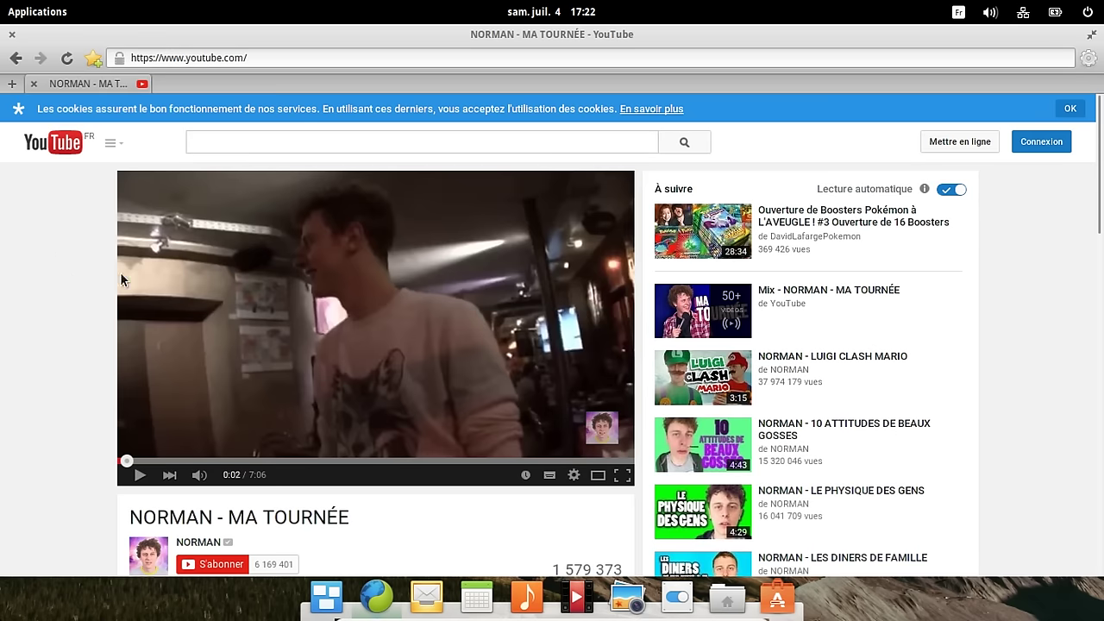
scroll(1018, 313, down, 5)
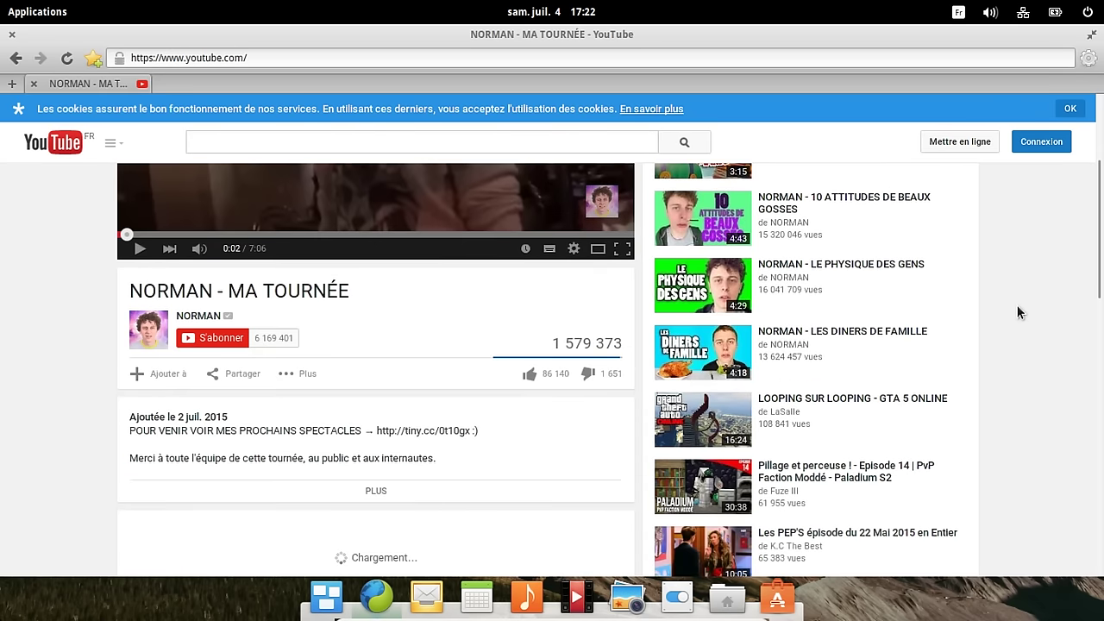
scroll(1018, 312, up, 5)
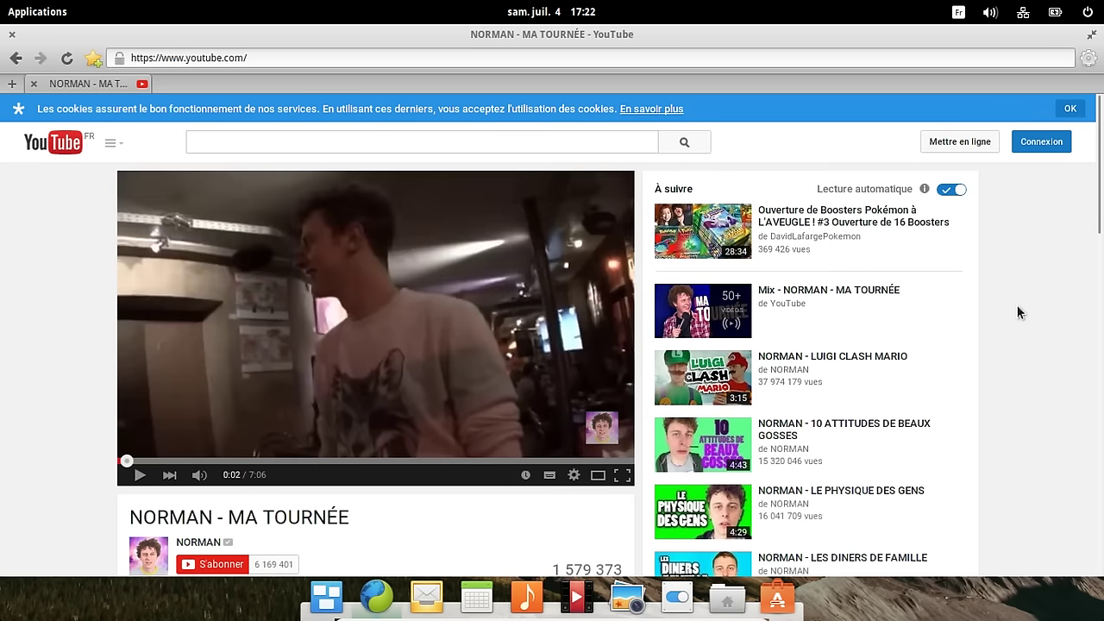
- Search the web for dailymotion and open the Dailymotion site from the results
click(256, 55)
text(dail)
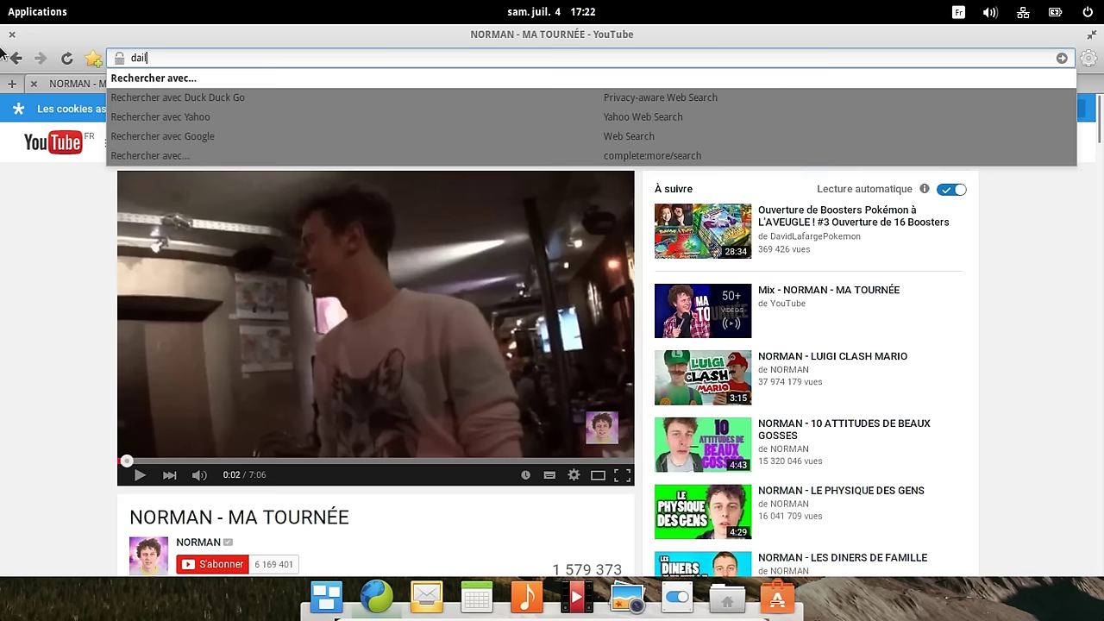
text(ymotion)
key(Return)
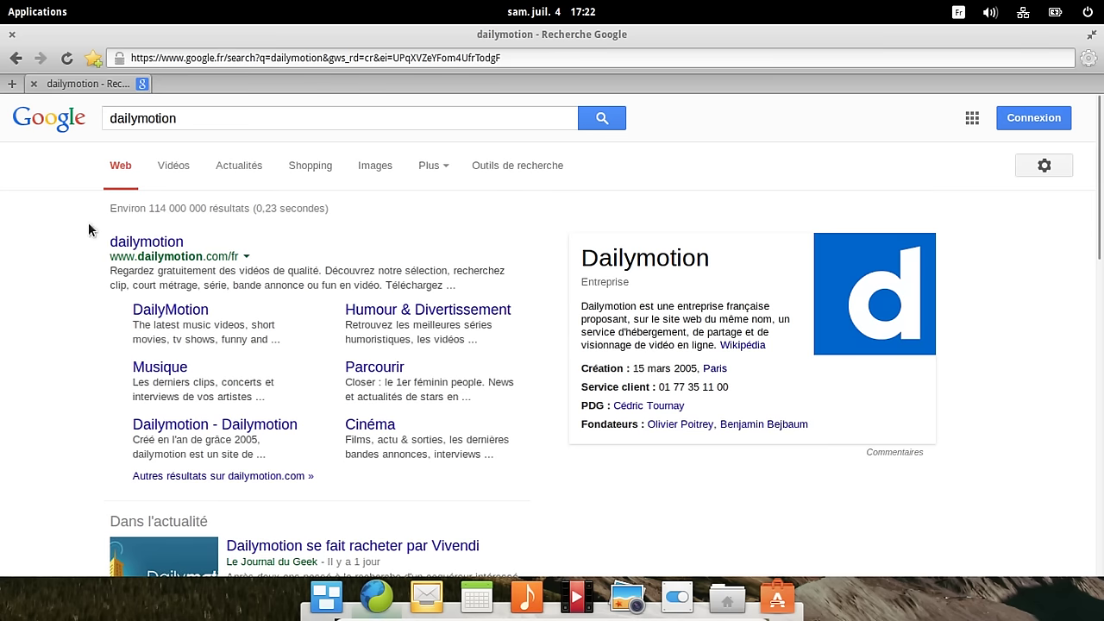
click(158, 314)
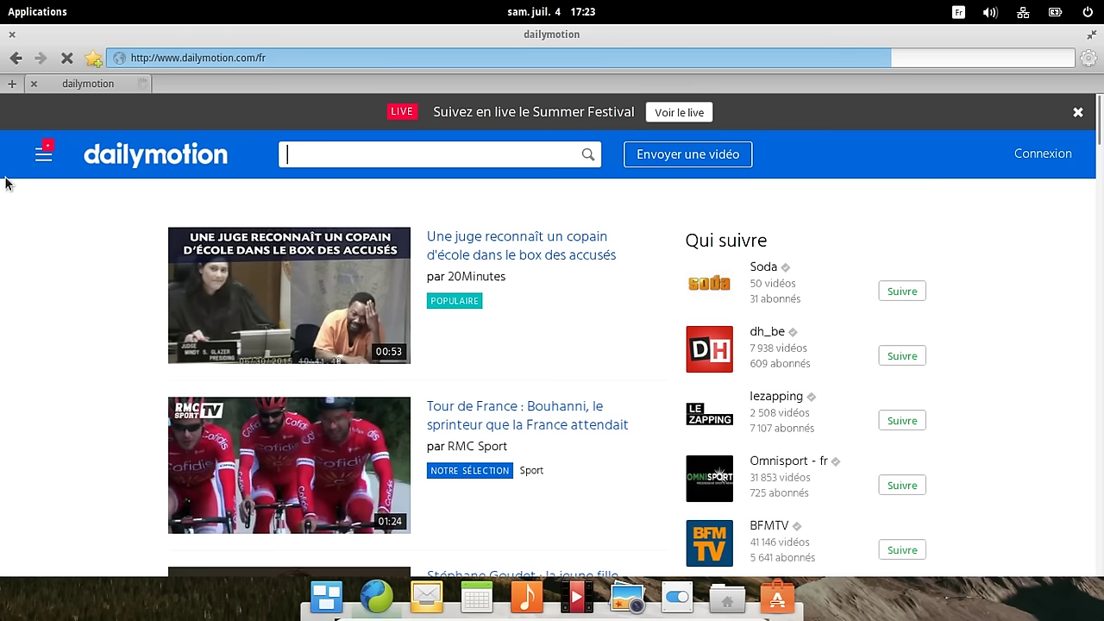
- Play Dailymotion's first video, about a judge recognizing a school friend, pause it, and close the browser
click(281, 287)
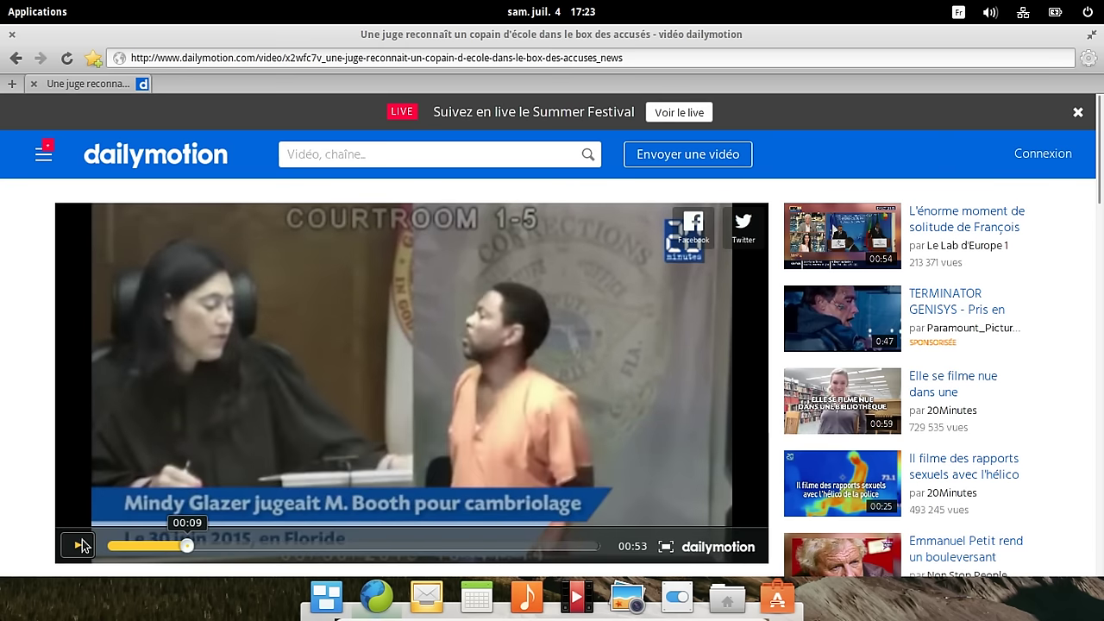
click(447, 297)
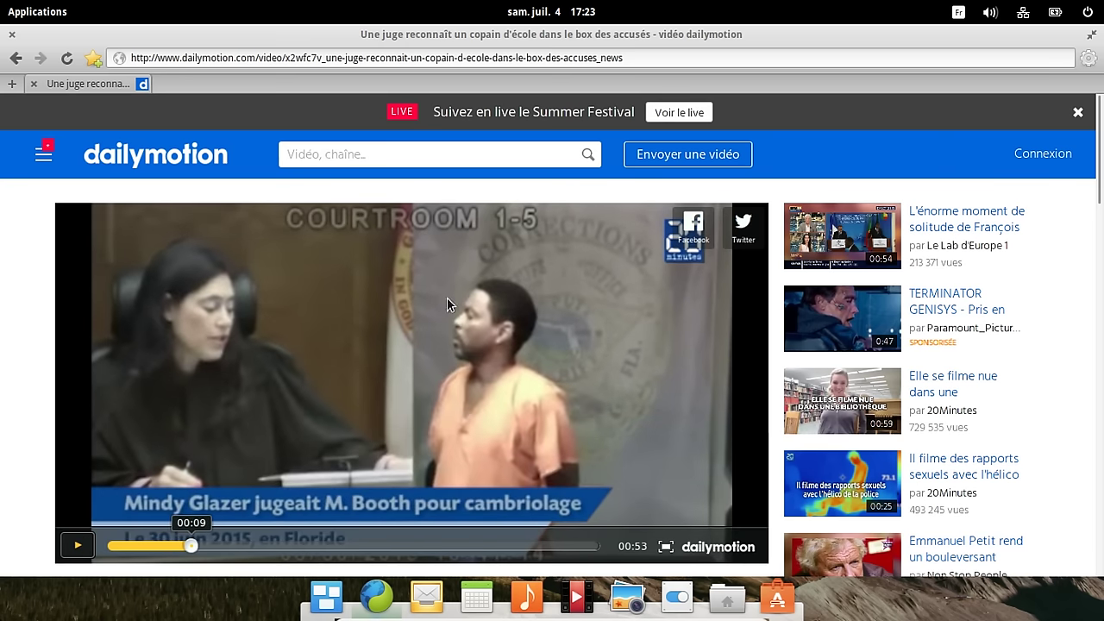
click(640, 60)
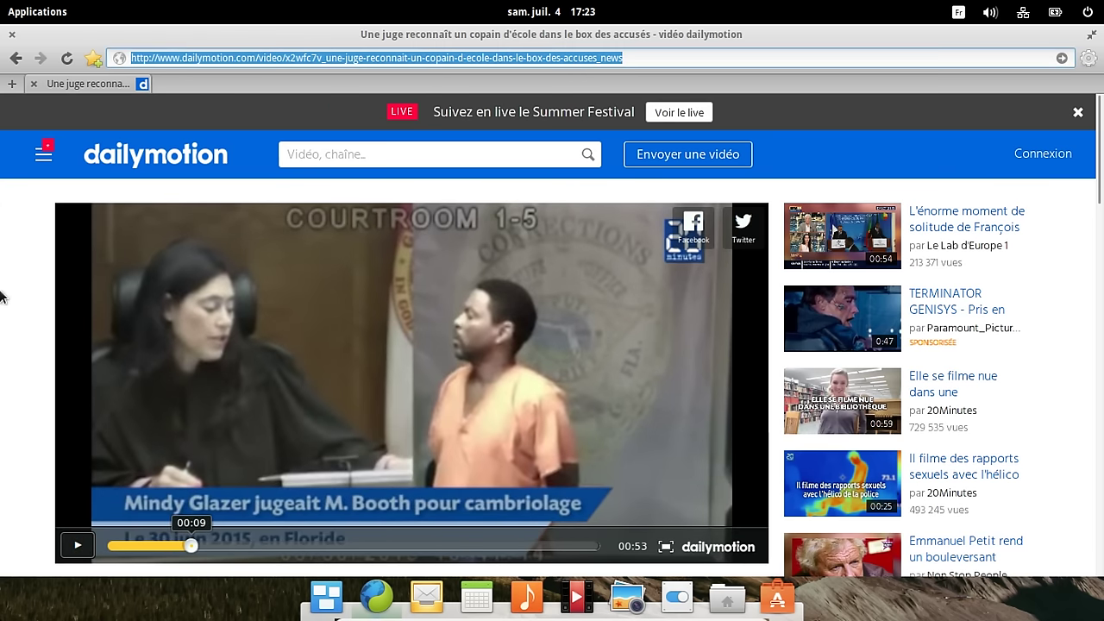
key(BackSpace)
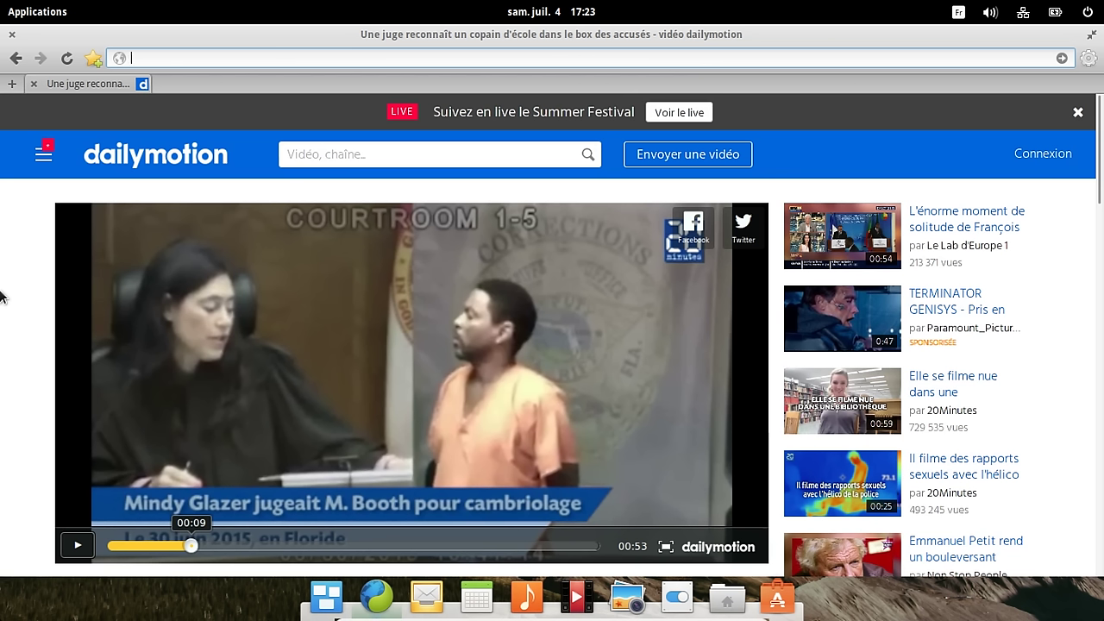
click(12, 38)
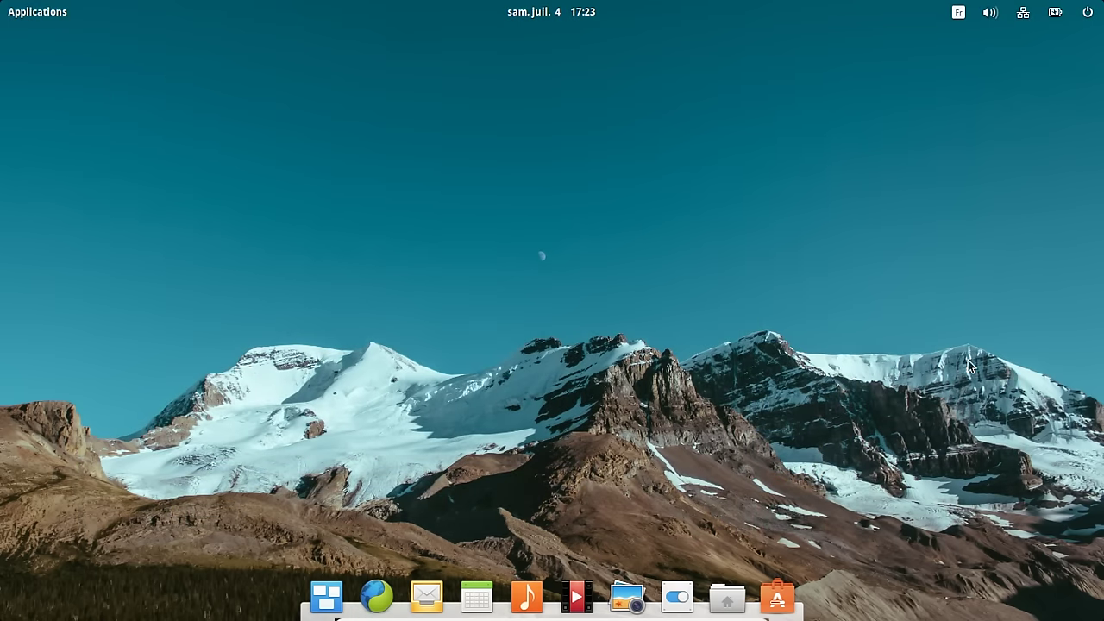
- Launch the Terminal application, run htop in it, and move its window toward the upper-left of the desktop
click(54, 19)
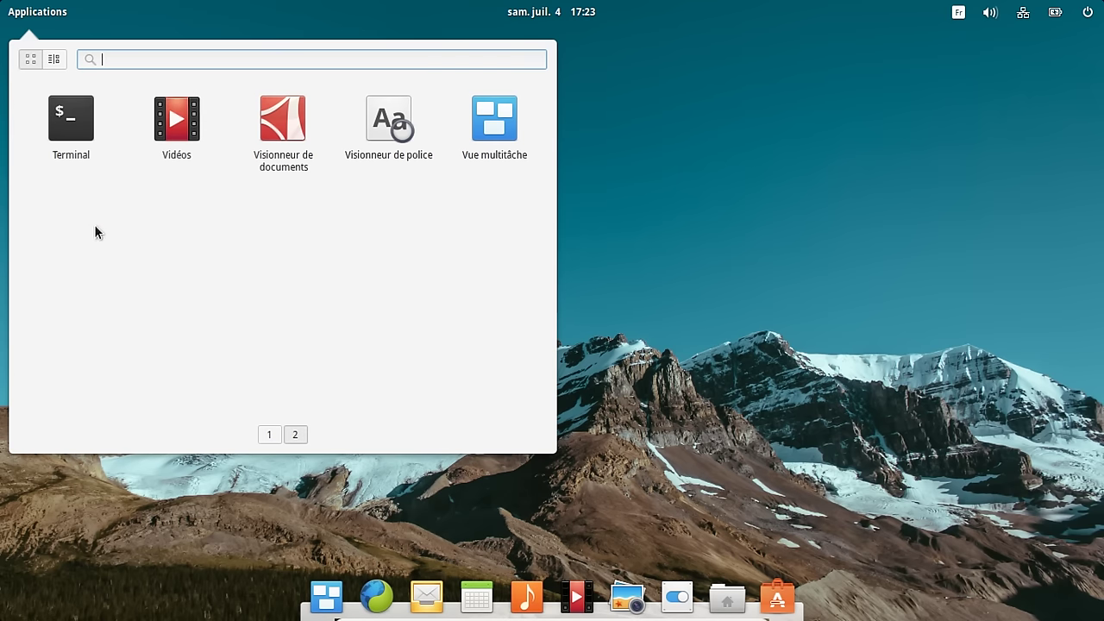
click(71, 119)
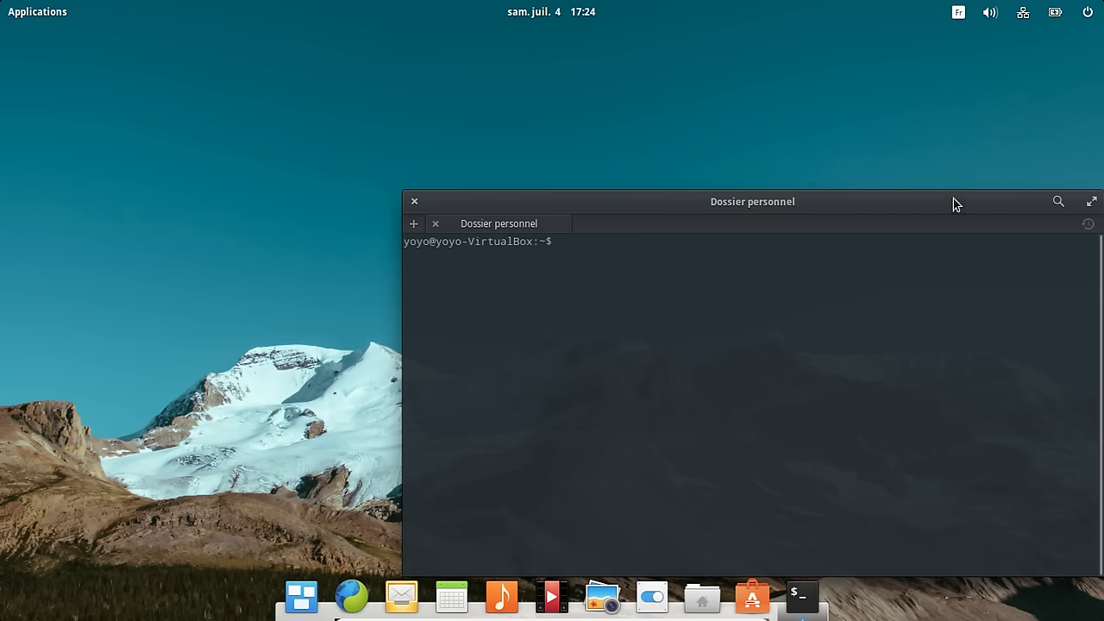
drag(951, 202, 738, 110)
text(htop)
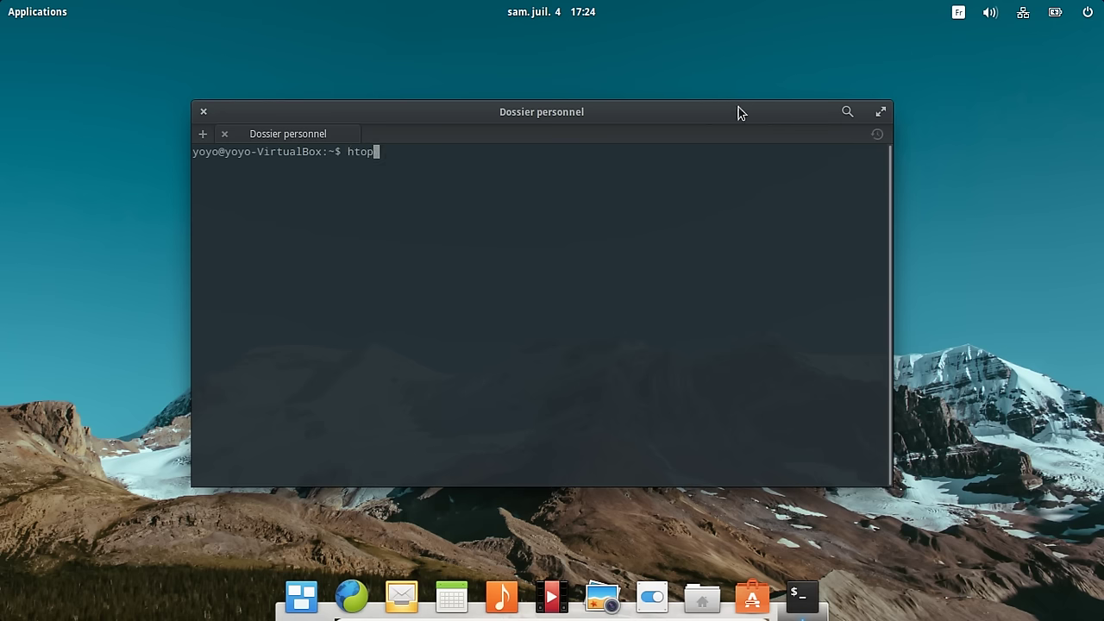
key(Return)
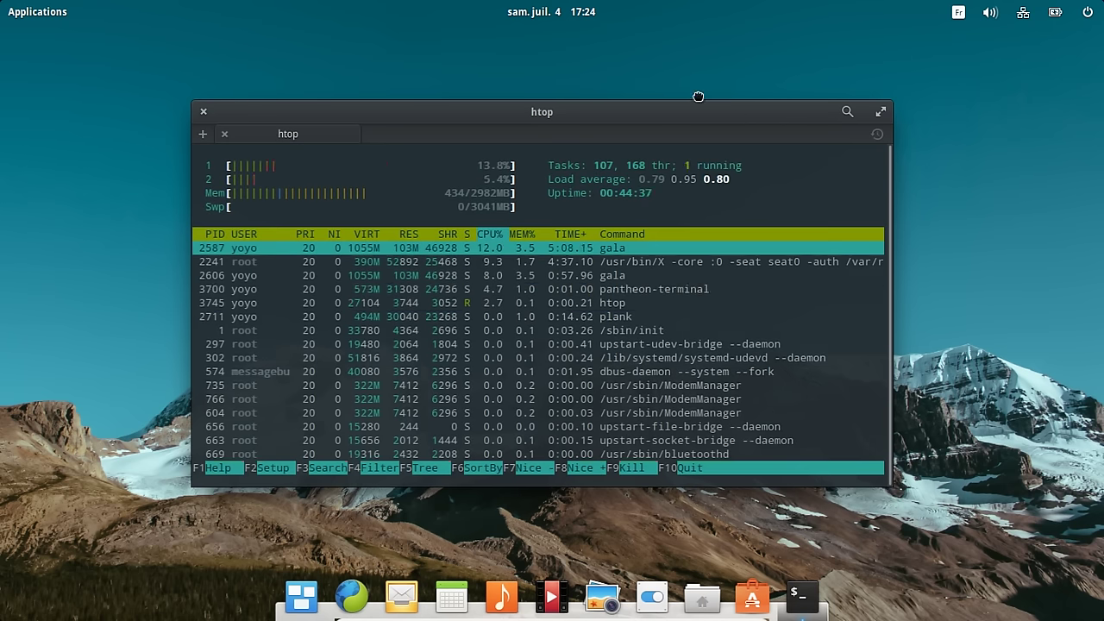
drag(698, 110, 569, 64)
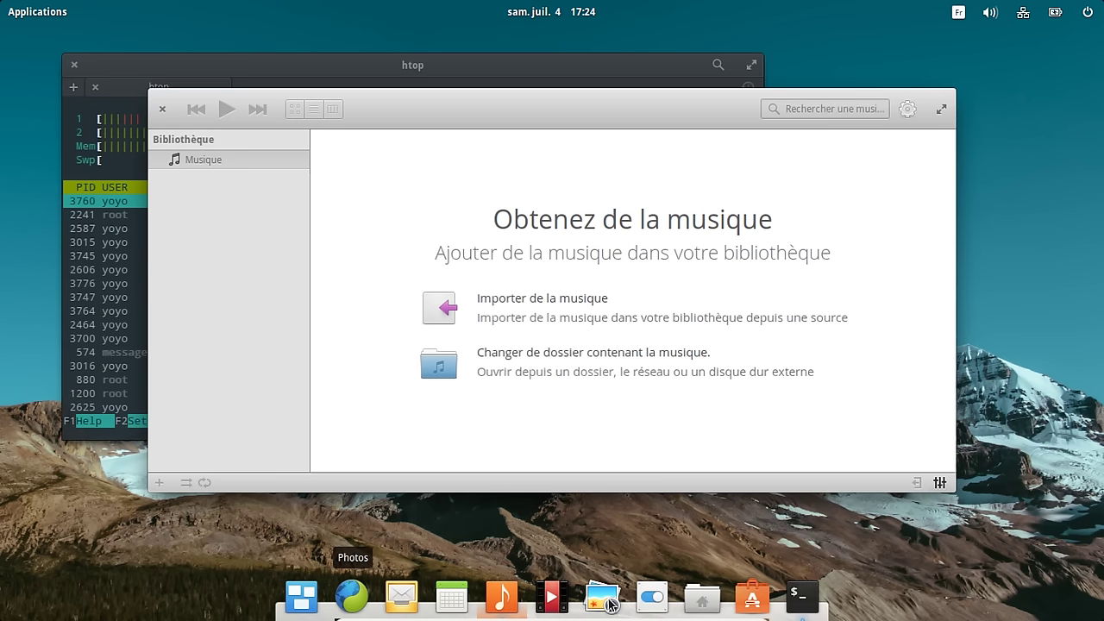
- Relaunch the Midori browser and go to the Dailymotion home page
click(351, 599)
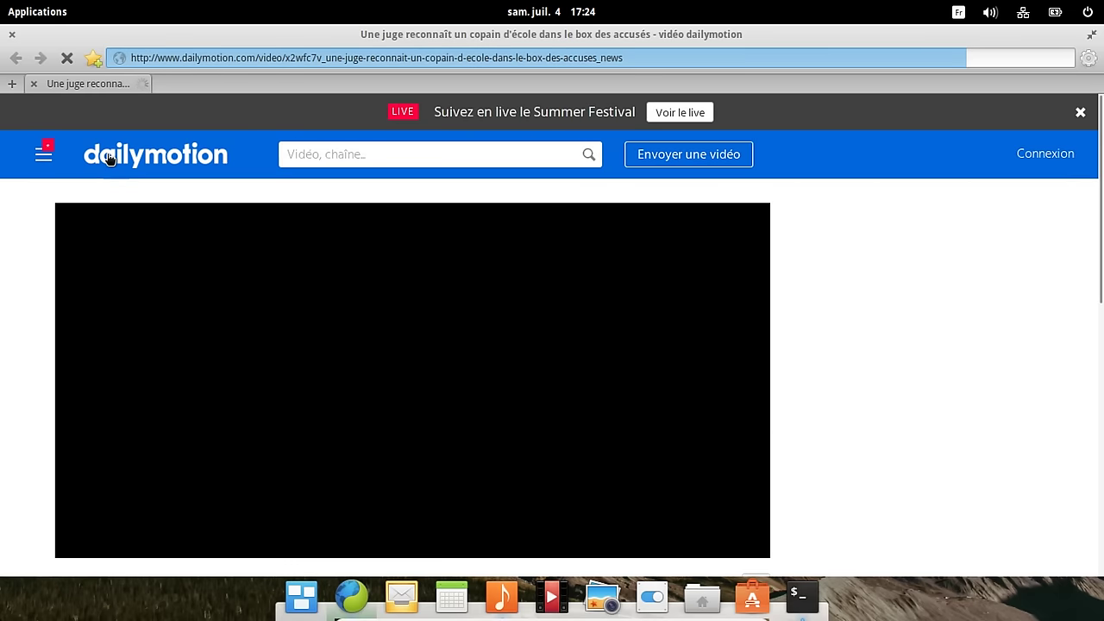
click(108, 158)
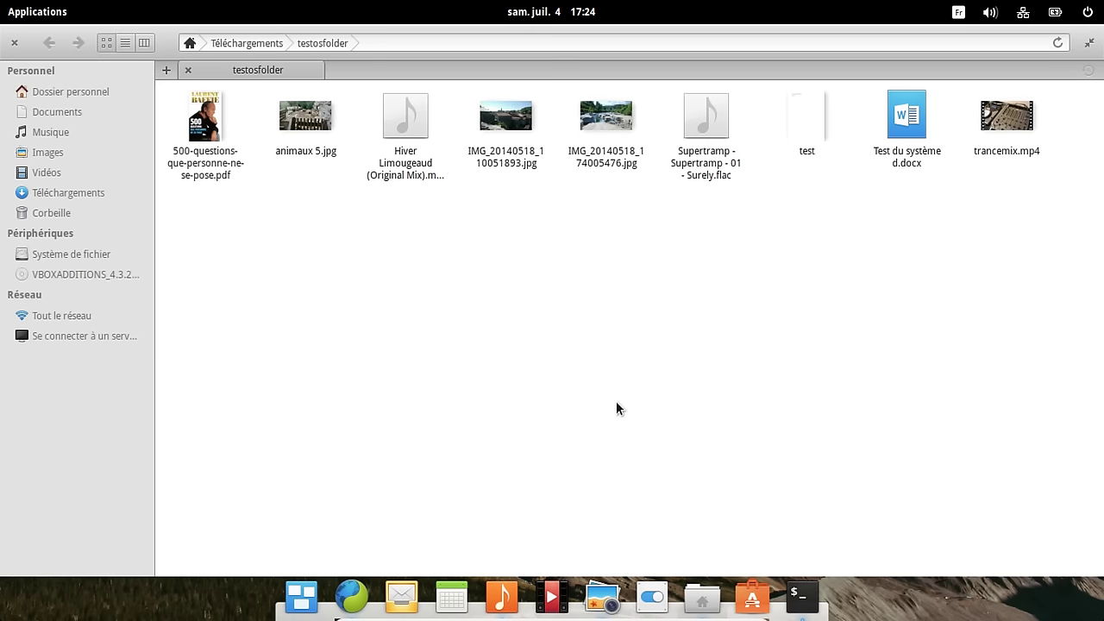
- Switch to the htop window through the multitasking view and move it near the desktop's centre to read memory usage
click(298, 595)
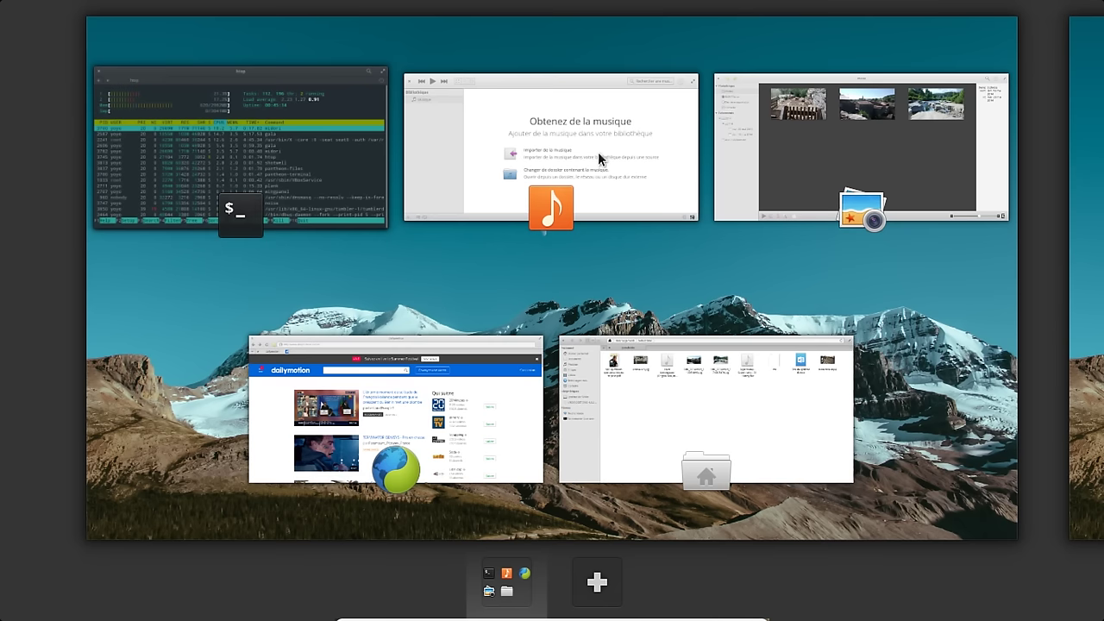
click(229, 125)
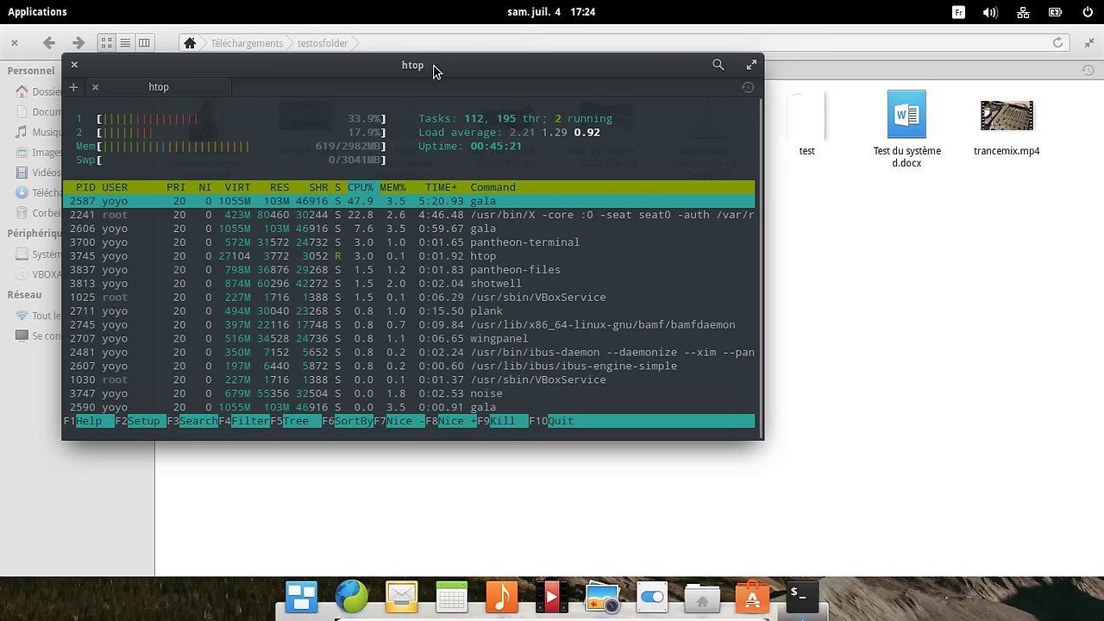
drag(433, 71, 657, 145)
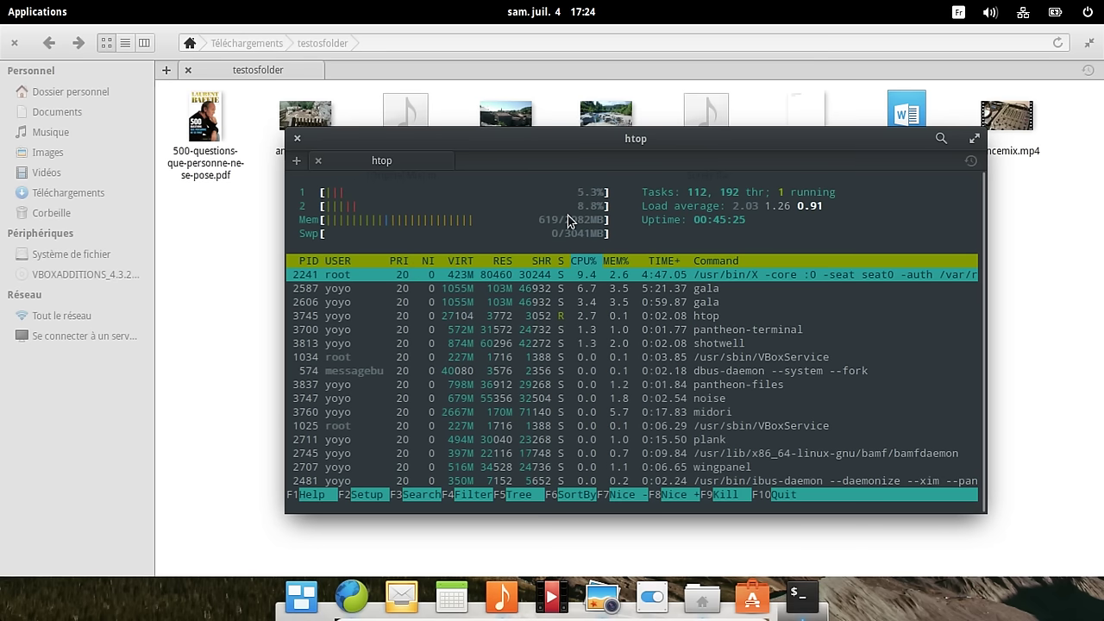
- Return to the Midori browser and open the lci.tf1.fr news site in a new tab
click(353, 597)
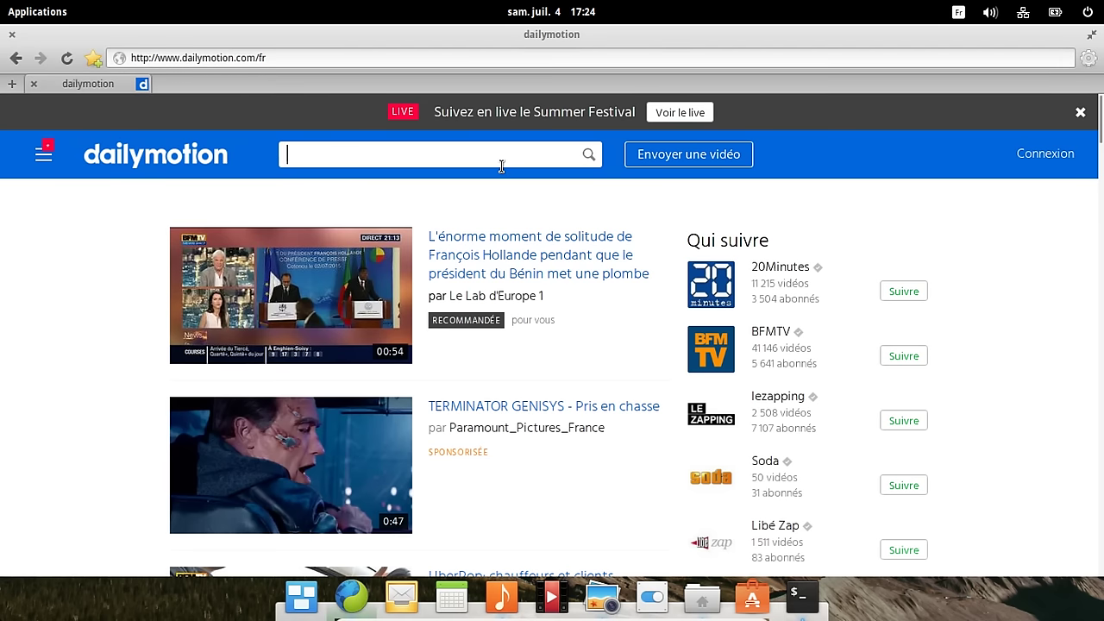
key(ctrl+t)
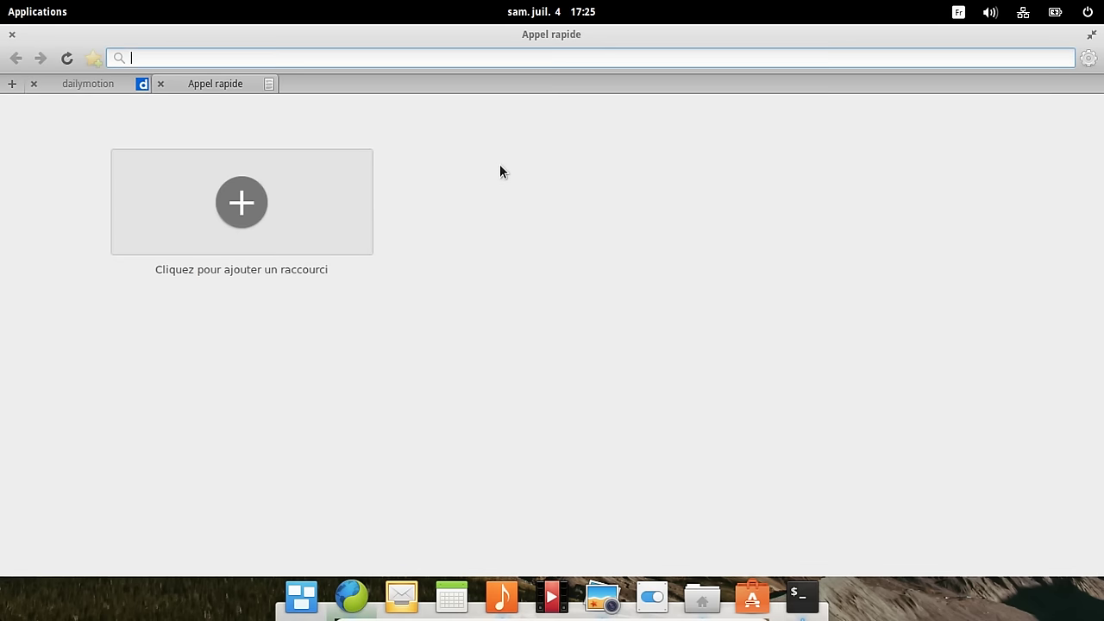
text(lci)
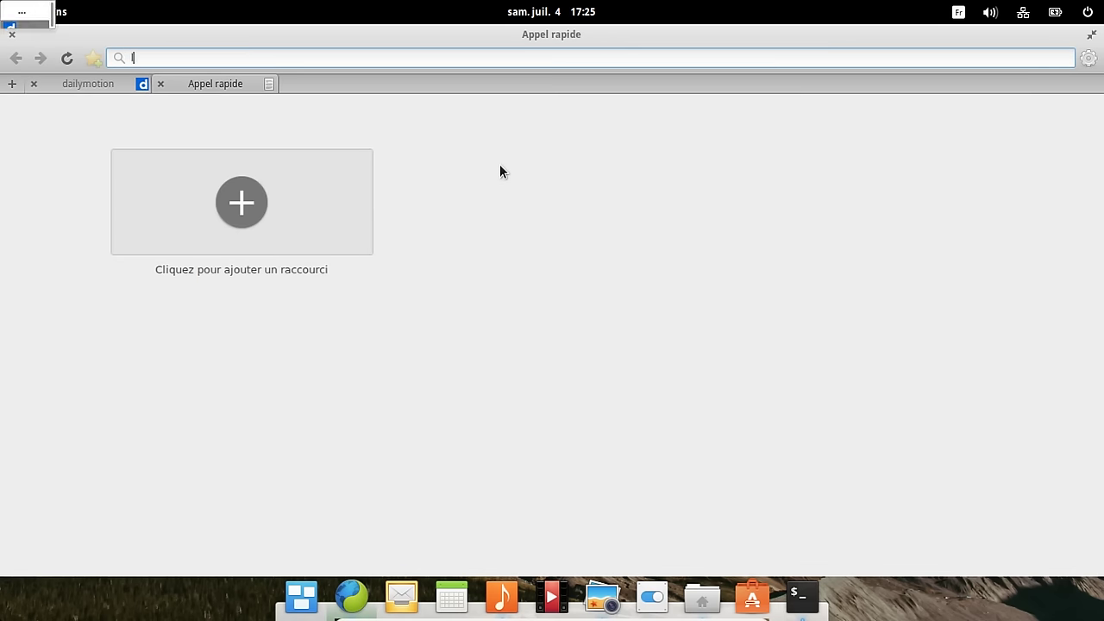
key(Return)
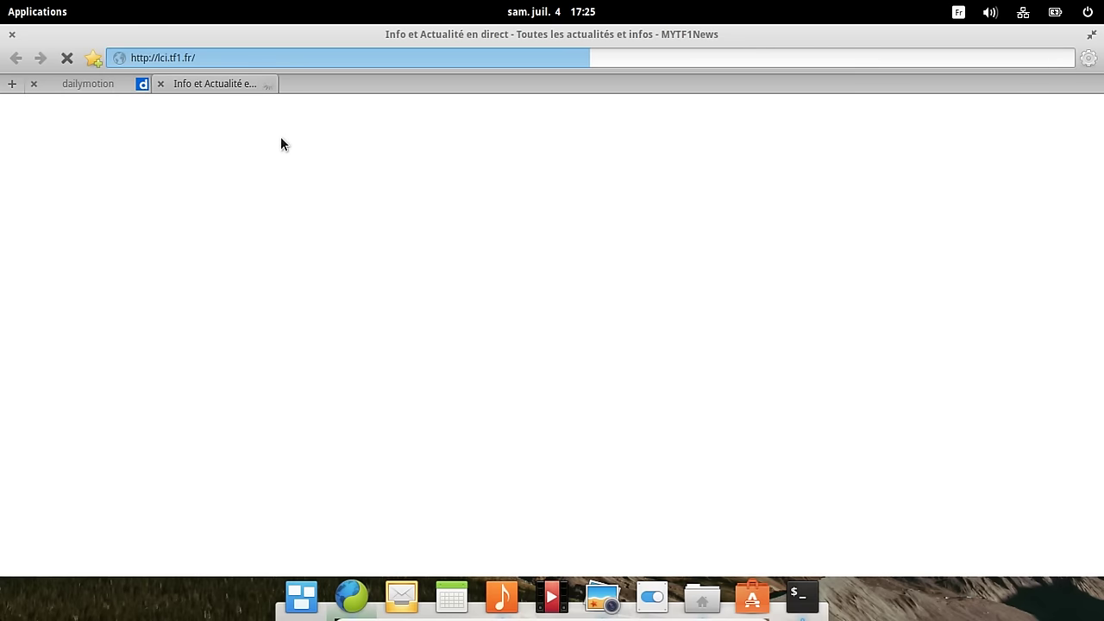
- Open wikipedia.fr in another new browser tab
key(ctrl+t)
text(pedia)
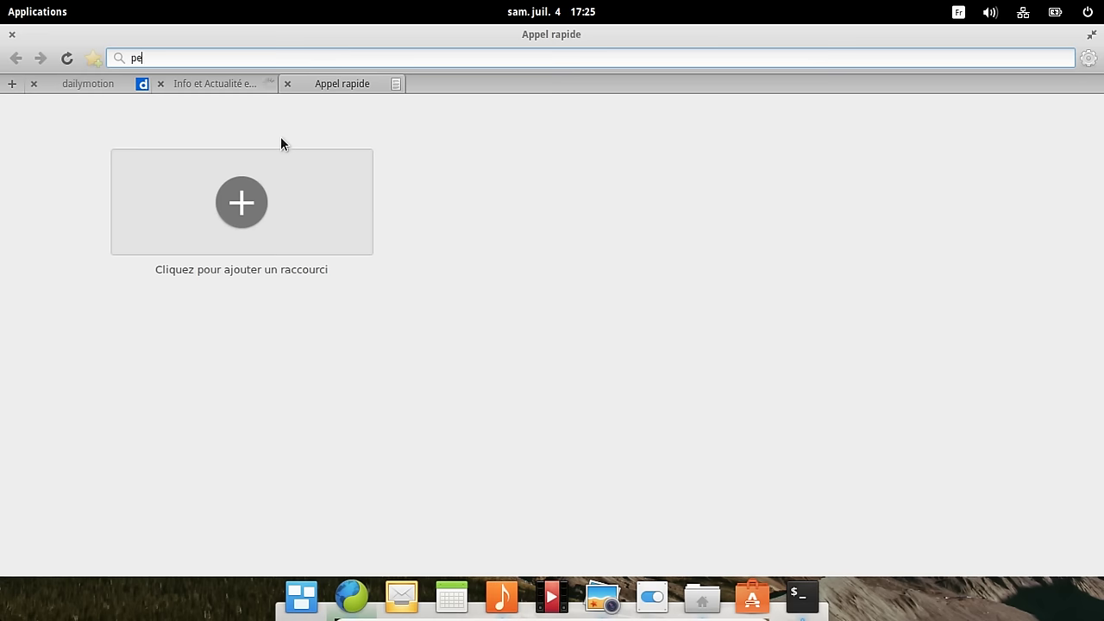
key(BackSpace)
key(BackSpace)
key(BackSpace)
key(BackSpace)
key(BackSpace)
text(wikipedia)
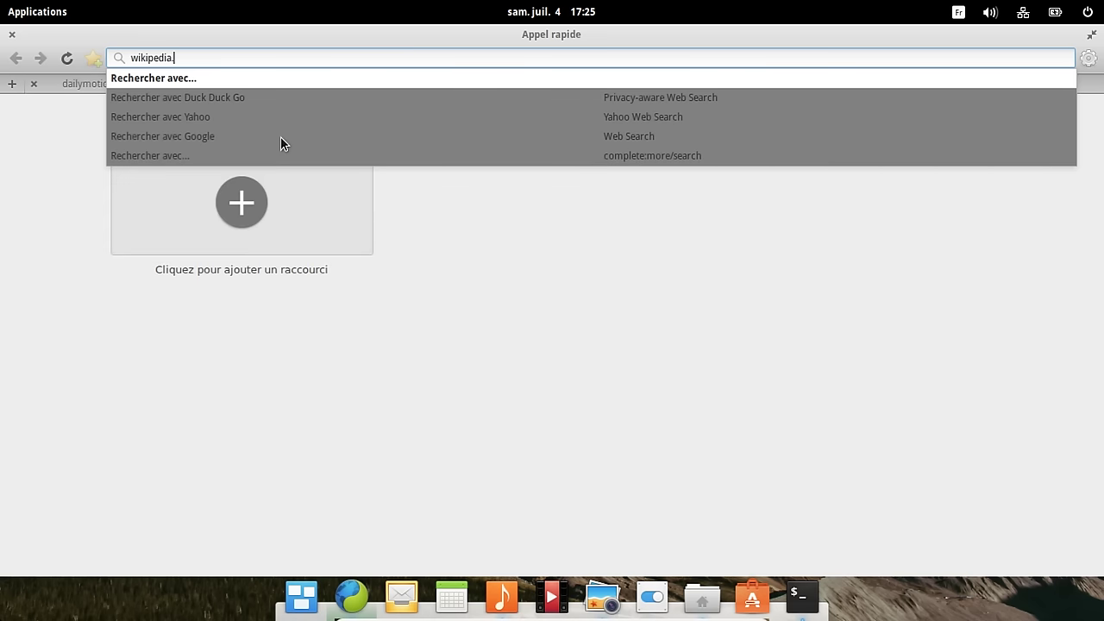
key(Return)
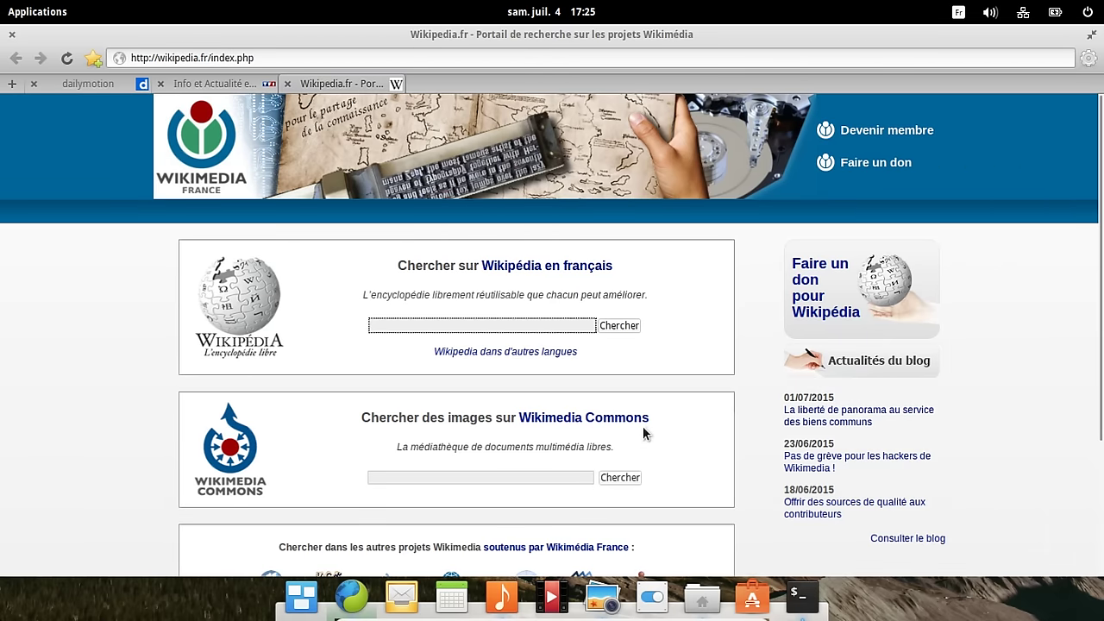
- Bring up htop to read memory usage, and close the photo manager, Files and Music windows from the multitasking view
click(799, 595)
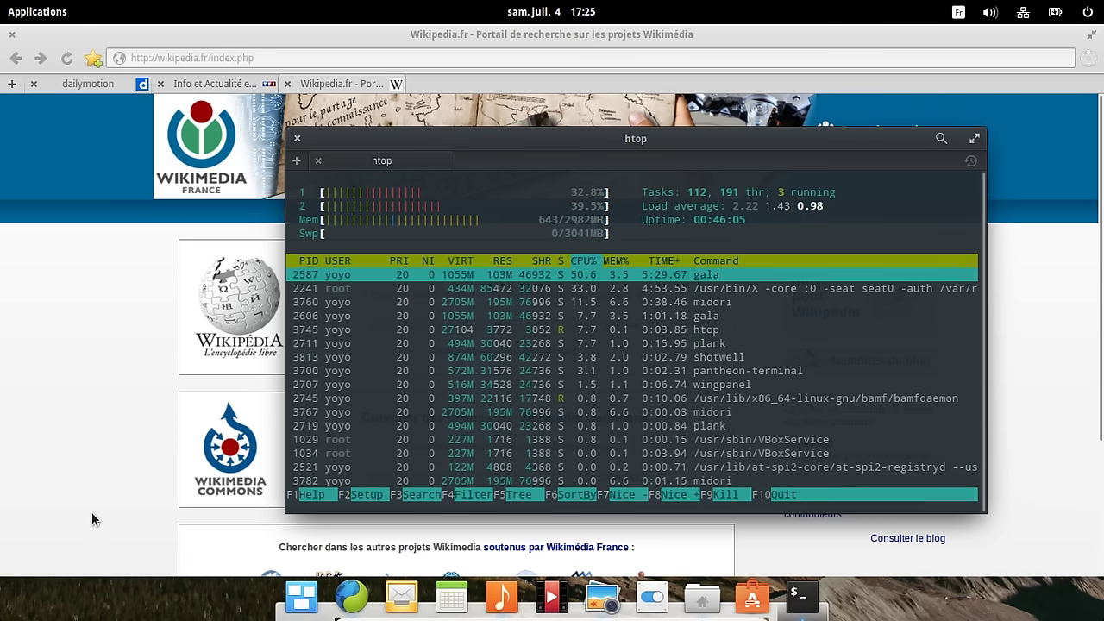
click(308, 594)
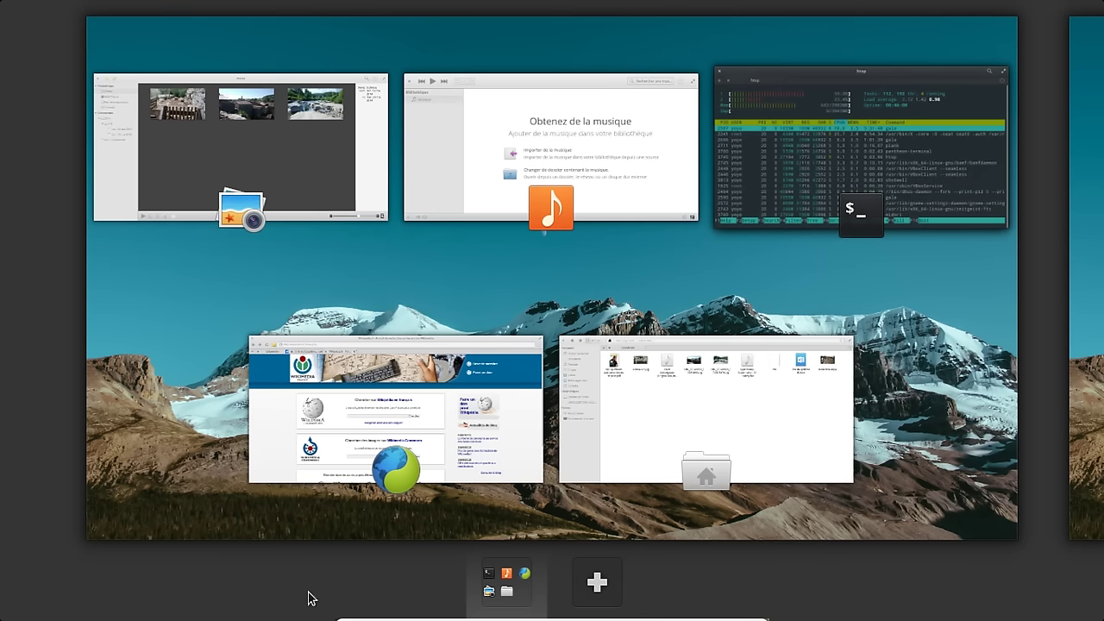
mouse_move(320, 138)
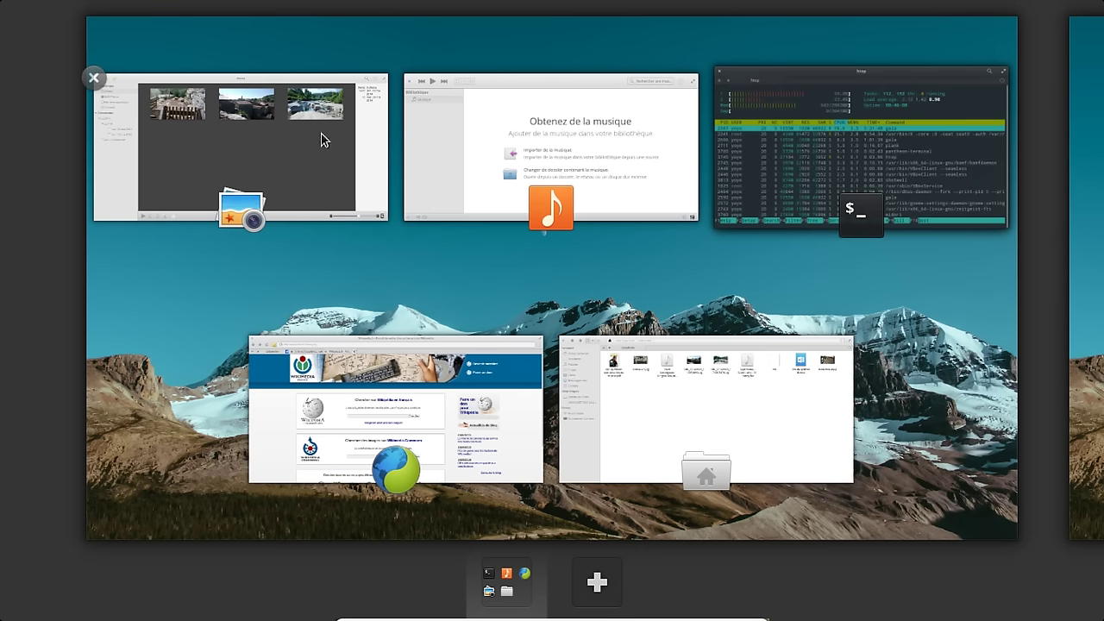
click(92, 78)
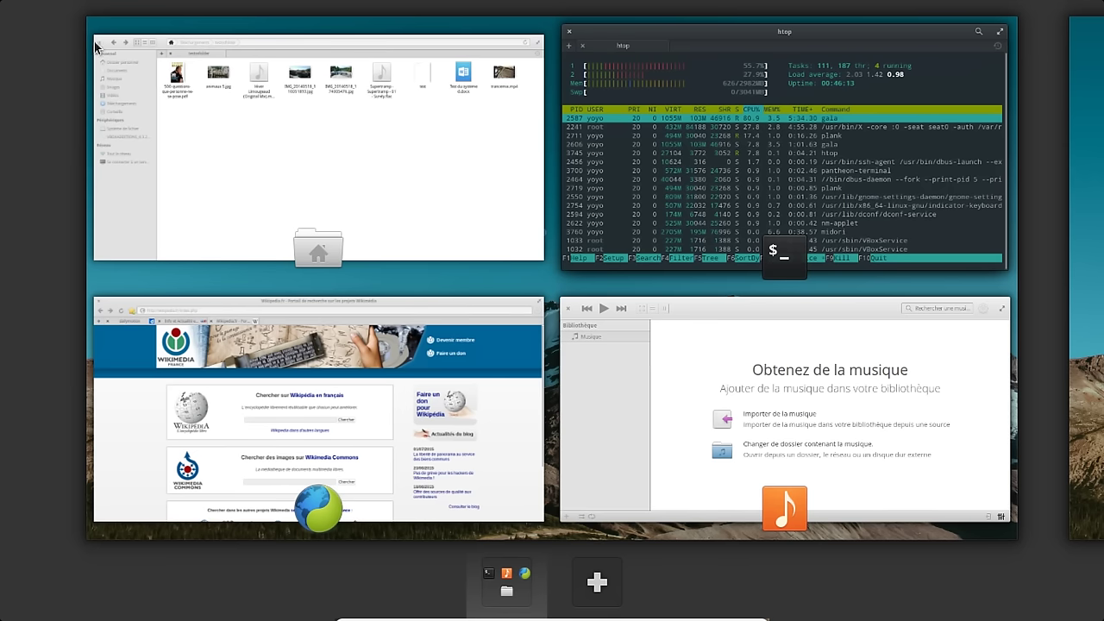
mouse_move(96, 42)
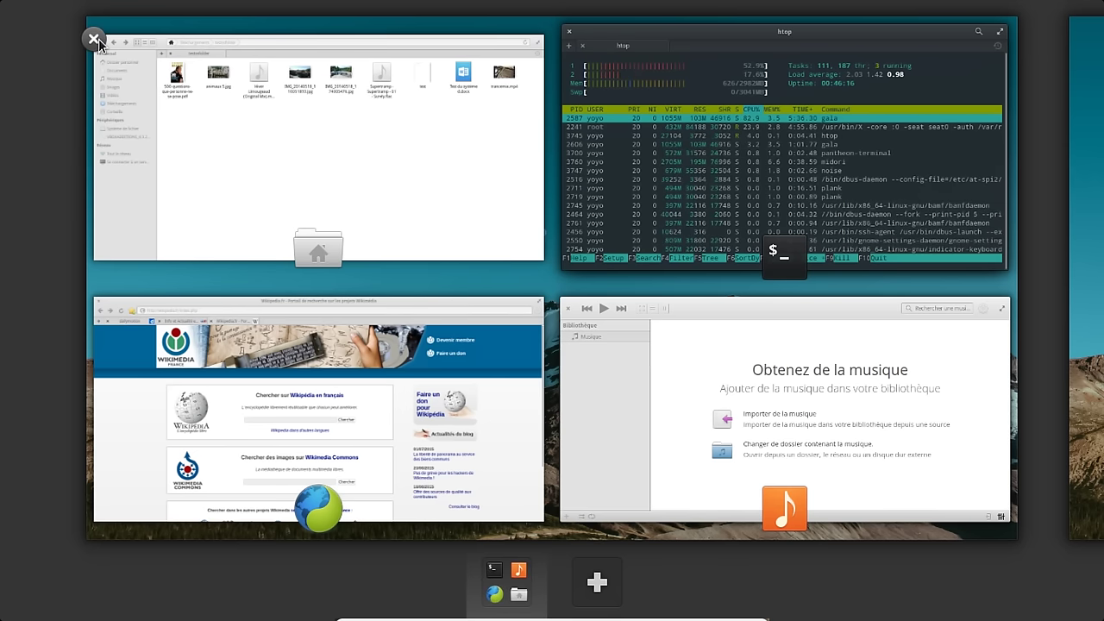
click(95, 40)
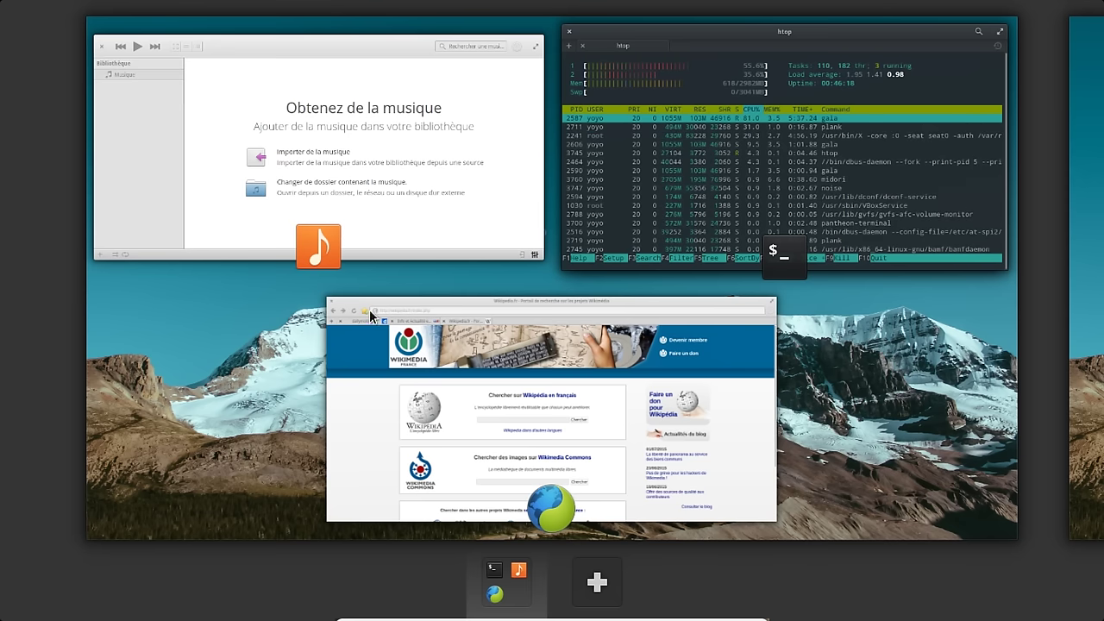
mouse_move(98, 43)
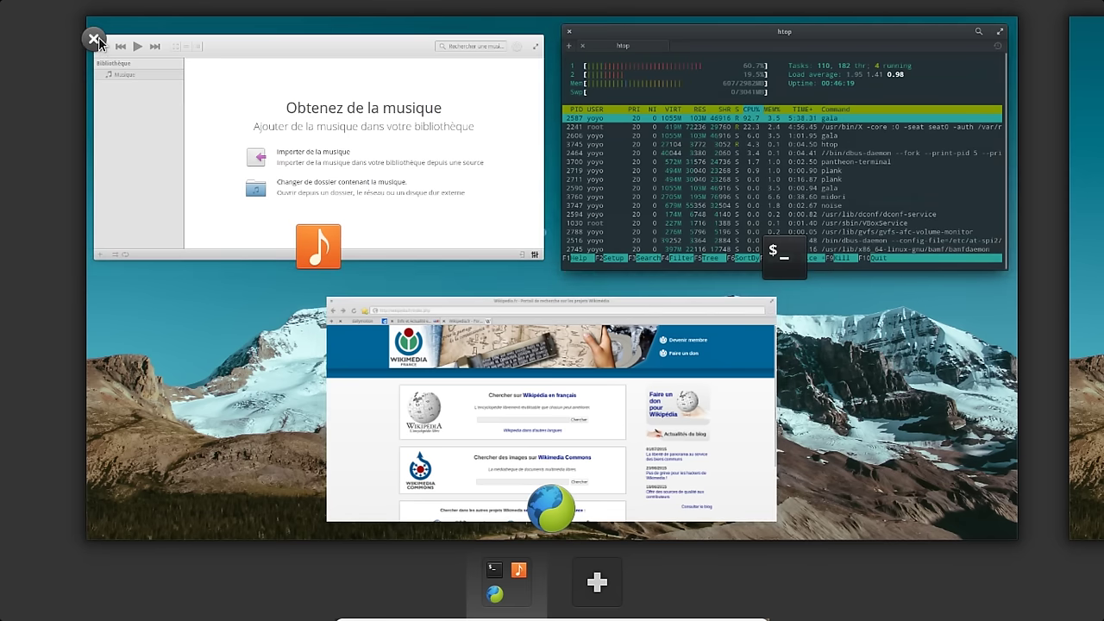
click(95, 40)
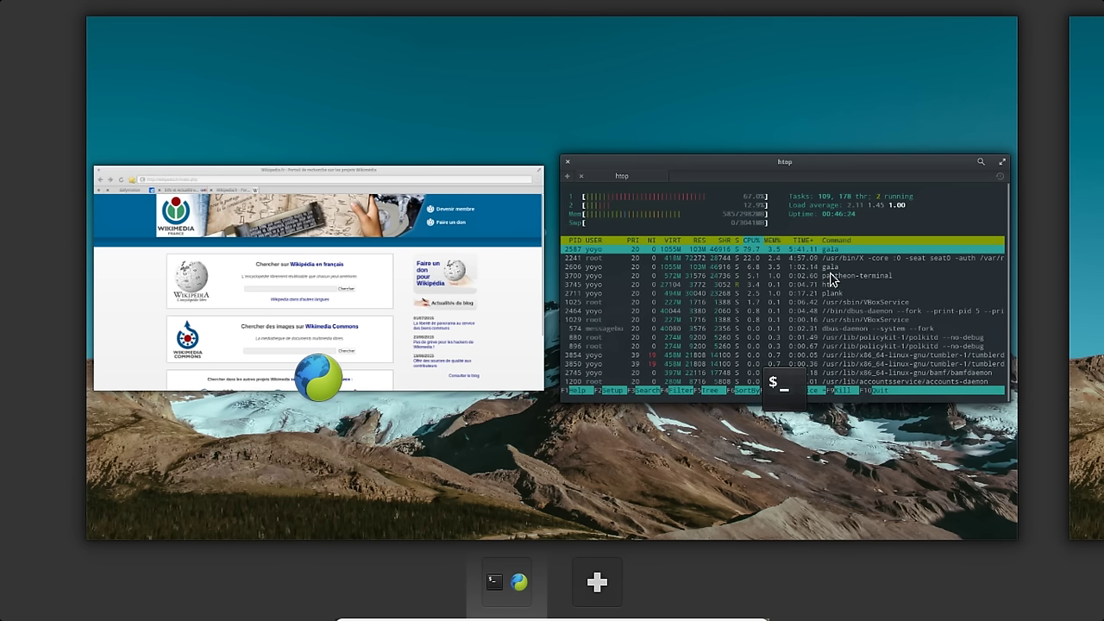
- Return to the htop window from the multitasking view and close the Midori browser behind it
click(730, 222)
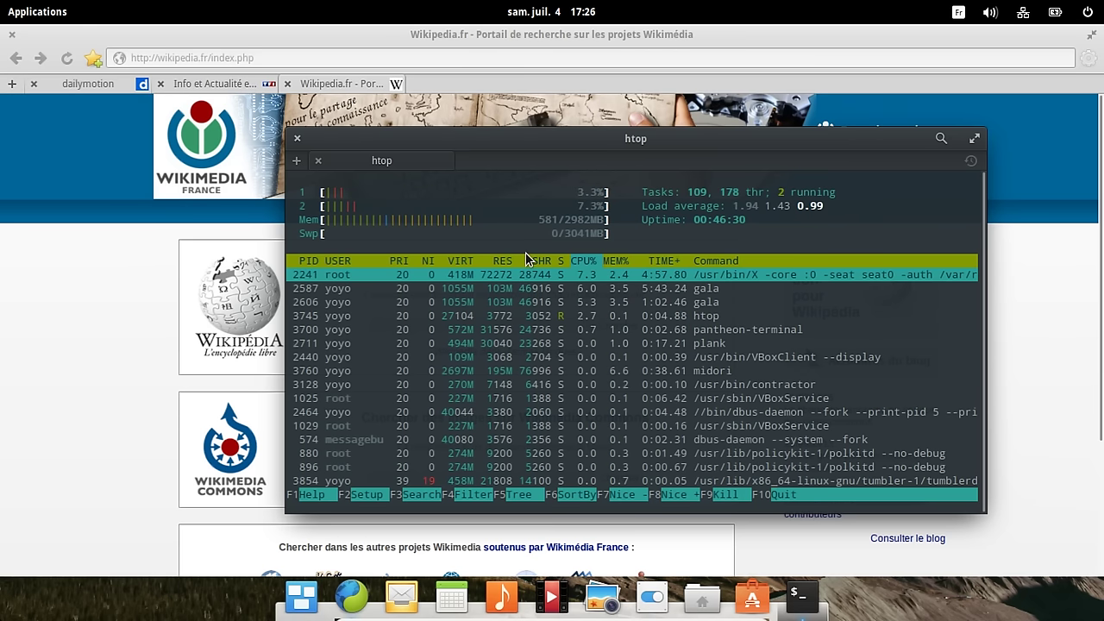
click(11, 39)
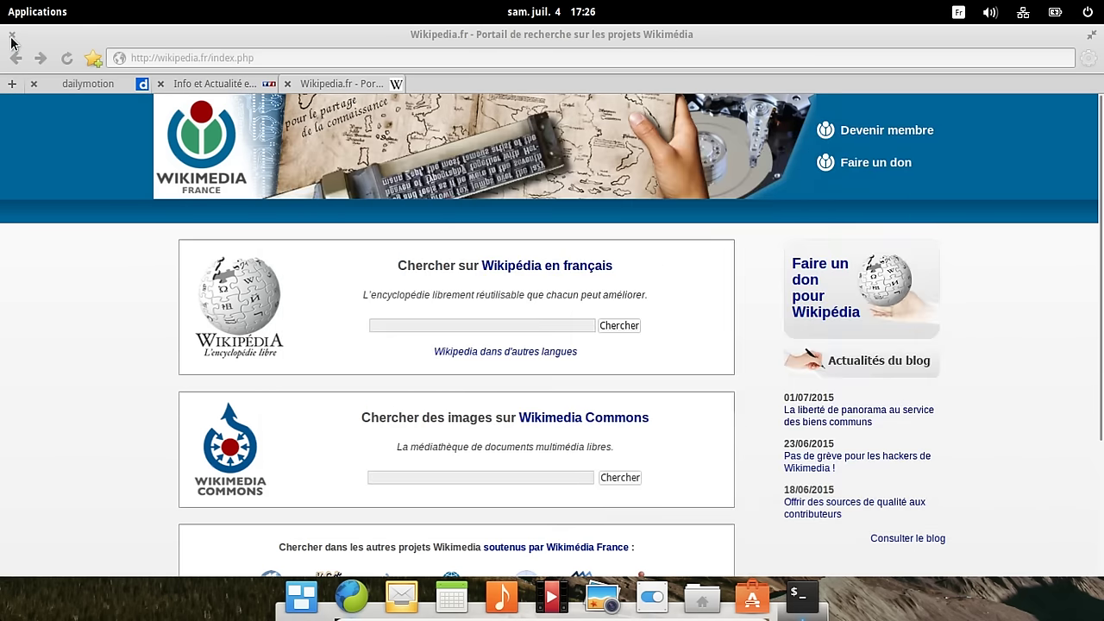
click(12, 38)
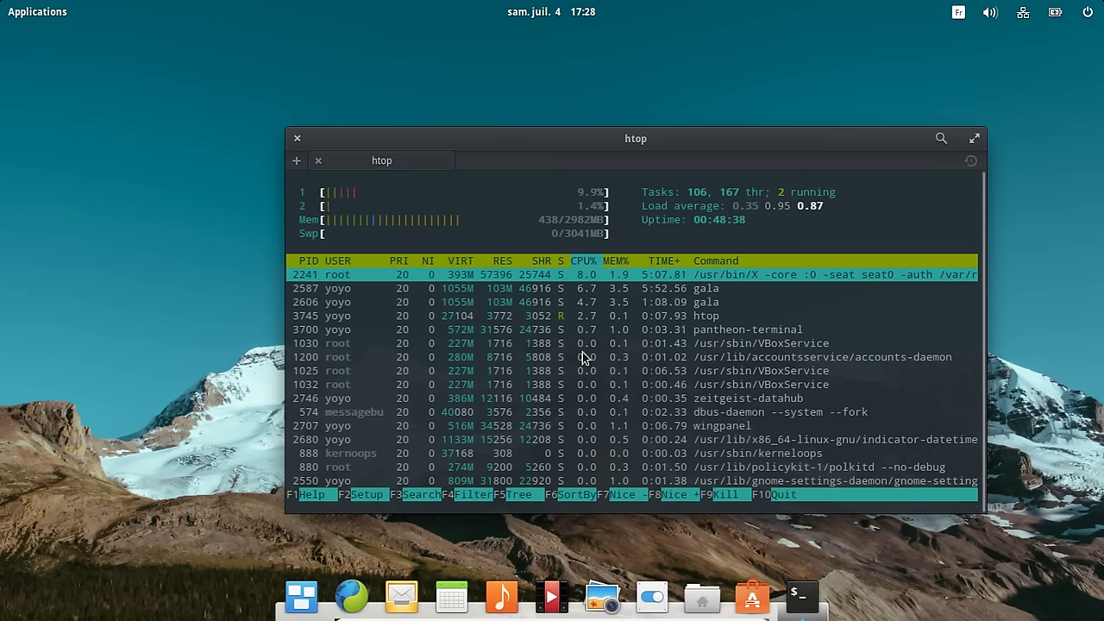
- Open the Files window on testosfolder, unmaximize it, glance at the applications launcher, and close Files again
click(700, 599)
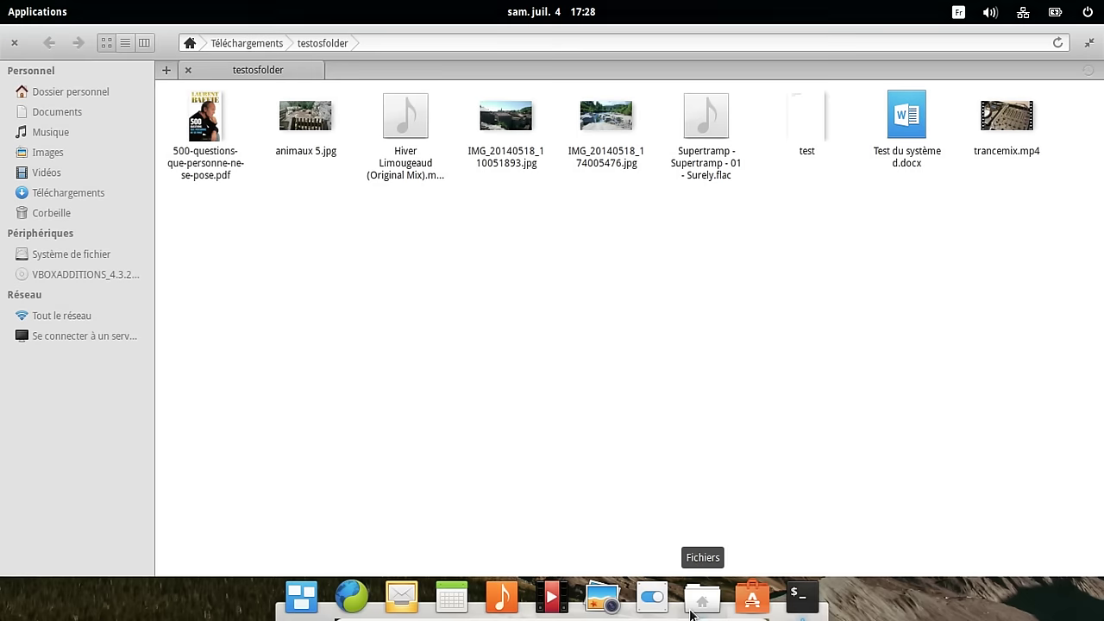
click(1087, 43)
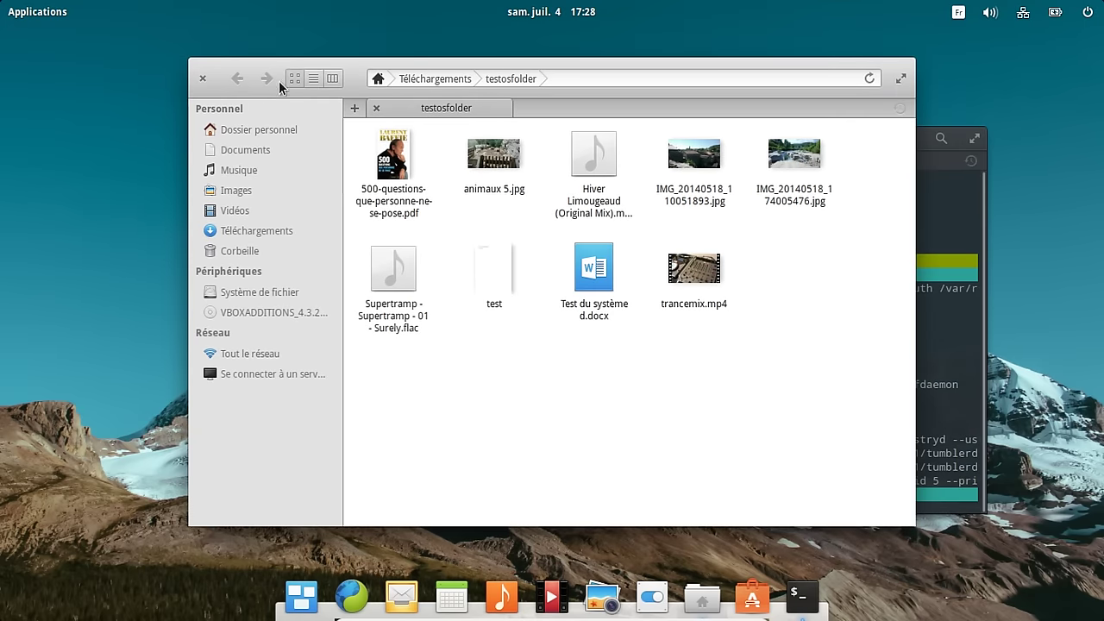
click(51, 14)
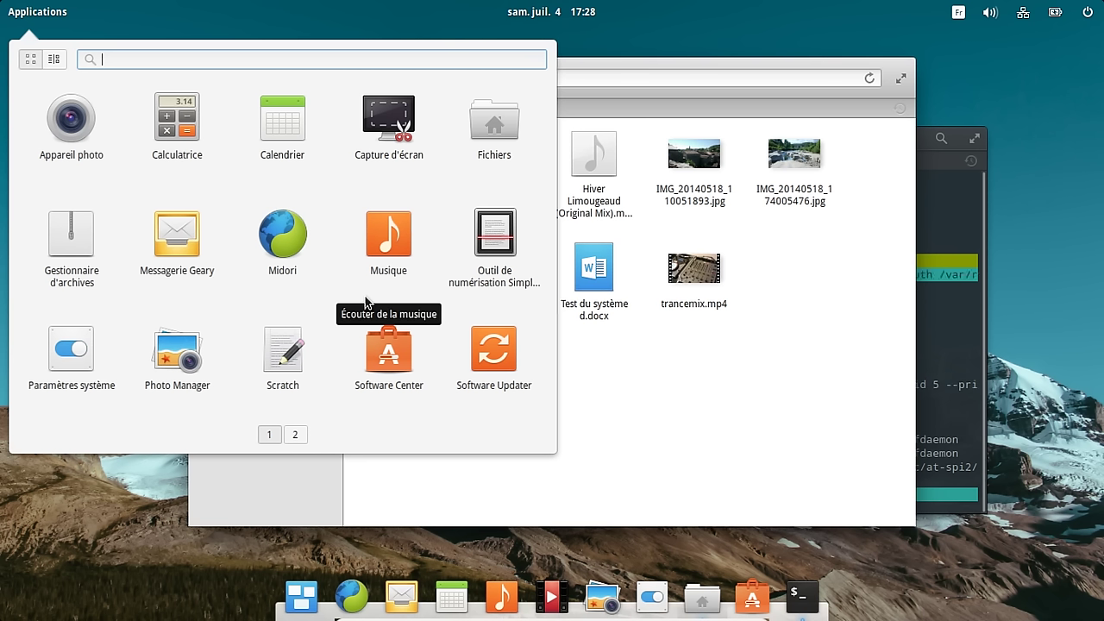
click(902, 184)
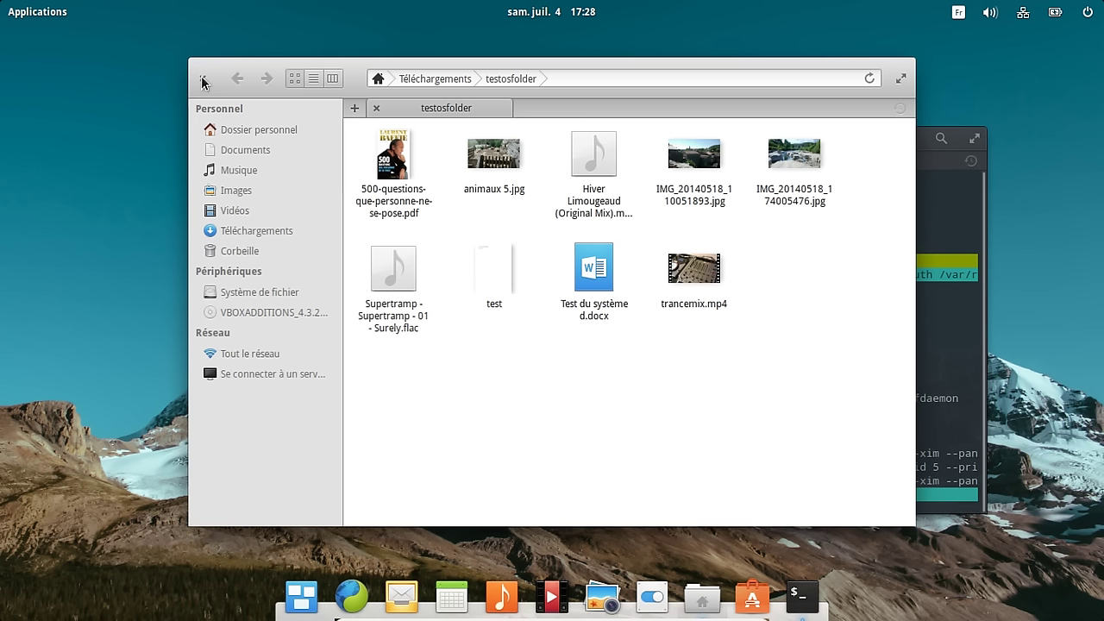
click(203, 80)
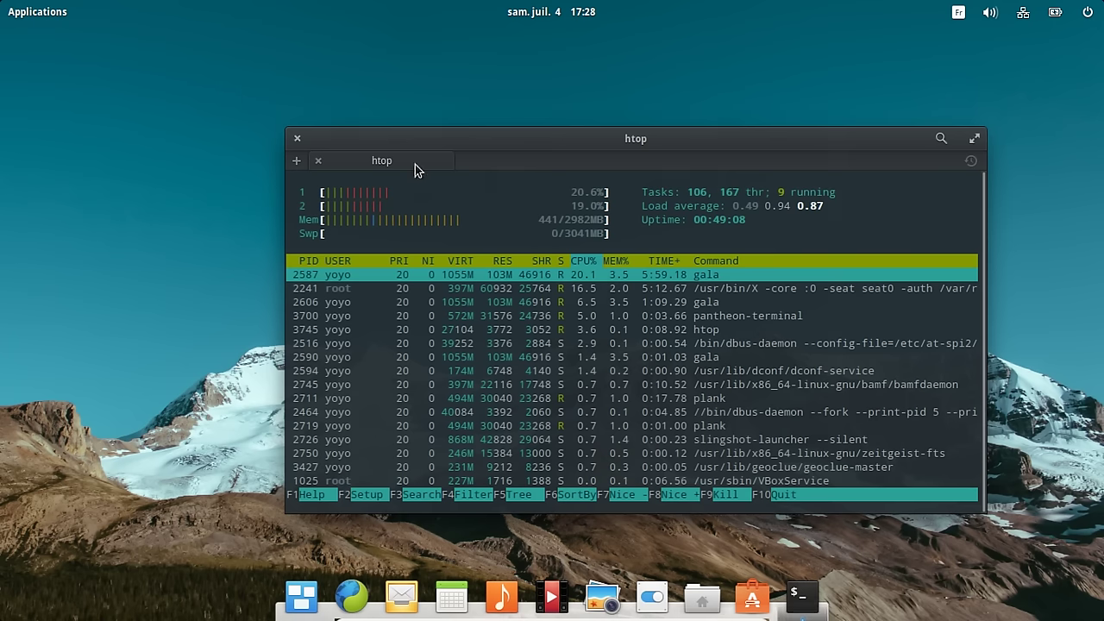
- Reposition the htop window near the desktop's centre and minimize it to show the empty desktop
drag(427, 146, 213, 73)
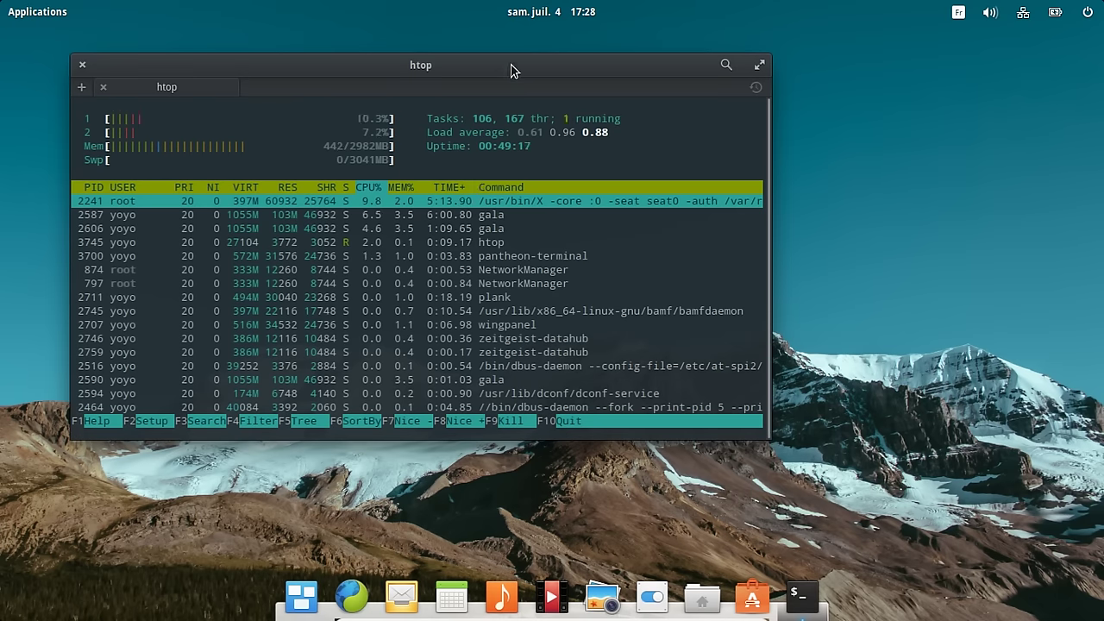
drag(511, 69, 627, 111)
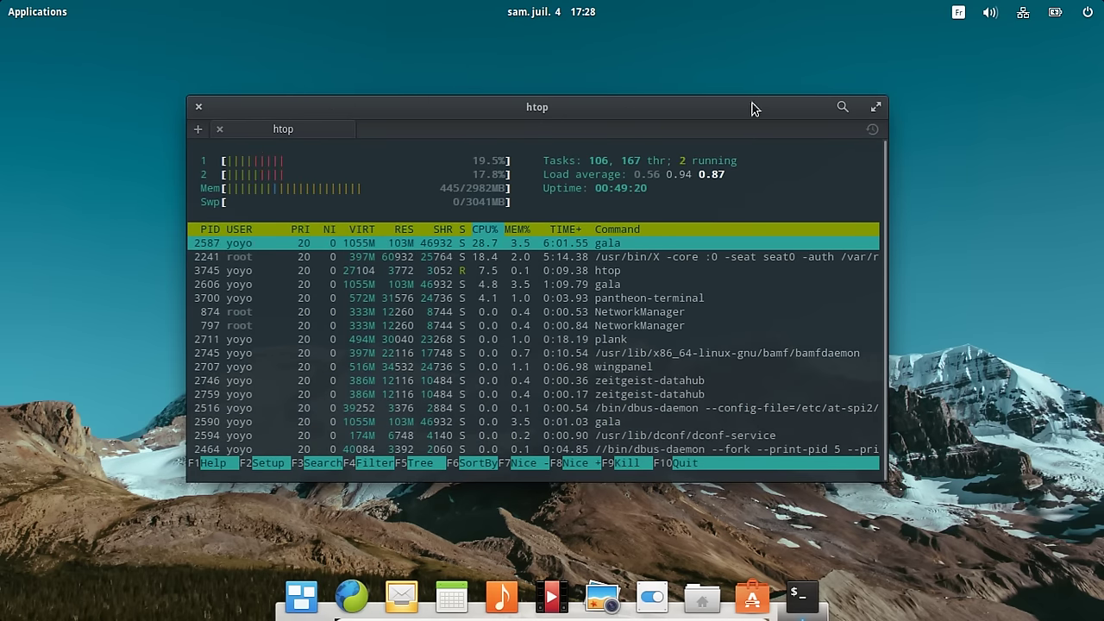
key(q)
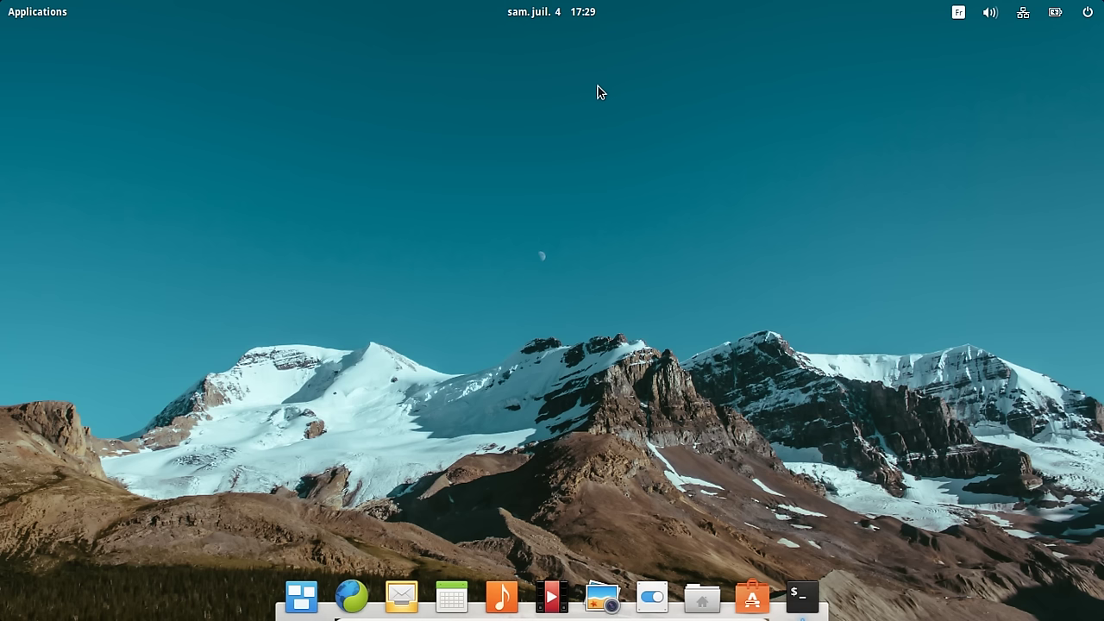
- Browse the applications launcher's categories from Accessories to System Tools, and return it to the grid view
click(35, 7)
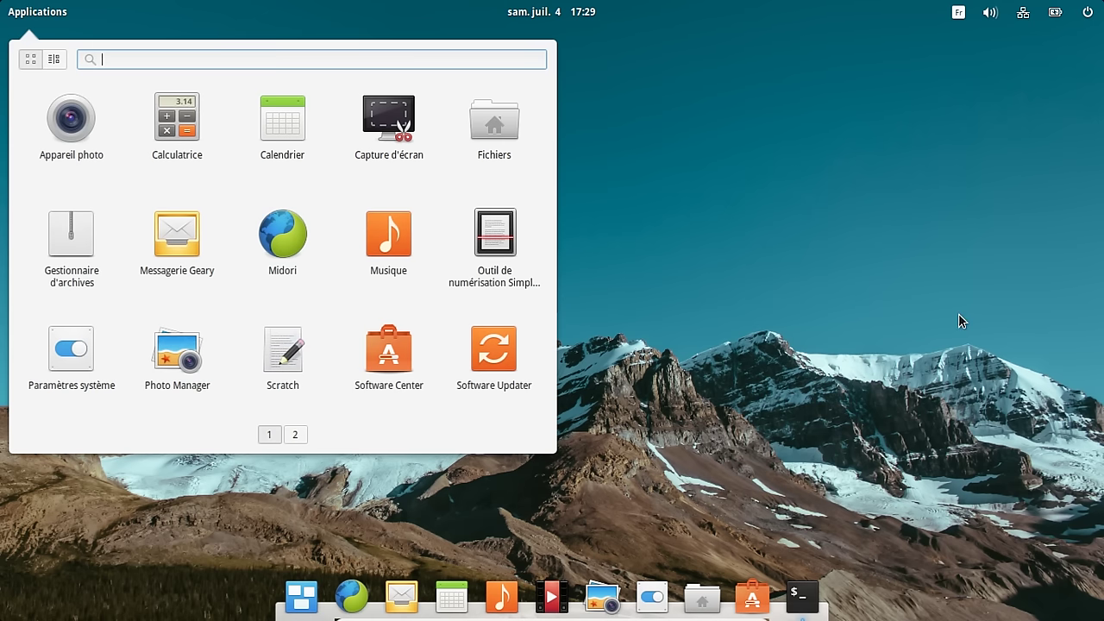
click(58, 59)
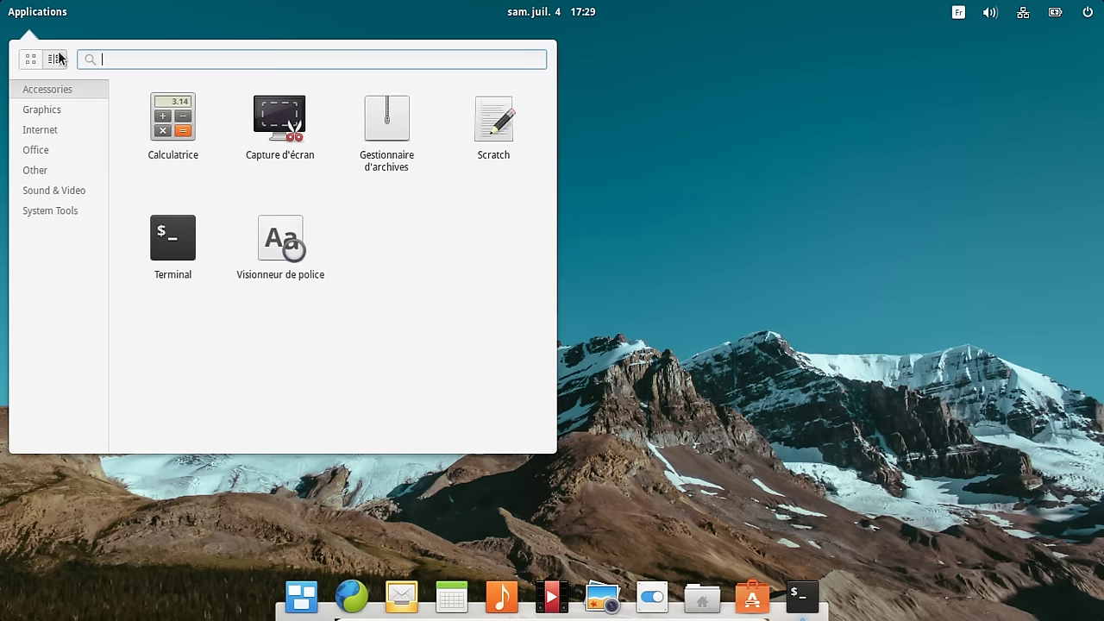
click(58, 106)
click(55, 126)
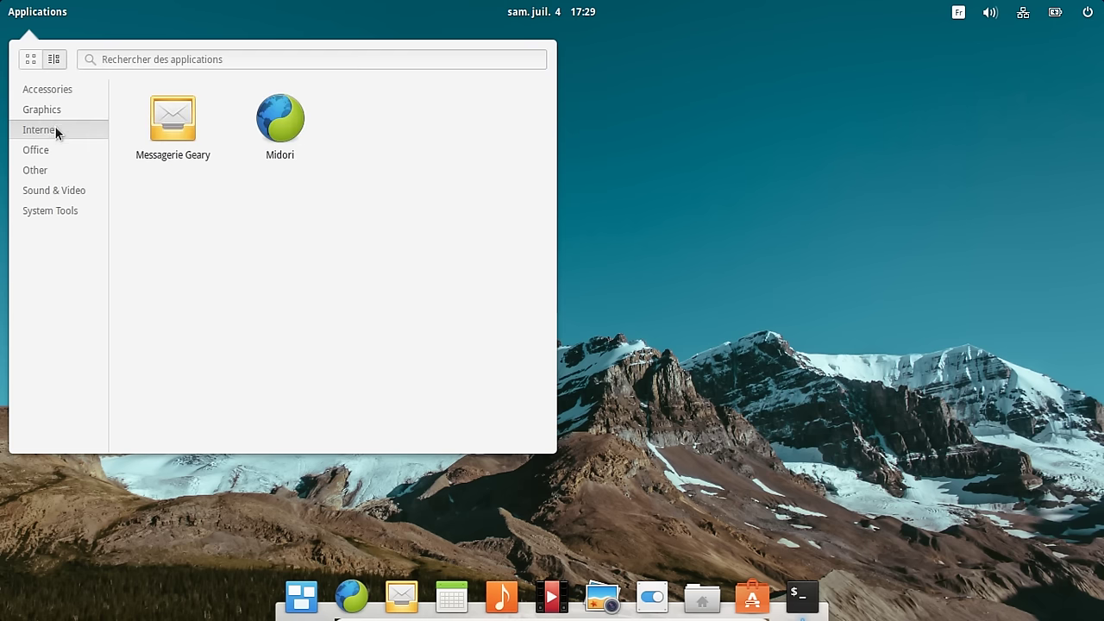
click(42, 150)
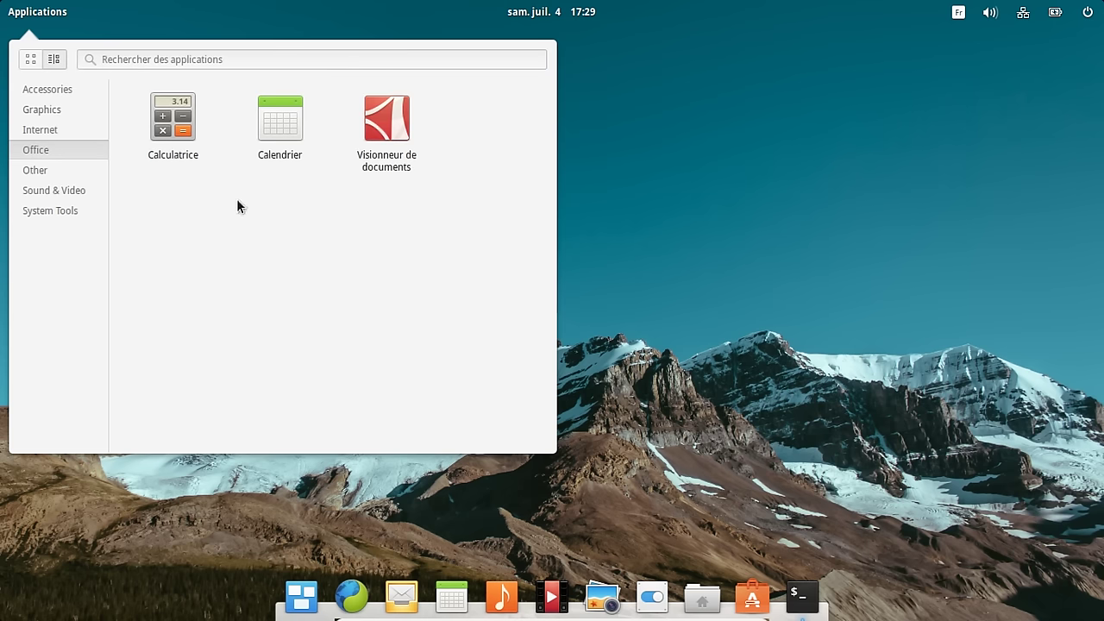
click(37, 170)
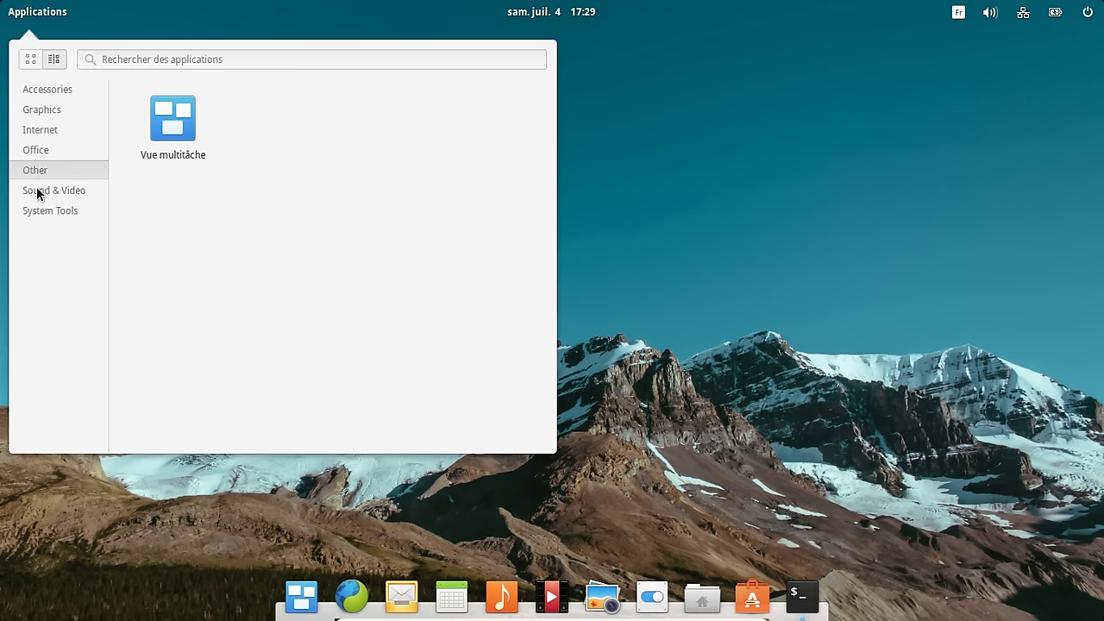
click(38, 194)
click(38, 211)
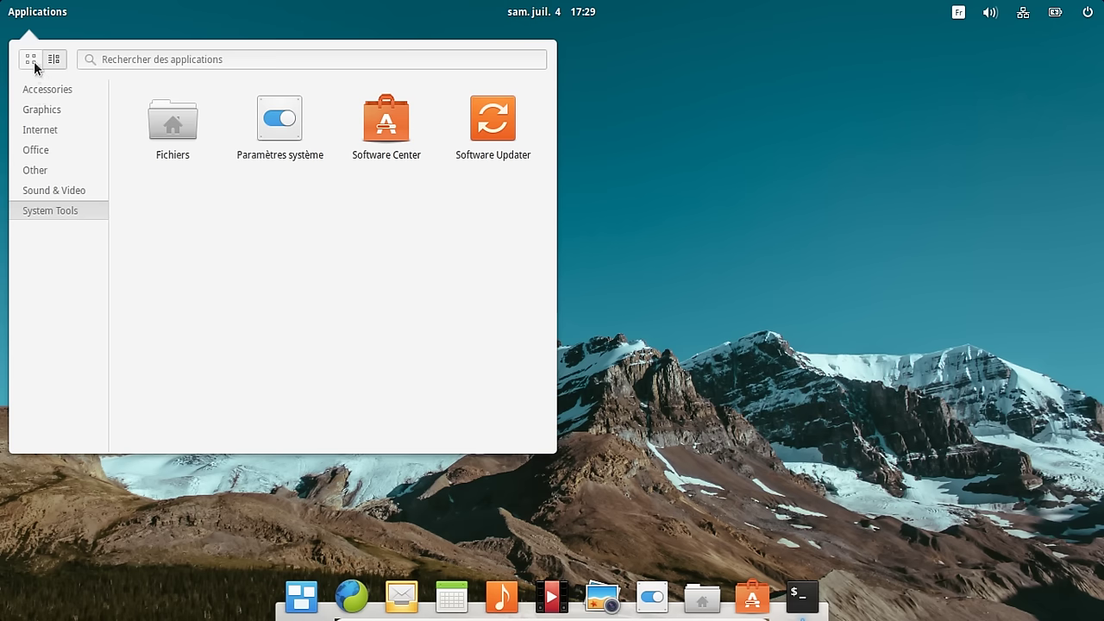
click(34, 62)
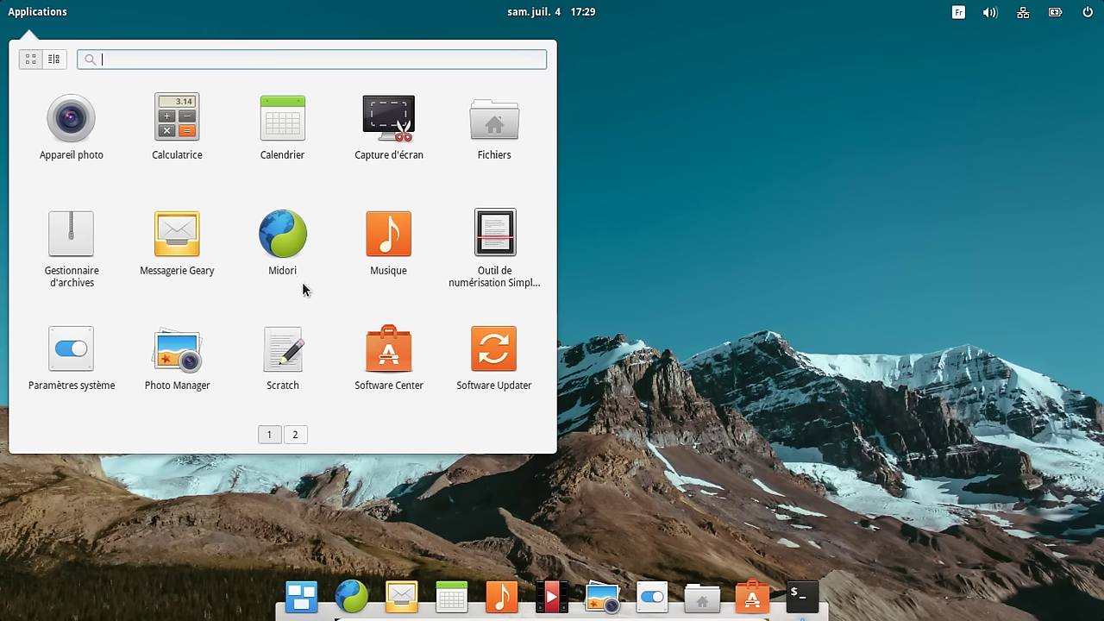
- Search the applications launcher for midori, clear the search and close the launcher
scroll(302, 288, down, 1)
scroll(302, 289, up, 1)
text(midori)
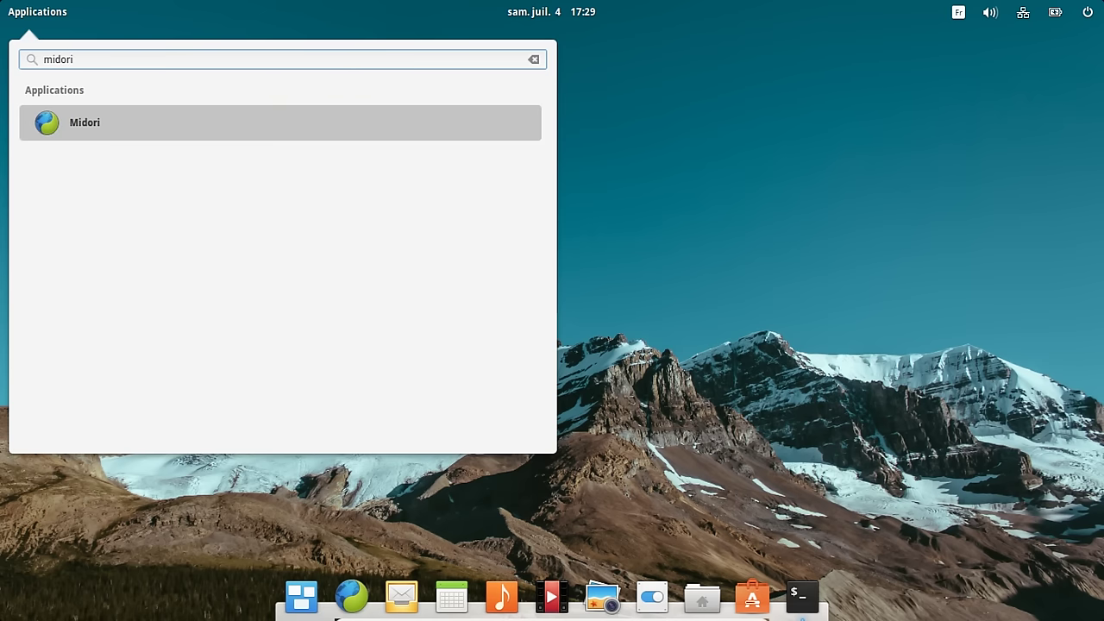
key(BackSpace)
key(BackSpace)
key(BackSpace)
key(BackSpace)
key(BackSpace)
key(BackSpace)
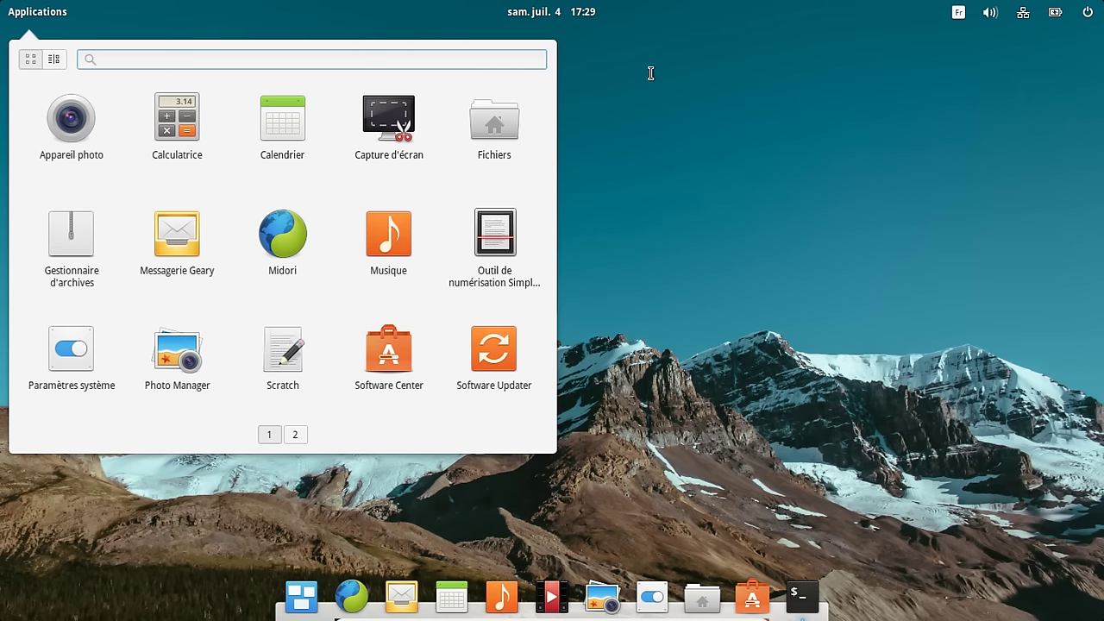
click(753, 185)
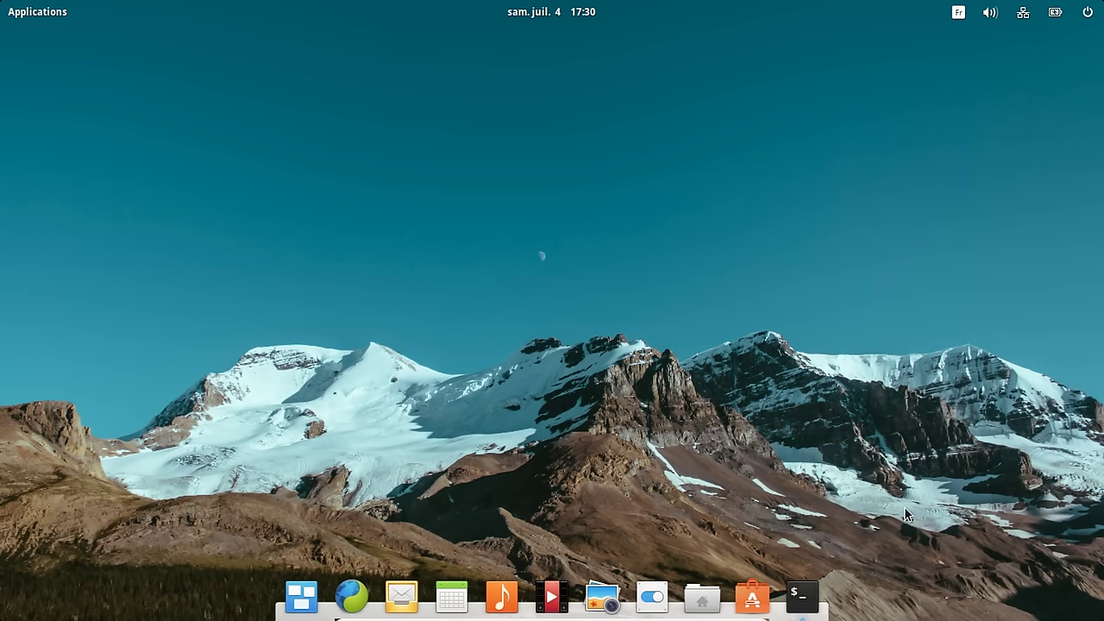
- Restore the minimized htop window and shift it slightly on the desktop
click(807, 599)
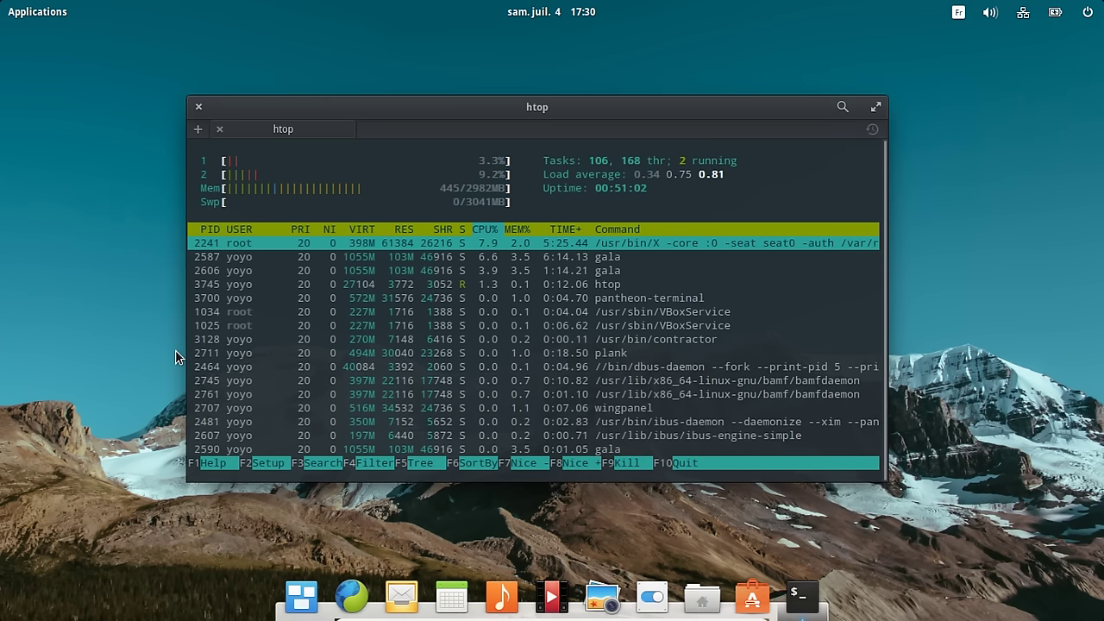
drag(630, 111, 656, 105)
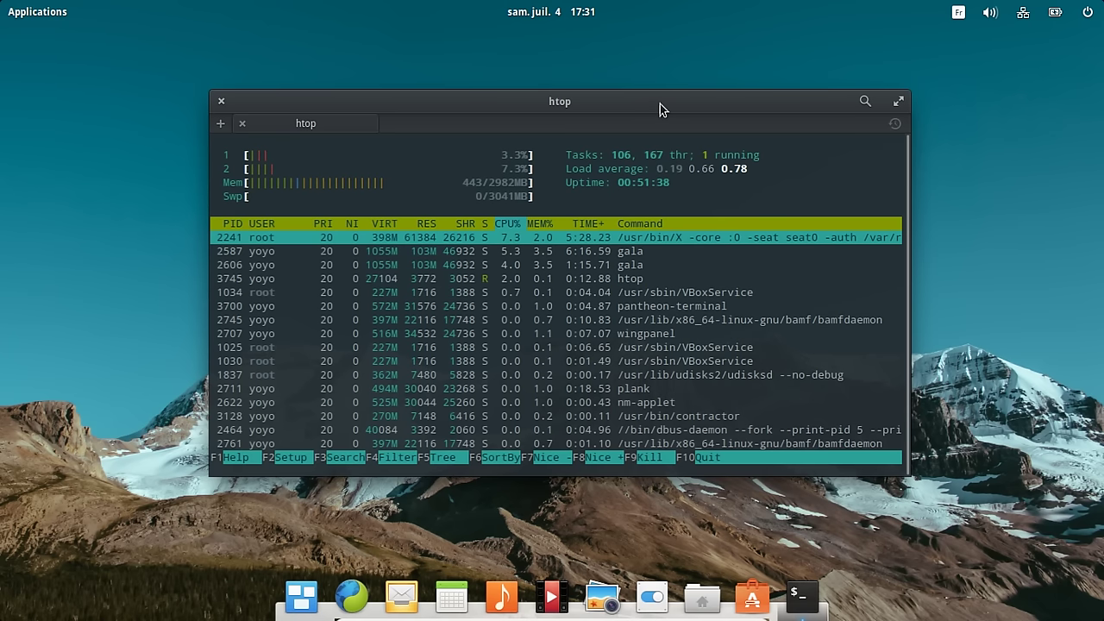
- Switch the applications launcher to the category view and examine the programs in the Office category
click(2, 6)
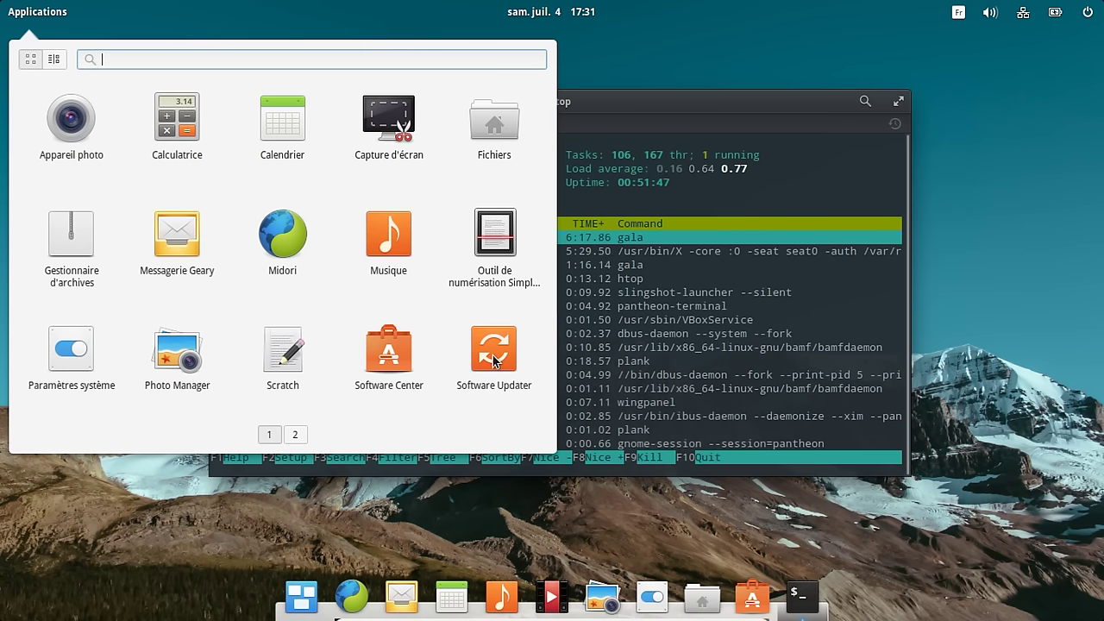
click(697, 107)
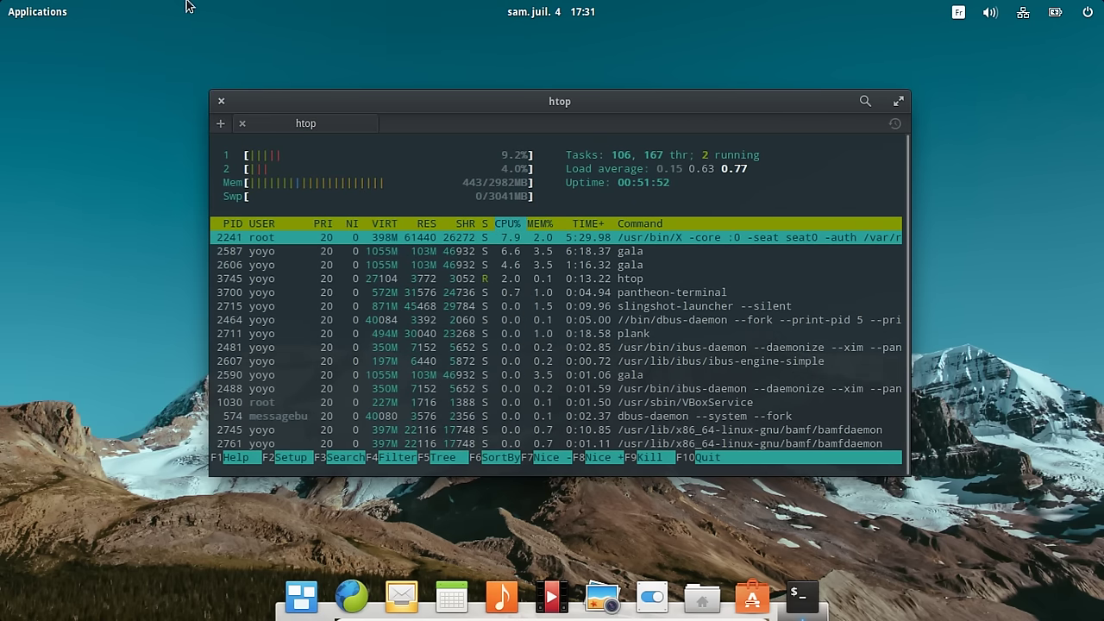
click(61, 13)
click(52, 61)
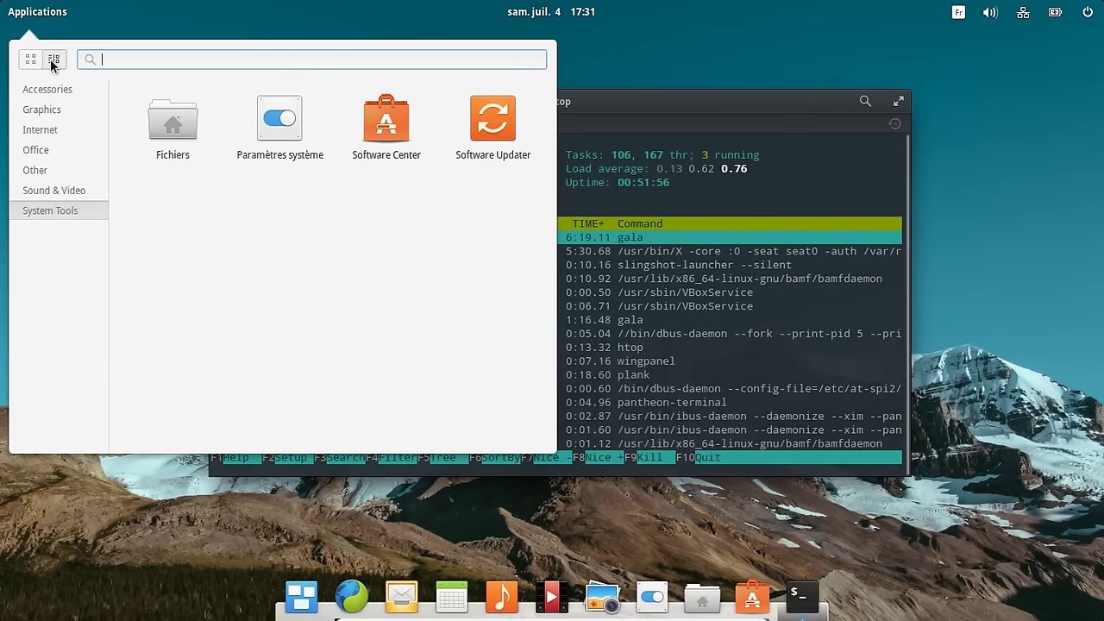
click(50, 155)
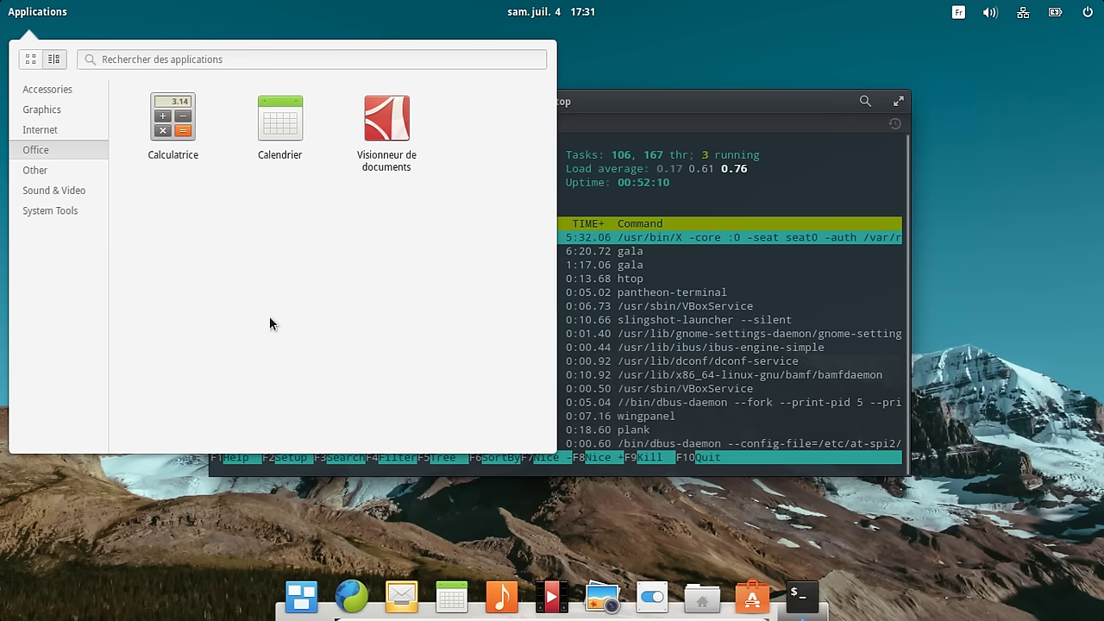
- Examine the launcher's Graphics, Sound & Video and System Tools categories, and close the launcher
click(40, 114)
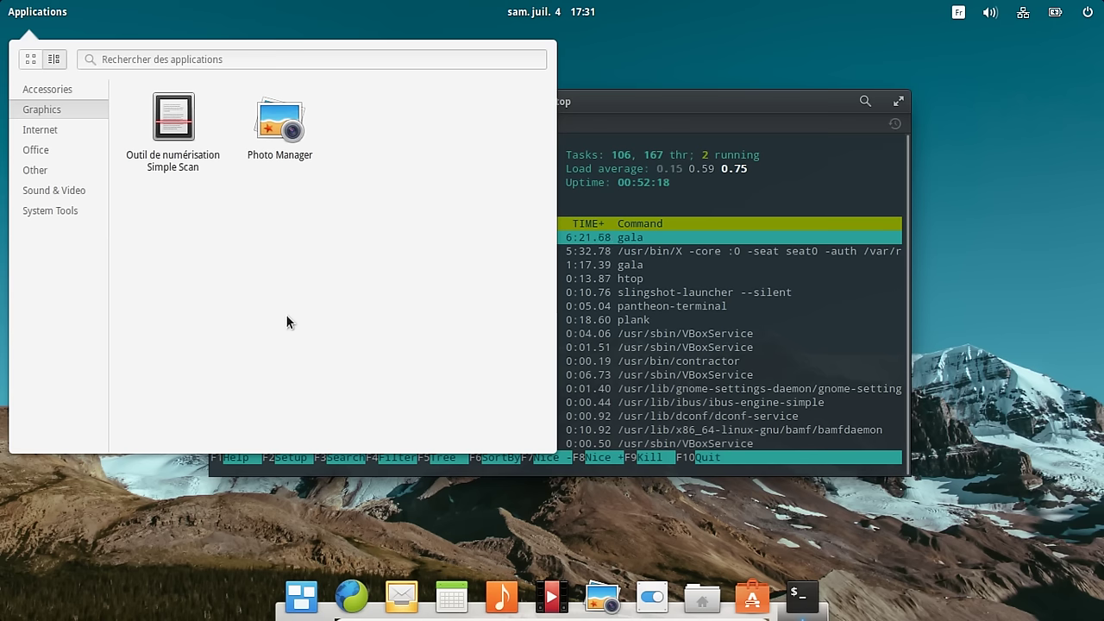
click(68, 191)
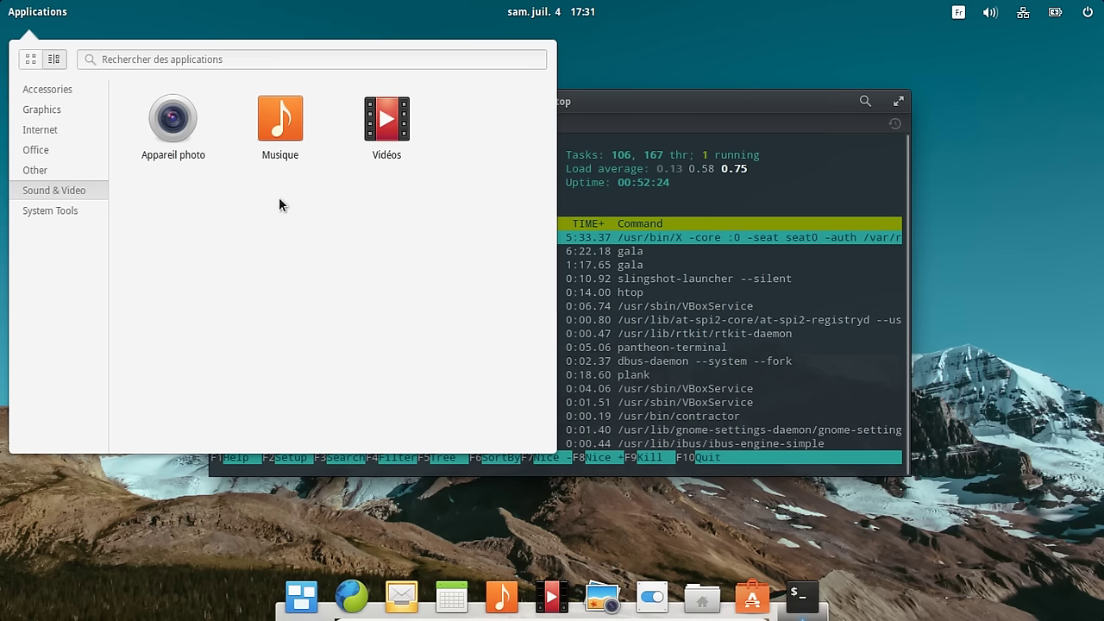
click(50, 210)
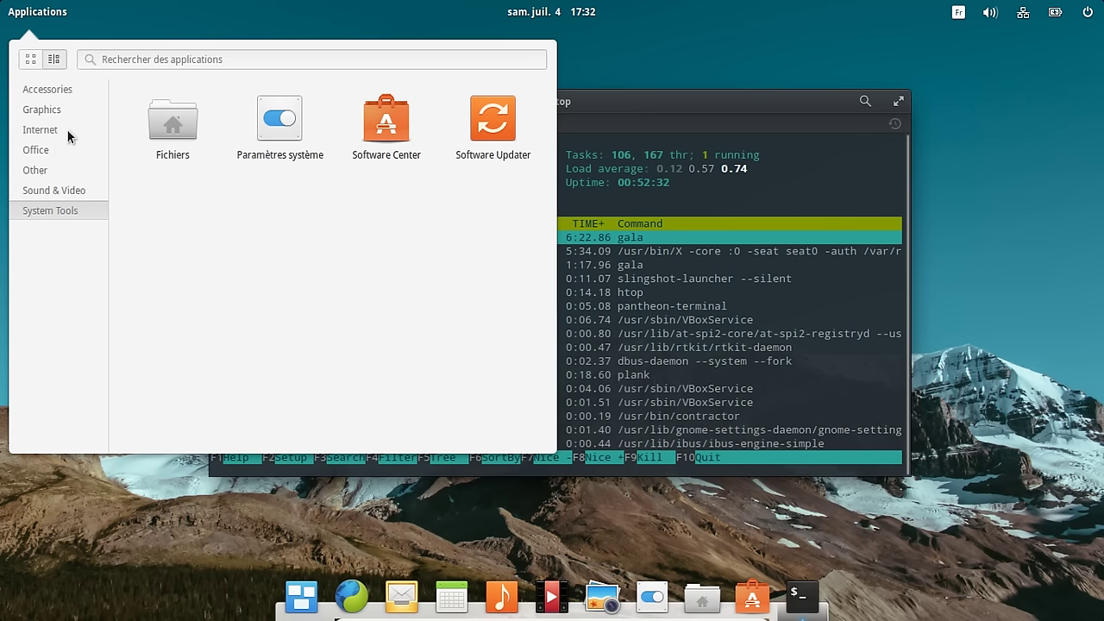
click(740, 552)
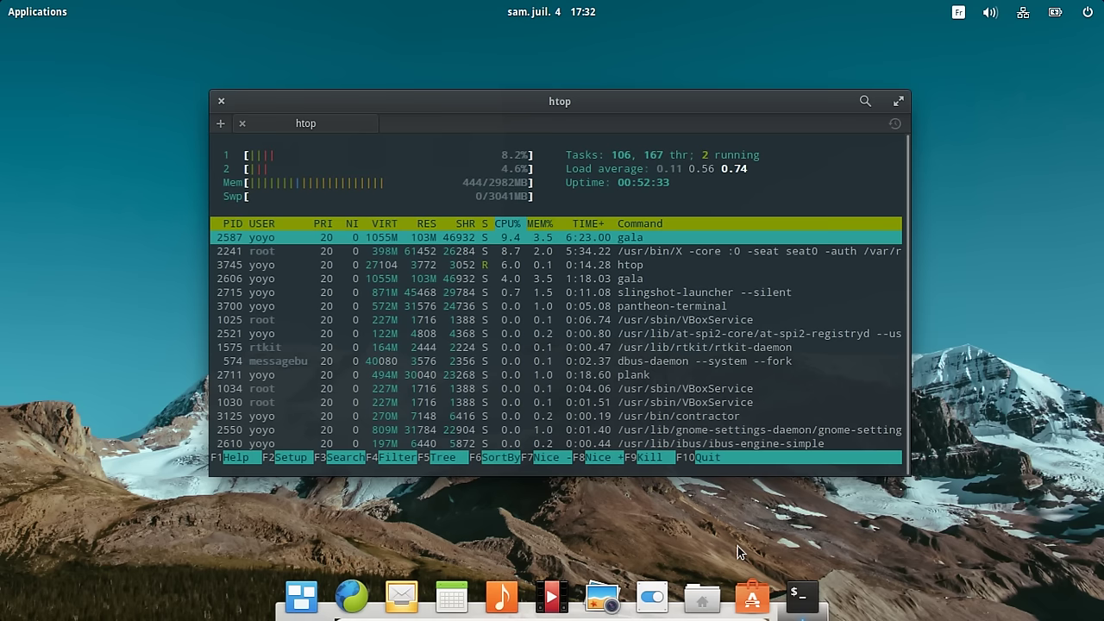
- Open the file manager on testosfolder, inspect the folder's context menu options, and close the file manager
click(703, 597)
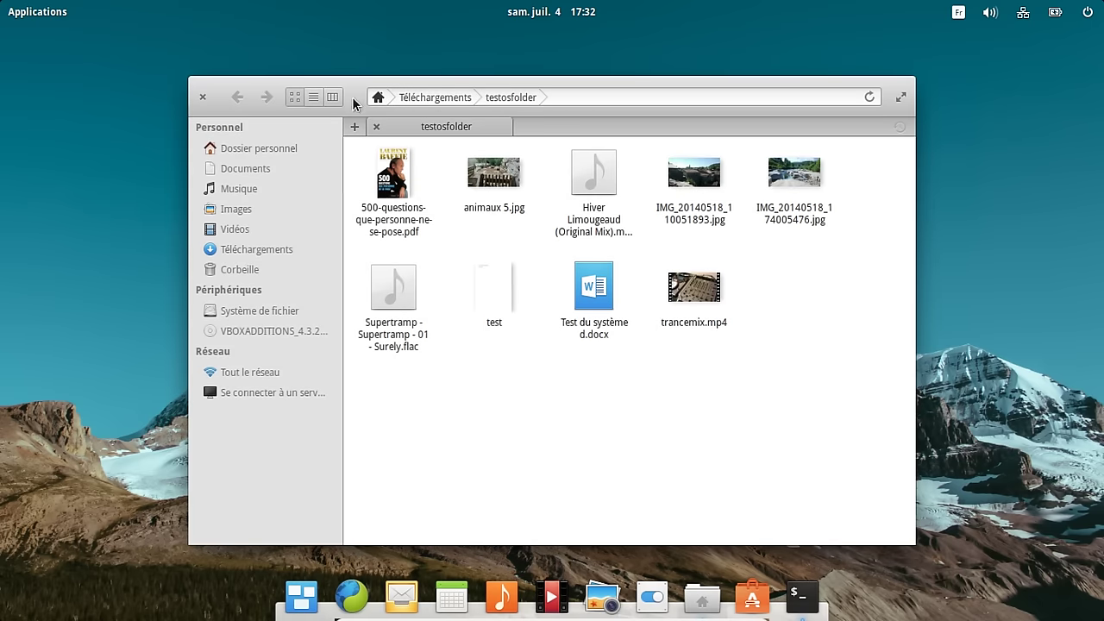
drag(351, 101, 283, 103)
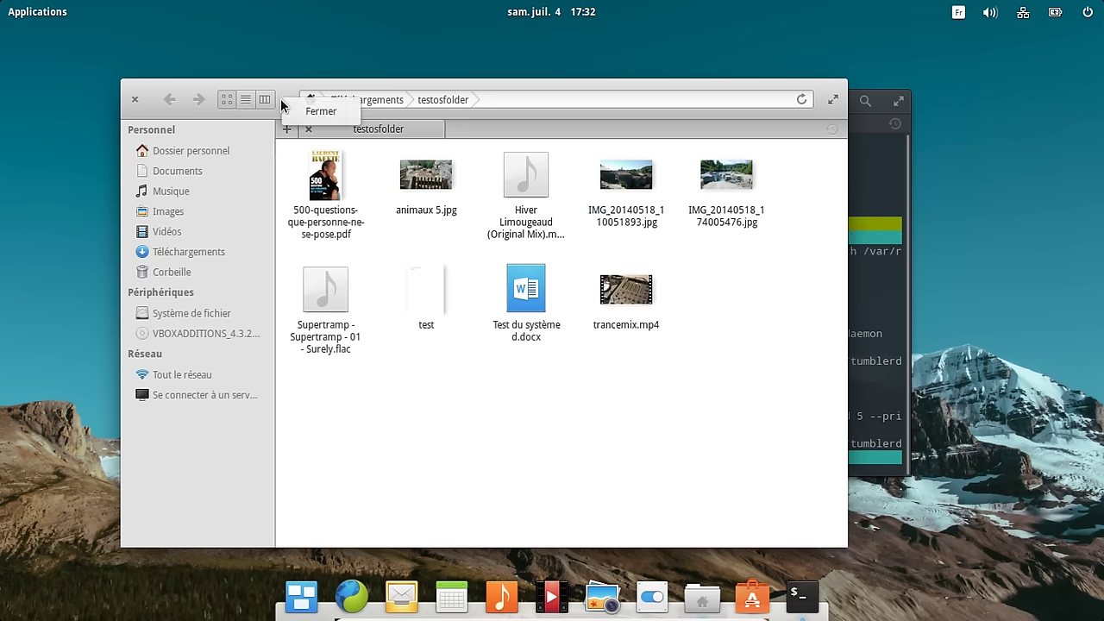
right_click(459, 441)
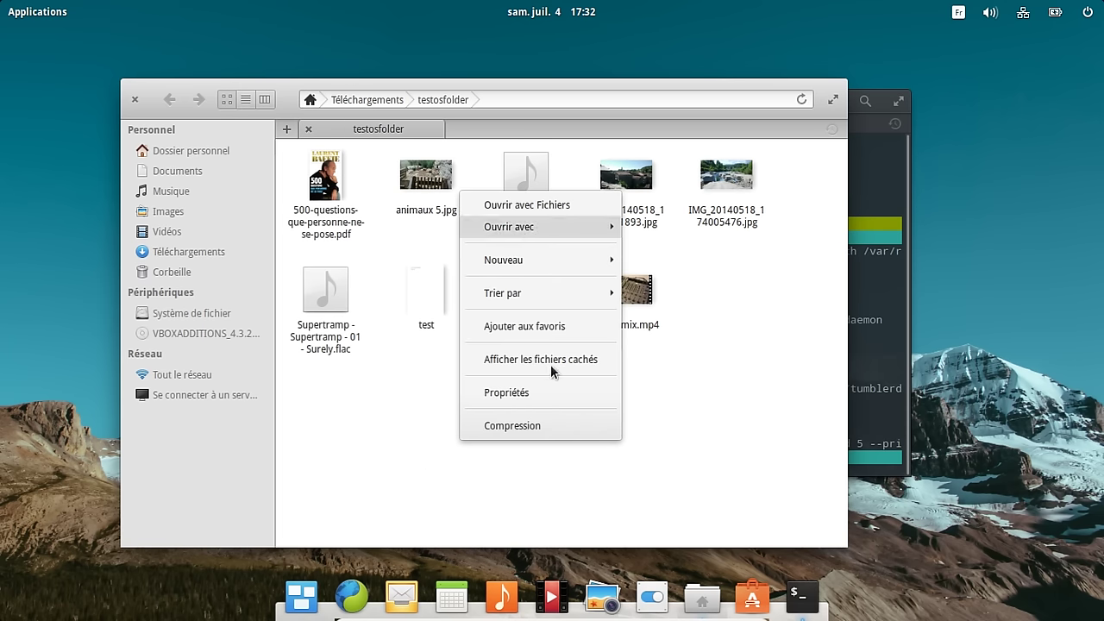
click(755, 449)
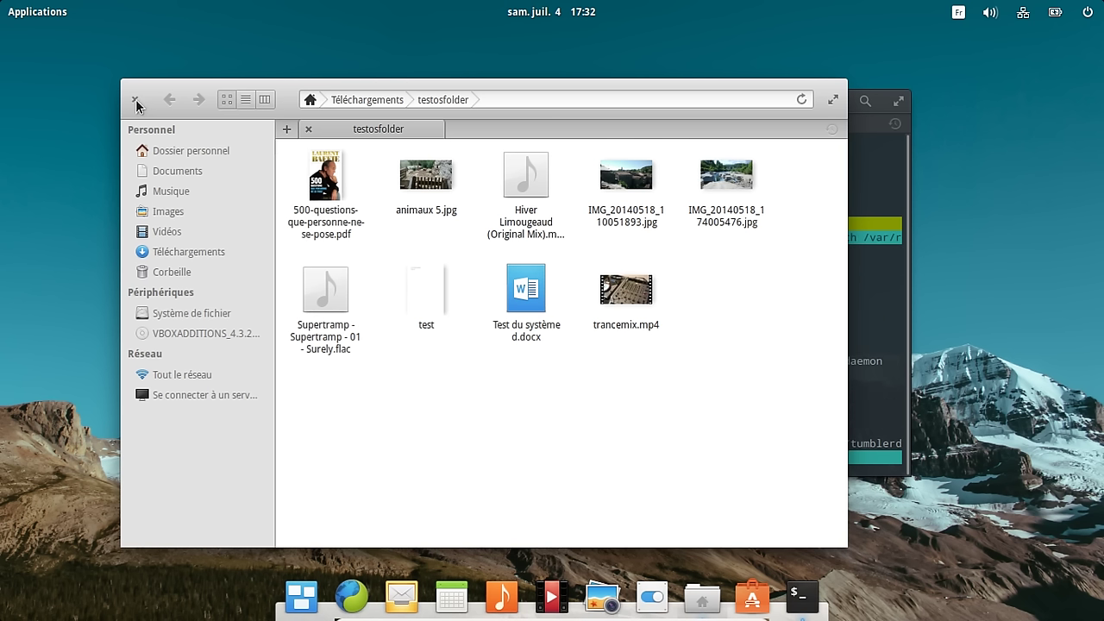
click(135, 102)
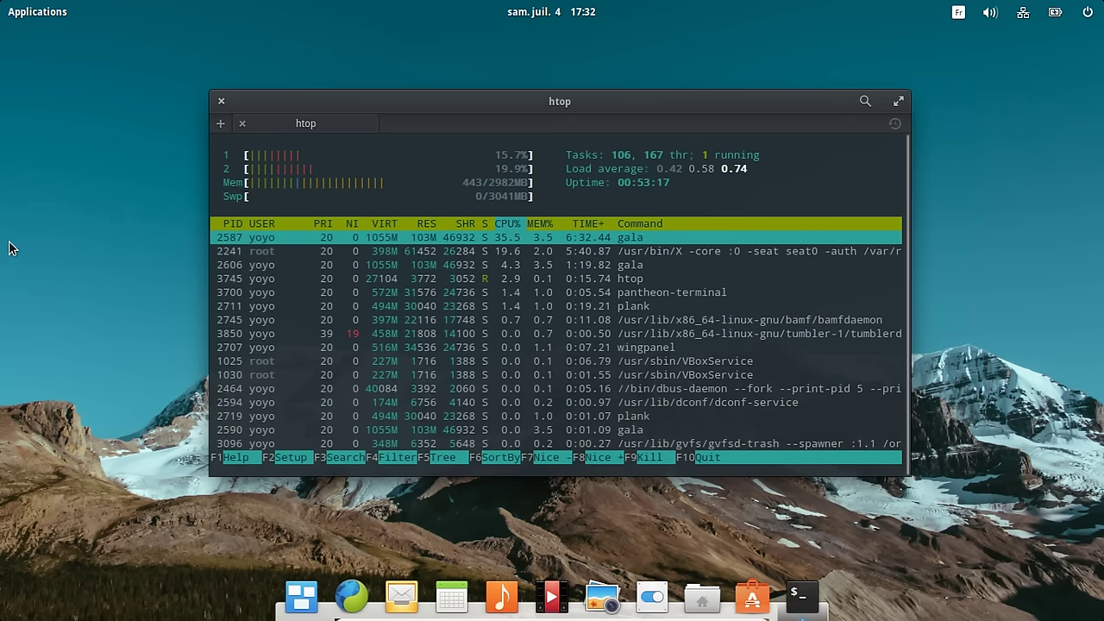
- Move the htop window across the desktop and back to watch the processor load
drag(357, 103, 309, 102)
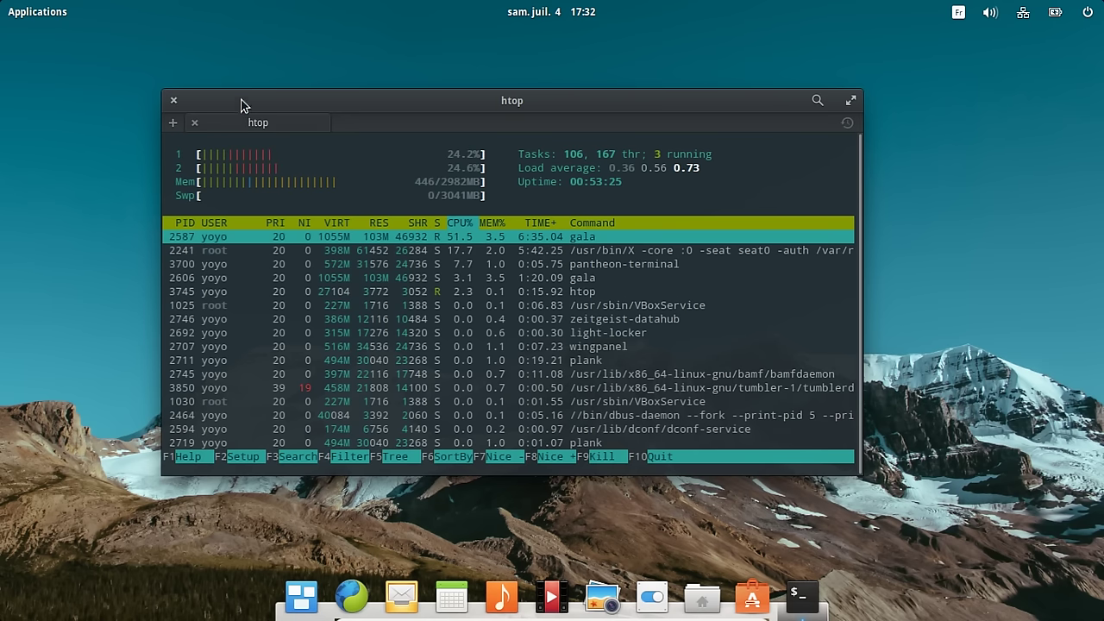
drag(242, 103, 620, 110)
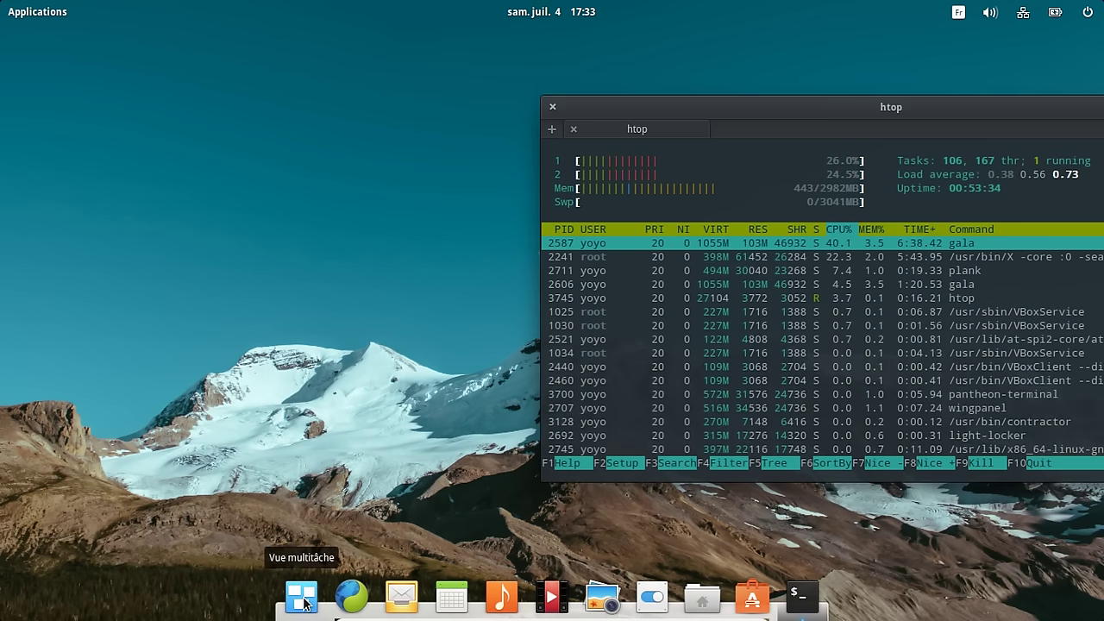
drag(973, 107, 727, 113)
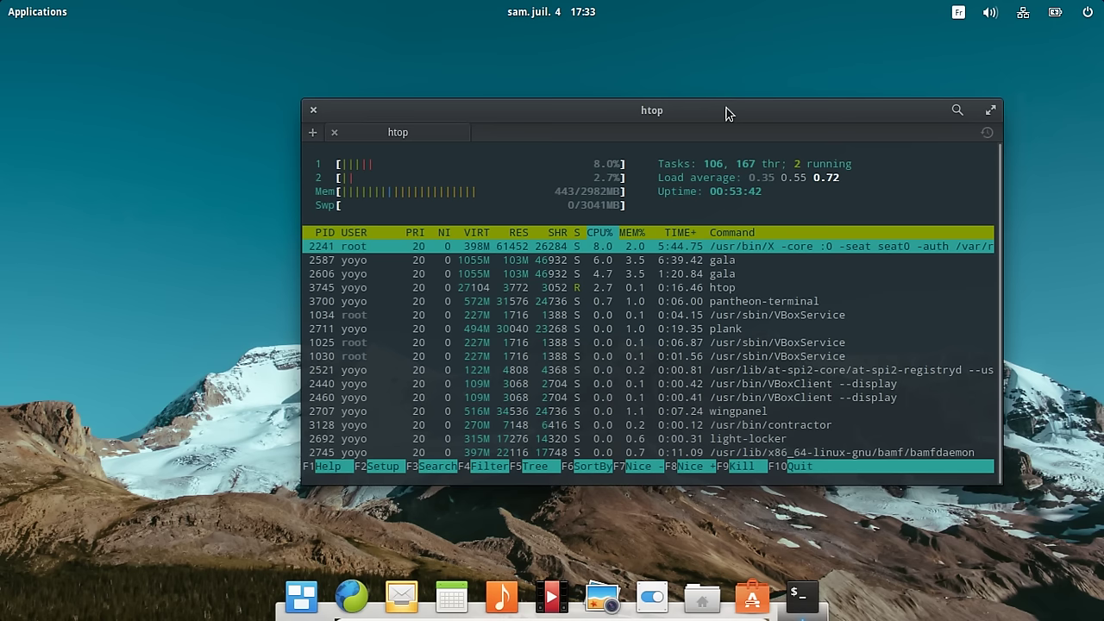
drag(726, 113, 554, 127)
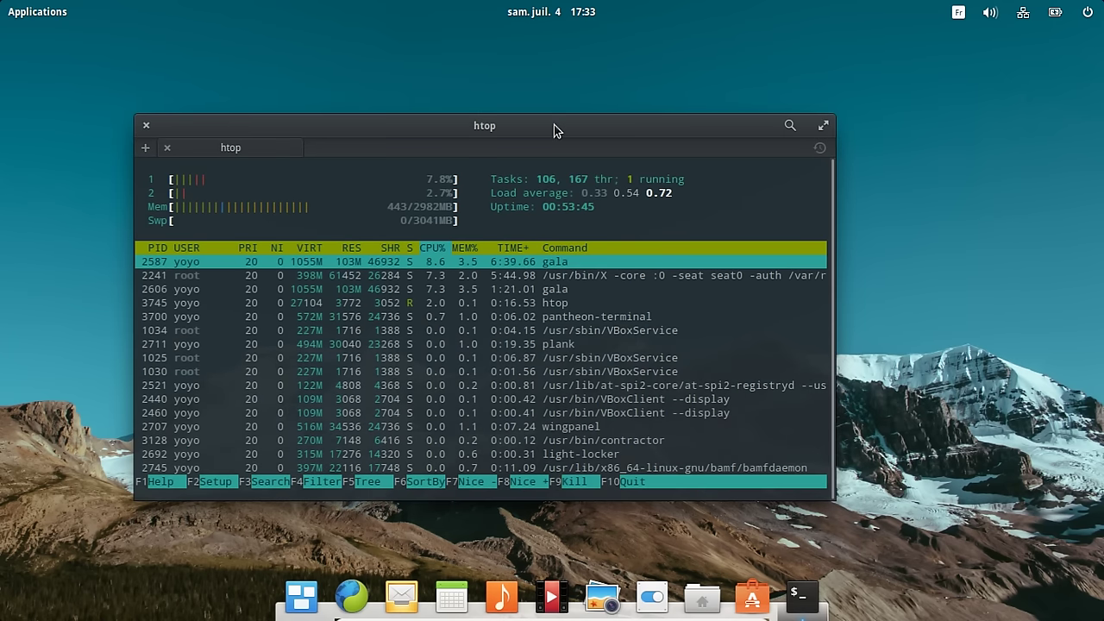
click(751, 604)
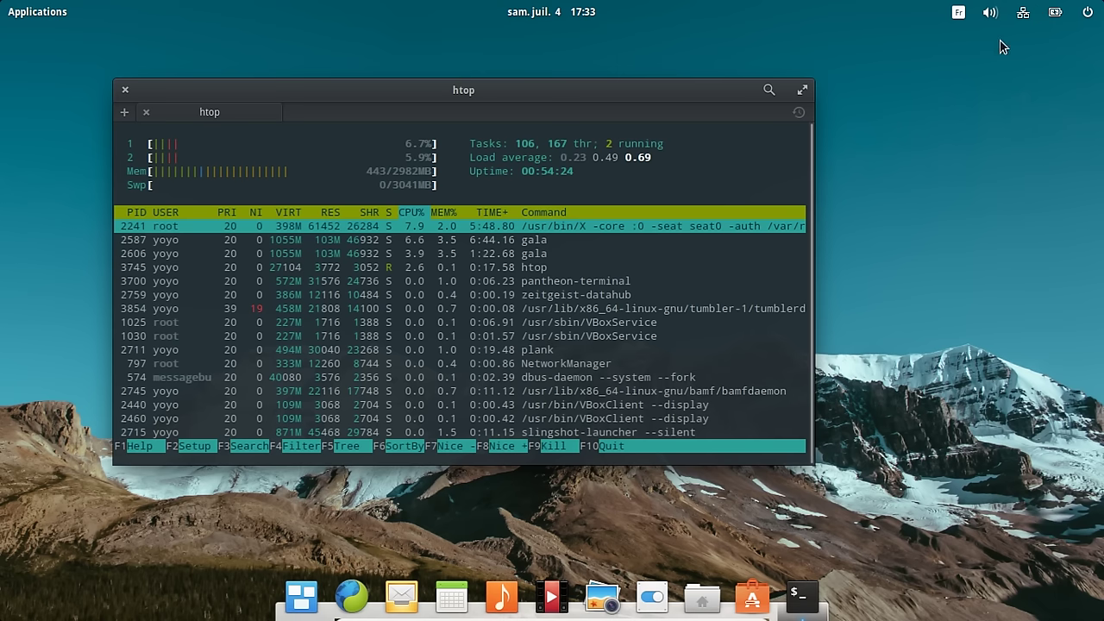
- Open the system settings from the session options, view the available categories, and close the settings window
click(1087, 12)
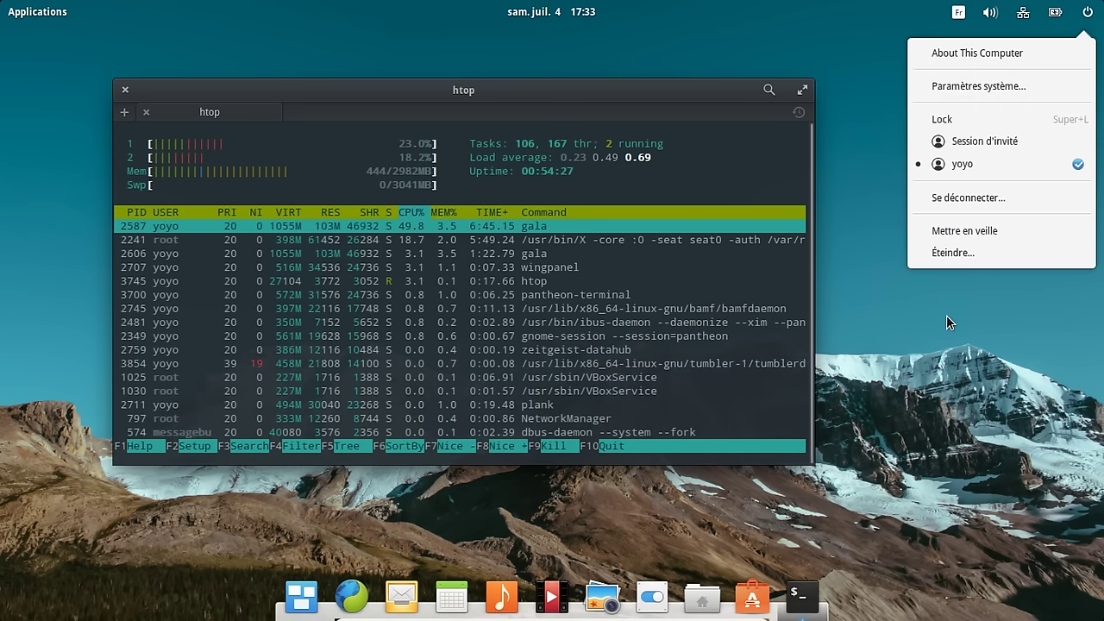
click(989, 86)
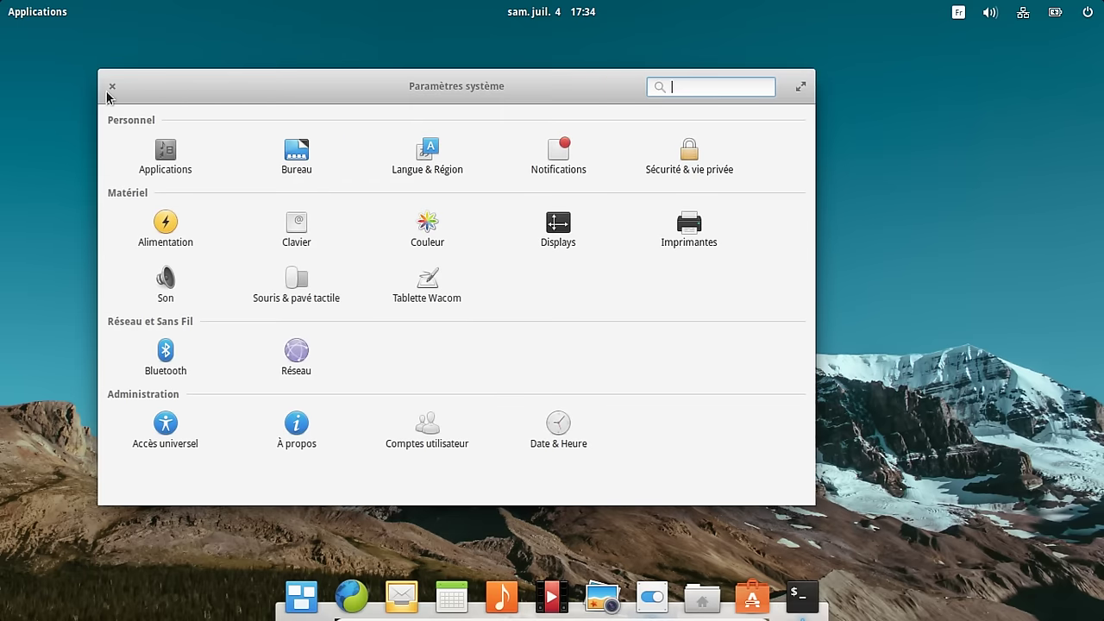
click(112, 87)
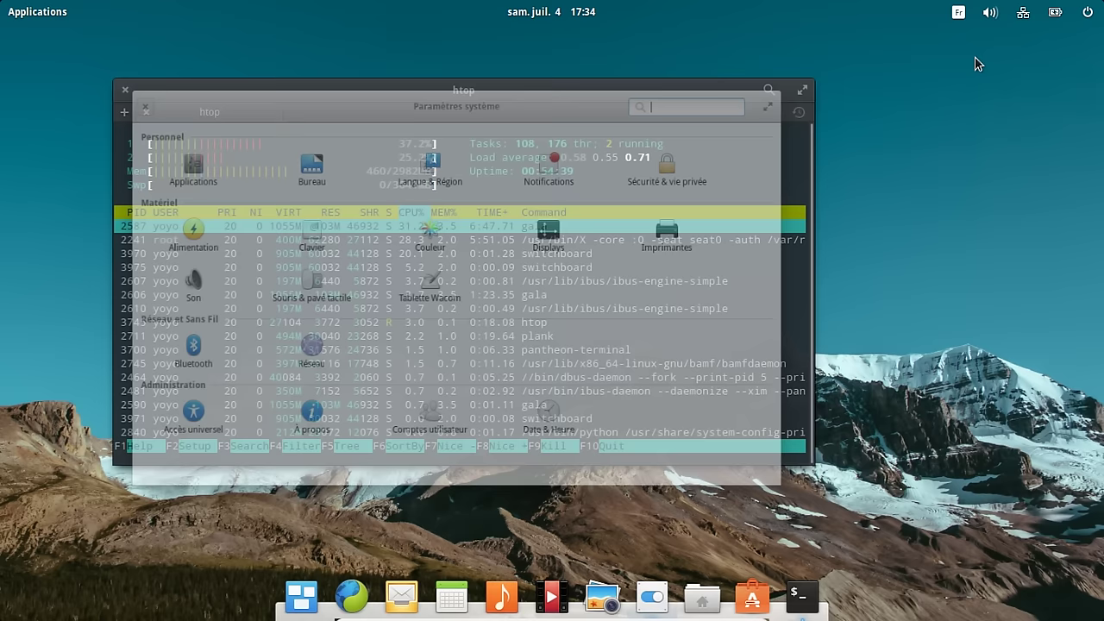
- Close the htop terminal window and confirm quitting the terminal despite its active process
click(125, 91)
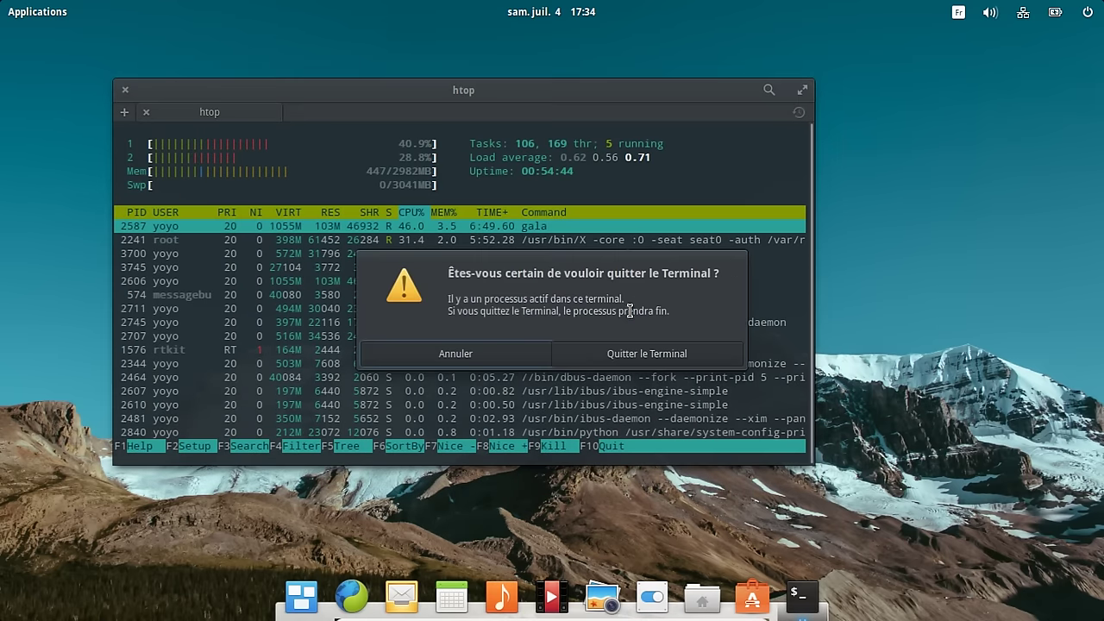
key(Return)
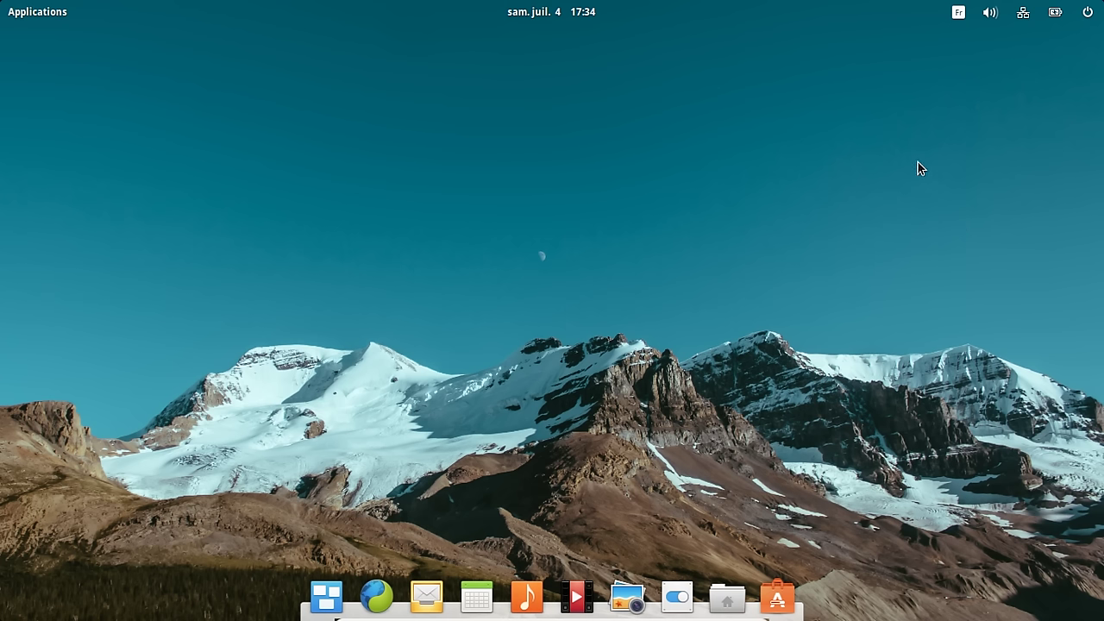
click(1089, 13)
click(437, 227)
click(671, 319)
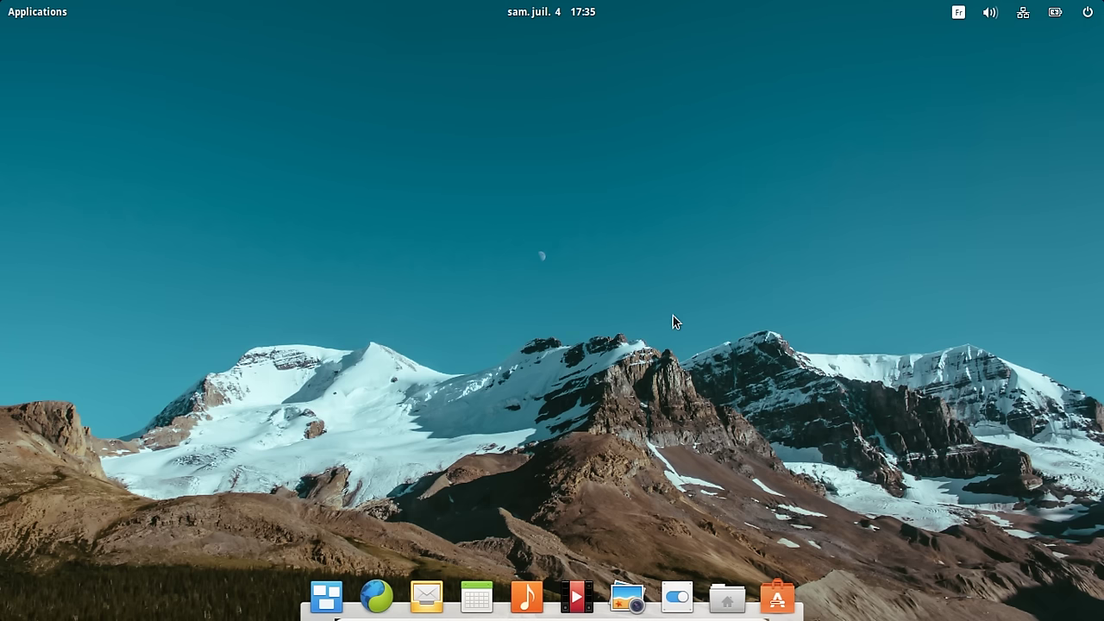